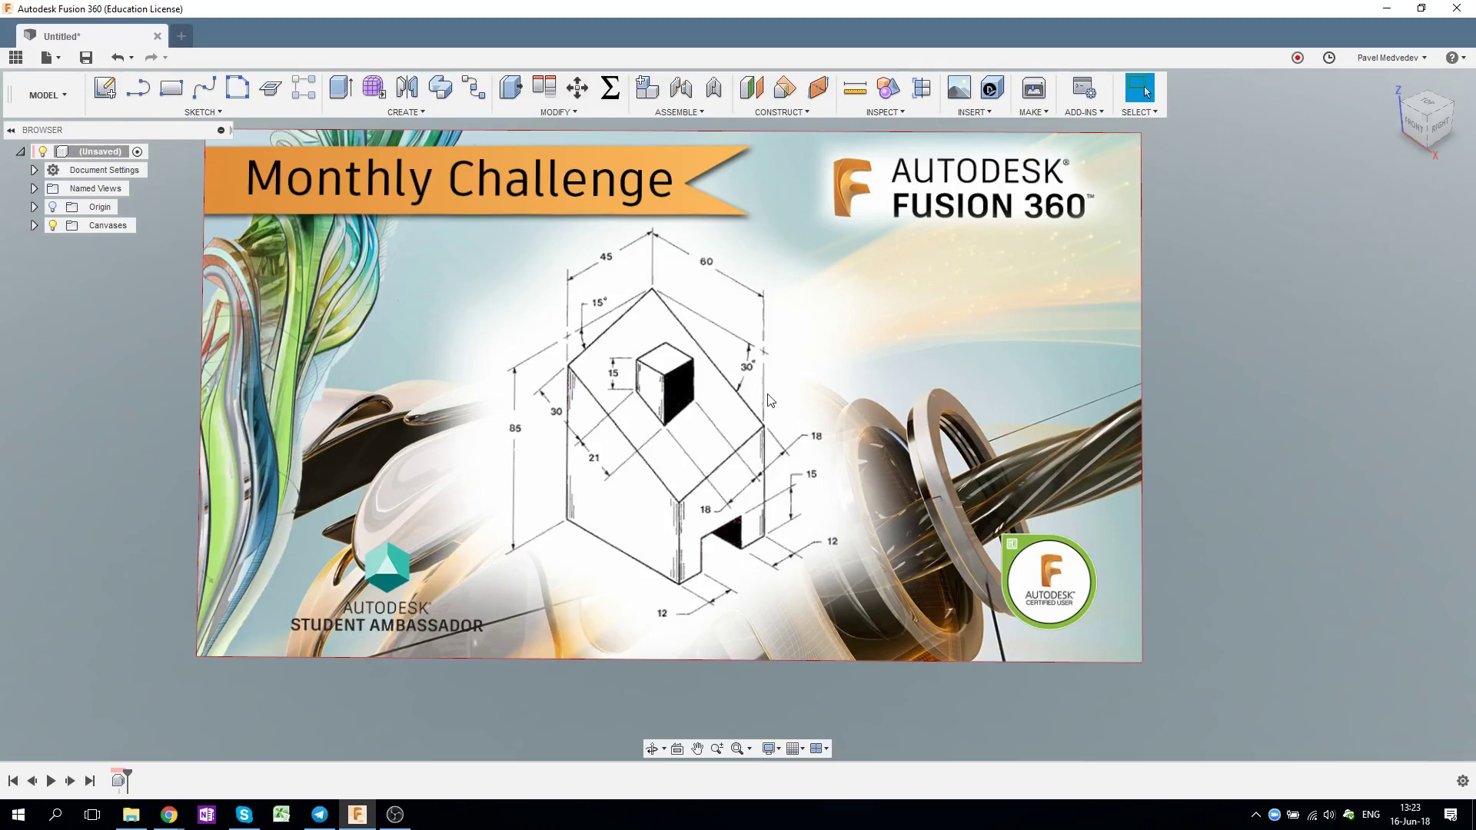
# Step: Orbit and zoom the view to study the reference image
pyautogui.keyDown('shift'); pyautogui.moveTo(769, 400); pyautogui.dragTo(805, 436, button='middle'); pyautogui.keyUp('shift')
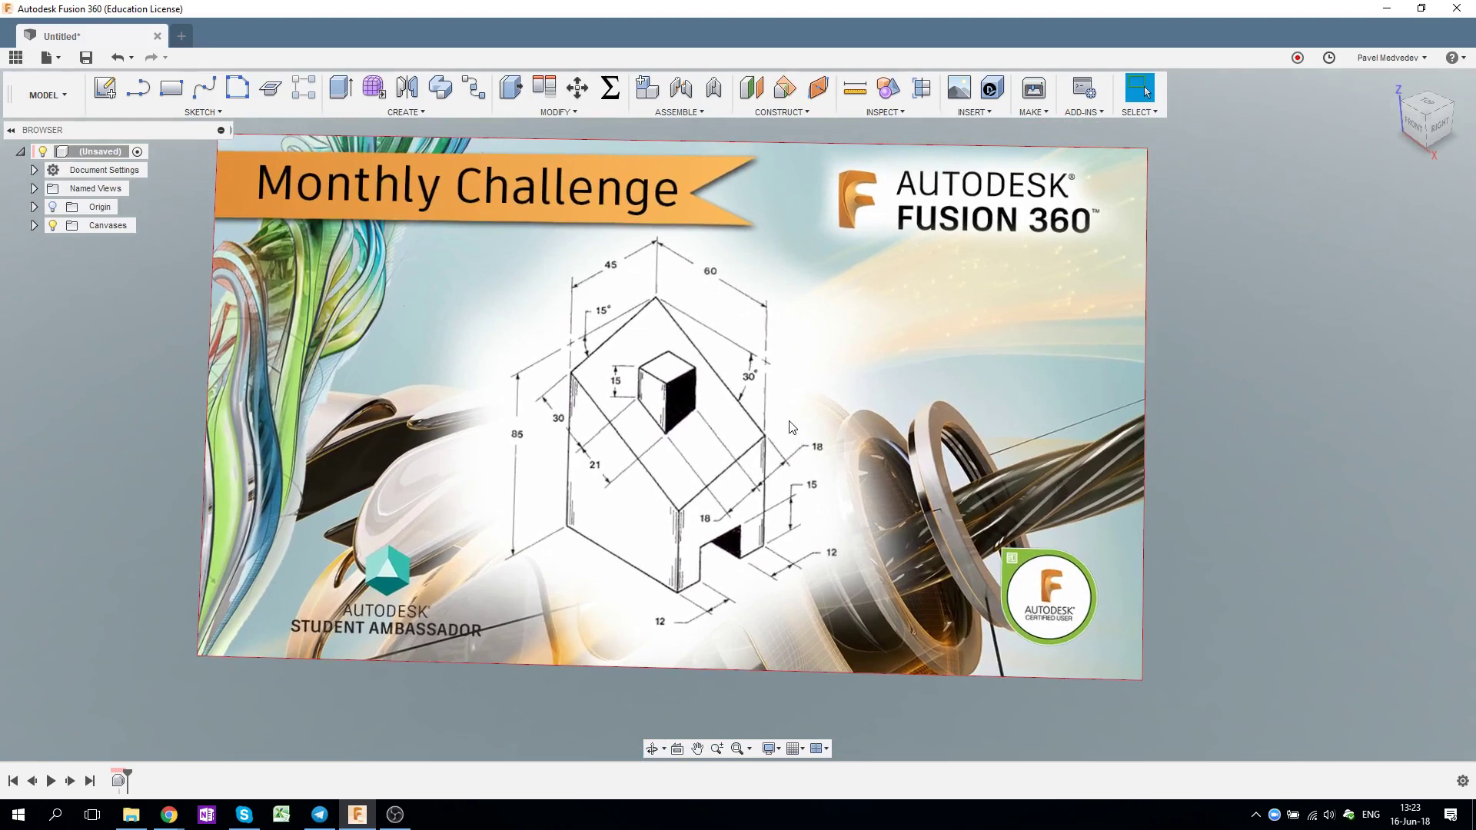
pyautogui.scroll(1, 708, 578)
pyautogui.scroll(1, 714, 569)
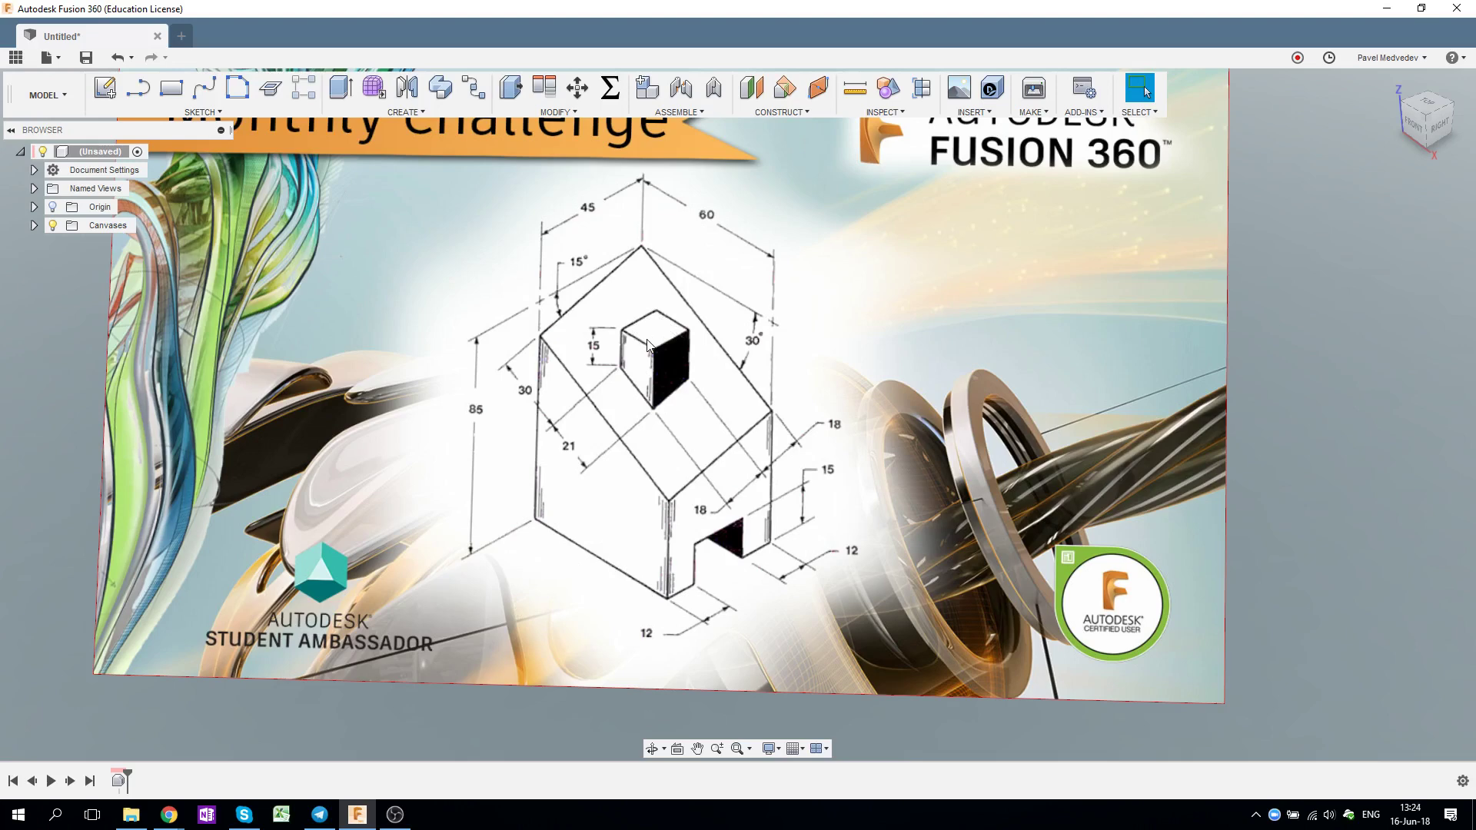
pyautogui.scroll(-1, 649, 373)
pyautogui.scroll(-3, 661, 375)
pyautogui.scroll(2, 691, 380)
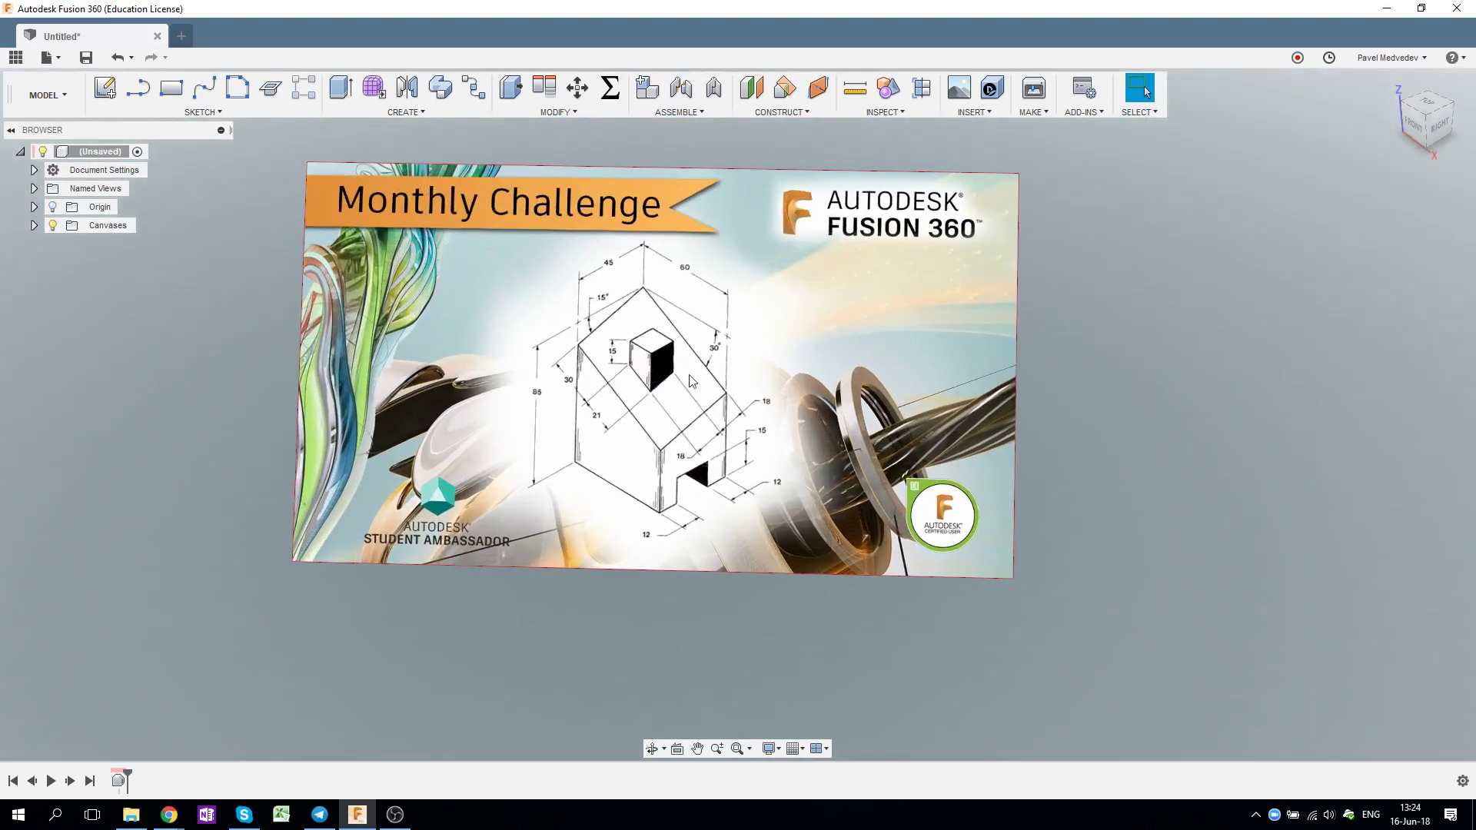
pyautogui.scroll(1, 660, 405)
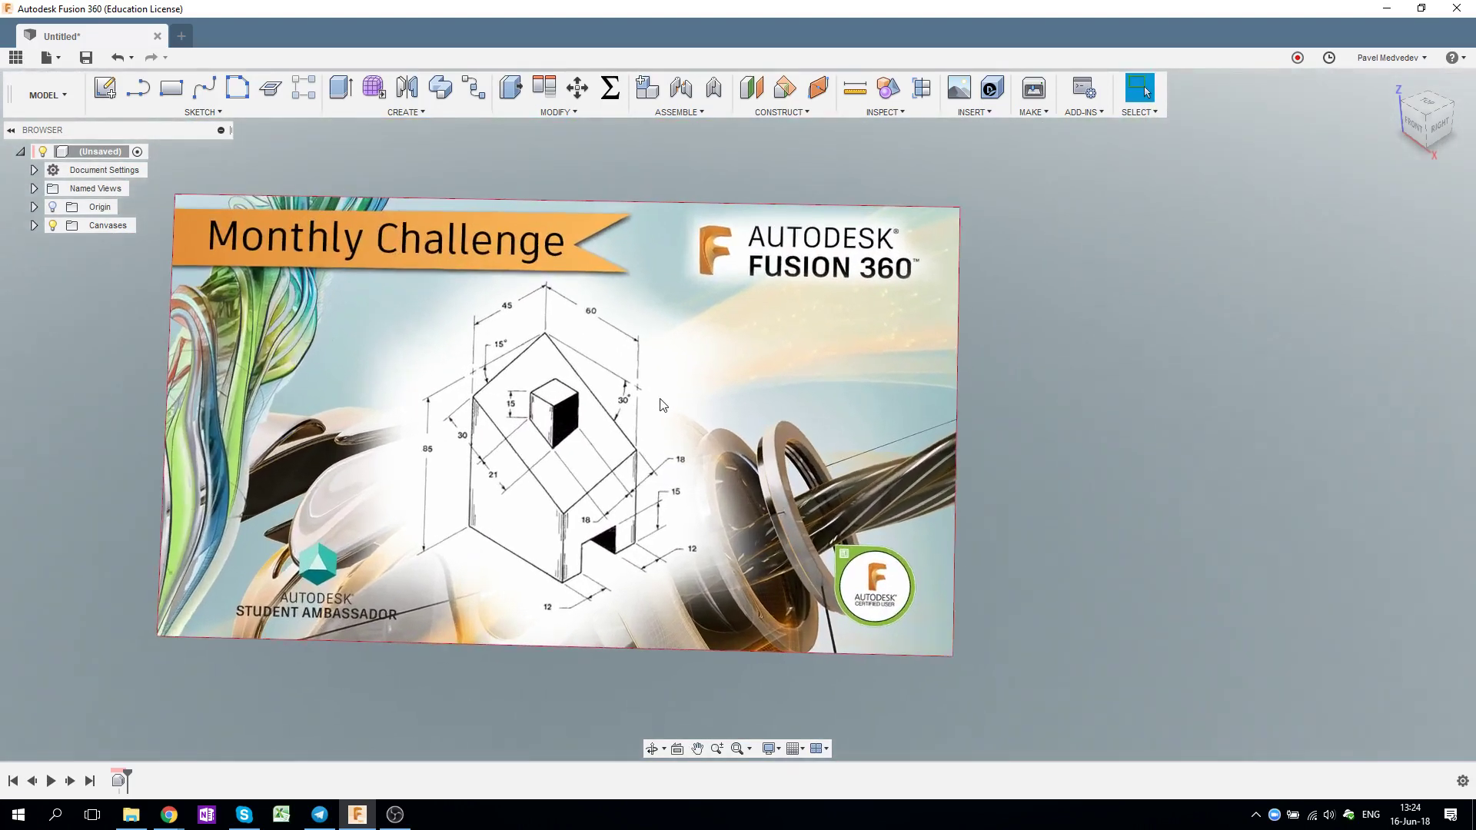
pyautogui.scroll(2, 561, 517)
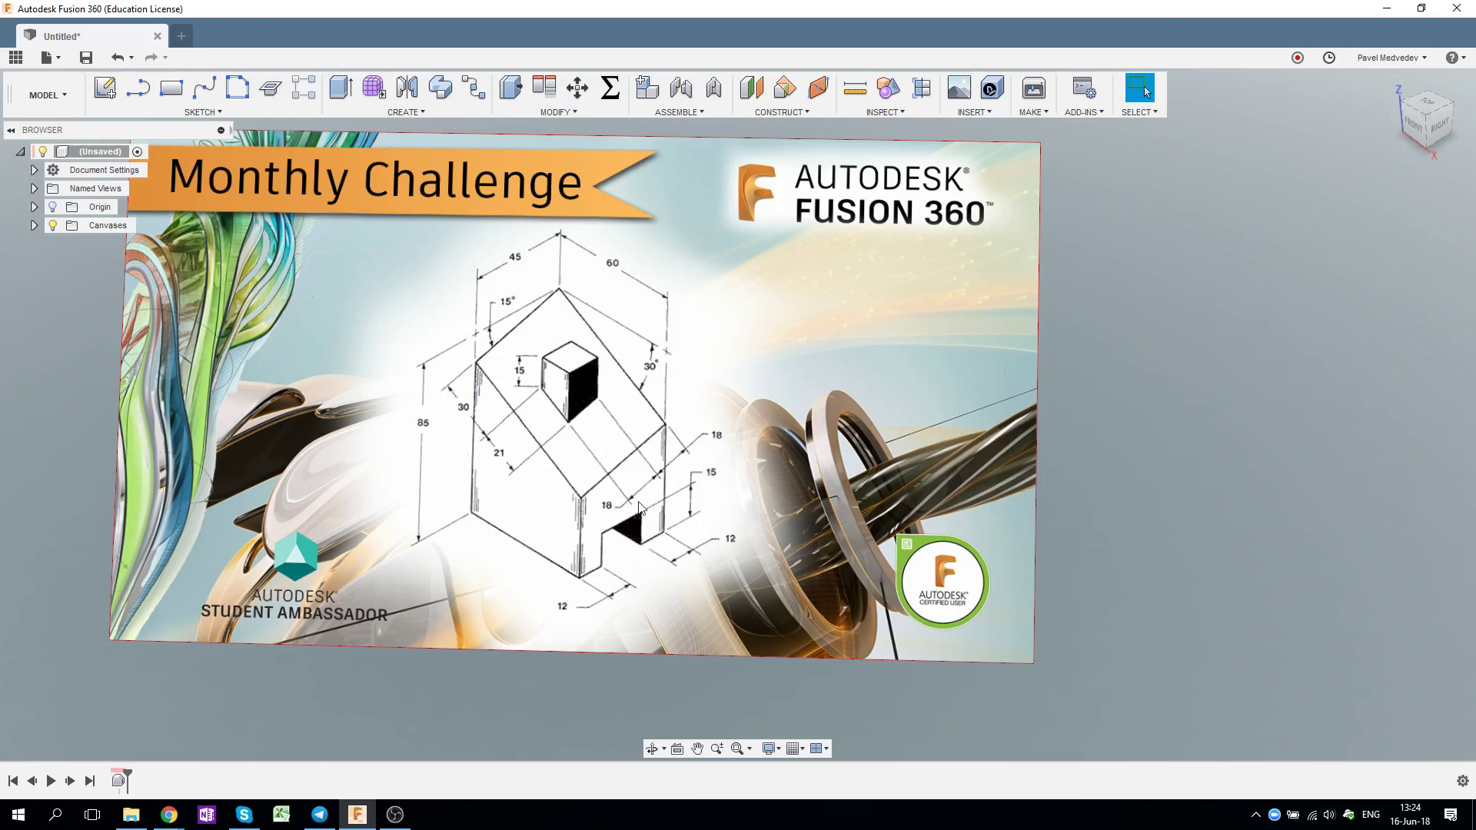
pyautogui.scroll(1, 631, 498)
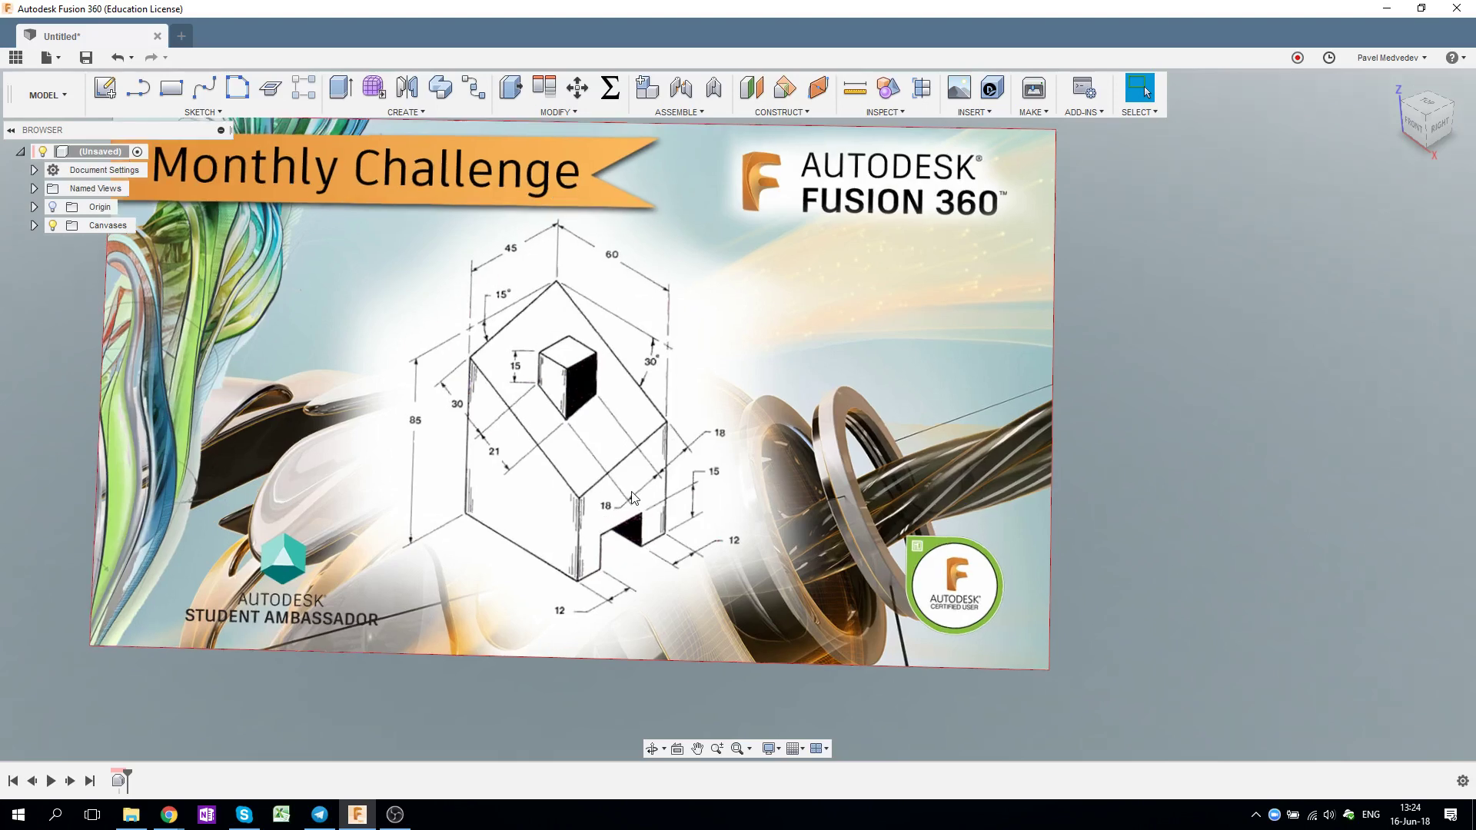
pyautogui.scroll(-5, 632, 498)
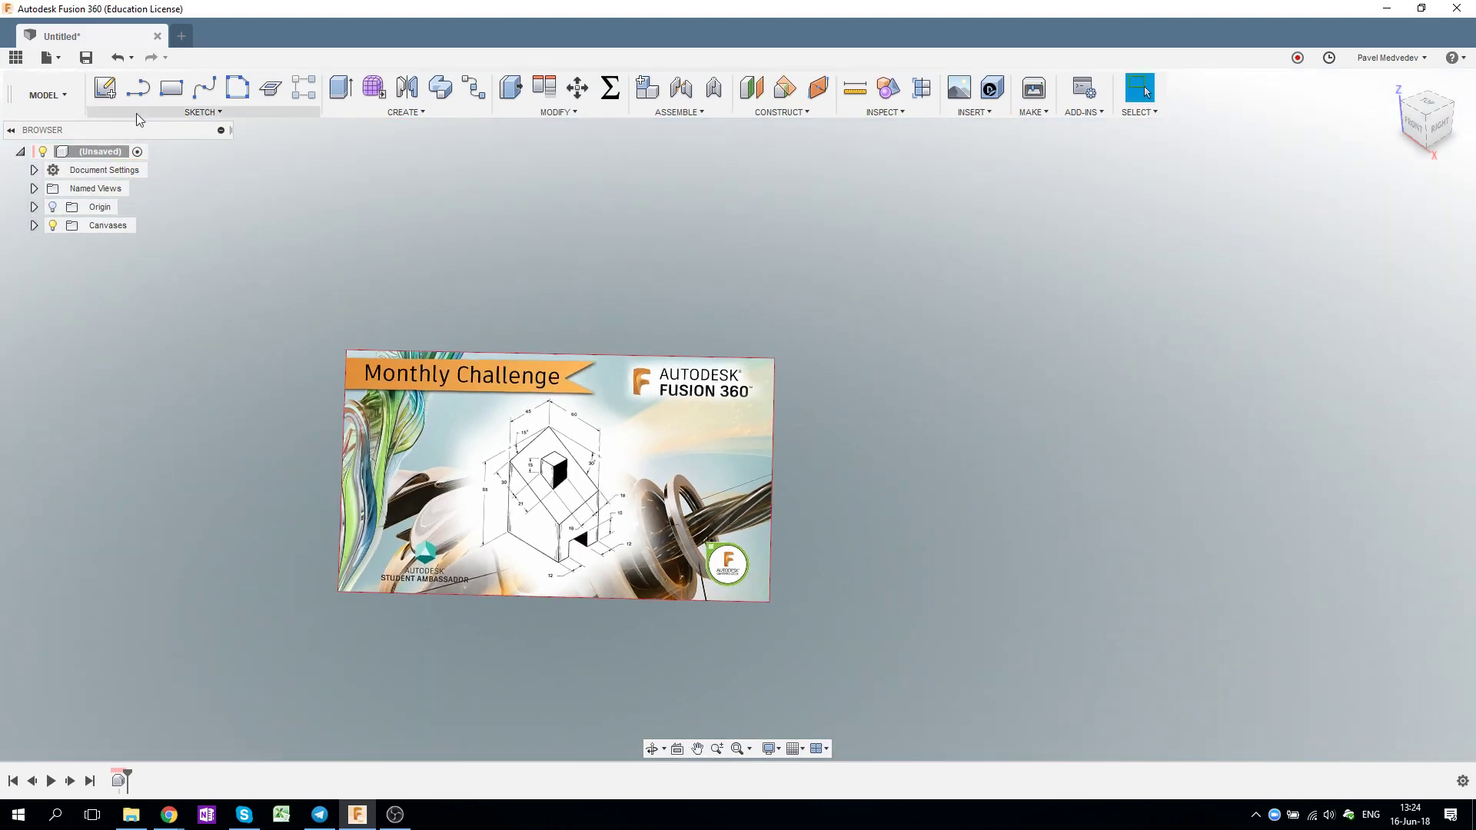
pyautogui.scroll(1, 582, 512)
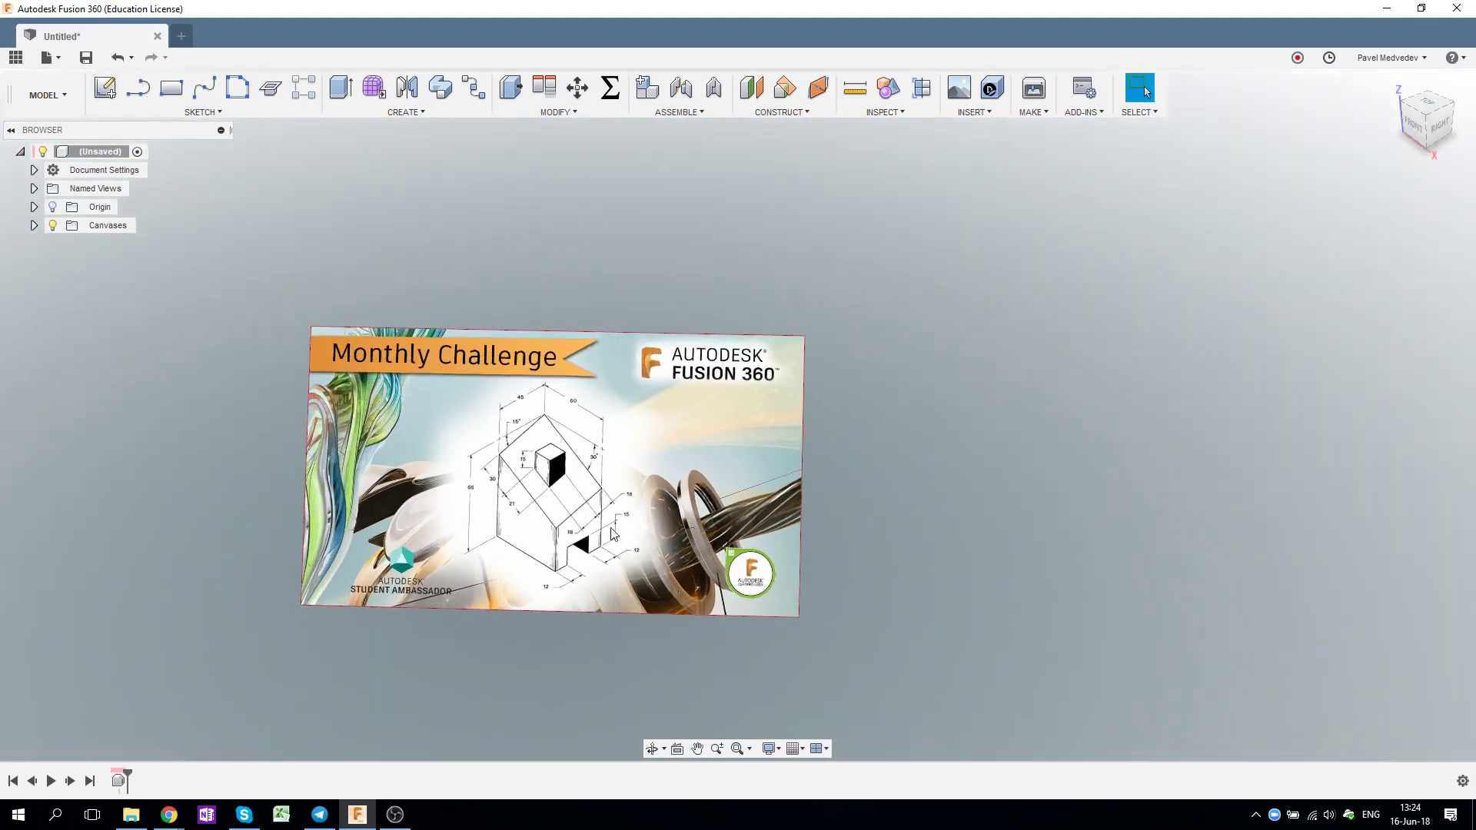
# Step: Start Sketch8 on the RIGHT origin plane and view it straight on
pyautogui.click(105, 87)
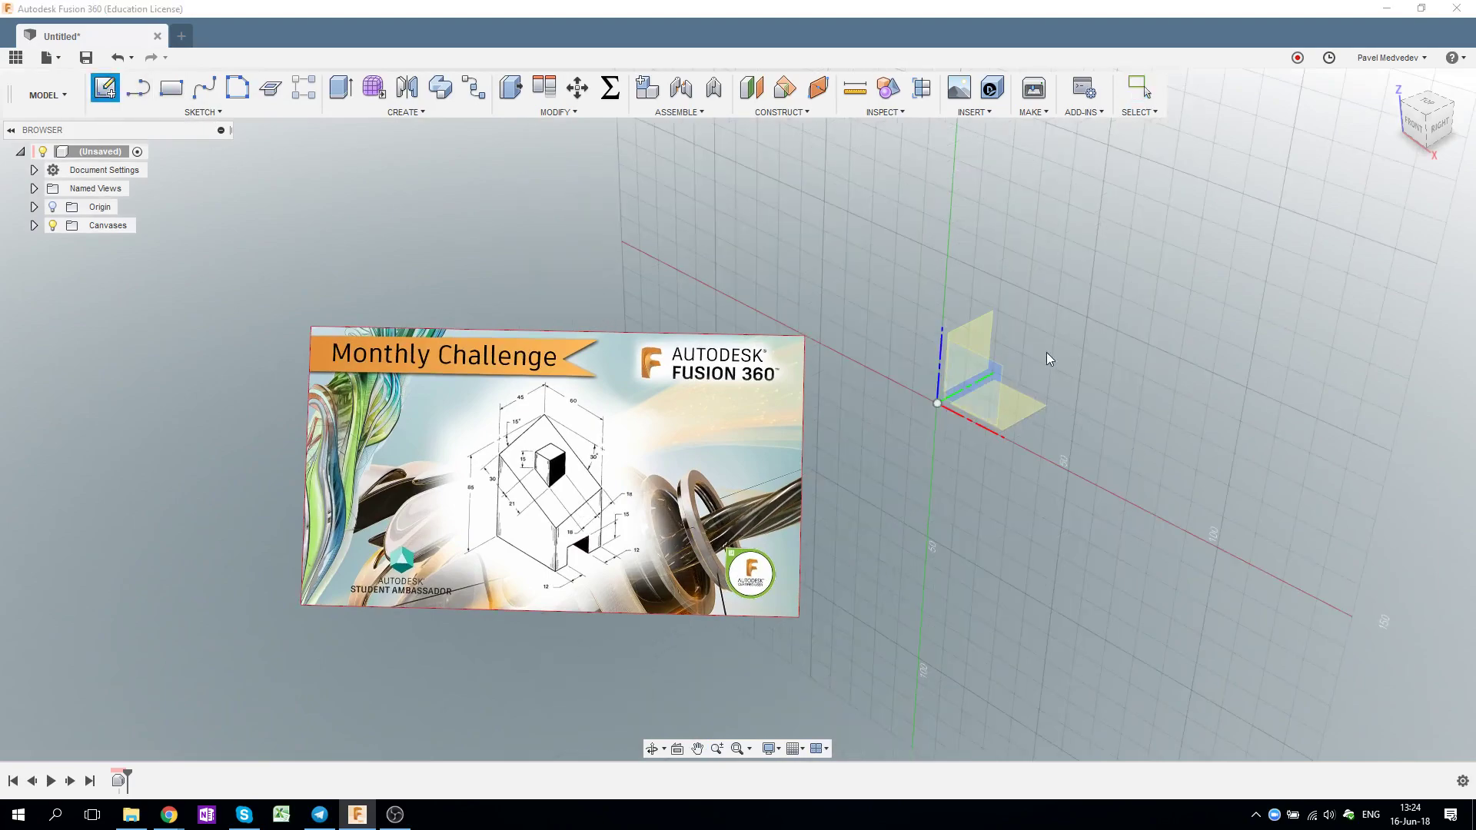
pyautogui.click(983, 327)
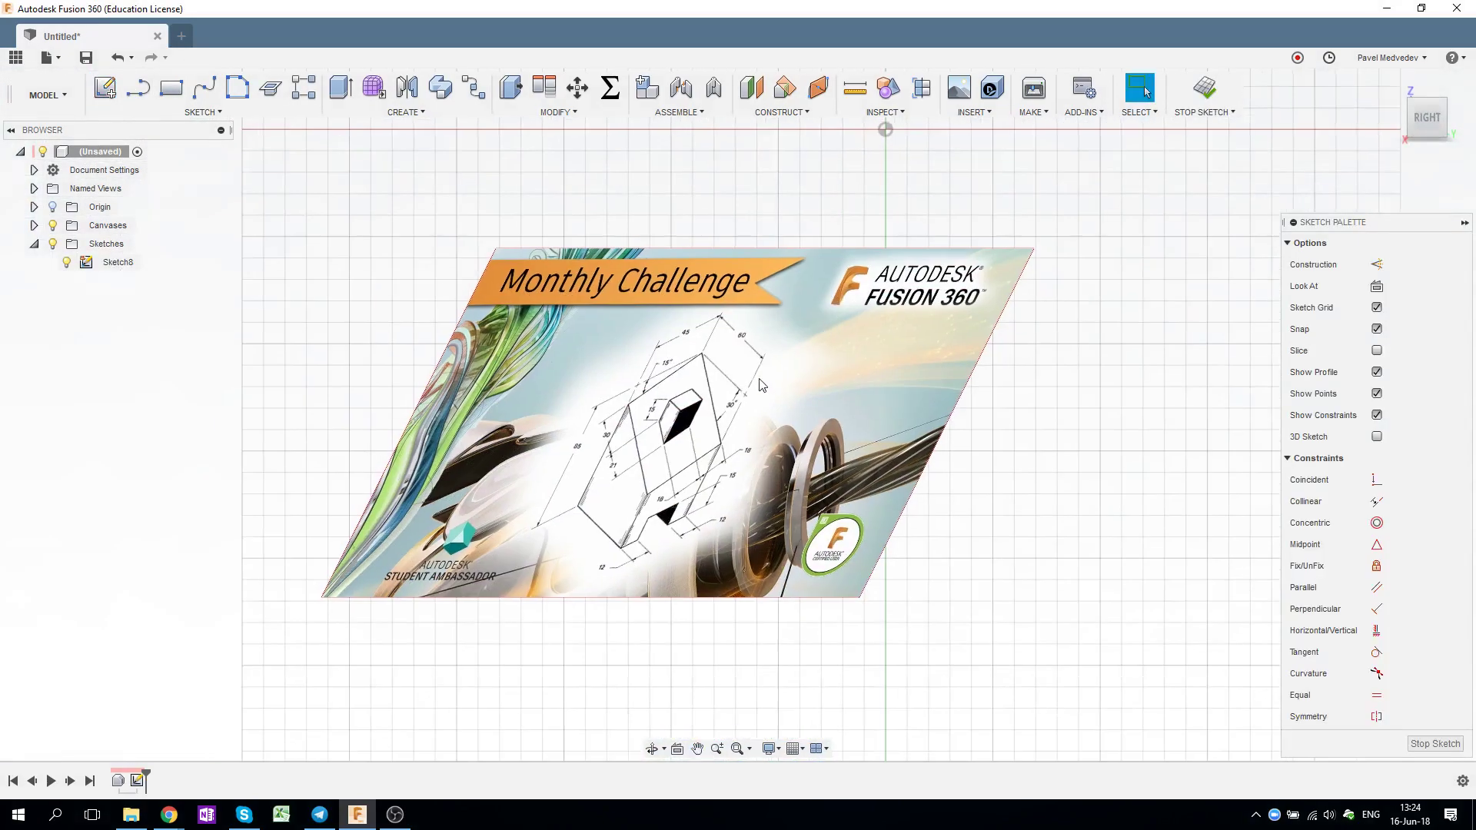
pyautogui.keyDown('shift'); pyautogui.moveTo(759, 384); pyautogui.dragTo(799, 432, button='middle'); pyautogui.keyUp('shift')
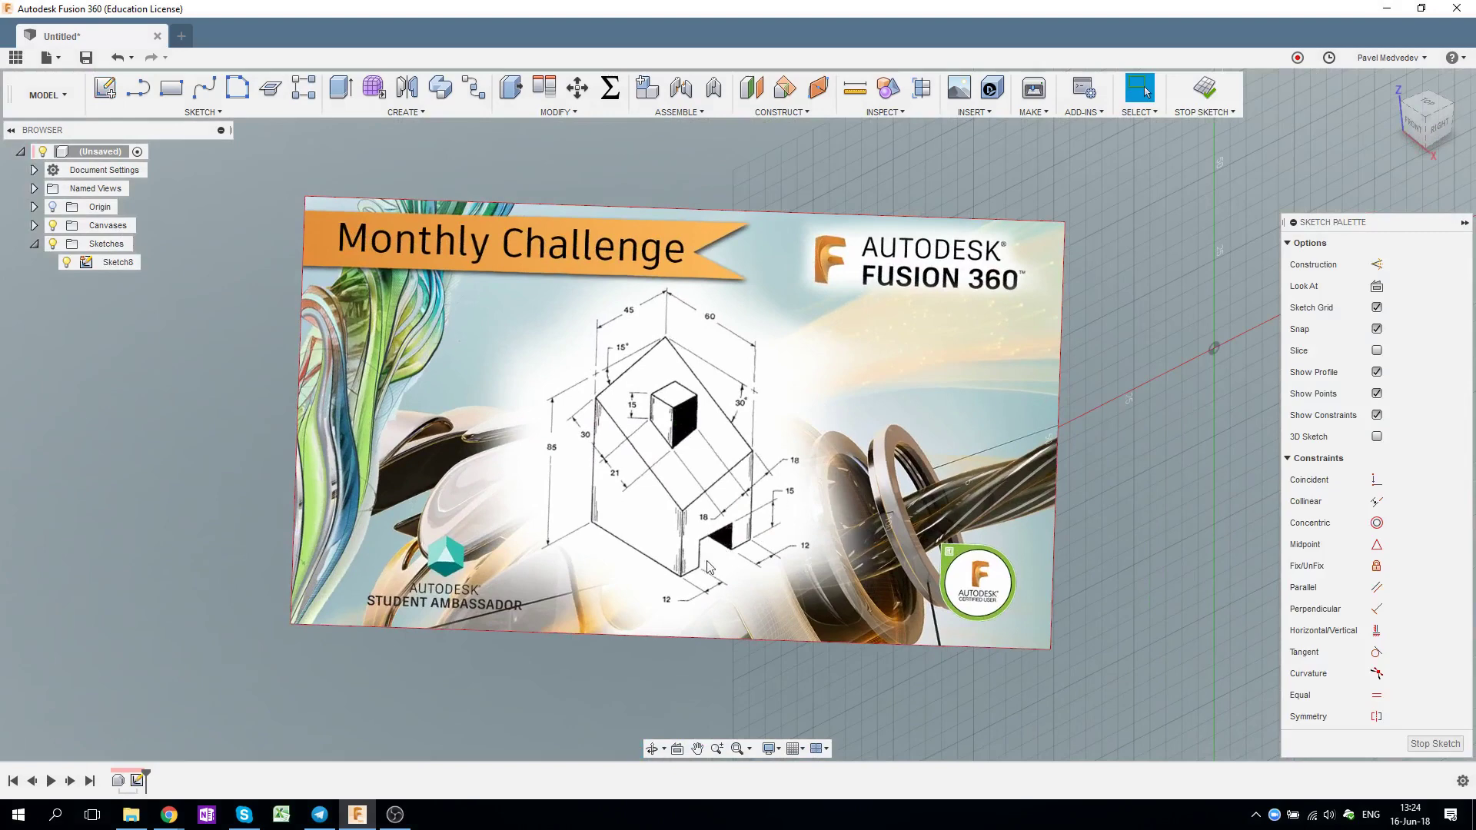
pyautogui.moveTo(826, 478); pyautogui.dragTo(559, 716, button='middle')
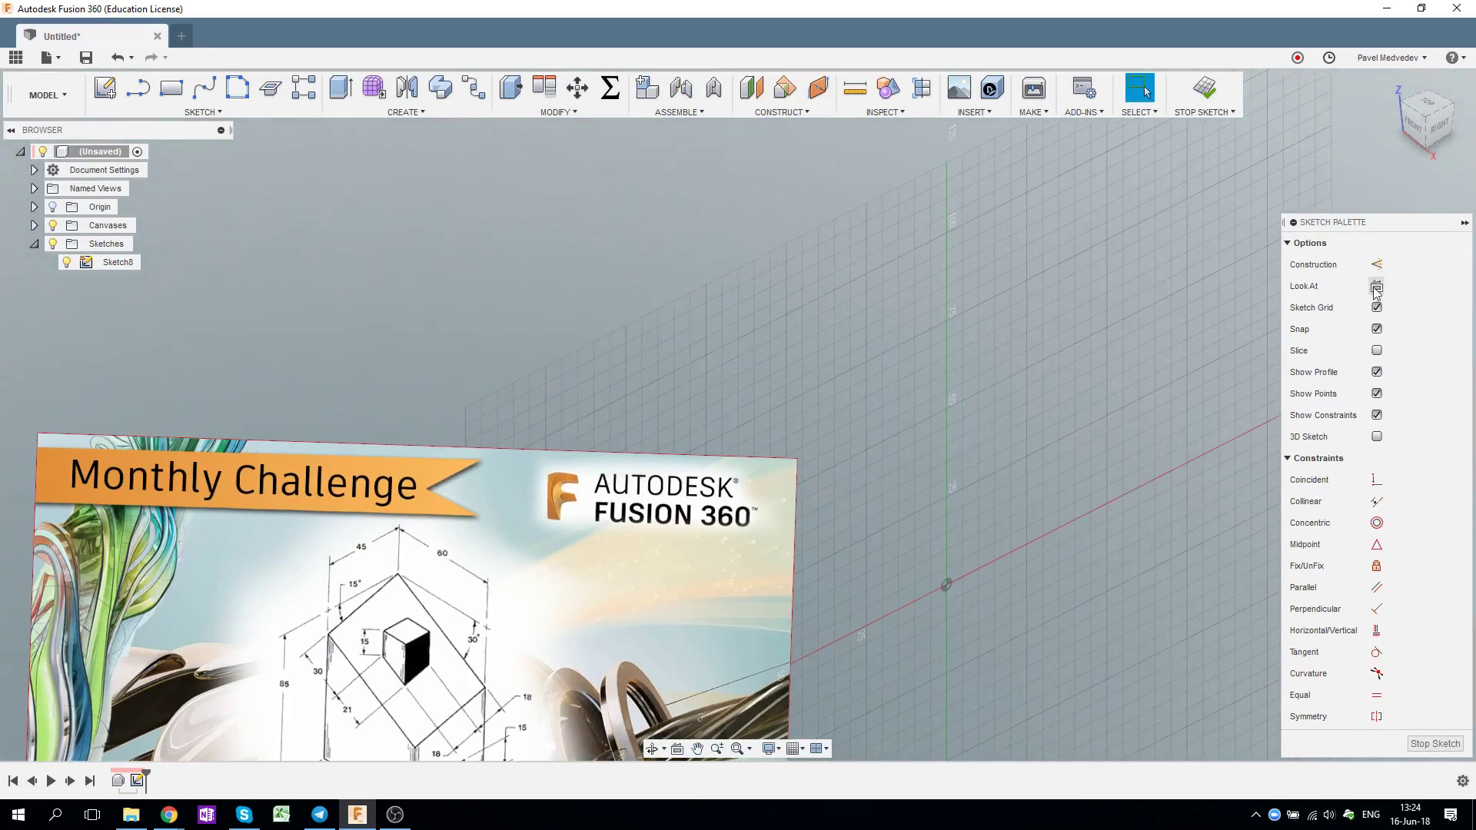
pyautogui.click(1376, 286)
# Step: Draw the profile's 85 mm left side, top edge and right side from the origin
pyautogui.moveTo(627, 255); pyautogui.dragTo(489, 373, button='middle')
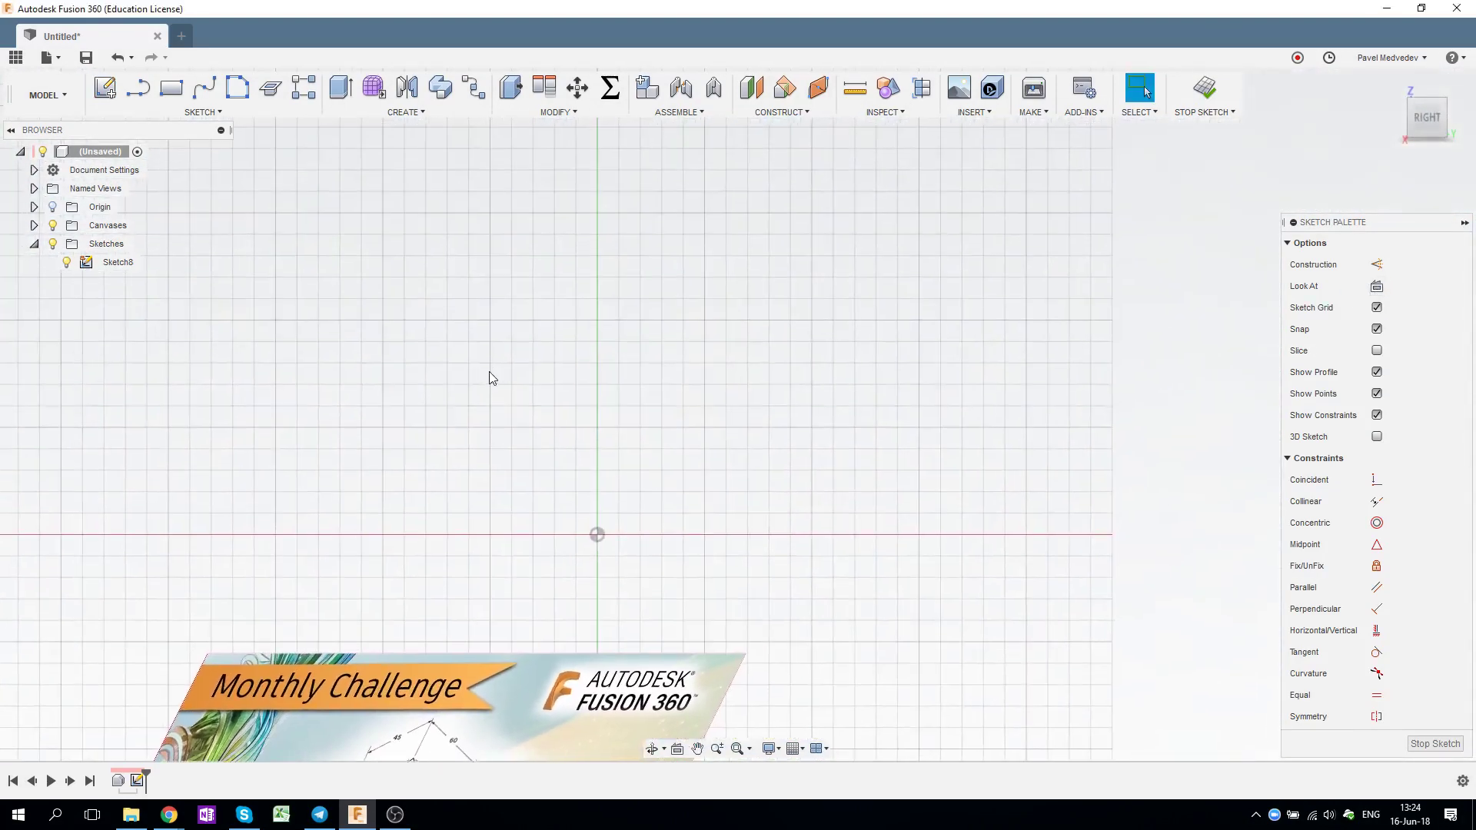
pyautogui.press('l')
pyautogui.click(598, 535)
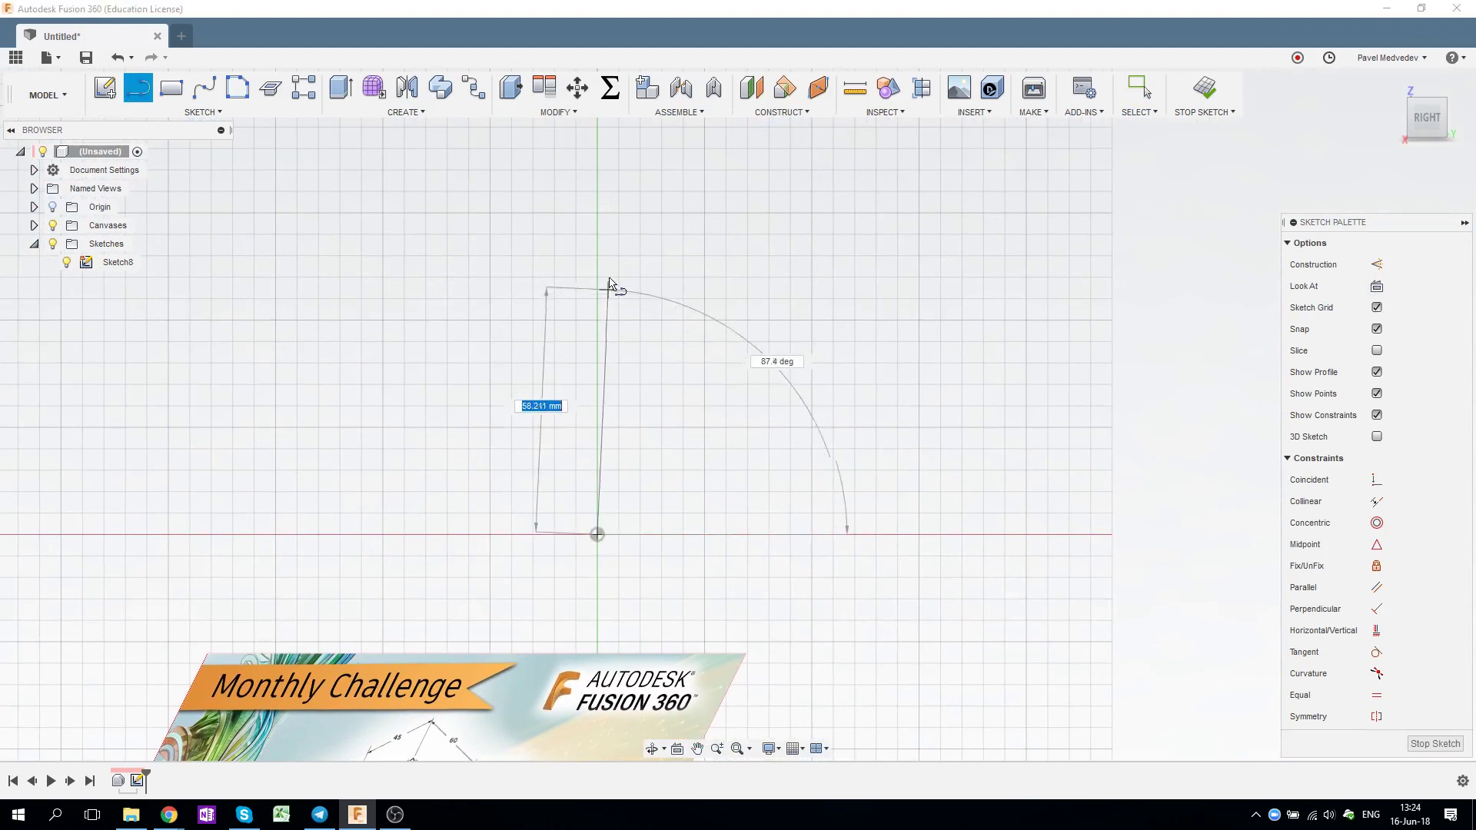
pyautogui.moveTo(610, 287); pyautogui.dragTo(591, 333, button='middle')
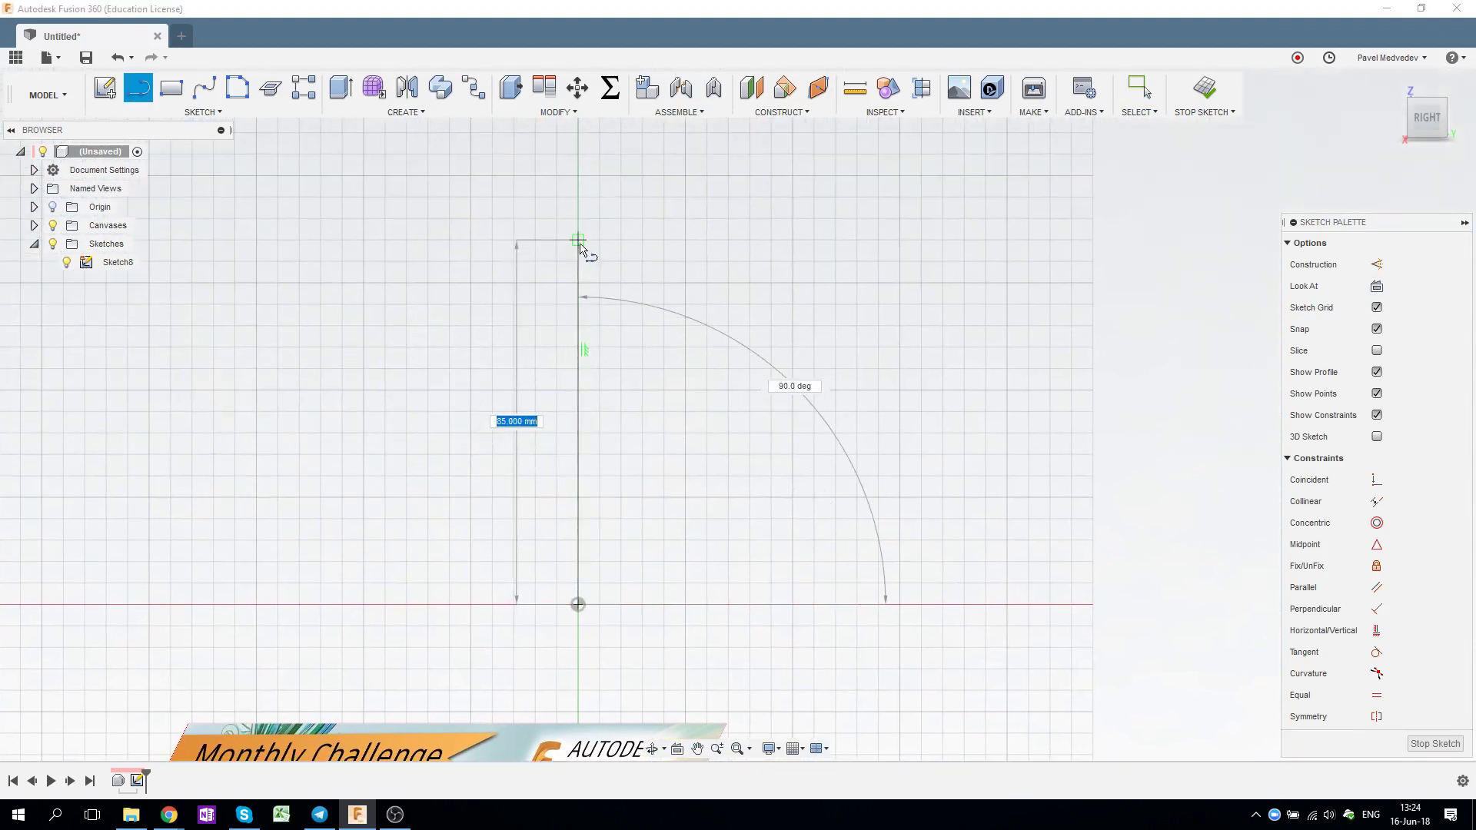
pyautogui.click(578, 239)
pyautogui.click(771, 240)
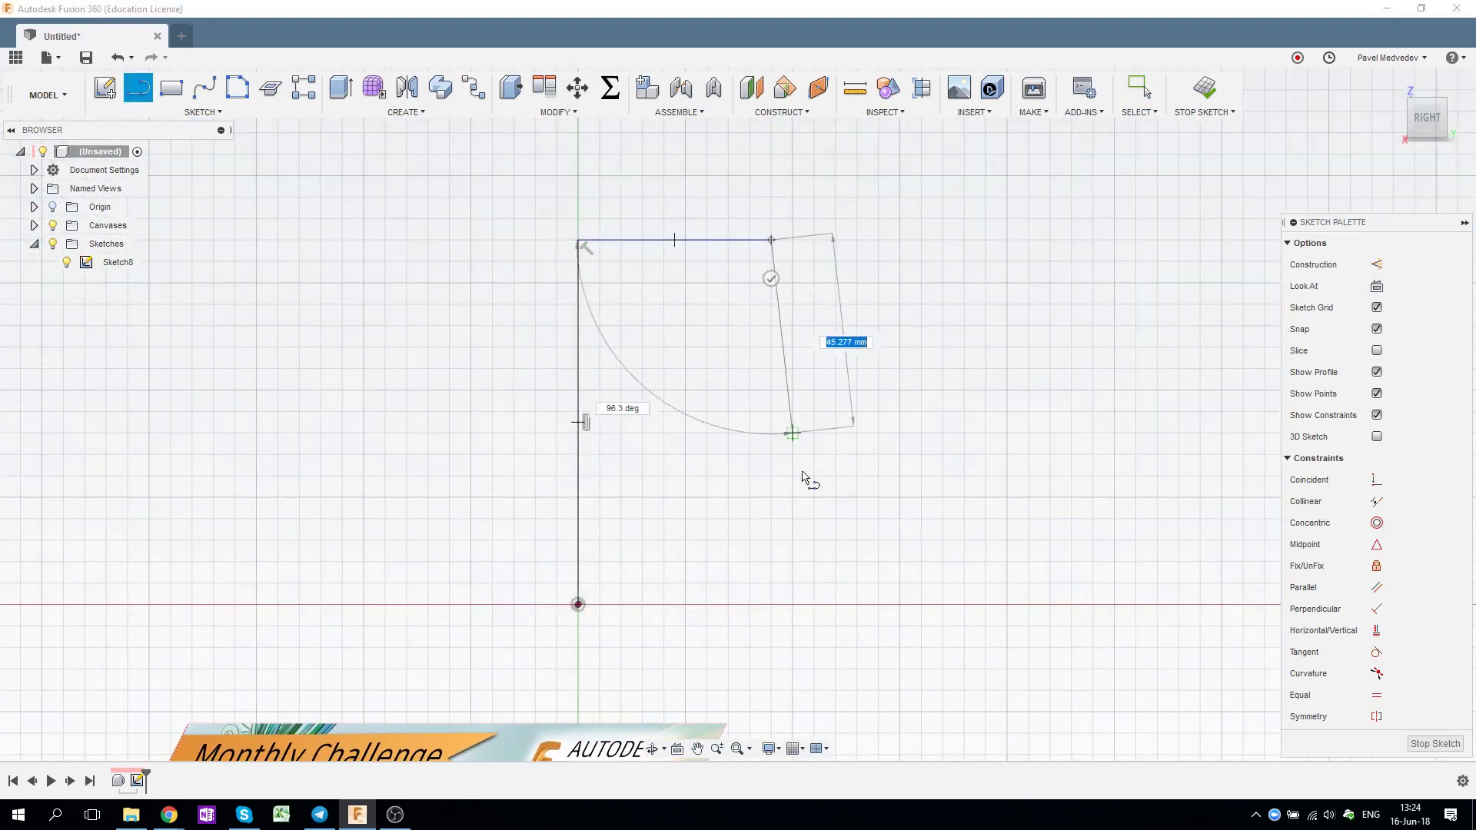
pyautogui.click(771, 604)
# Step: Draw the bottom edge with a square notch, closing the profile at the origin
pyautogui.click(706, 604)
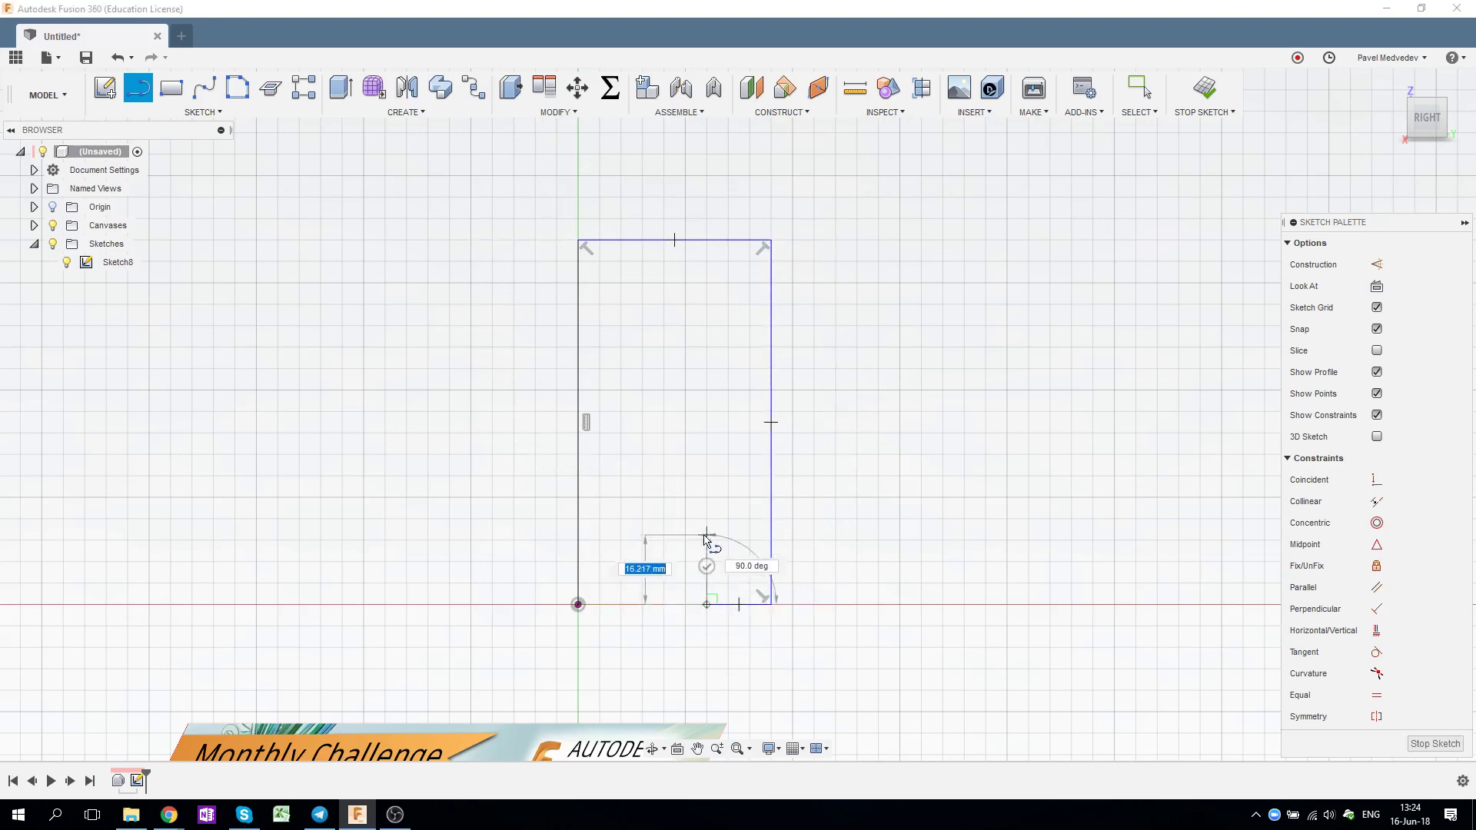
pyautogui.click(706, 540)
pyautogui.click(642, 540)
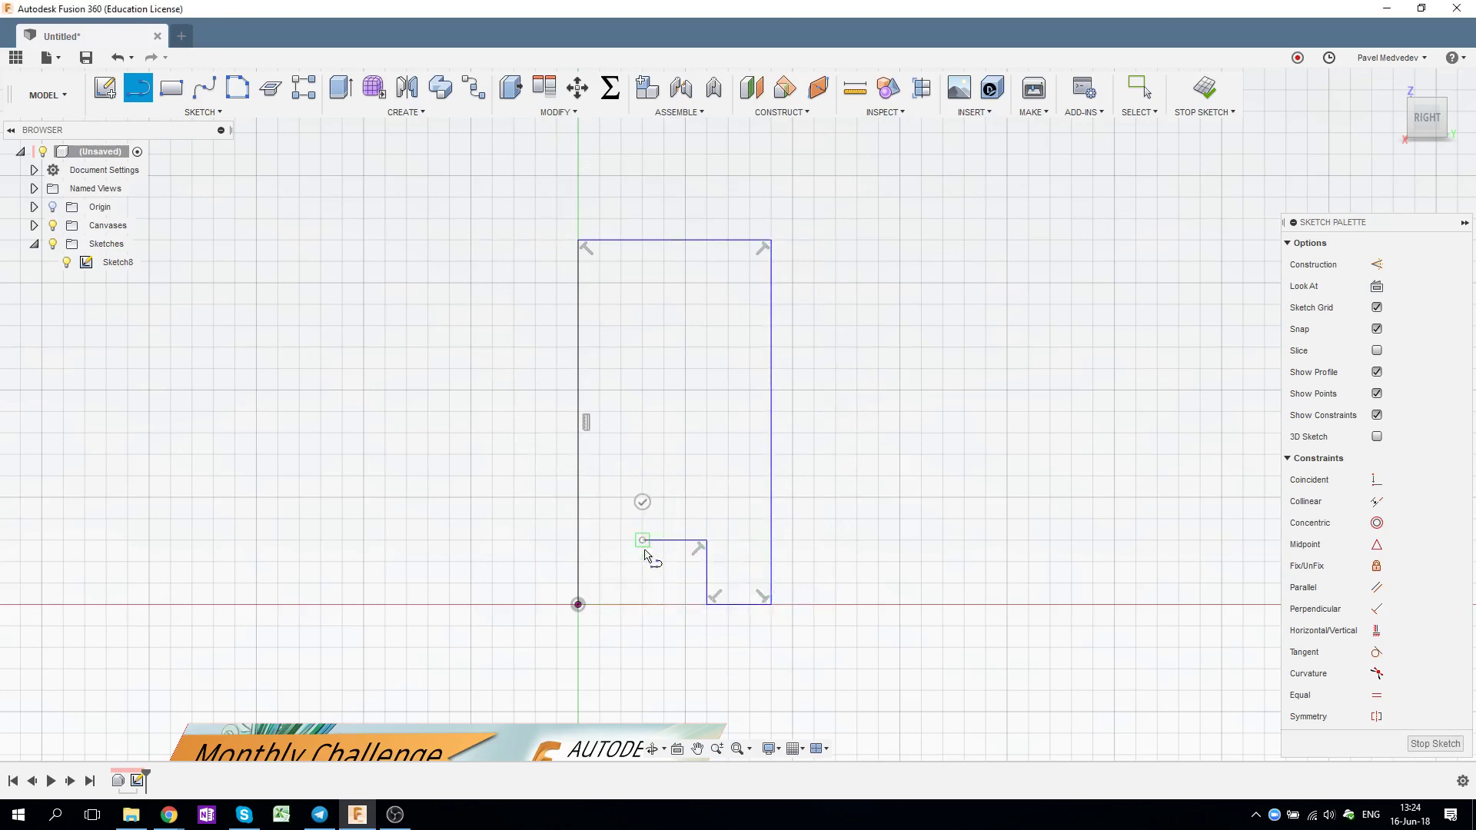
pyautogui.click(642, 605)
pyautogui.click(579, 606)
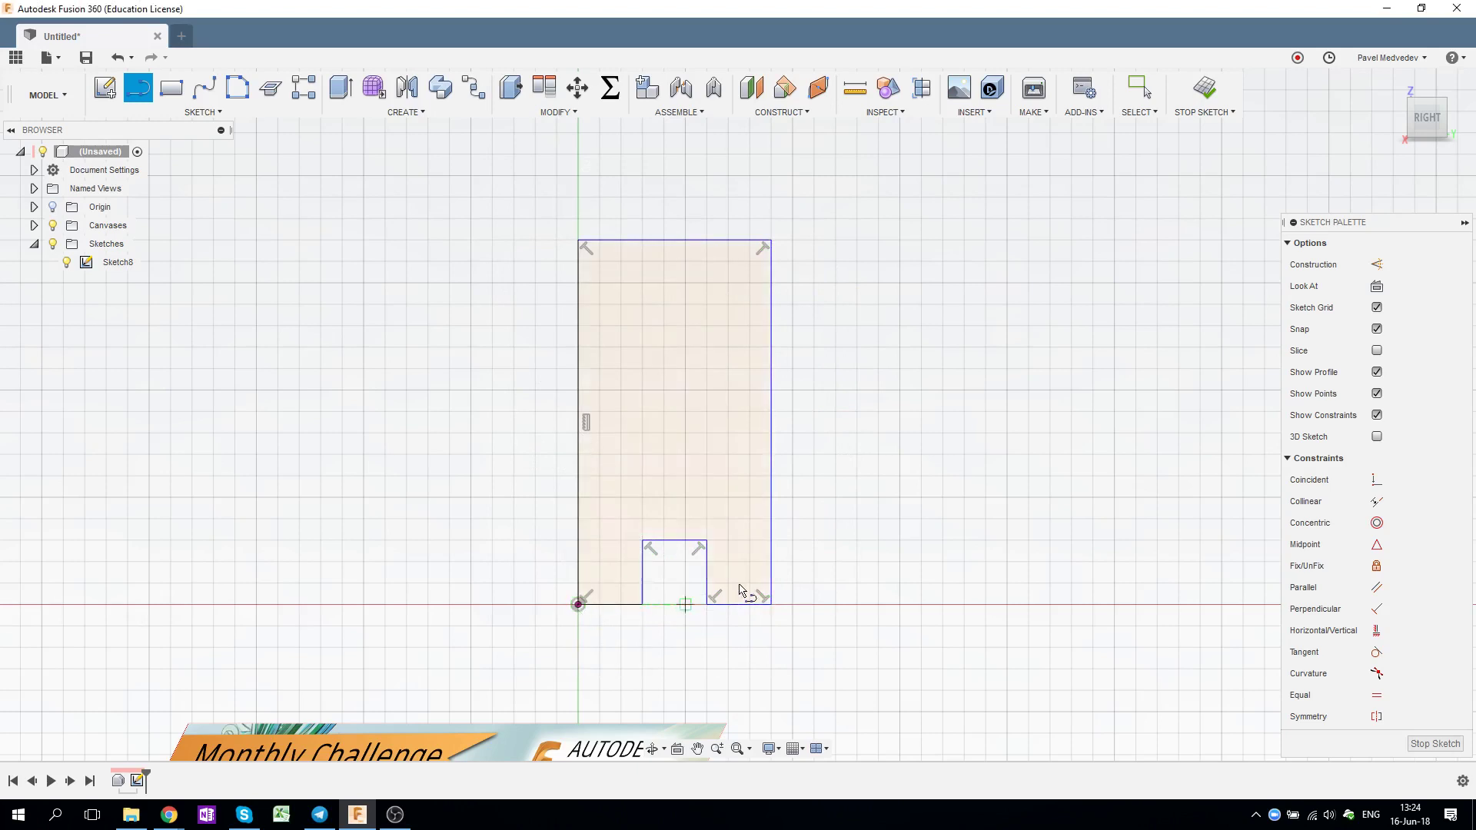
pyautogui.press('Escape')
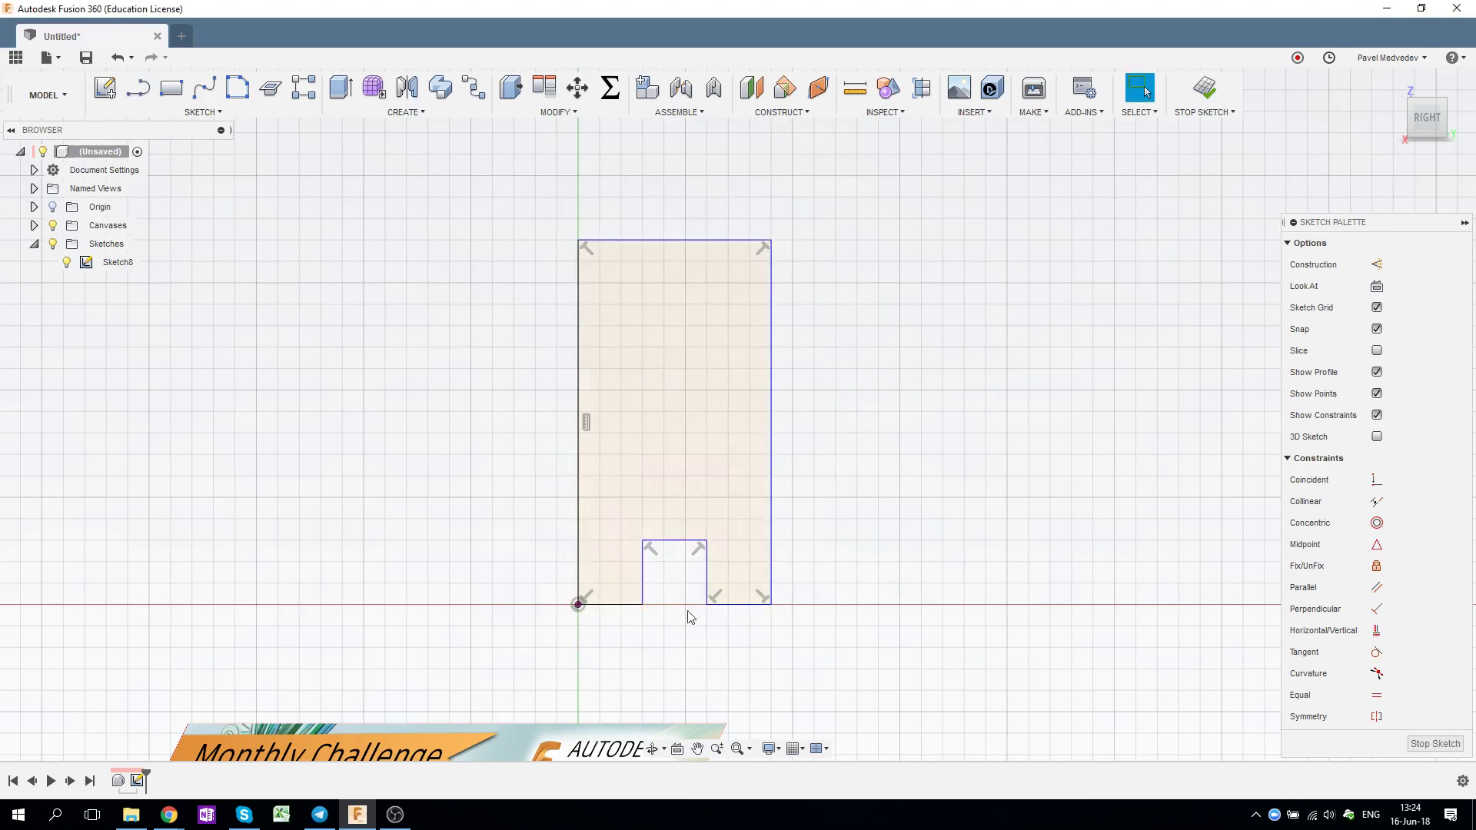
# Step: Narrow the bottom notch by shifting its left wall right, then review the whole profile
pyautogui.scroll(2, 685, 612)
pyautogui.moveTo(618, 550); pyautogui.dragTo(639, 550)
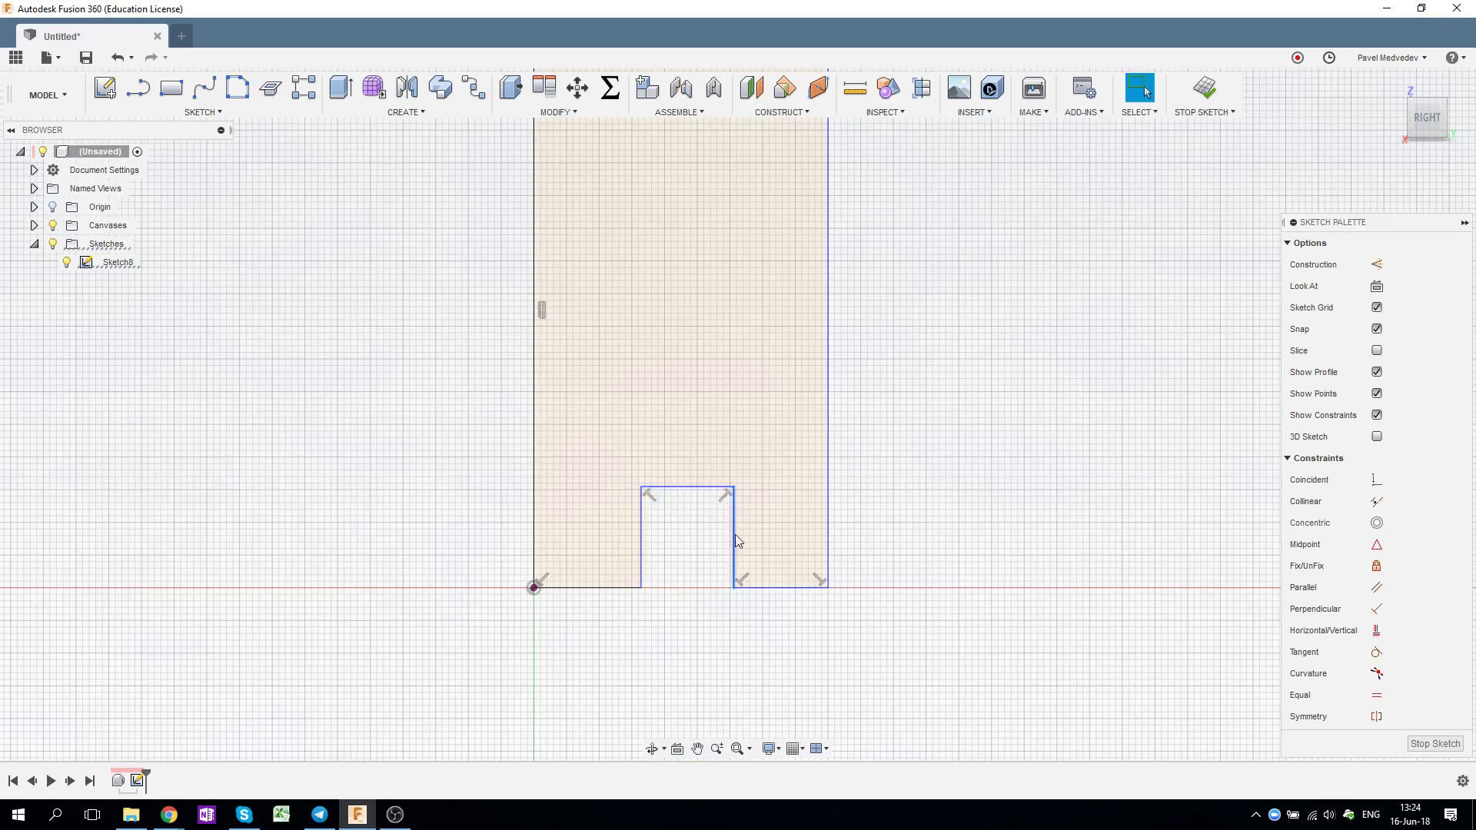
pyautogui.moveTo(683, 366); pyautogui.dragTo(686, 530, button='middle')
pyautogui.scroll(-1, 670, 521)
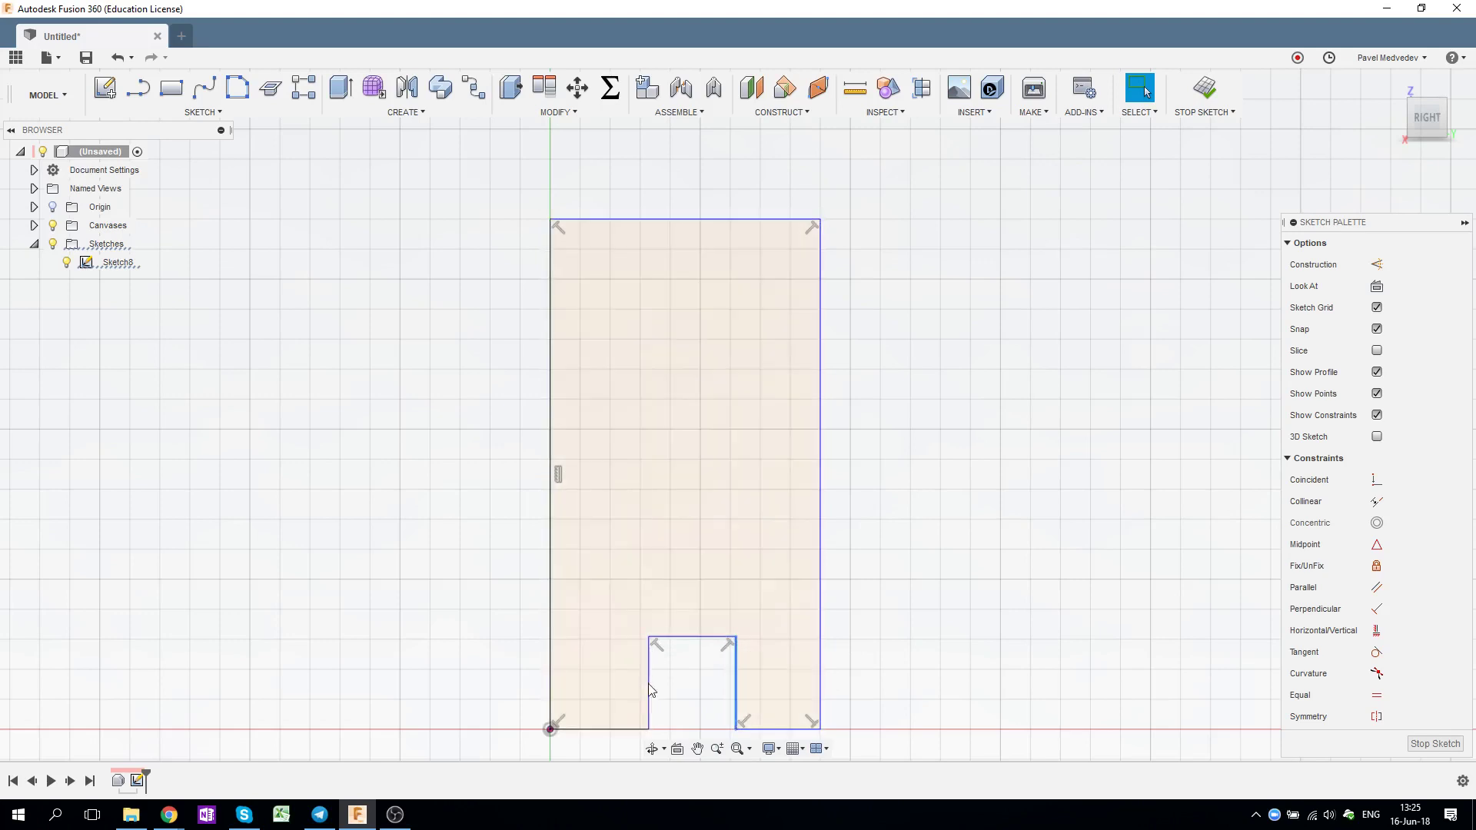
pyautogui.moveTo(703, 707); pyautogui.dragTo(695, 587, button='middle')
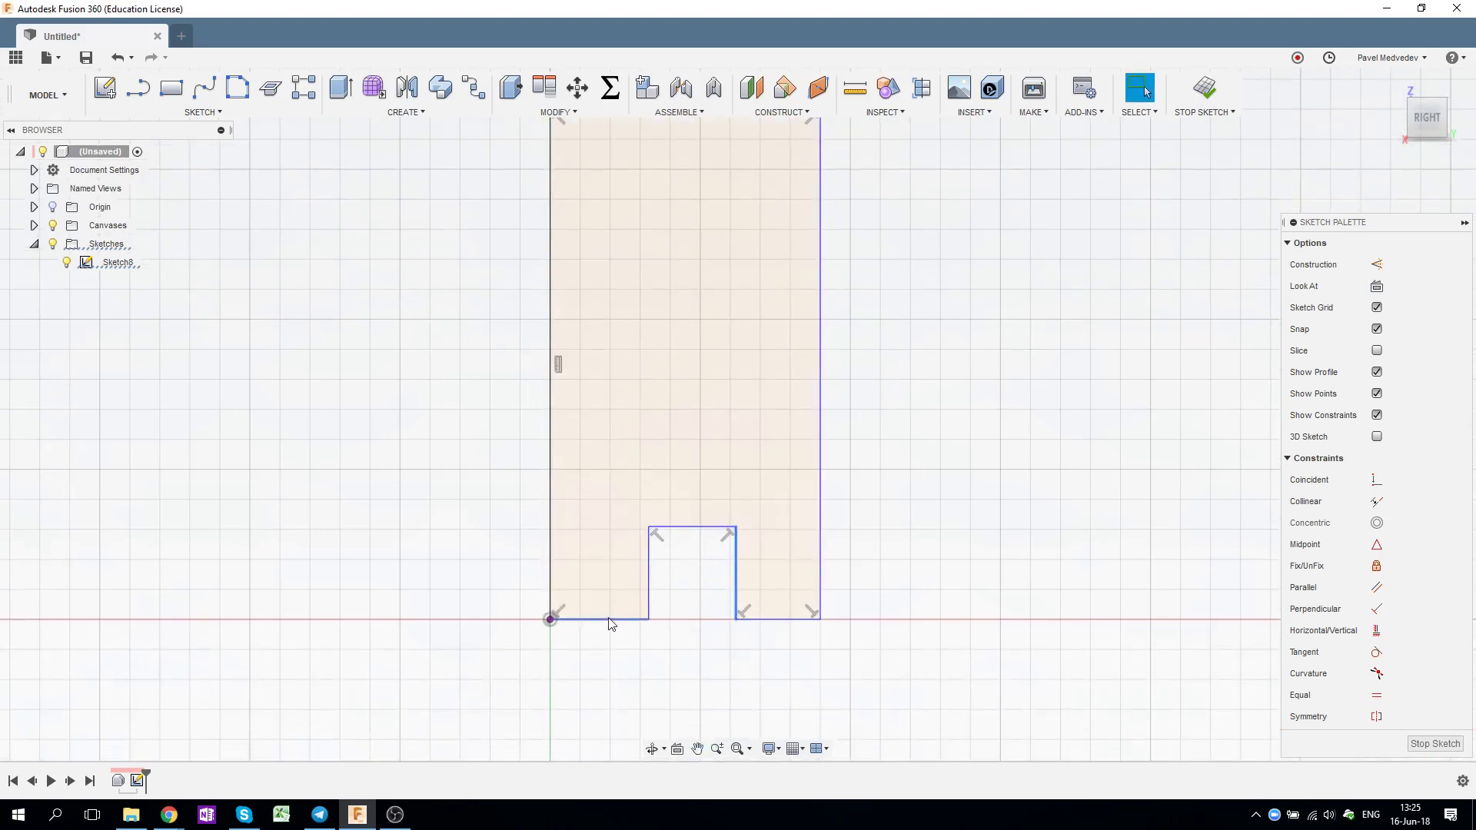
pyautogui.scroll(1, 677, 402)
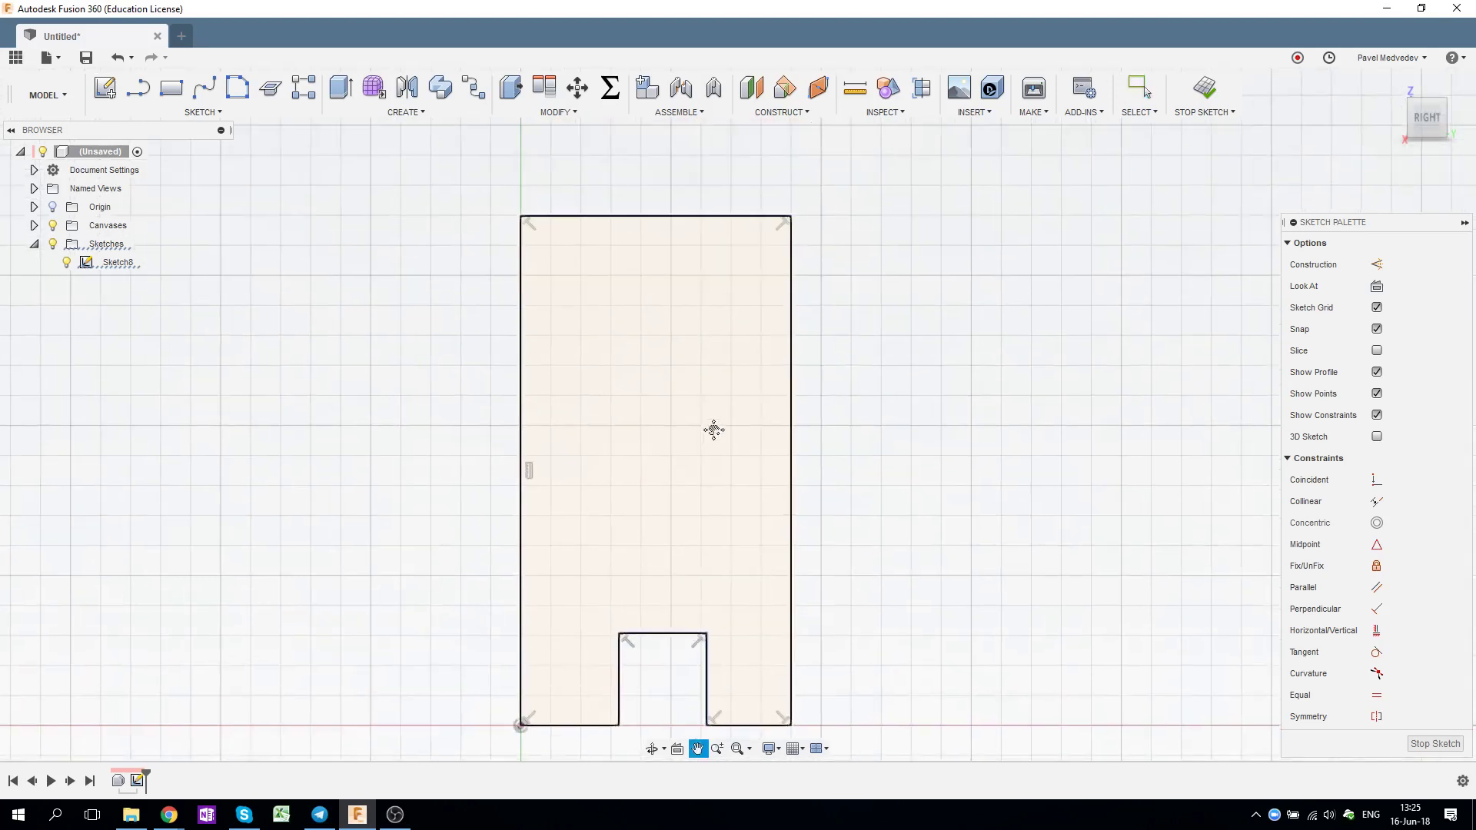
pyautogui.scroll(2, 712, 428)
pyautogui.scroll(-1, 715, 437)
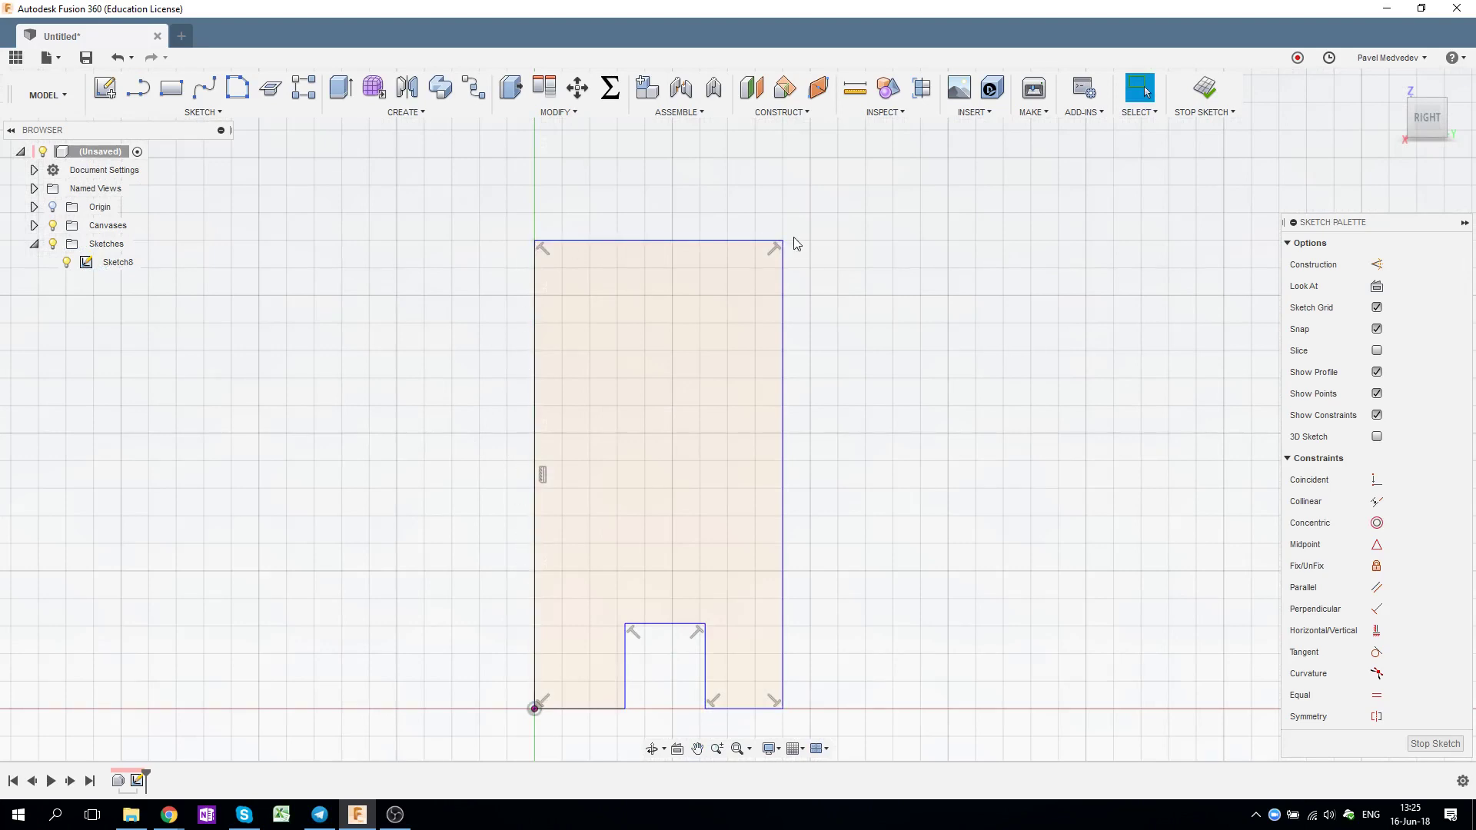
# Step: Dimension the profile's left side at 85 mm height
pyautogui.press('d')
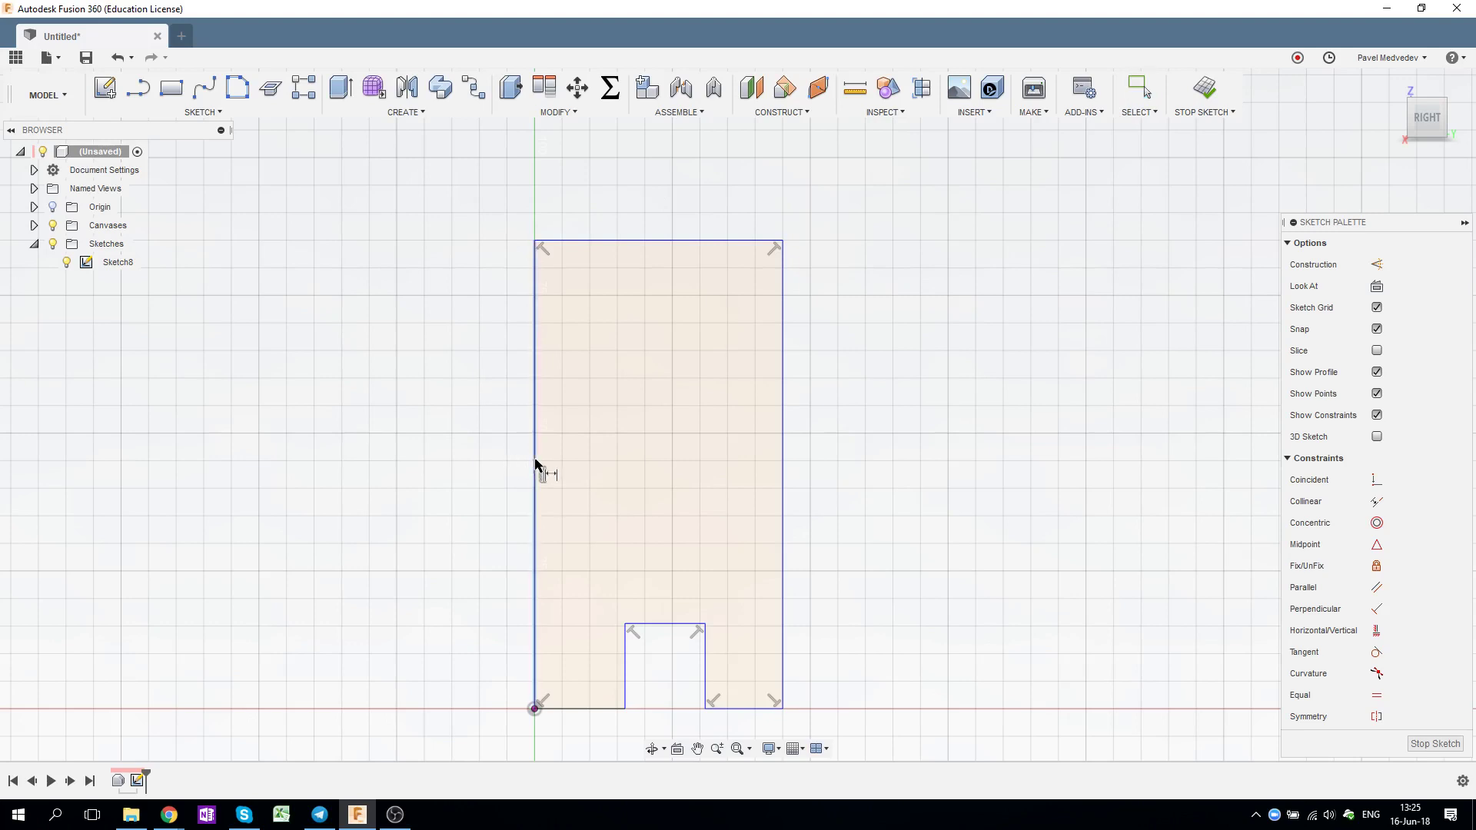
pyautogui.click(536, 464)
pyautogui.click(443, 451)
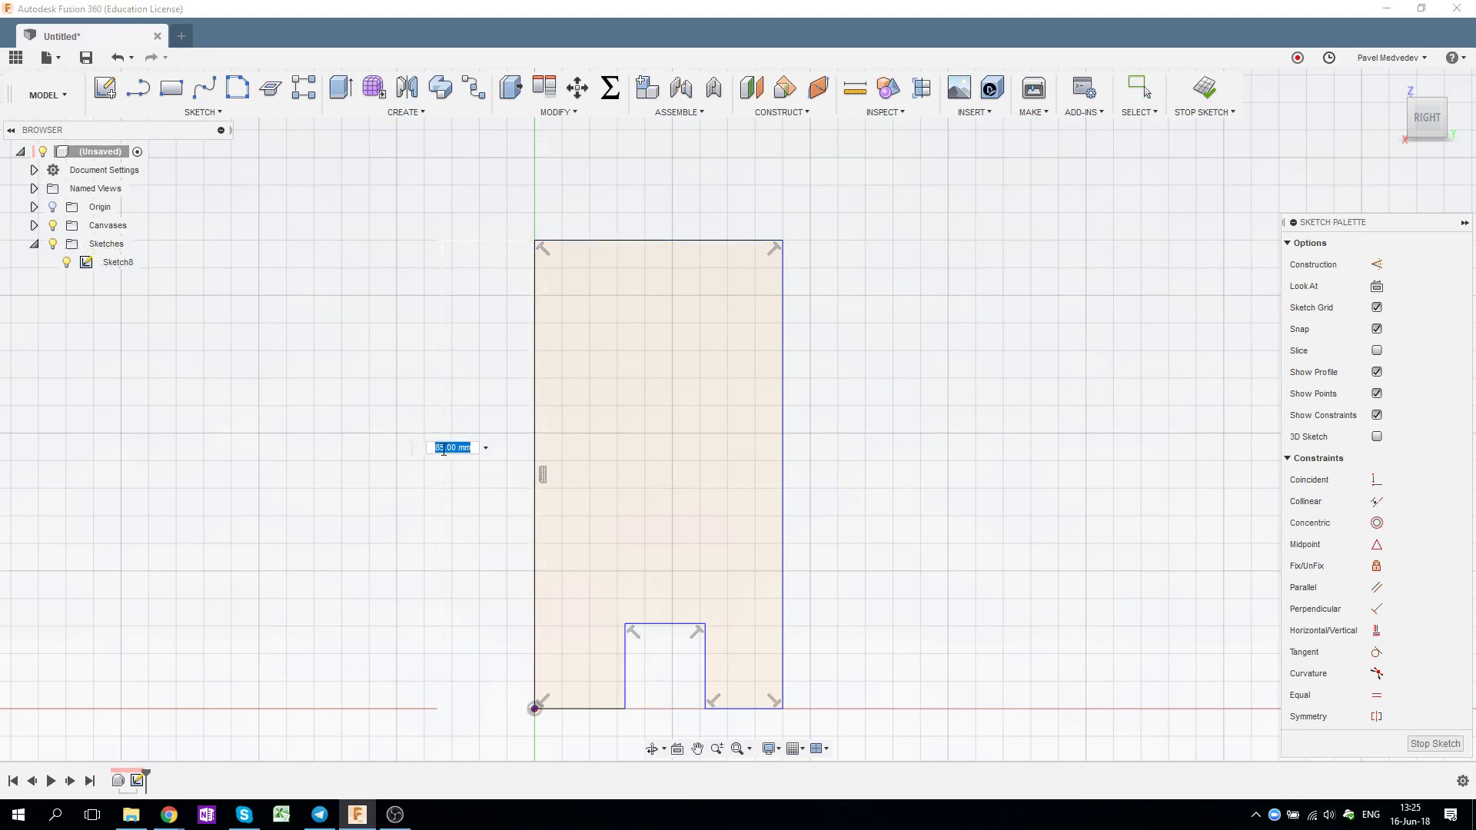
pyautogui.write('85')
pyautogui.press('Return')
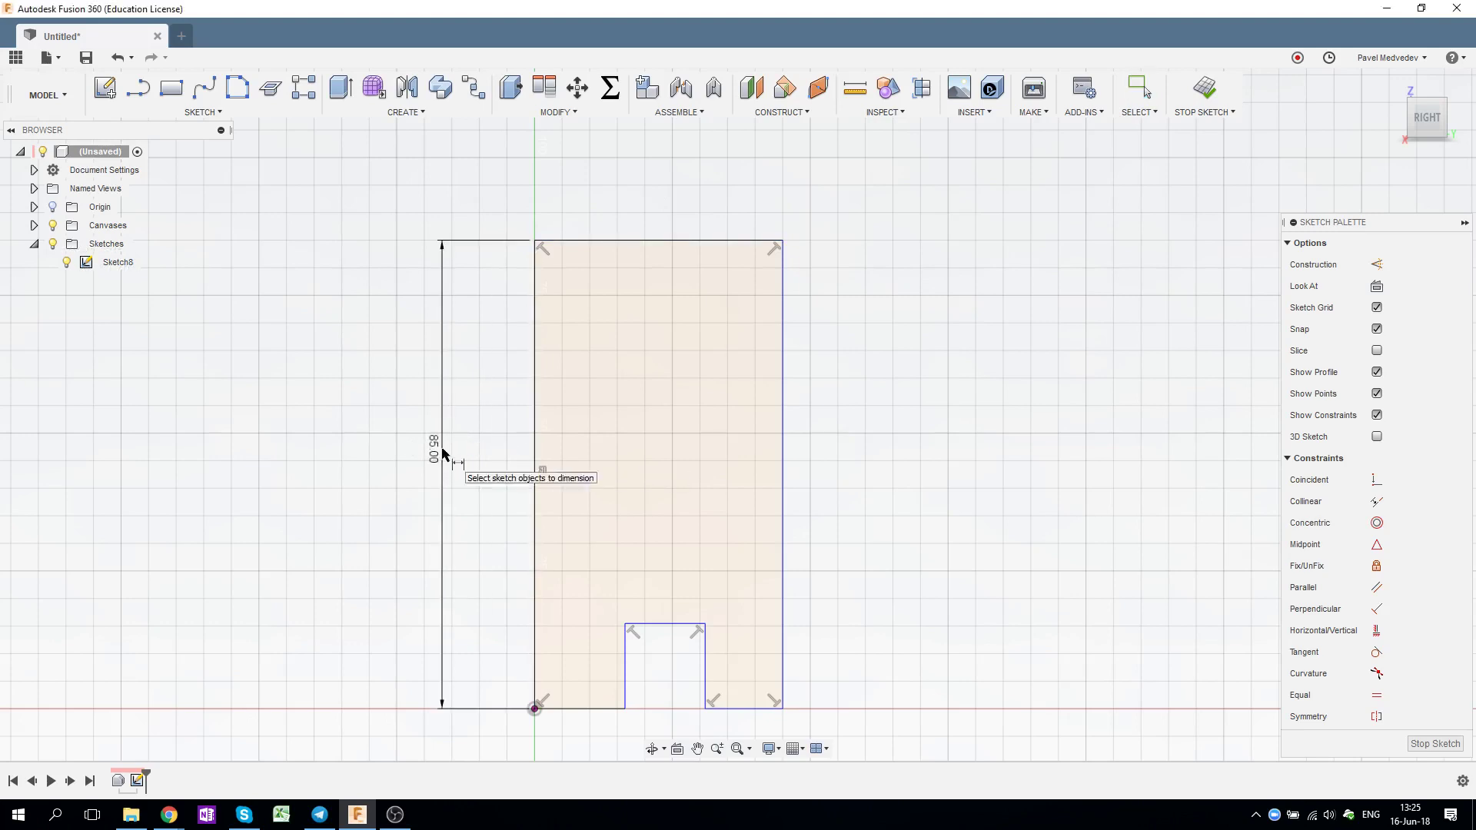
pyautogui.scroll(2, 438, 534)
pyautogui.scroll(-5, 421, 559)
pyautogui.scroll(-2, 421, 560)
pyautogui.scroll(2, 492, 600)
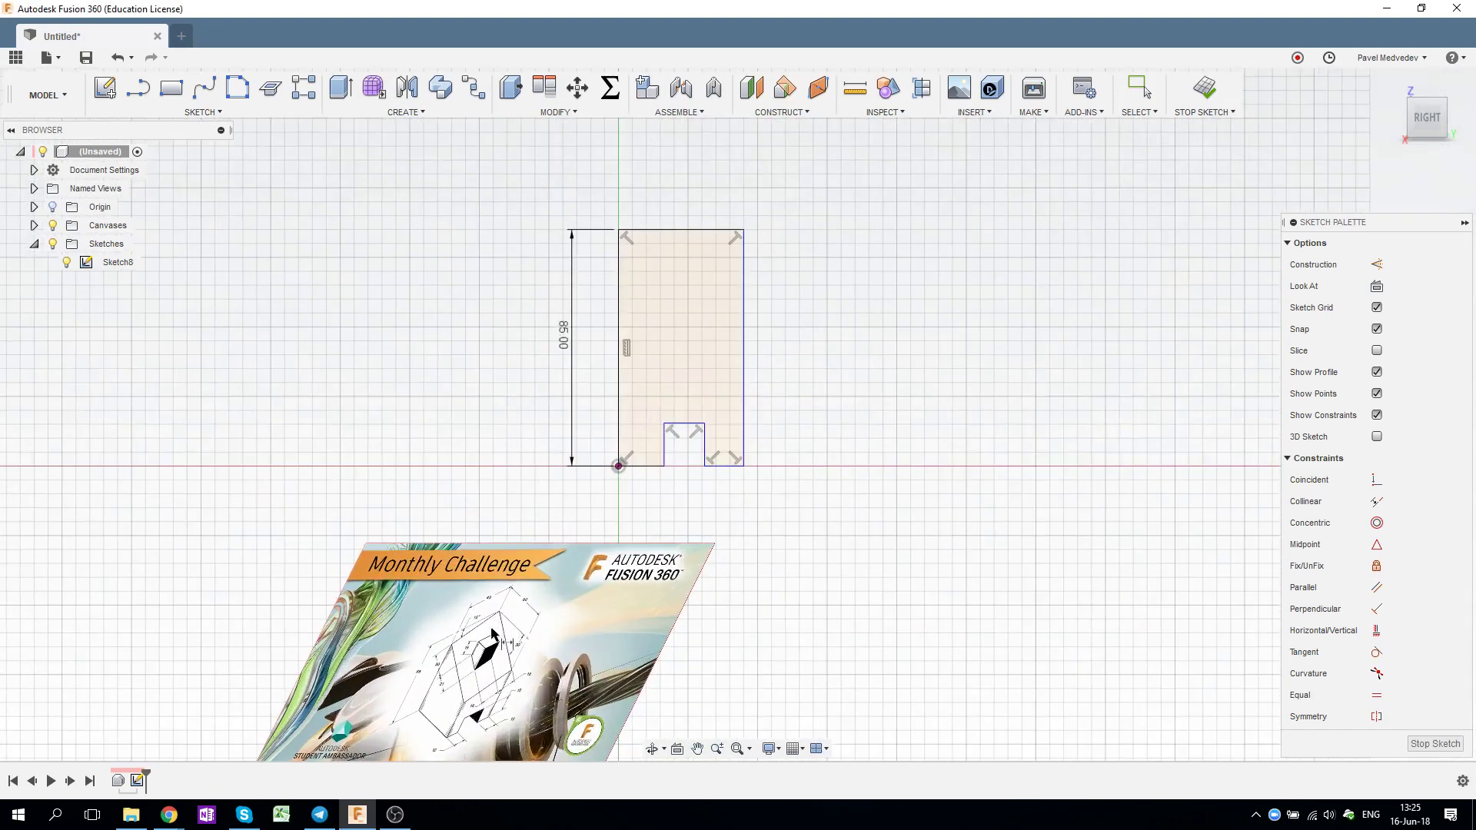
pyautogui.moveTo(492, 600)
pyautogui.mouseDown(button='middle')
pyautogui.moveTo(550, 638)
pyautogui.moveTo(584, 607)
pyautogui.mouseUp(button='middle')
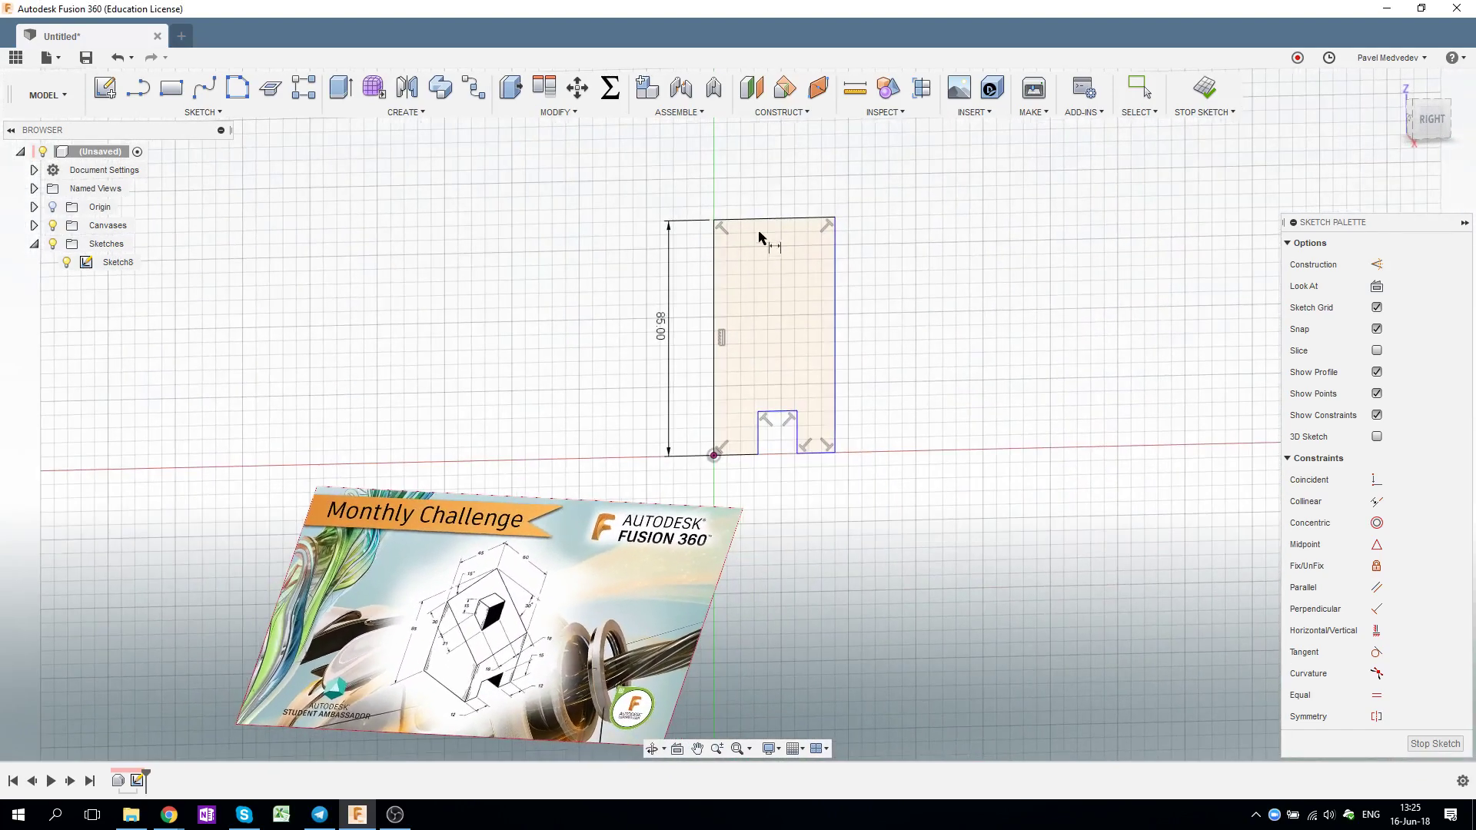
# Step: Dimension the top edge at 45 mm wide and the notch at 15 mm high
pyautogui.click(766, 219)
pyautogui.click(761, 185)
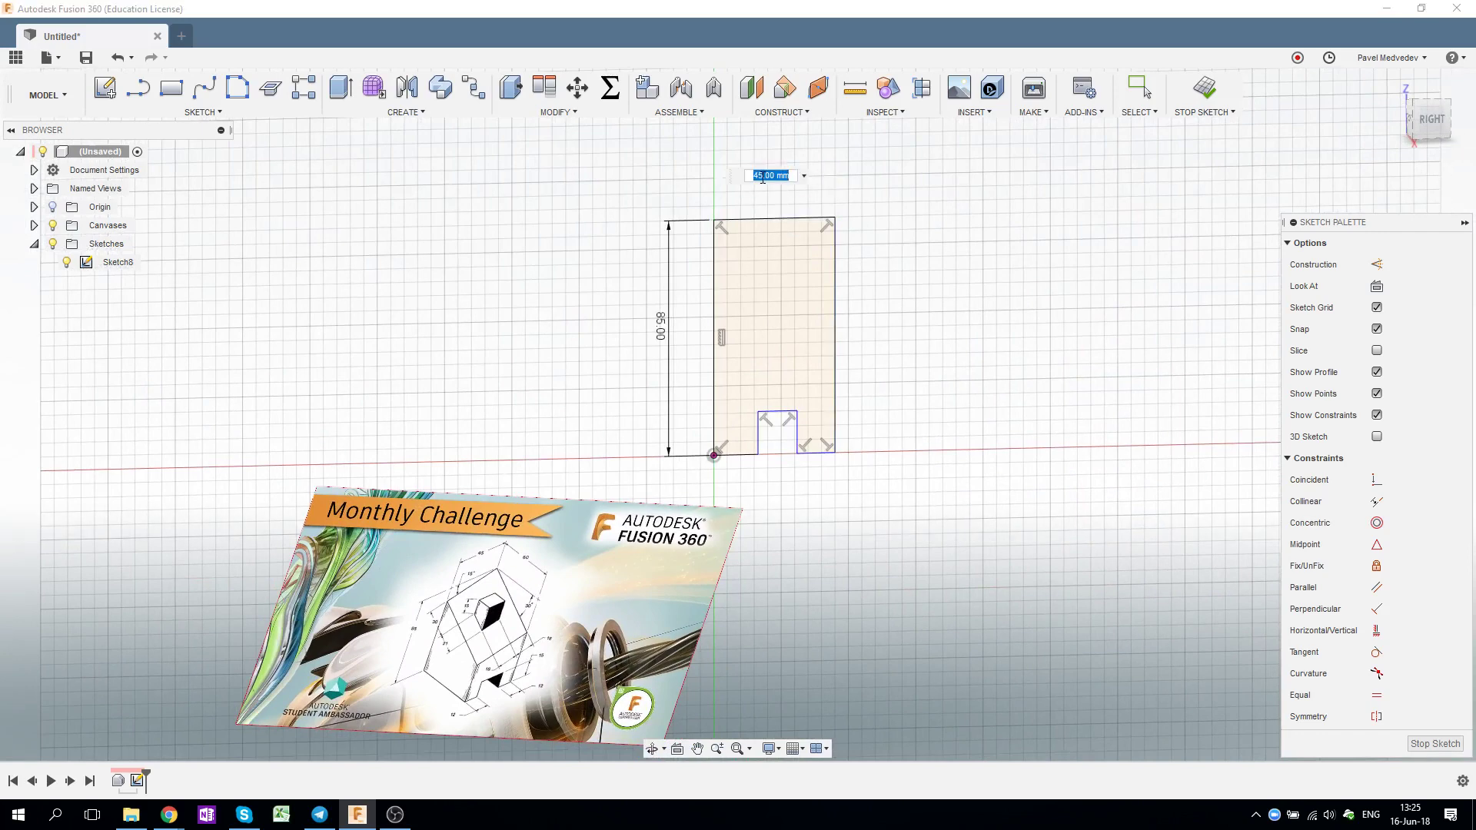
pyautogui.press('Return')
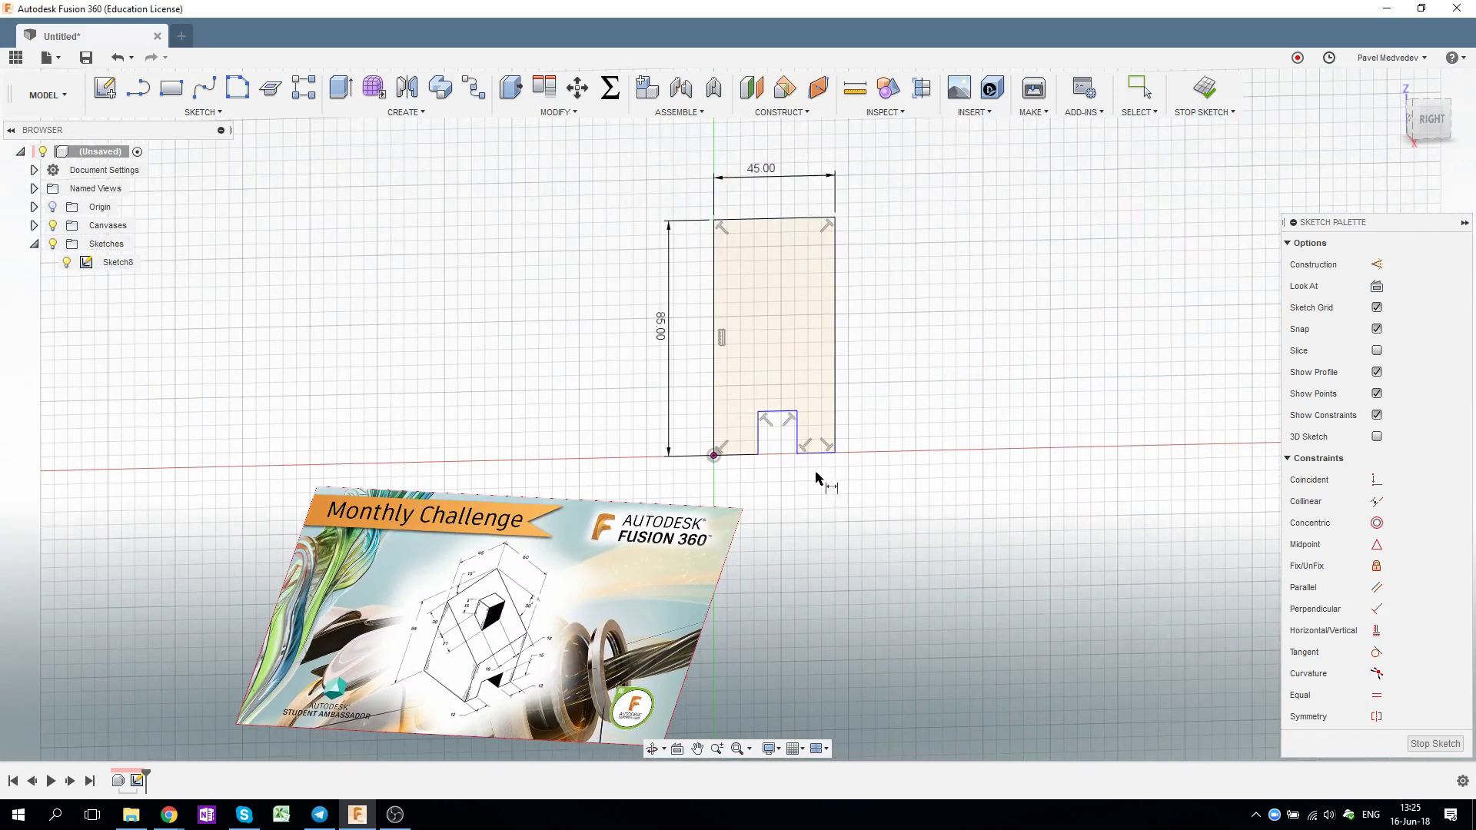
pyautogui.scroll(3, 816, 478)
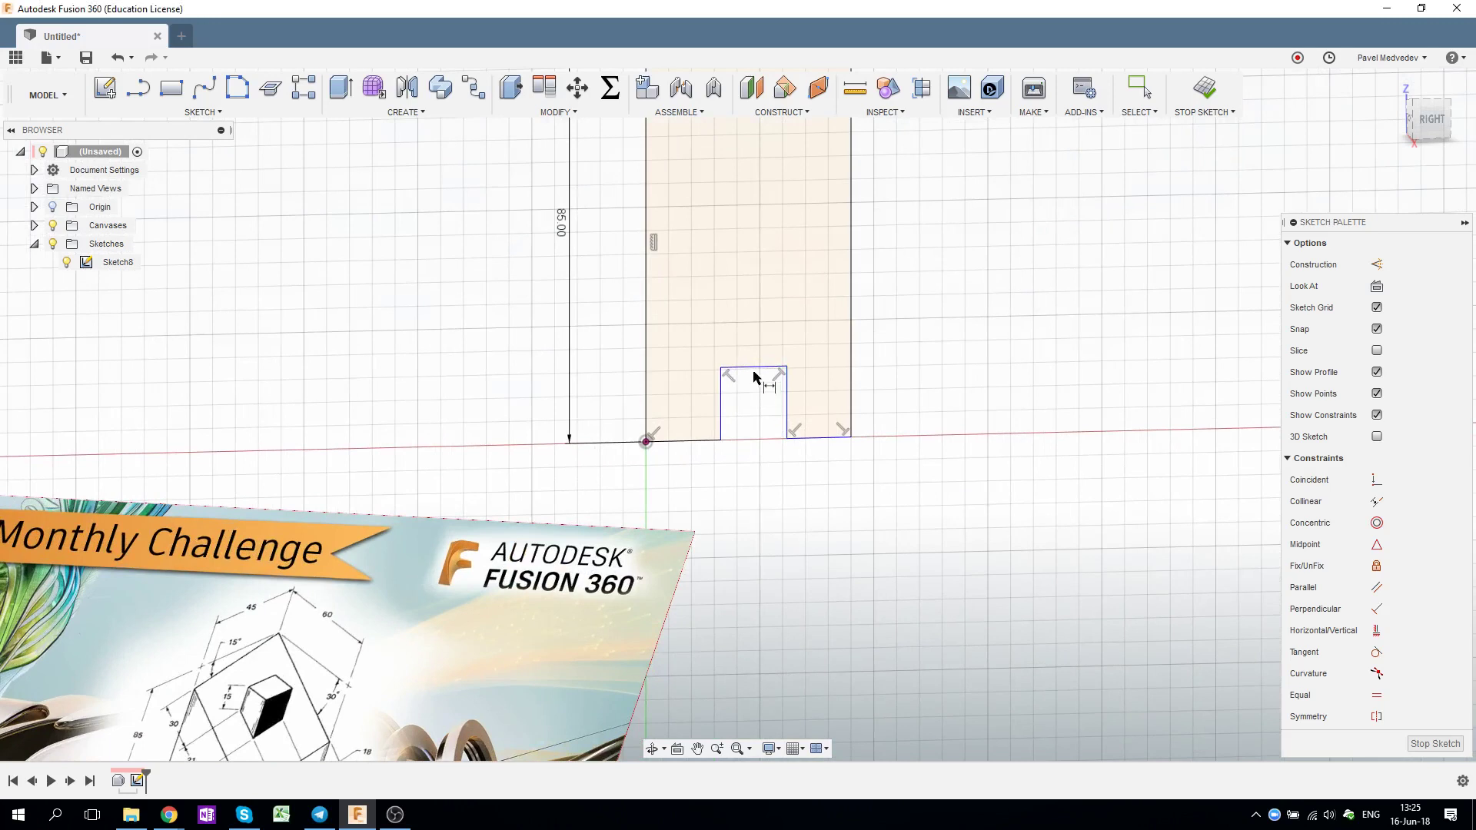
pyautogui.moveTo(753, 369); pyautogui.dragTo(769, 143, button='middle')
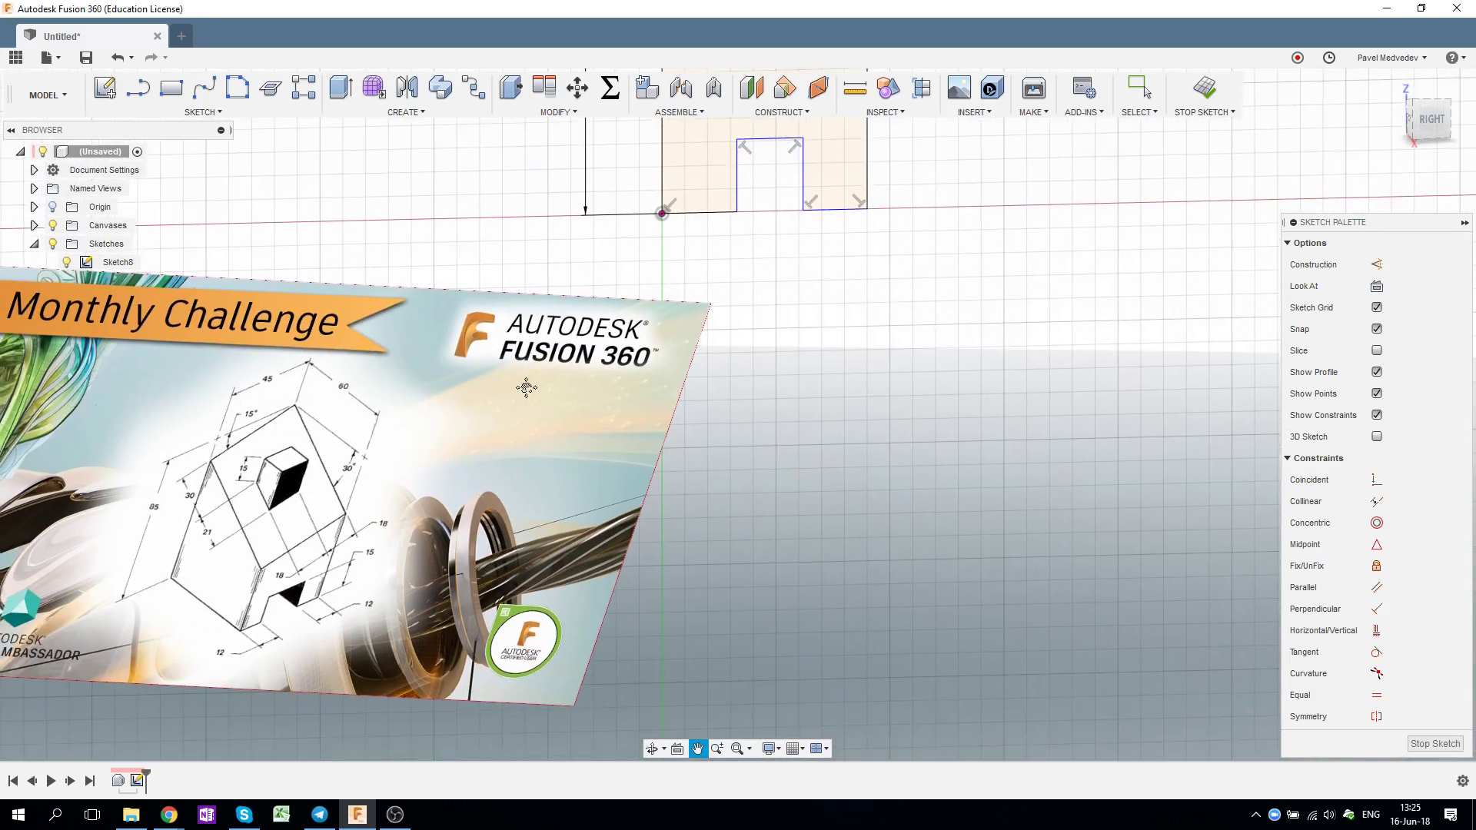
pyautogui.click(803, 189)
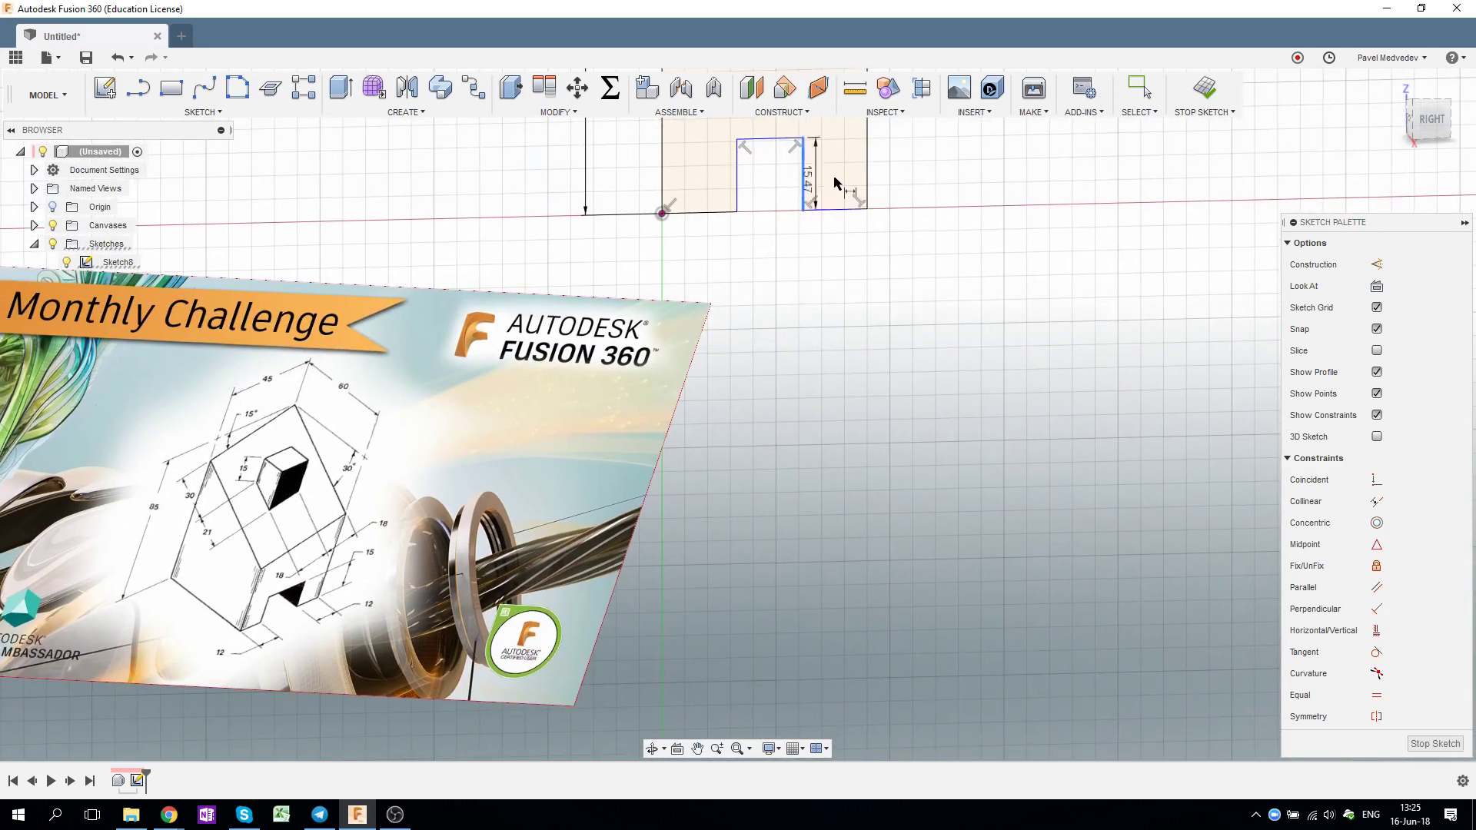
pyautogui.click(1014, 170)
pyautogui.write('15')
pyautogui.press('Return')
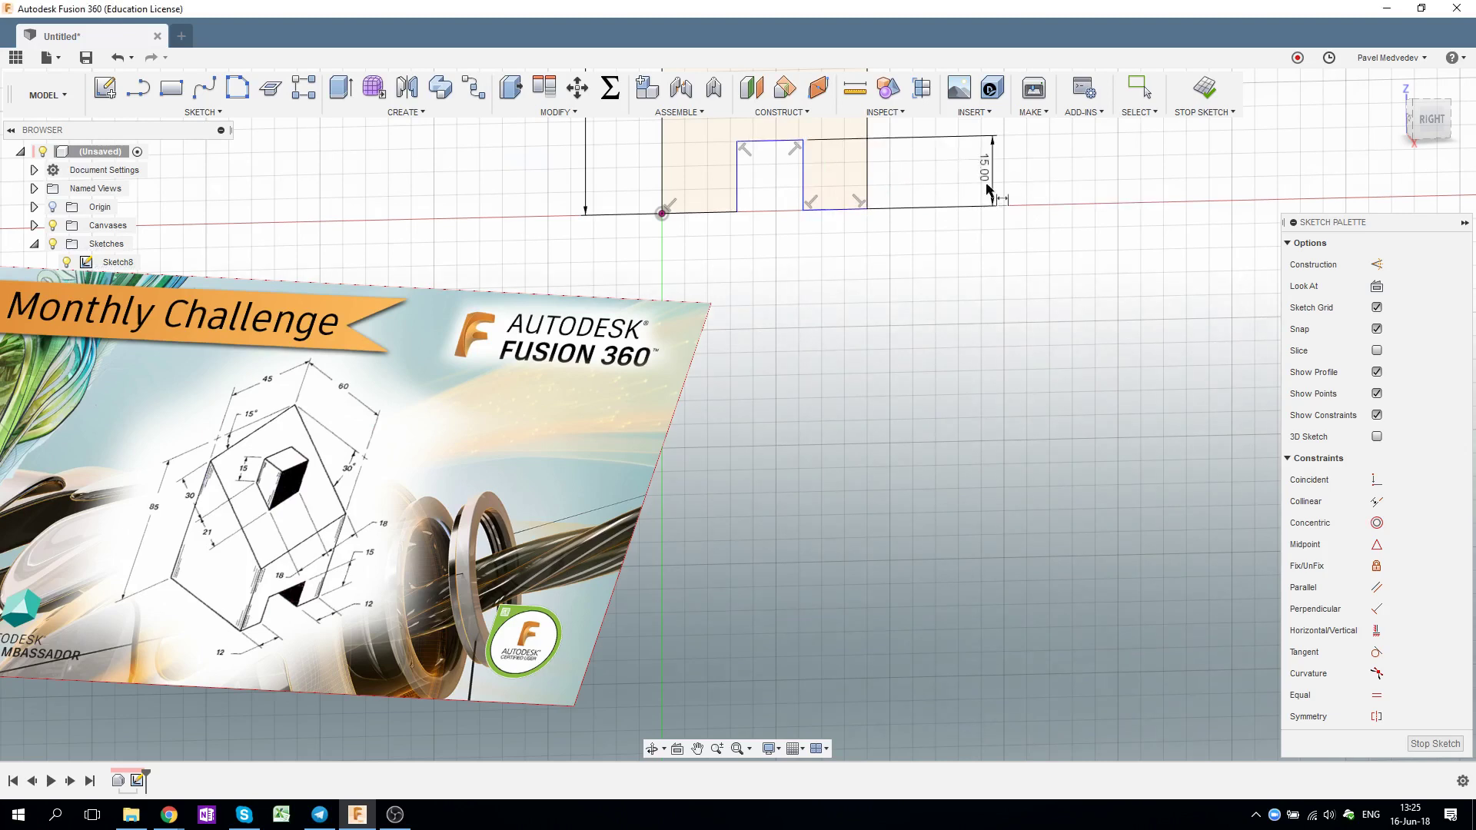
# Step: Dimension both bottom foot edges at 12 mm each
pyautogui.click(722, 212)
pyautogui.click(715, 261)
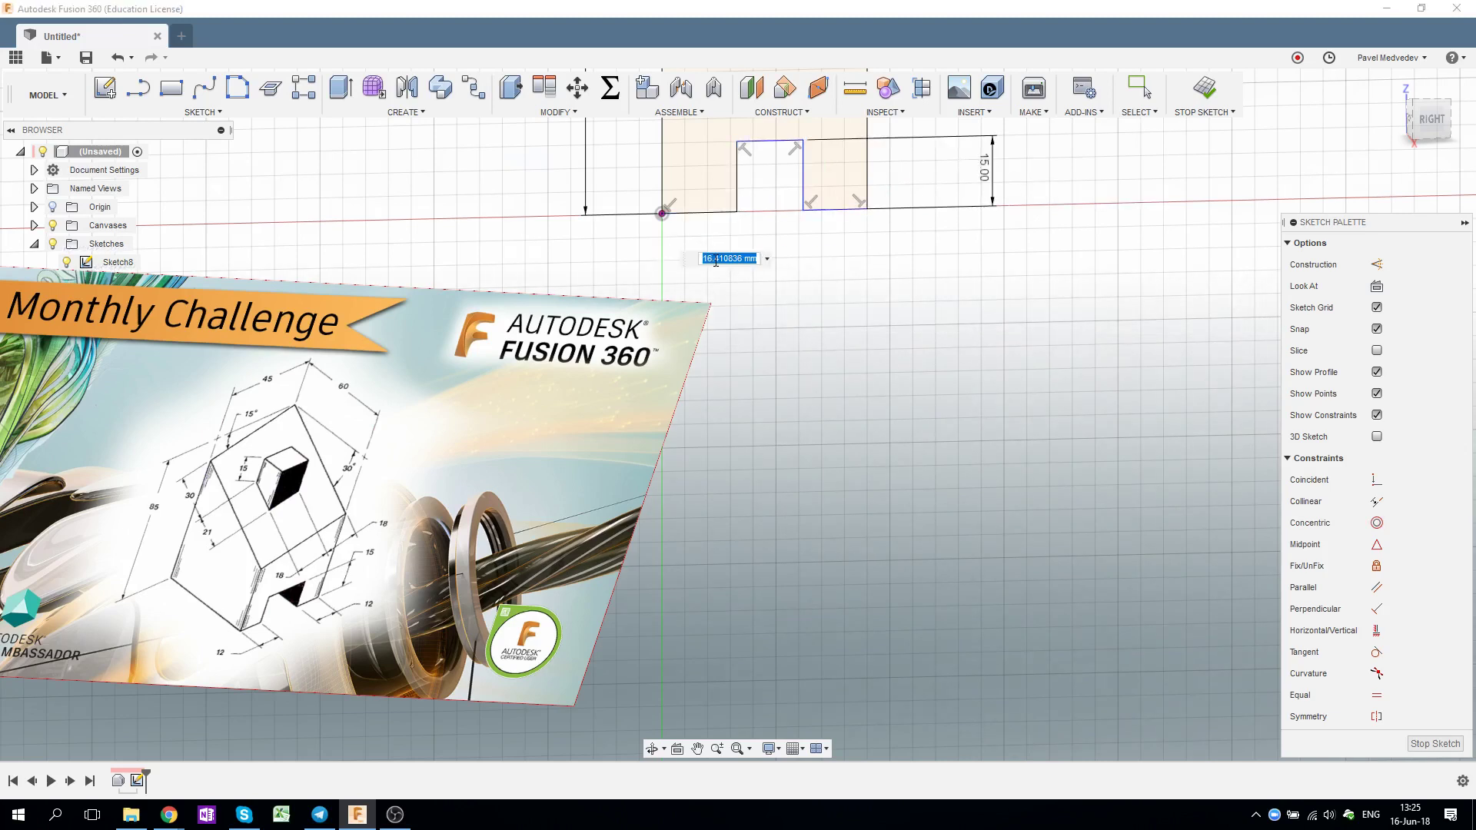
pyautogui.write('12')
pyautogui.press('Return')
pyautogui.click(834, 208)
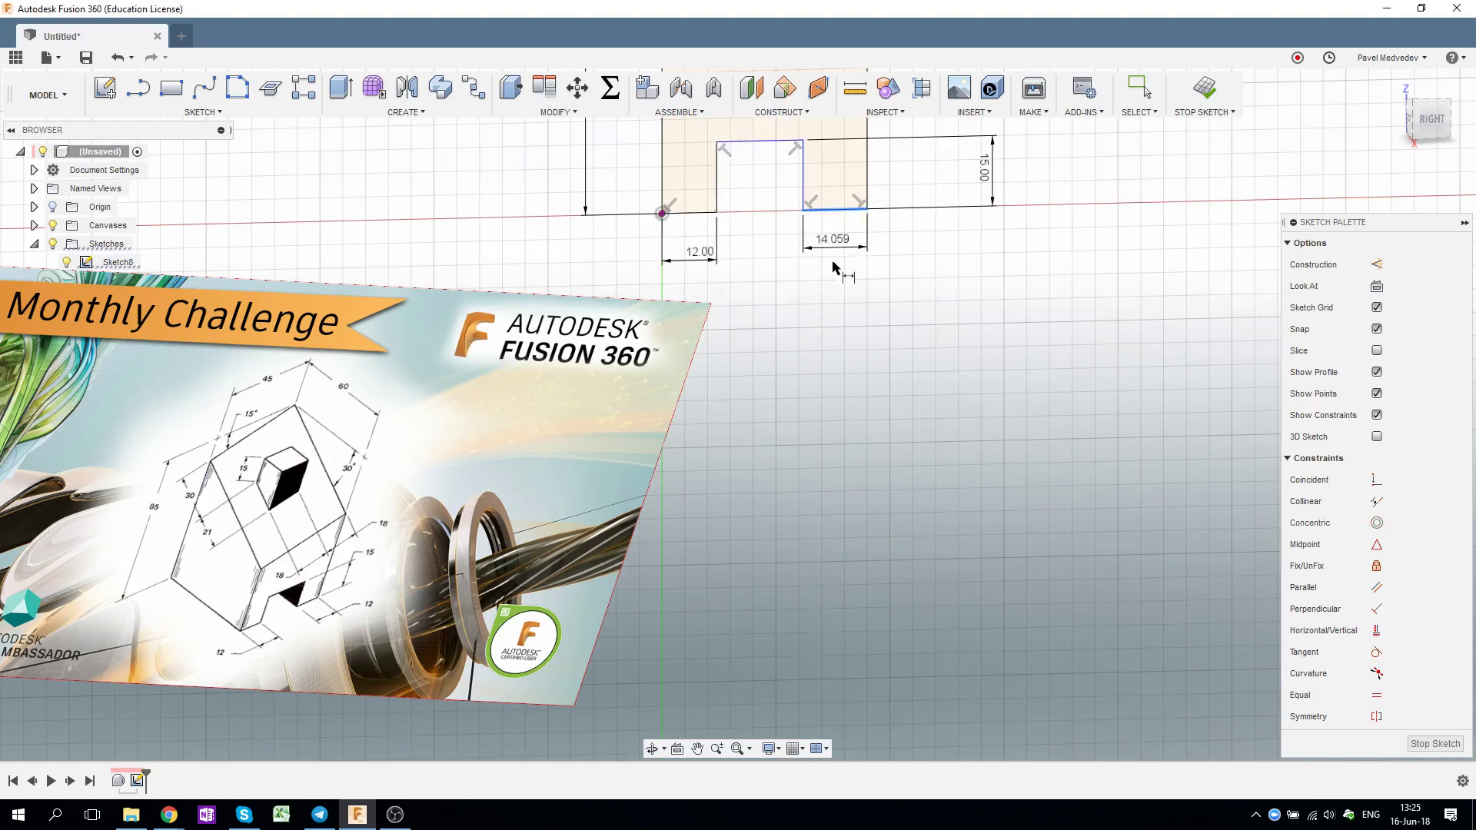
pyautogui.click(834, 271)
pyautogui.write('12')
pyautogui.press('Return')
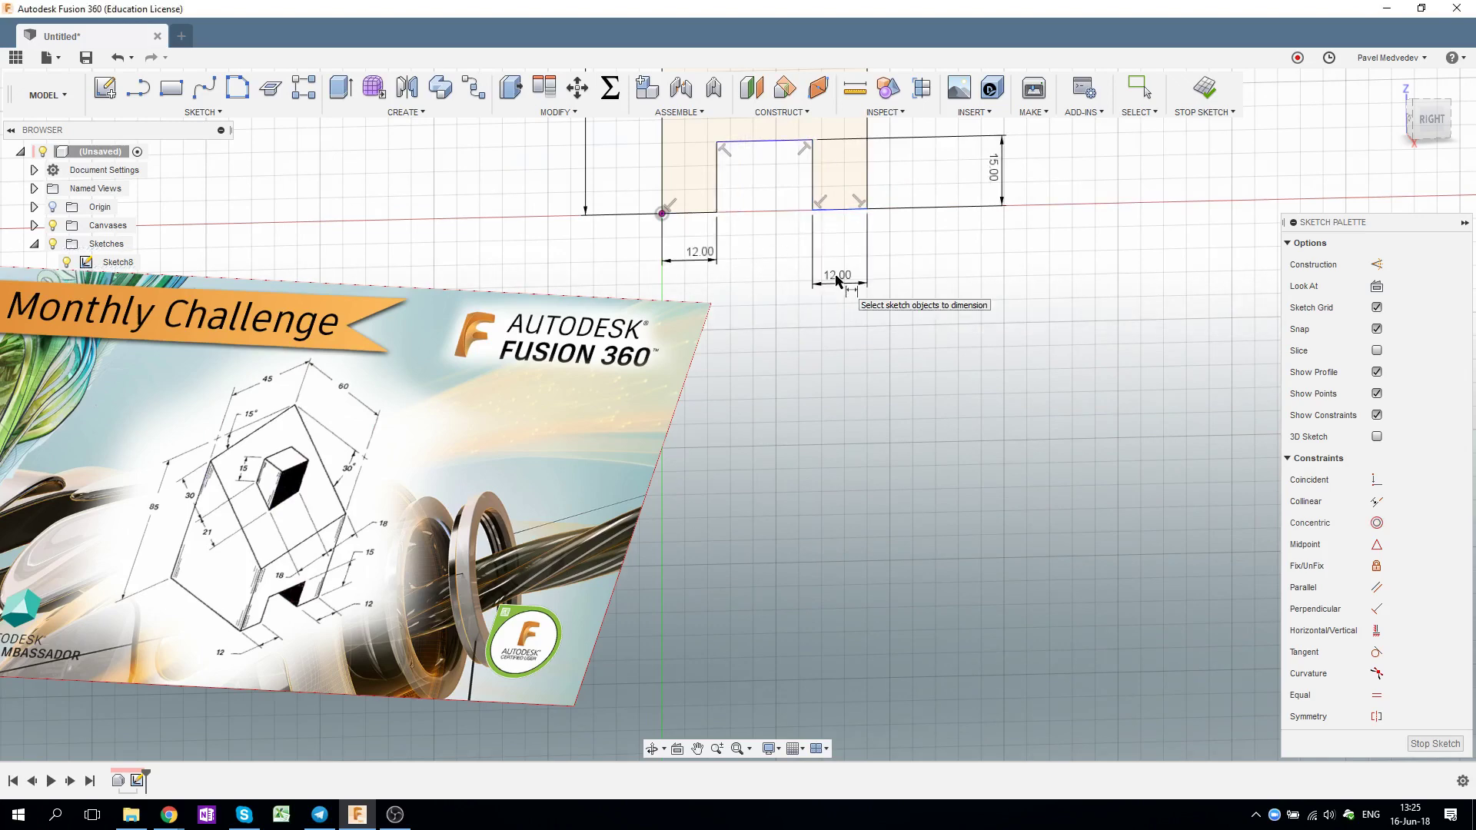
# Step: Make the right foot collinear with the baseline and finish Sketch8
pyautogui.moveTo(838, 231); pyautogui.dragTo(846, 350, button='middle')
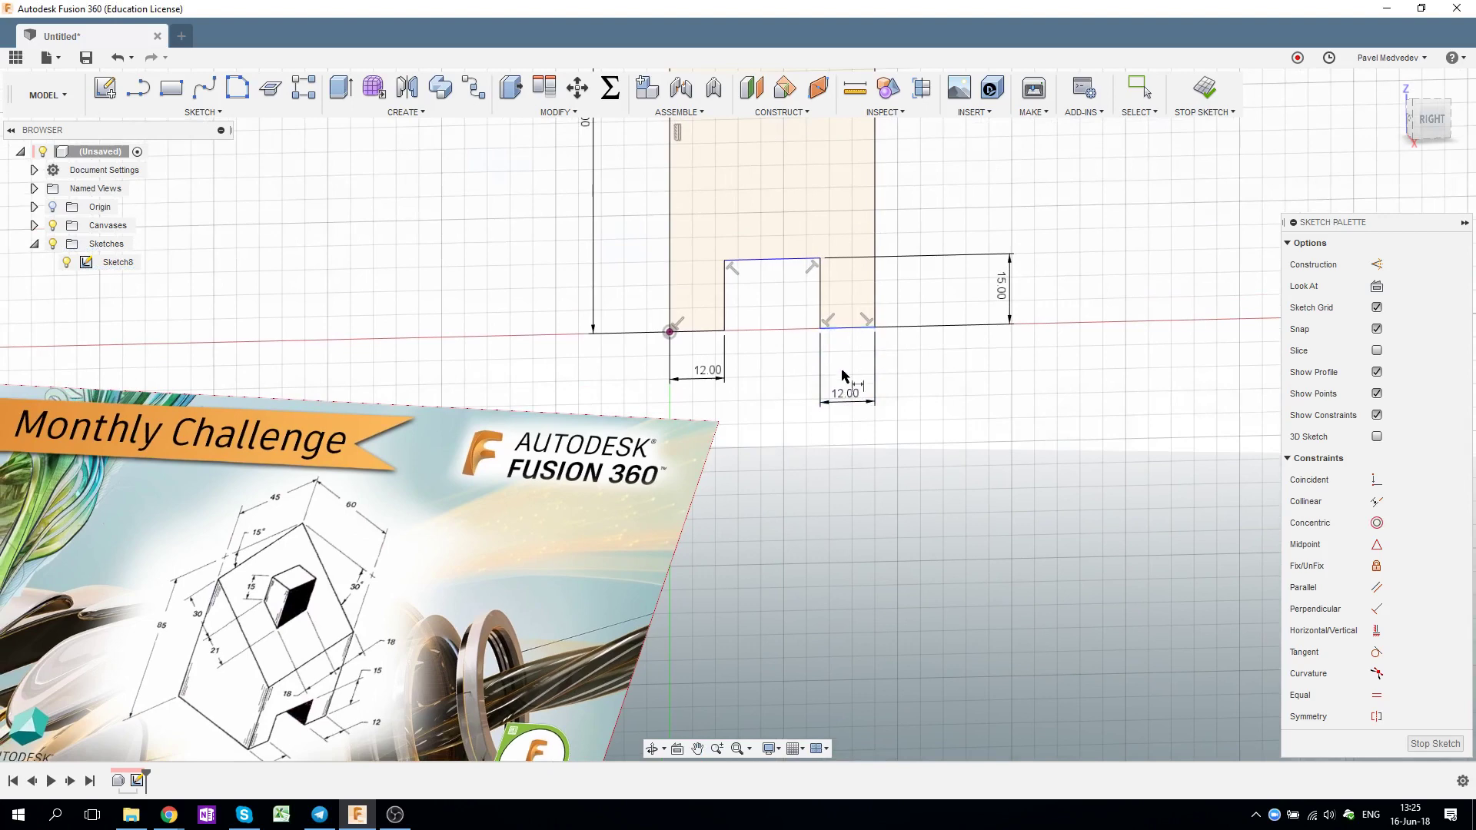
pyautogui.scroll(2, 842, 375)
pyautogui.press('Escape')
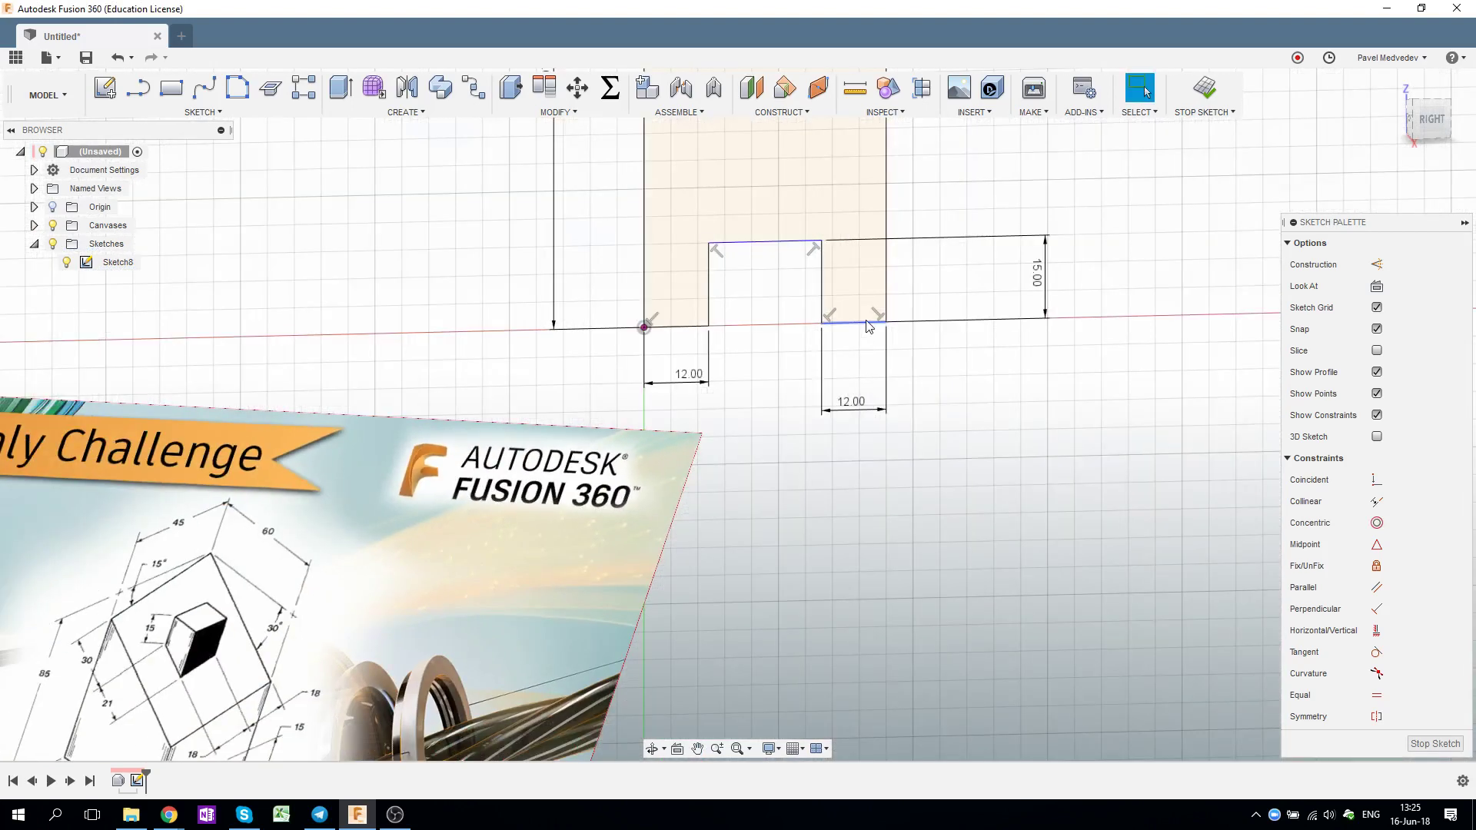
pyautogui.moveTo(867, 326); pyautogui.dragTo(864, 278)
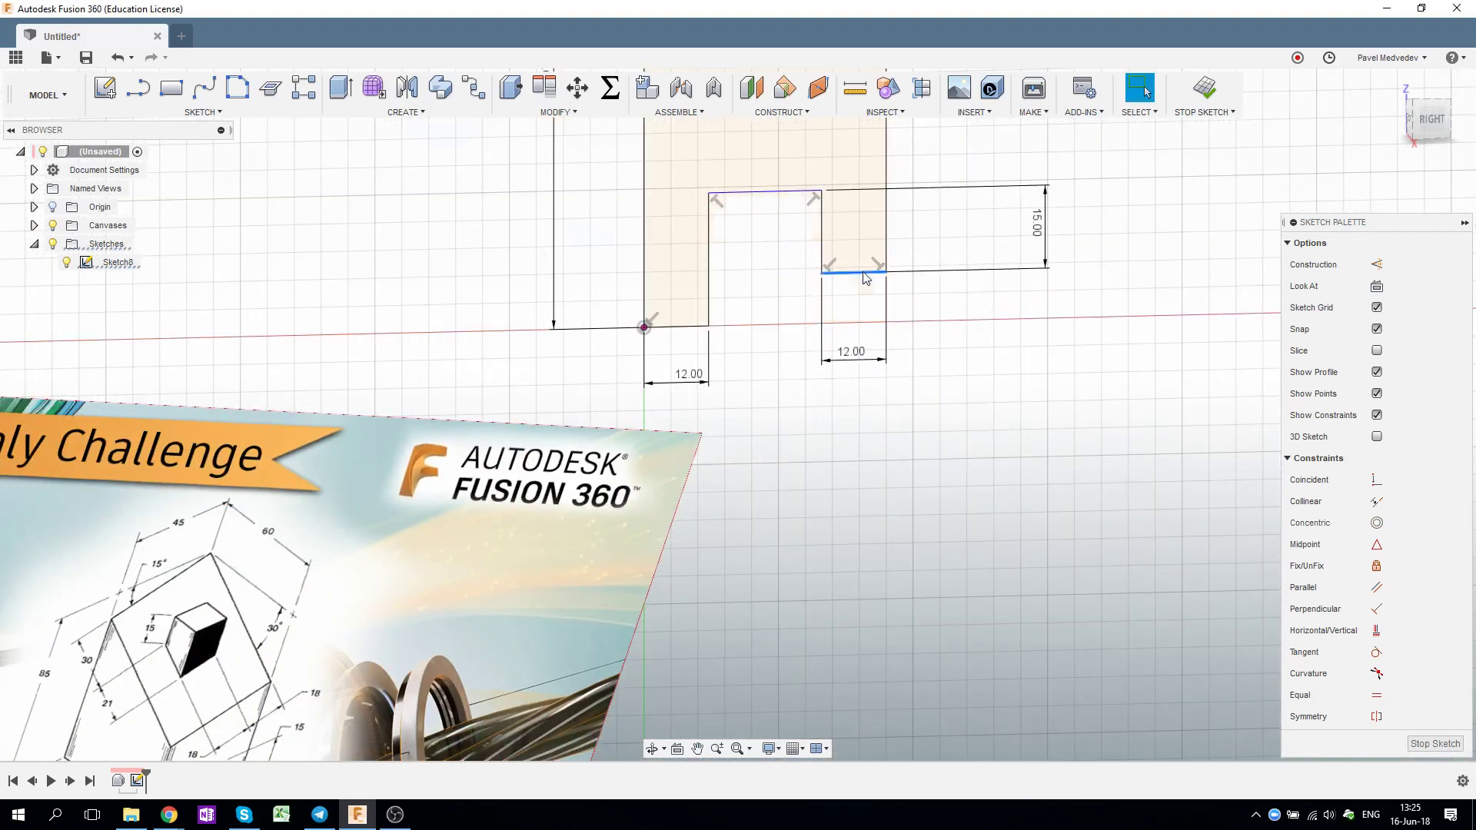
pyautogui.click(1375, 502)
pyautogui.click(676, 327)
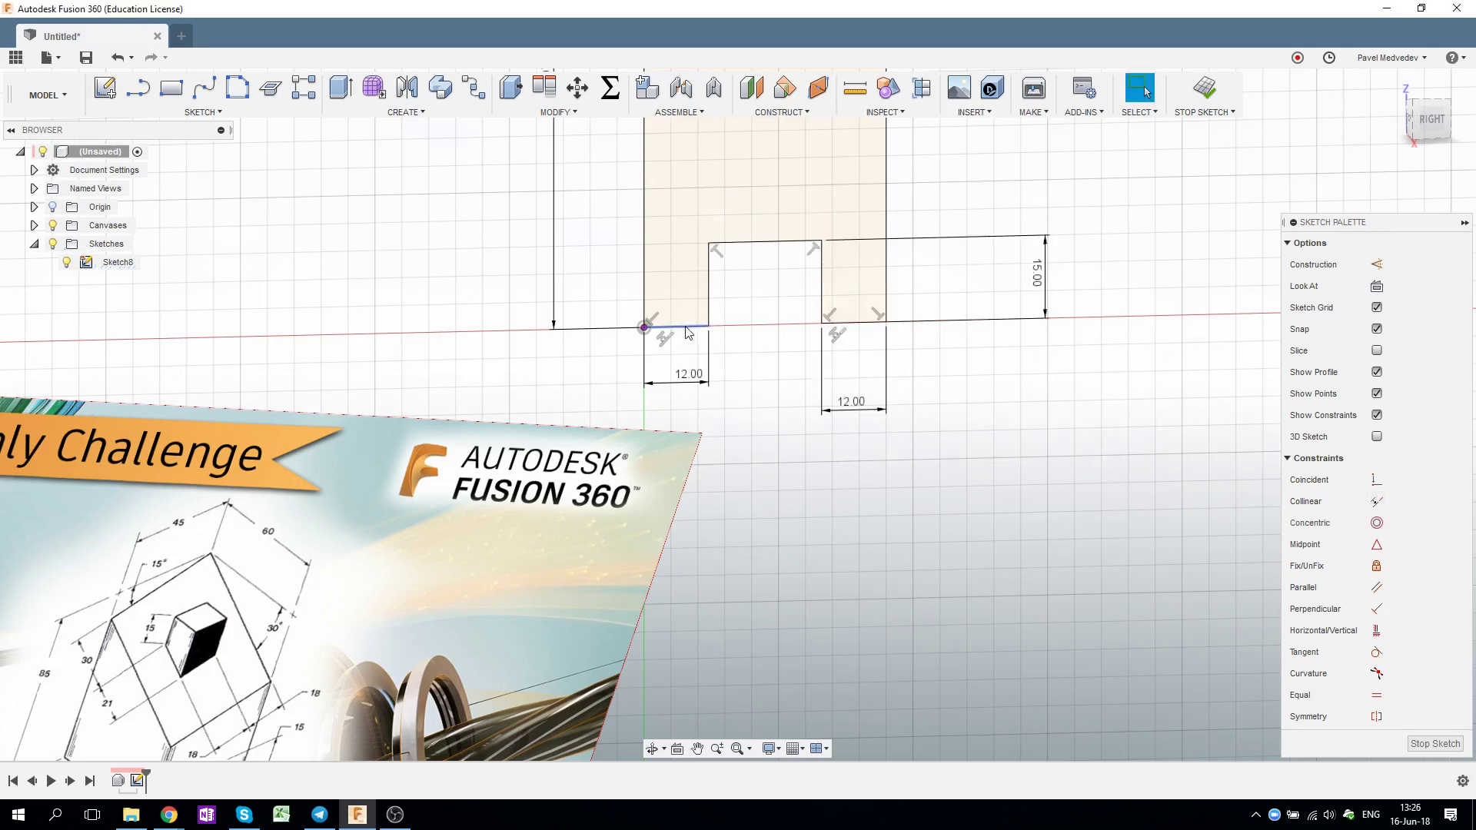
pyautogui.scroll(2, 914, 275)
pyautogui.scroll(-3, 915, 275)
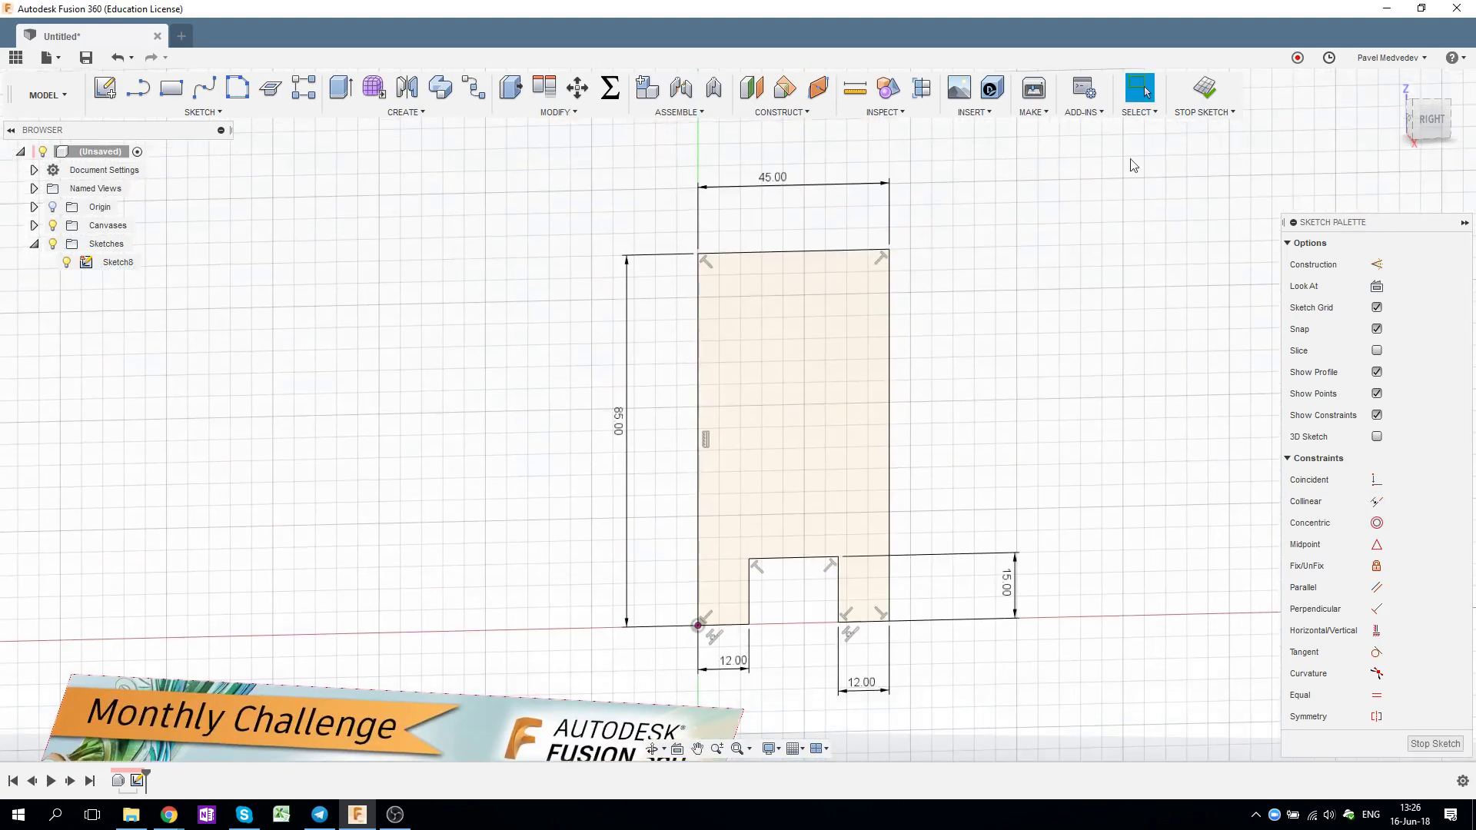
pyautogui.click(1205, 89)
pyautogui.moveTo(779, 522); pyautogui.dragTo(790, 402, button='middle')
# Step: Extrude the notched Sketch8 profile into a solid block, Body3
pyautogui.scroll(3, 718, 422)
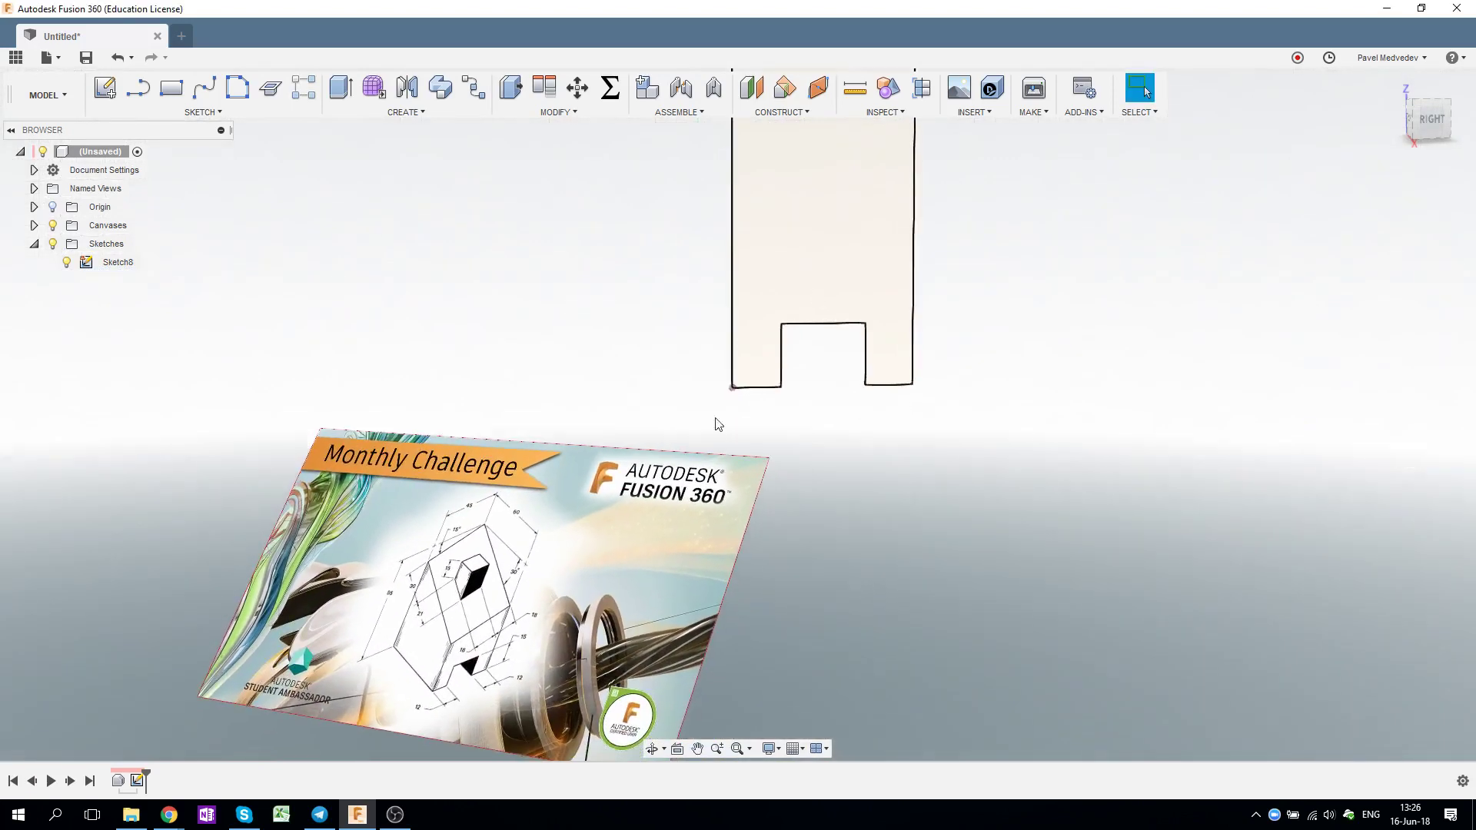
pyautogui.scroll(3, 512, 525)
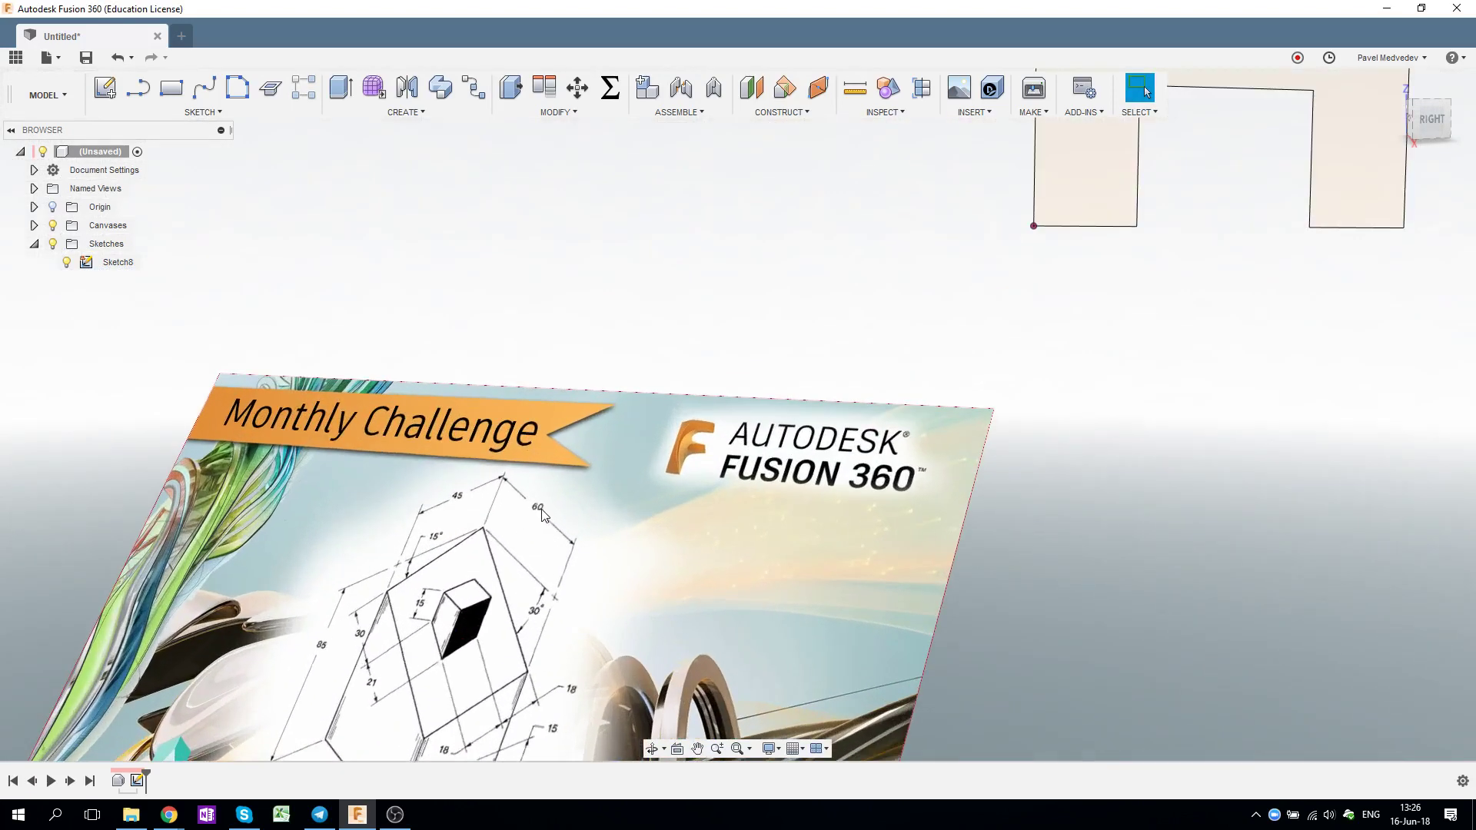
pyautogui.scroll(-2, 543, 514)
pyautogui.scroll(-1, 543, 513)
pyautogui.scroll(-1, 601, 575)
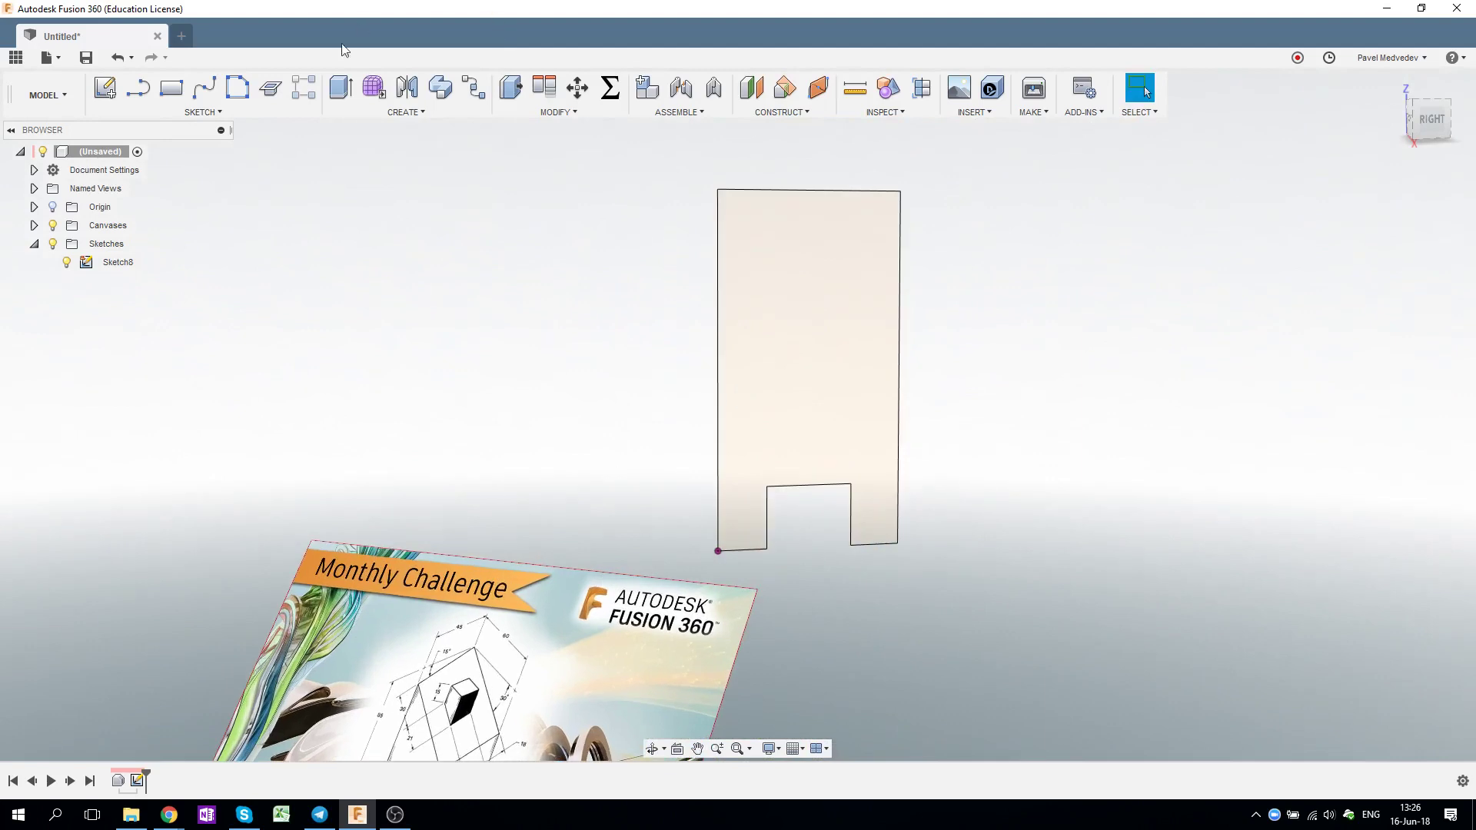
pyautogui.click(340, 87)
pyautogui.click(796, 332)
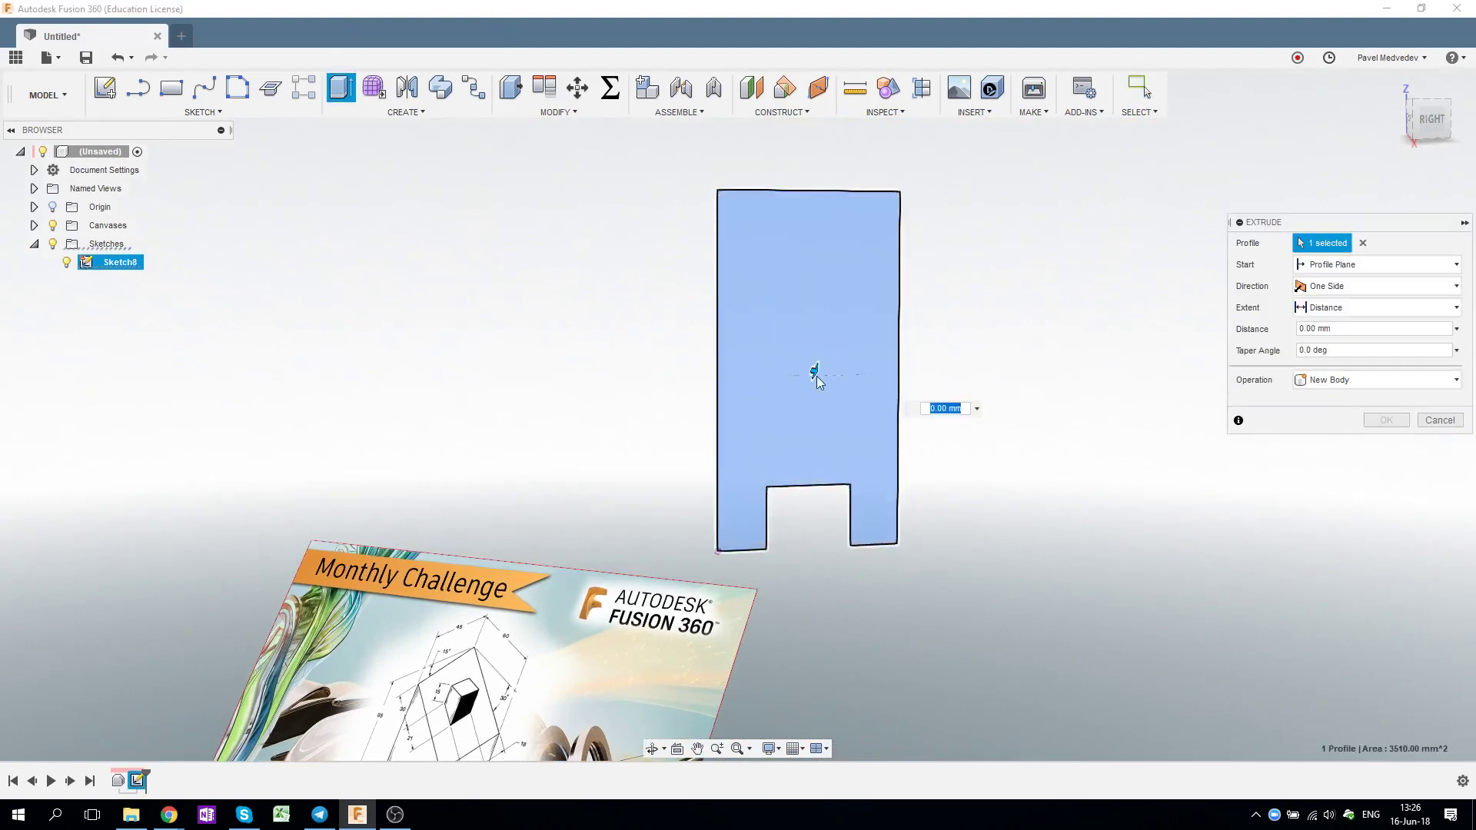
pyautogui.moveTo(817, 381); pyautogui.dragTo(970, 423)
pyautogui.press('Return')
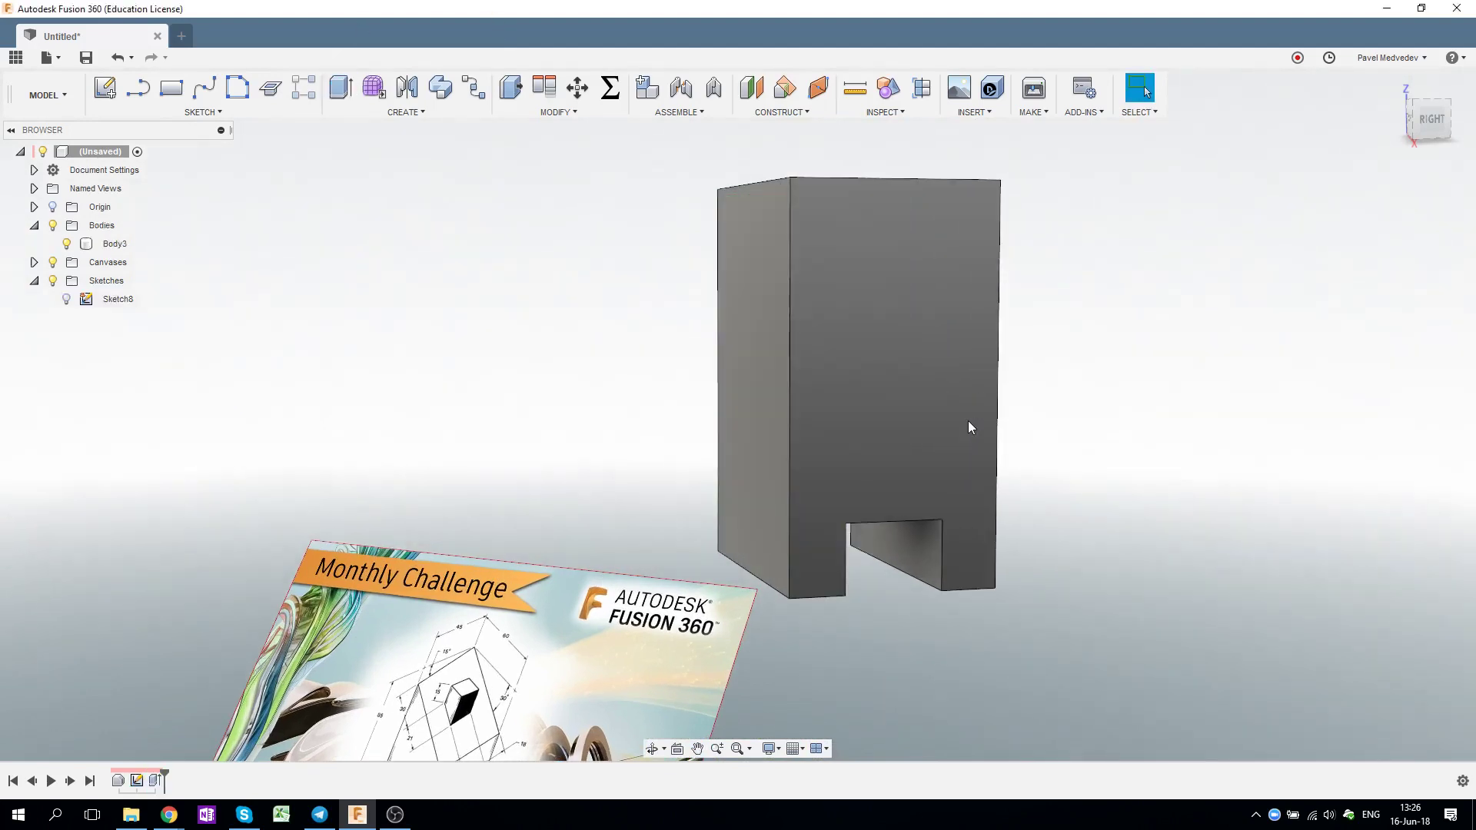
pyautogui.scroll(-2, 856, 513)
pyautogui.scroll(1, 856, 514)
pyautogui.moveTo(865, 545)
pyautogui.mouseDown(button='middle')
pyautogui.moveTo(896, 611)
pyautogui.moveTo(887, 441)
pyautogui.mouseUp(button='middle')
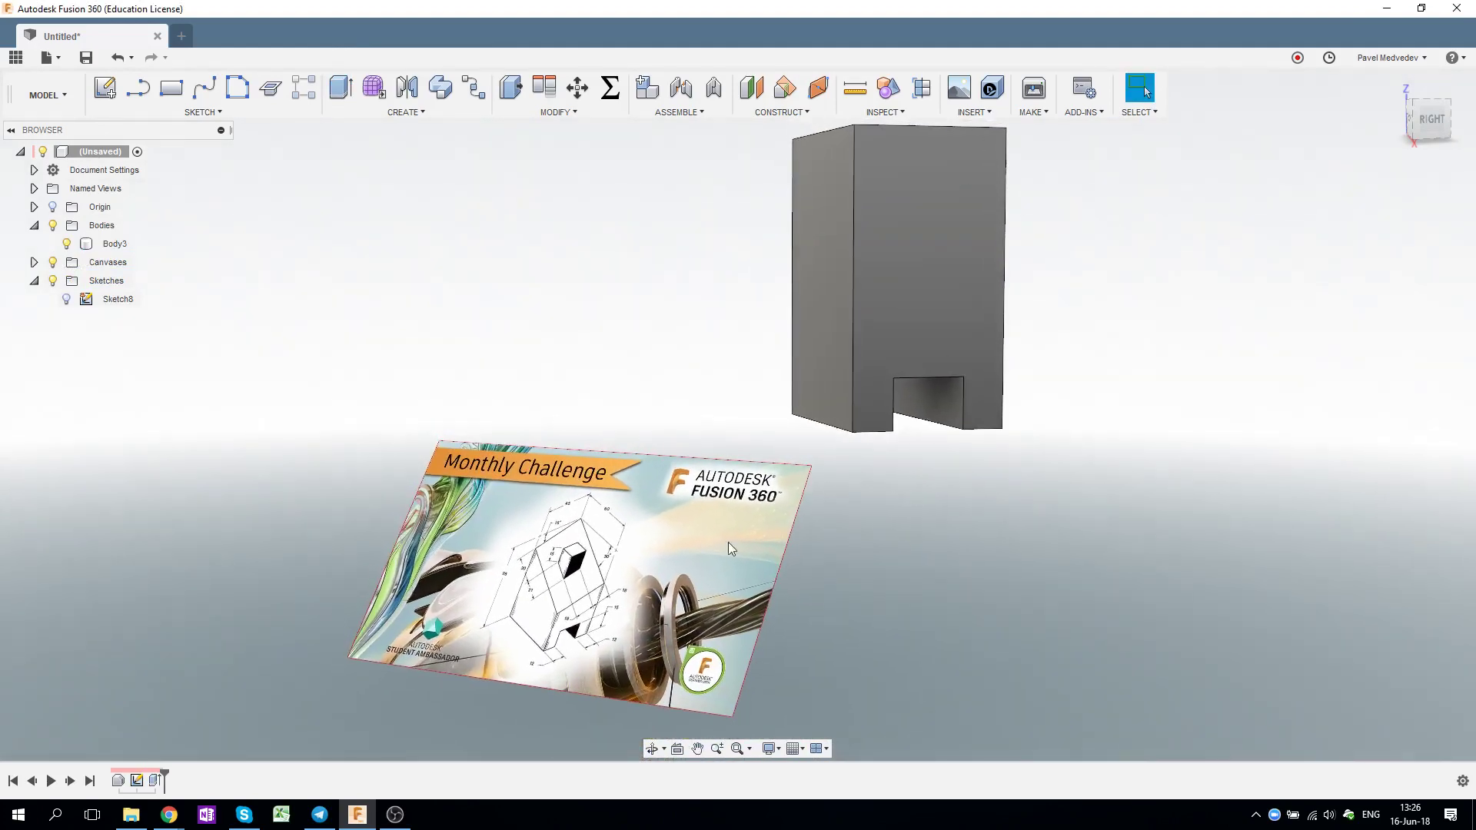
# Step: Zoom into the reference image to read its dimensions, then orbit back to the upright block
pyautogui.keyDown('shift'); pyautogui.moveTo(731, 547); pyautogui.dragTo(538, 523, button='middle'); pyautogui.keyUp('shift')
pyautogui.scroll(3, 529, 520)
pyautogui.scroll(2, 529, 519)
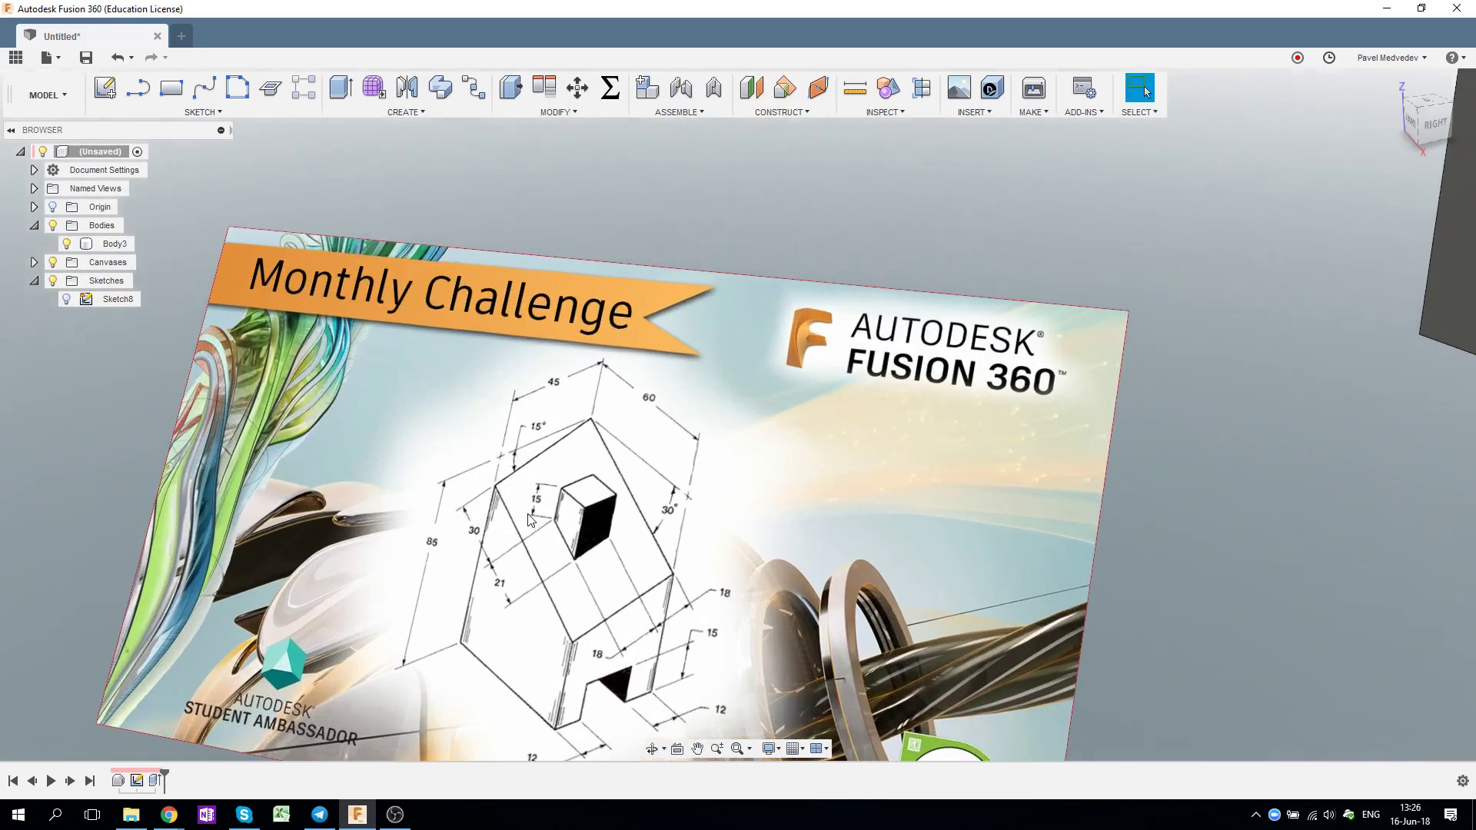
pyautogui.scroll(1, 633, 570)
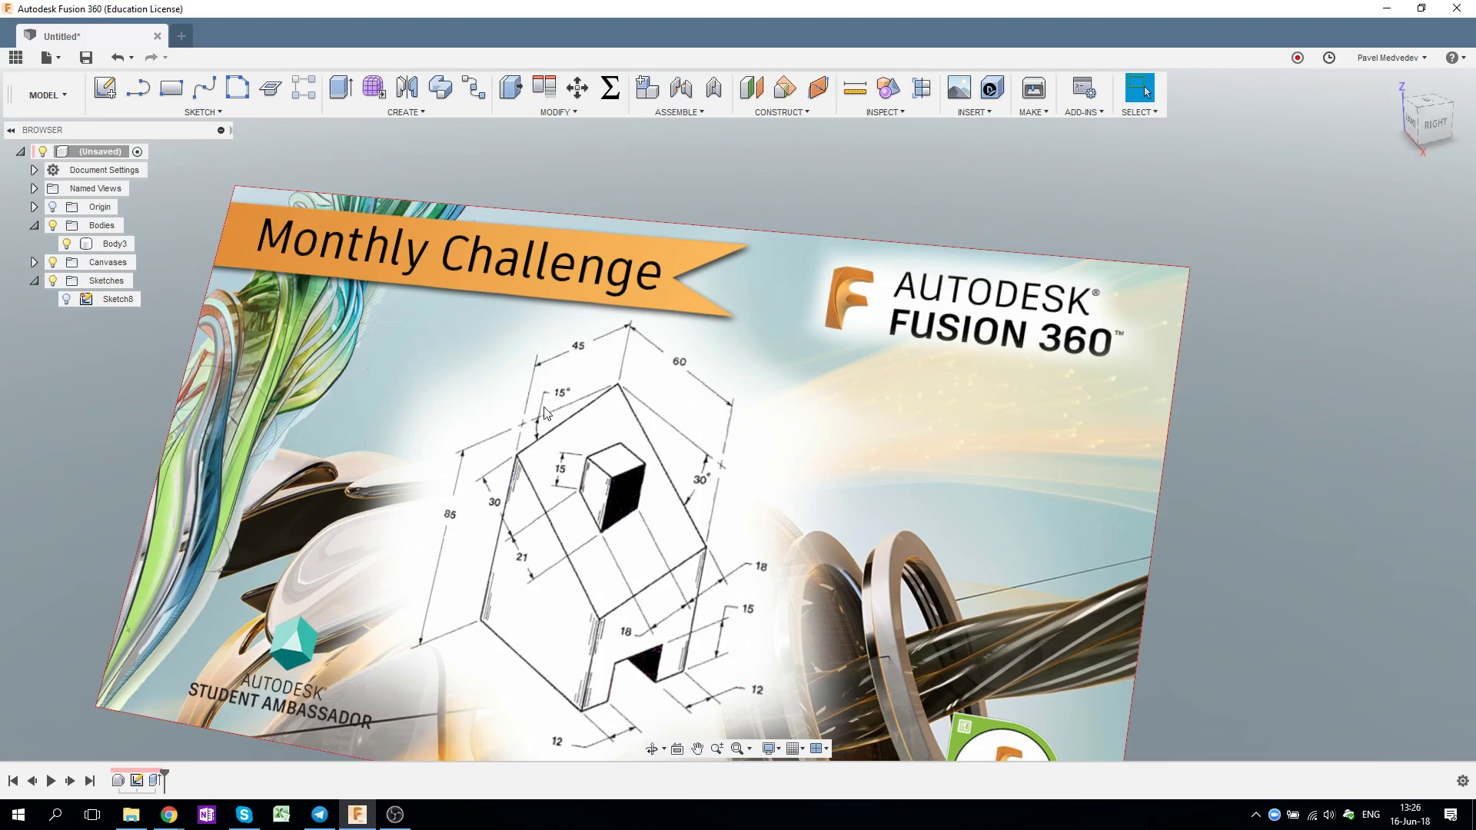
pyautogui.scroll(-5, 911, 387)
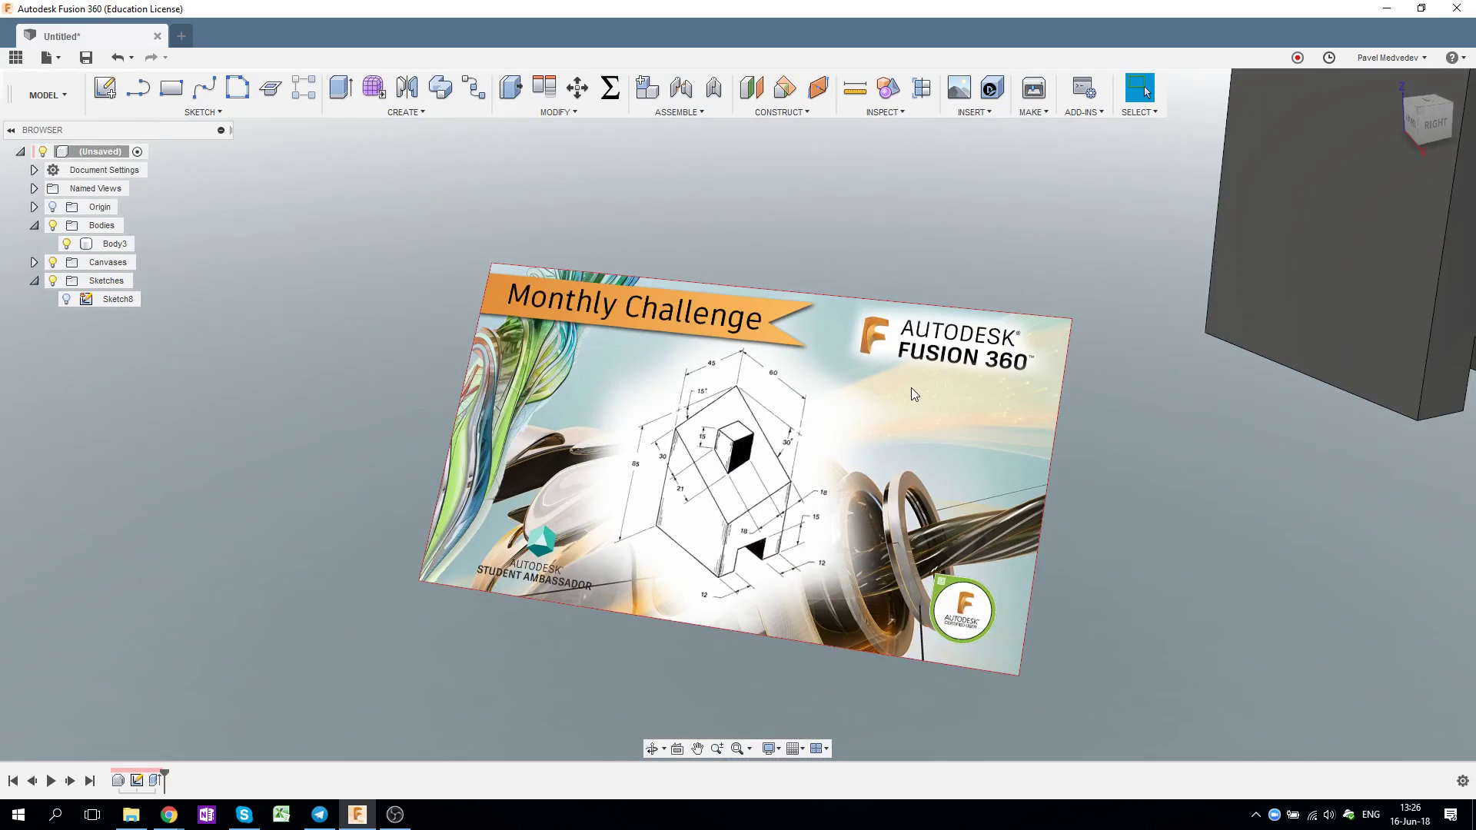
pyautogui.moveTo(911, 387)
pyautogui.keyDown('shift'); pyautogui.mouseDown(button='middle')
pyautogui.moveTo(995, 384)
pyautogui.moveTo(811, 379)
pyautogui.mouseUp(button='middle'); pyautogui.keyUp('shift')
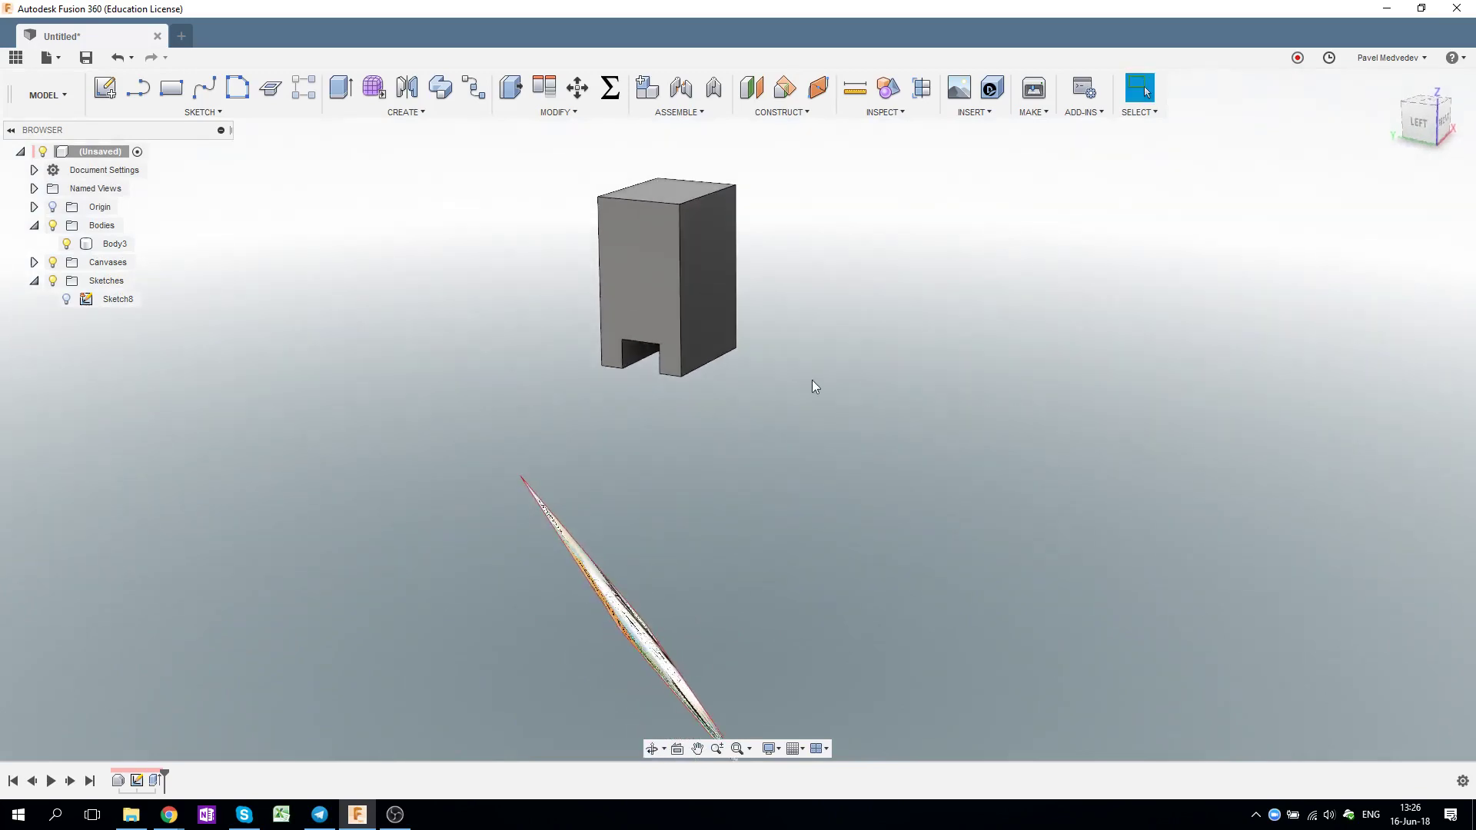
# Step: Start Sketch9 on the block's side face and project its outline edges into it
pyautogui.click(106, 88)
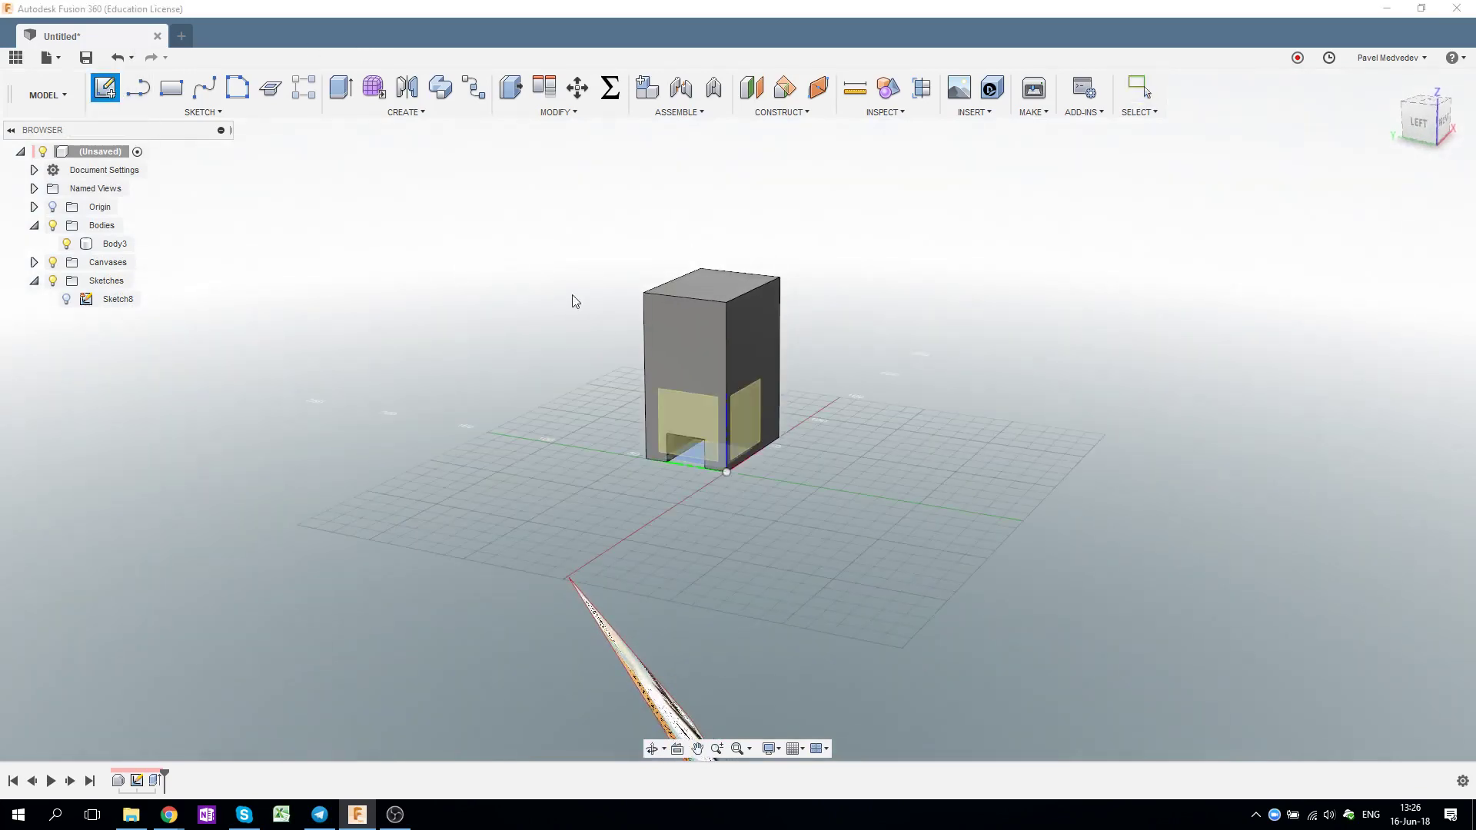
pyautogui.click(713, 352)
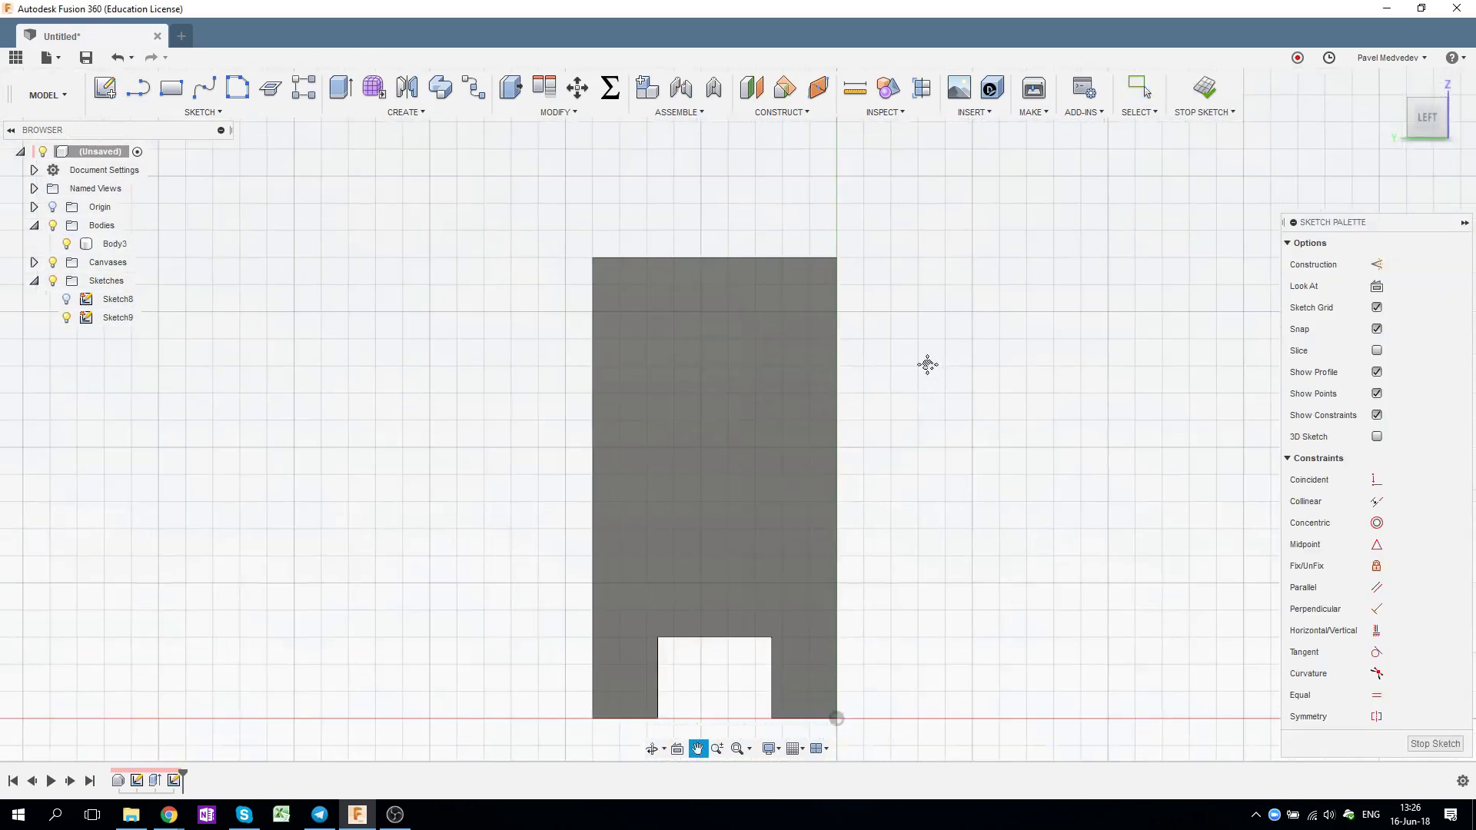
pyautogui.press('p')
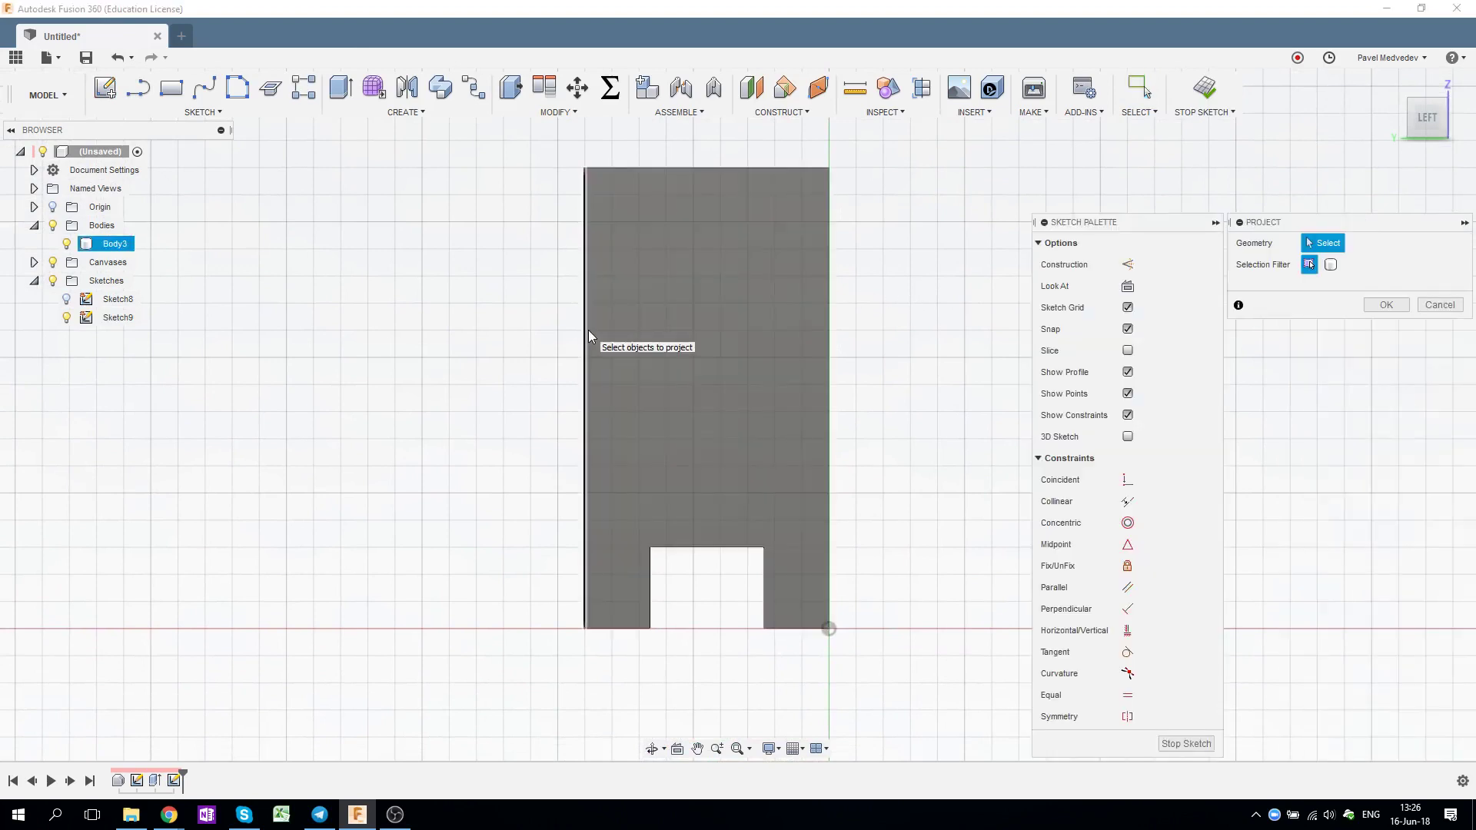
pyautogui.click(588, 329)
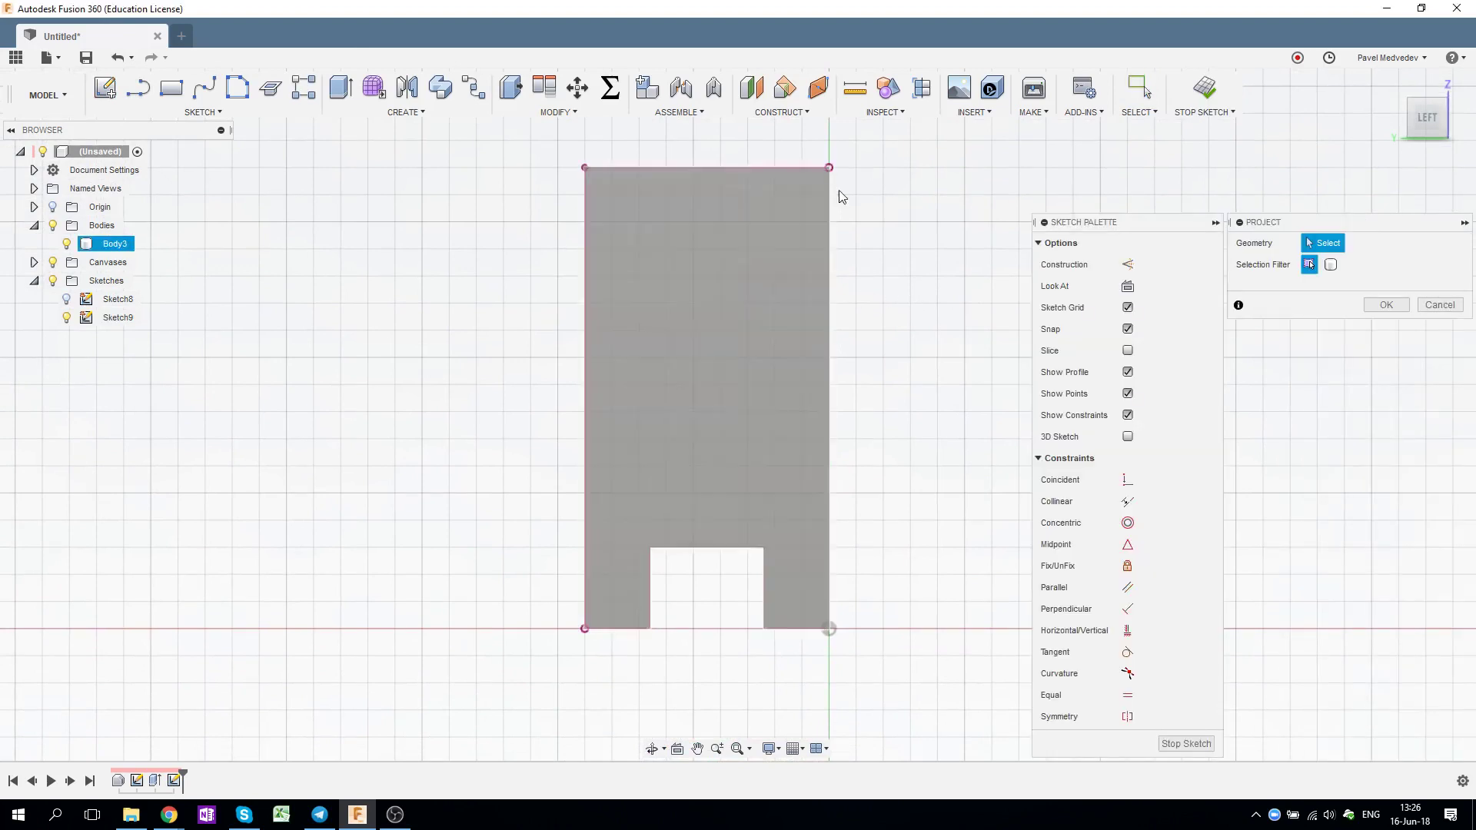
pyautogui.click(829, 192)
pyautogui.moveTo(883, 219); pyautogui.dragTo(797, 272, button='middle')
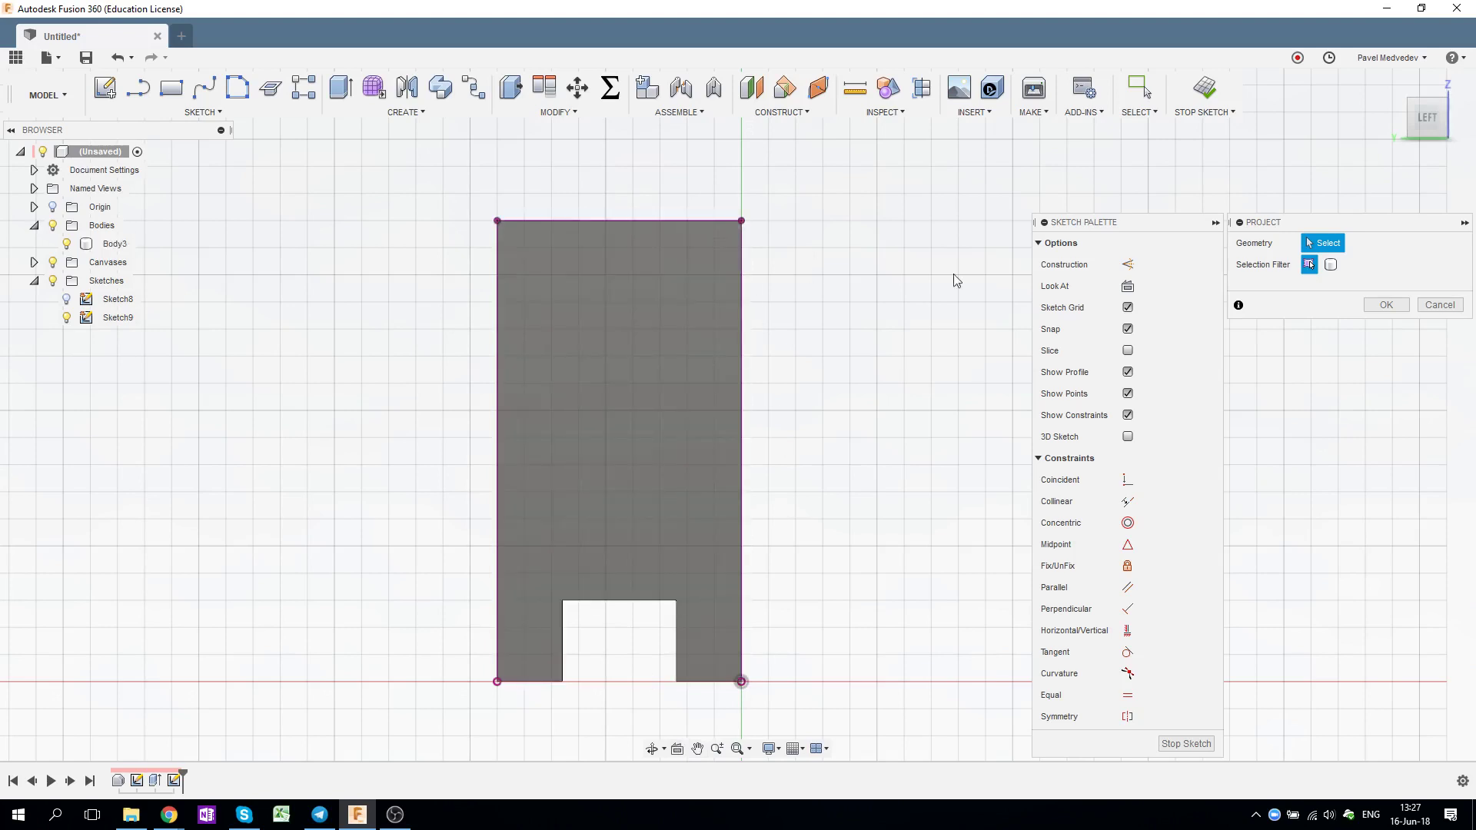
pyautogui.click(1385, 305)
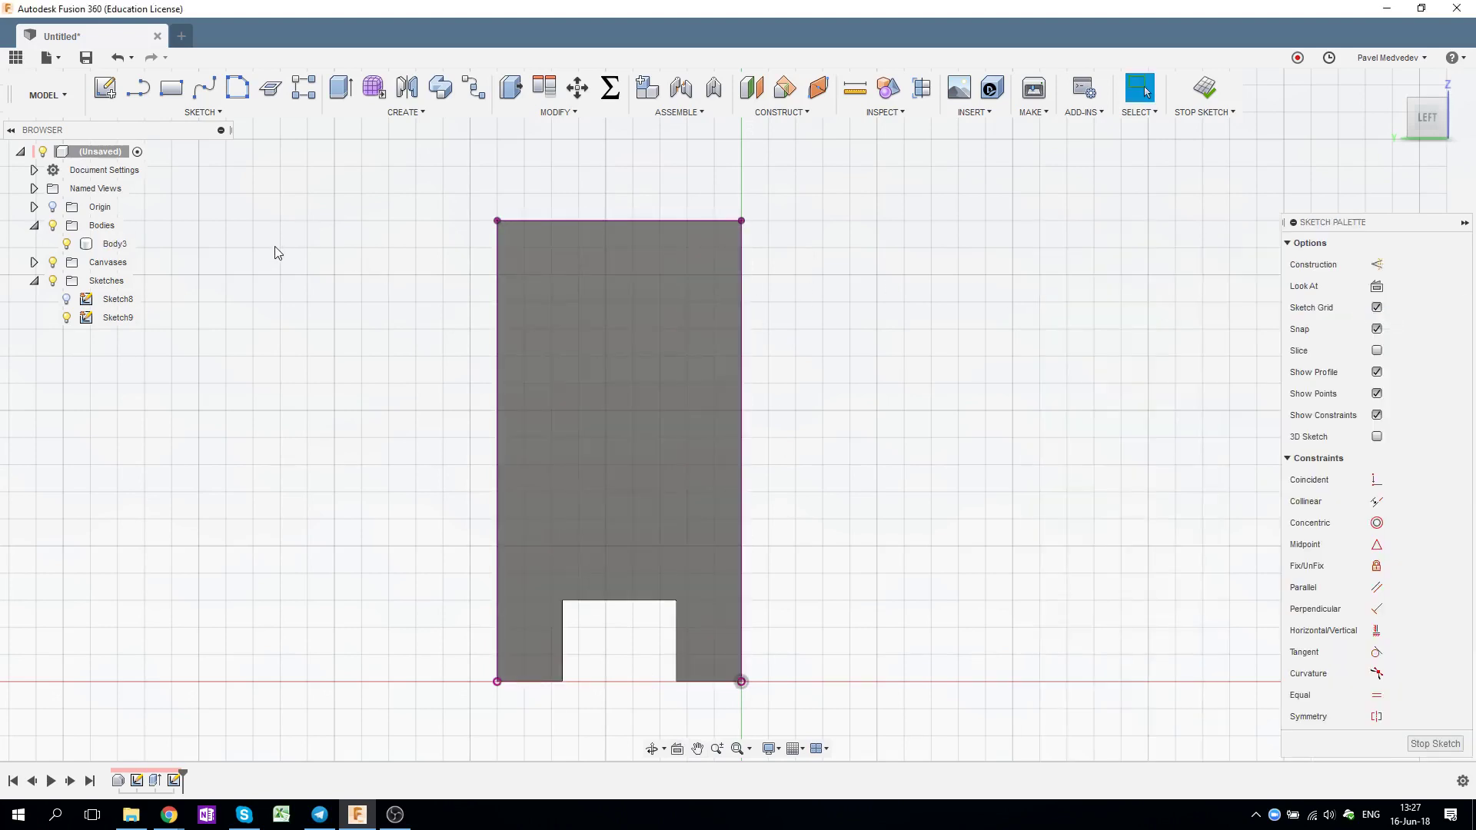
# Step: Draw a line from the profile's top-left corner to its right edge
pyautogui.press('l')
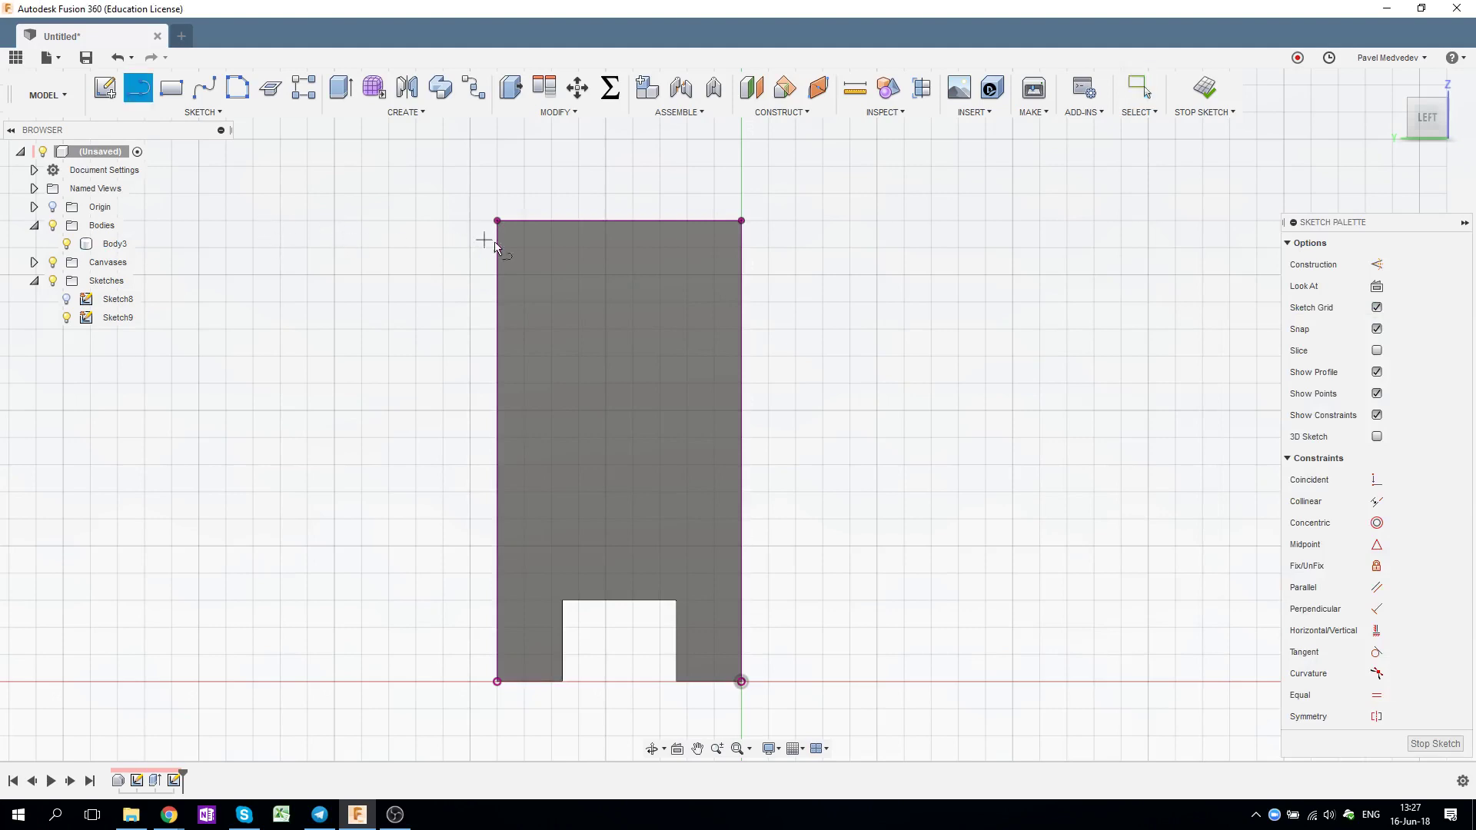
pyautogui.click(498, 221)
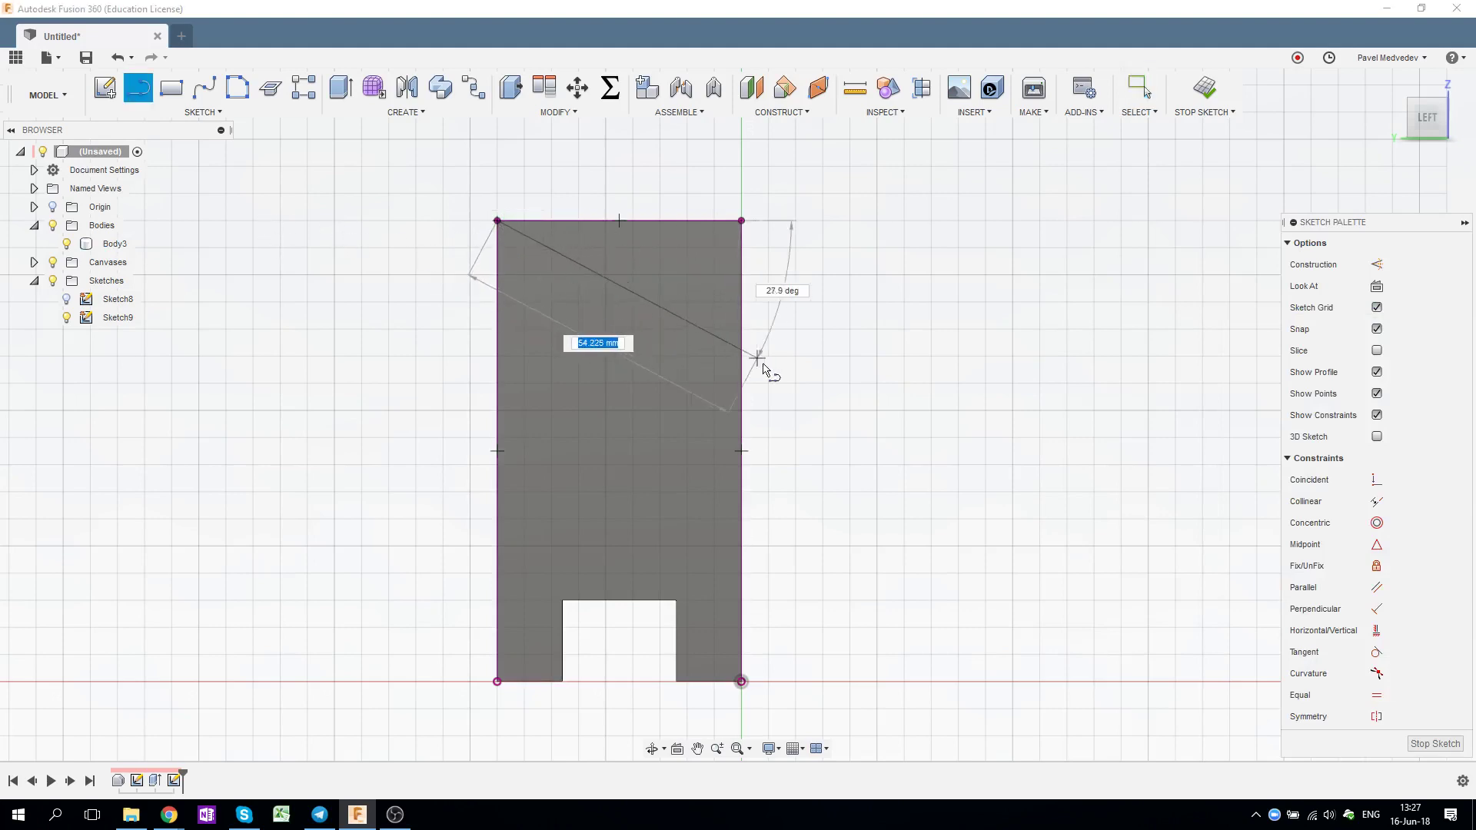
pyautogui.doubleClick(742, 344)
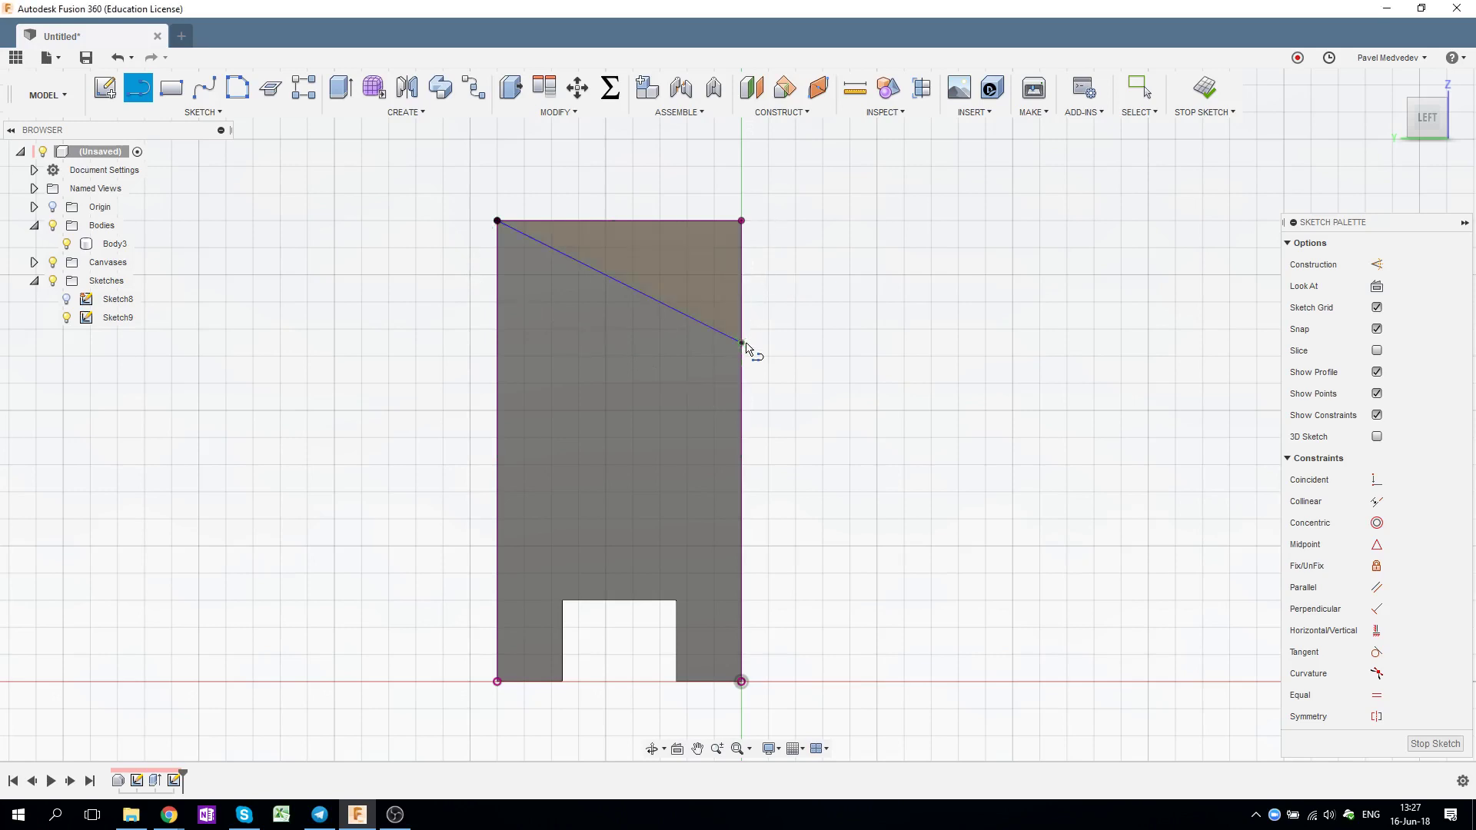
pyautogui.scroll(3, 822, 250)
pyautogui.press('Escape')
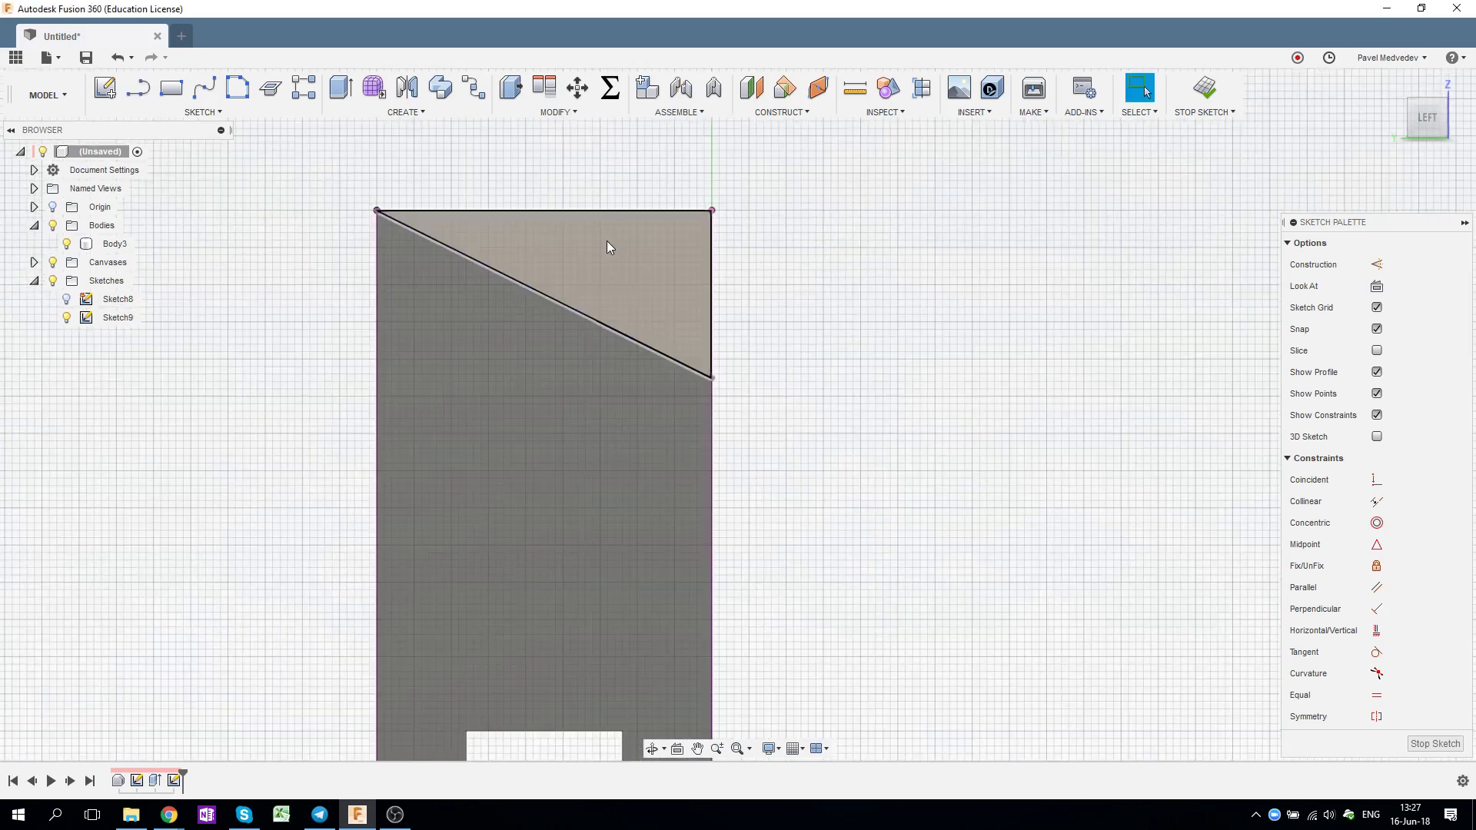
# Step: Constrain the sloped line to 15° from the top edge
pyautogui.click(547, 295)
pyautogui.click(551, 210)
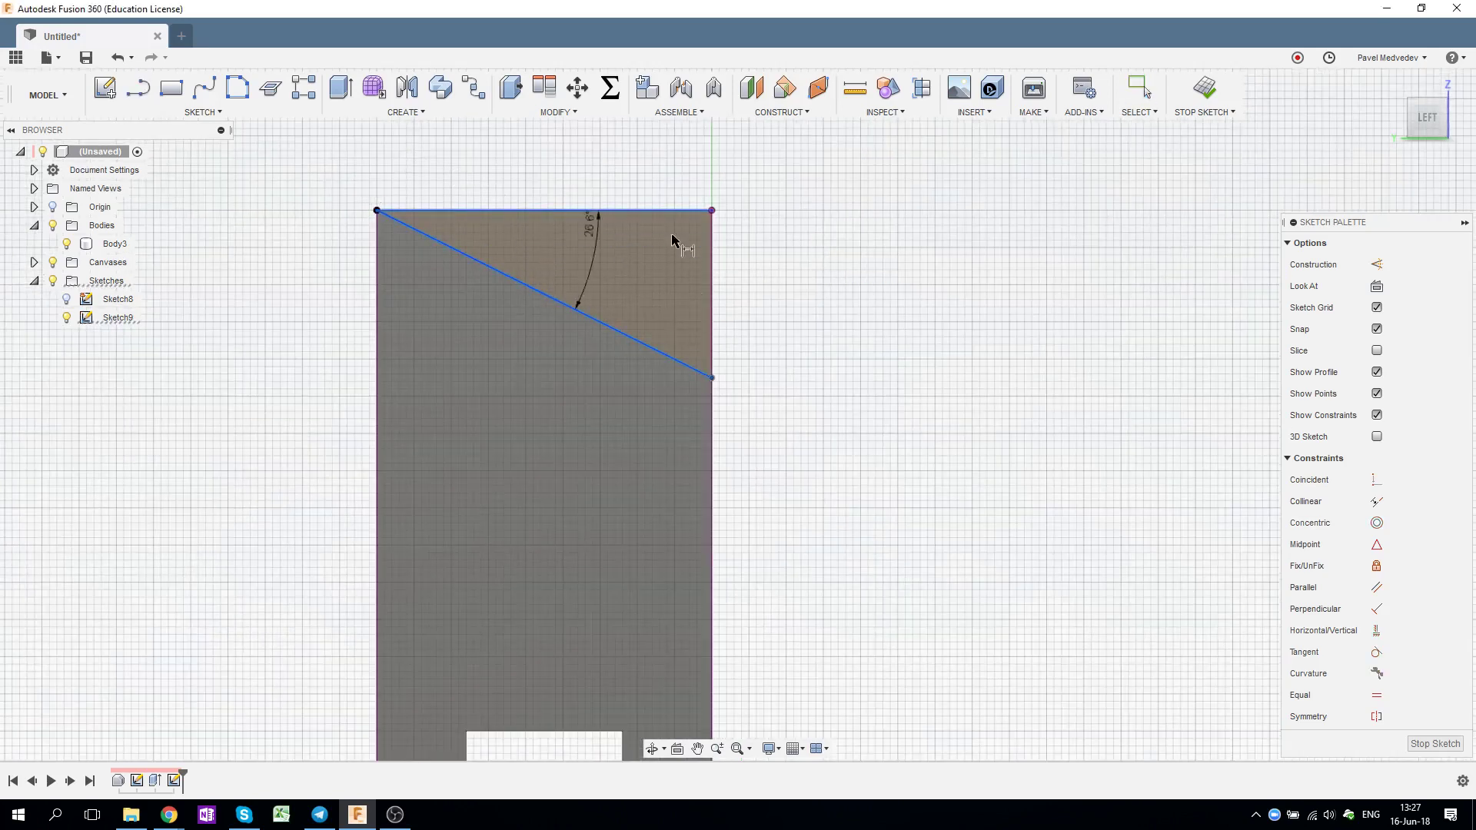
pyautogui.click(800, 288)
pyautogui.write('15')
pyautogui.press('Return')
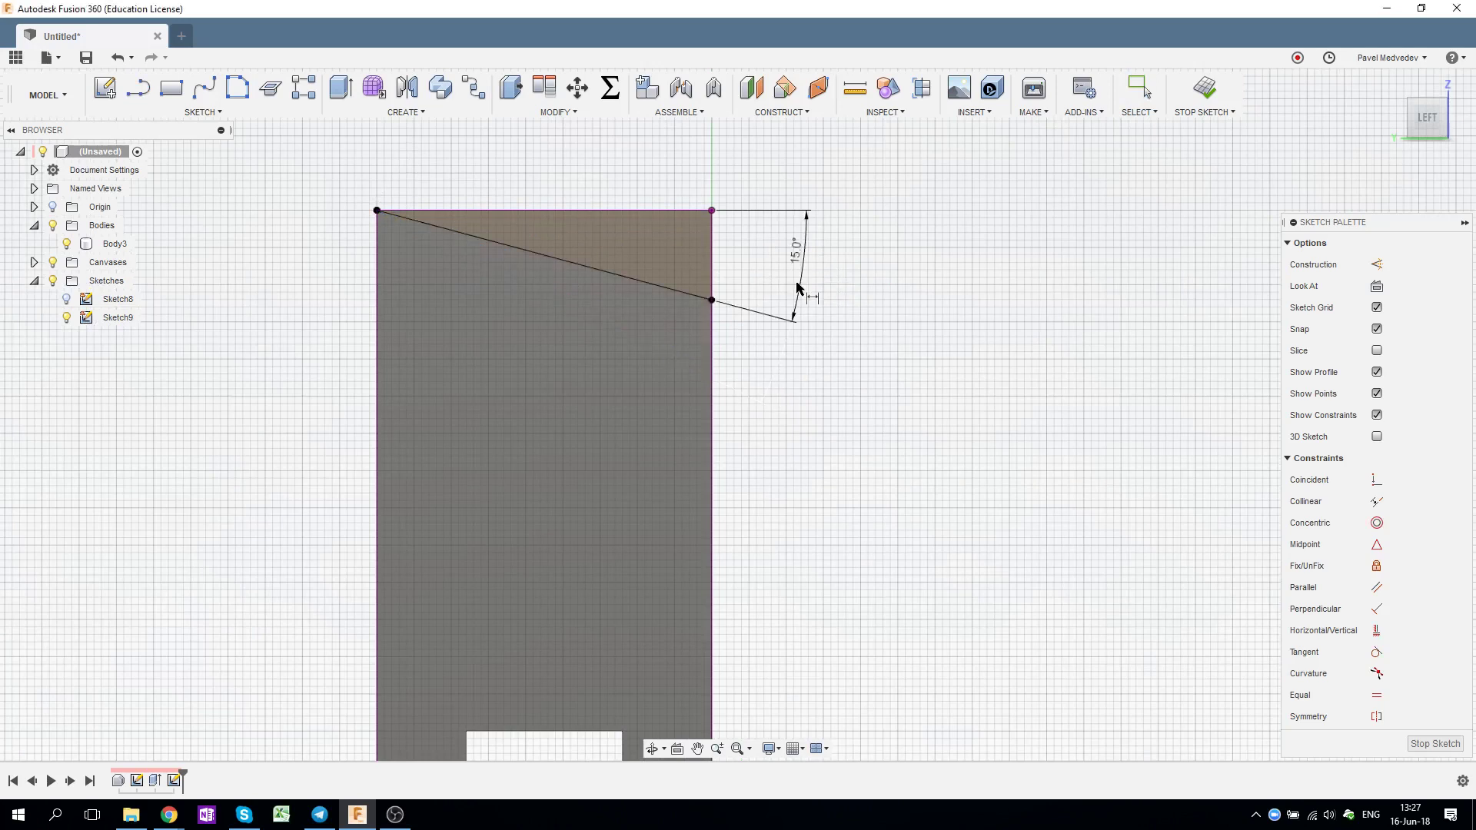
pyautogui.scroll(-2, 845, 323)
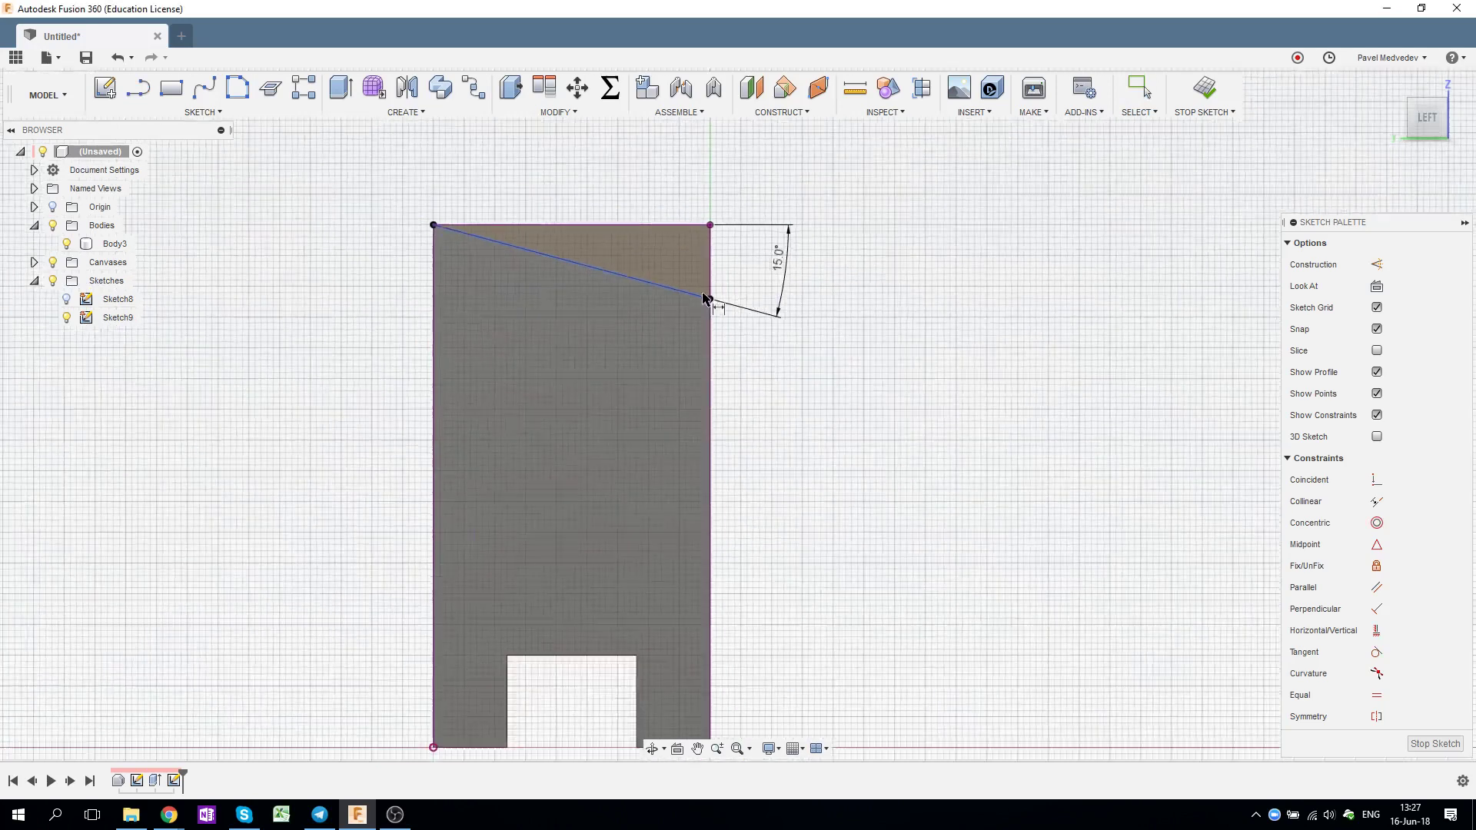
pyautogui.scroll(-3, 746, 292)
pyautogui.moveTo(807, 346)
pyautogui.keyDown('shift'); pyautogui.mouseDown(button='middle')
pyautogui.moveTo(731, 411)
pyautogui.moveTo(685, 416)
pyautogui.moveTo(834, 419)
pyautogui.moveTo(749, 405)
pyautogui.moveTo(762, 404)
pyautogui.mouseUp(button='middle'); pyautogui.keyUp('shift')
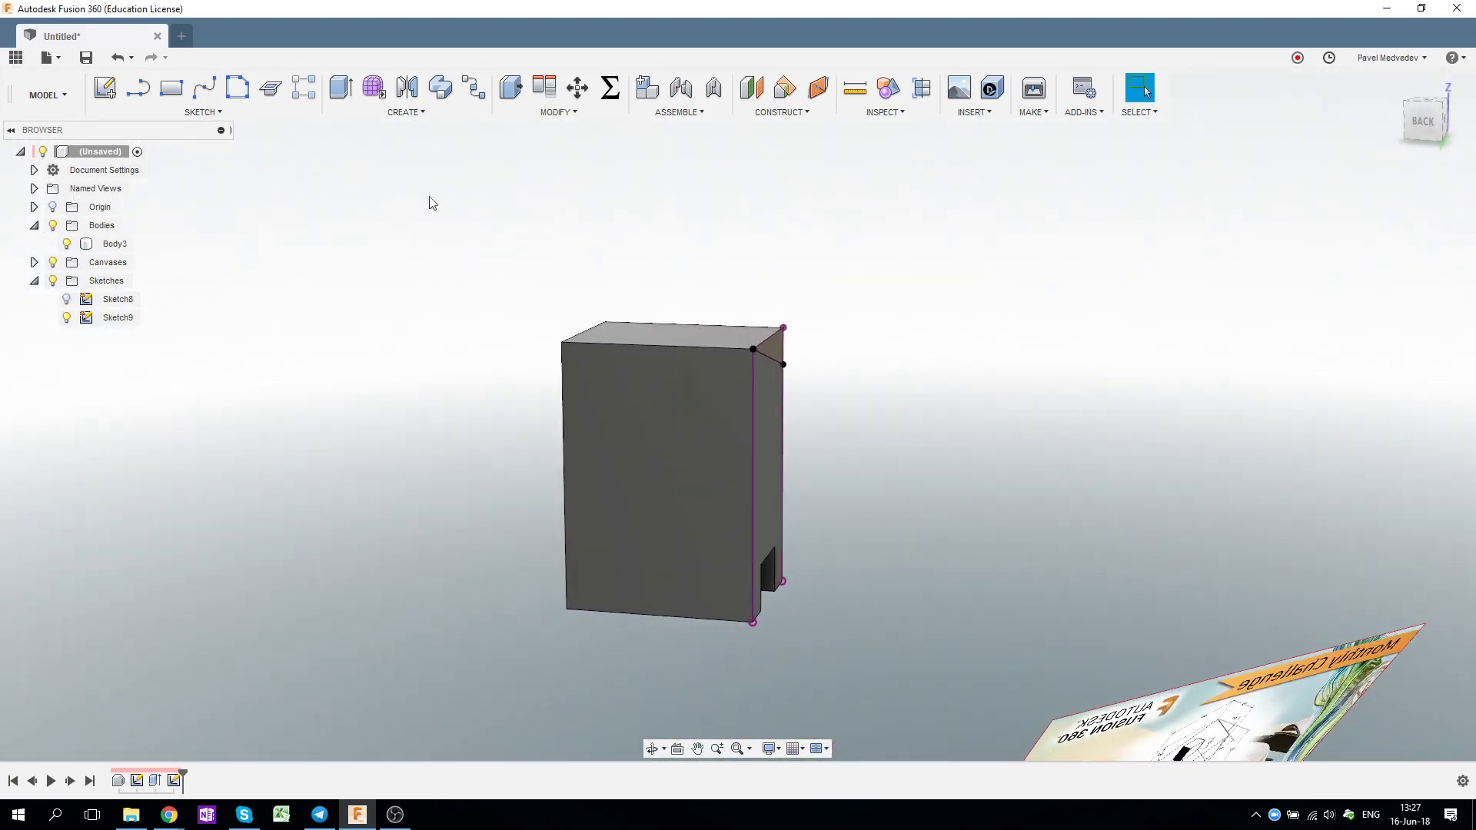
# Step: Start Sketch10 on the back face and project its top, right and left edges
pyautogui.click(105, 88)
pyautogui.click(646, 400)
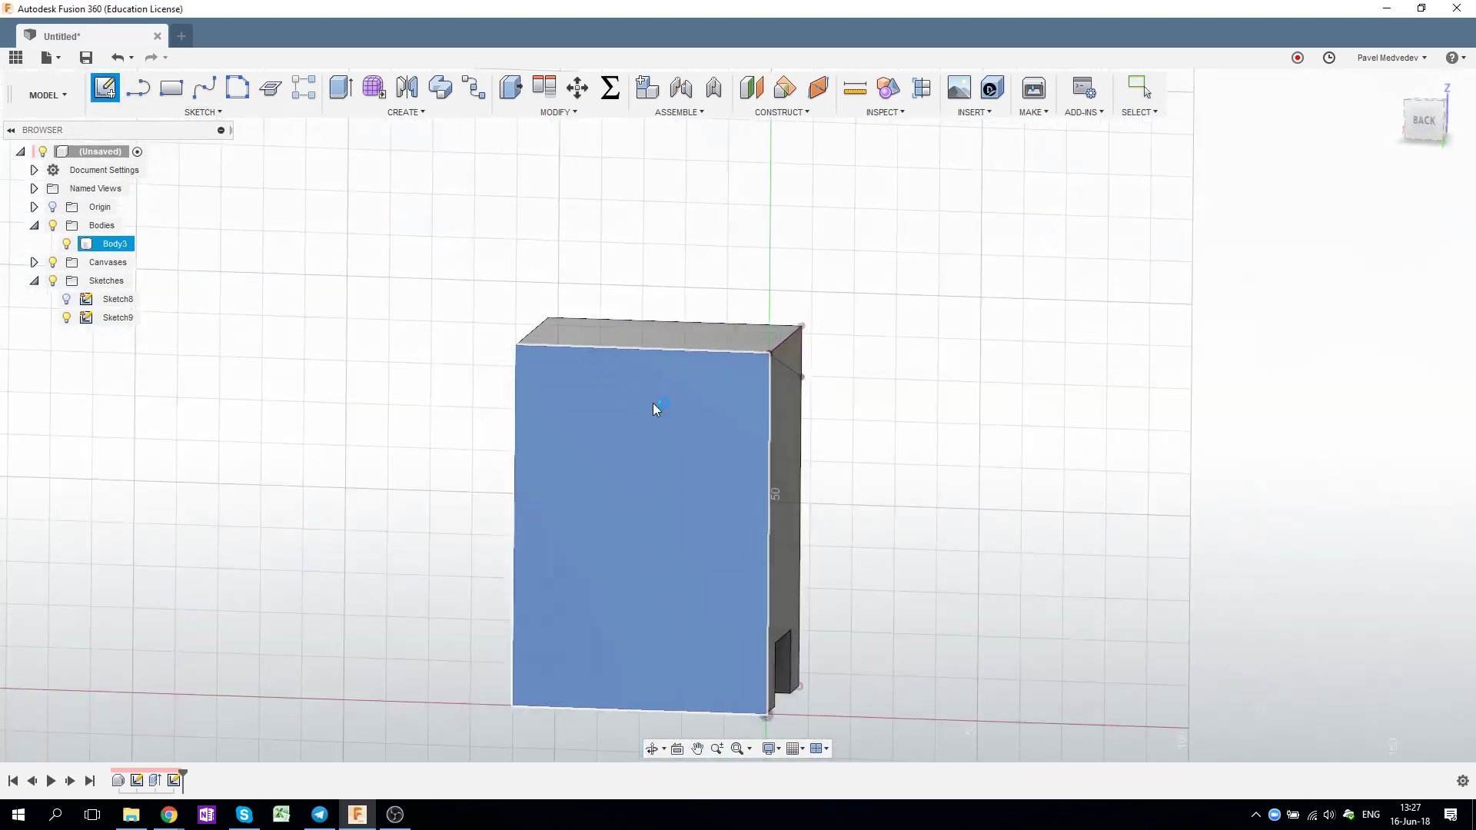
pyautogui.press('p')
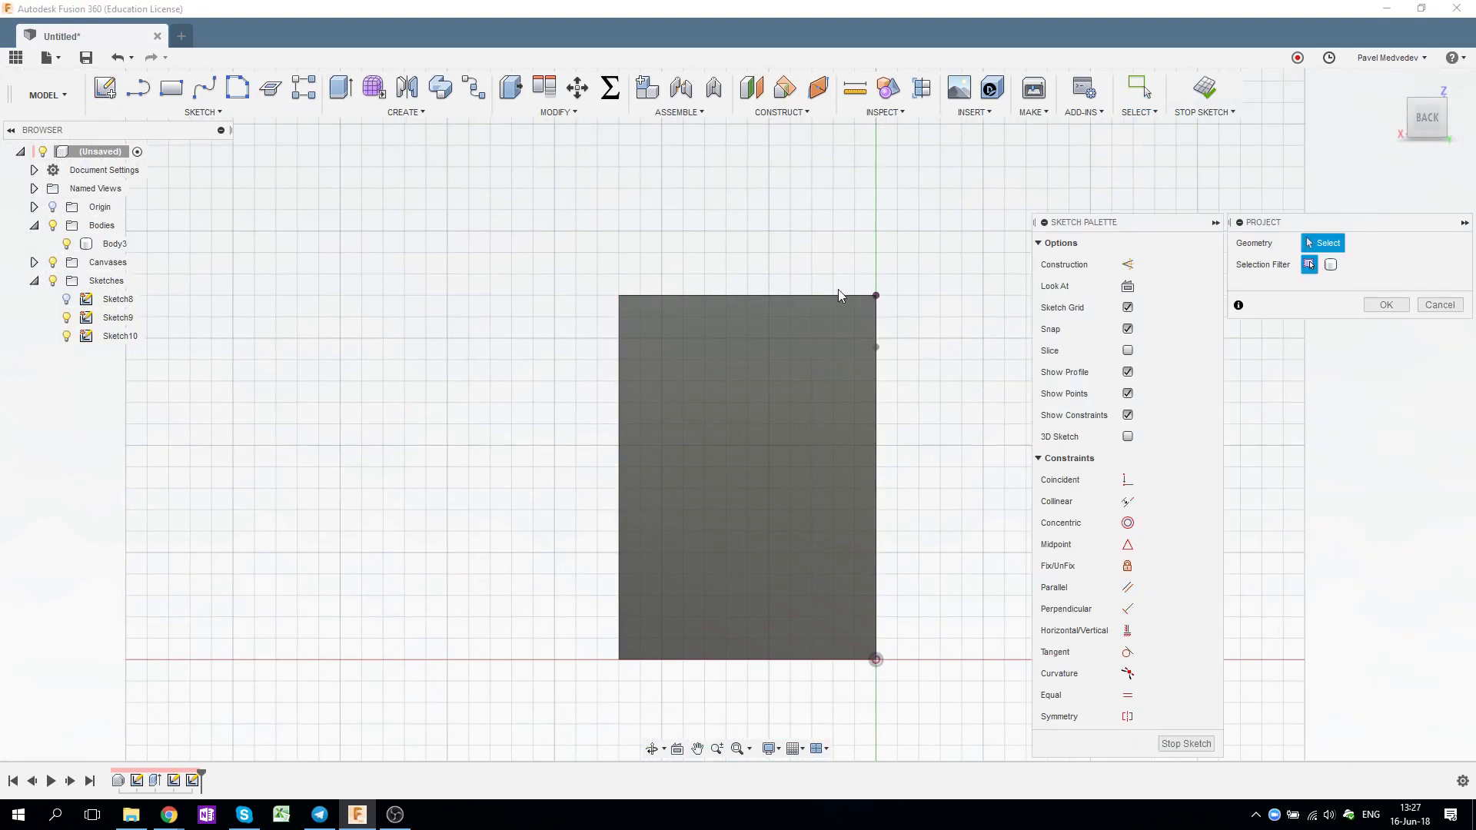
pyautogui.click(833, 295)
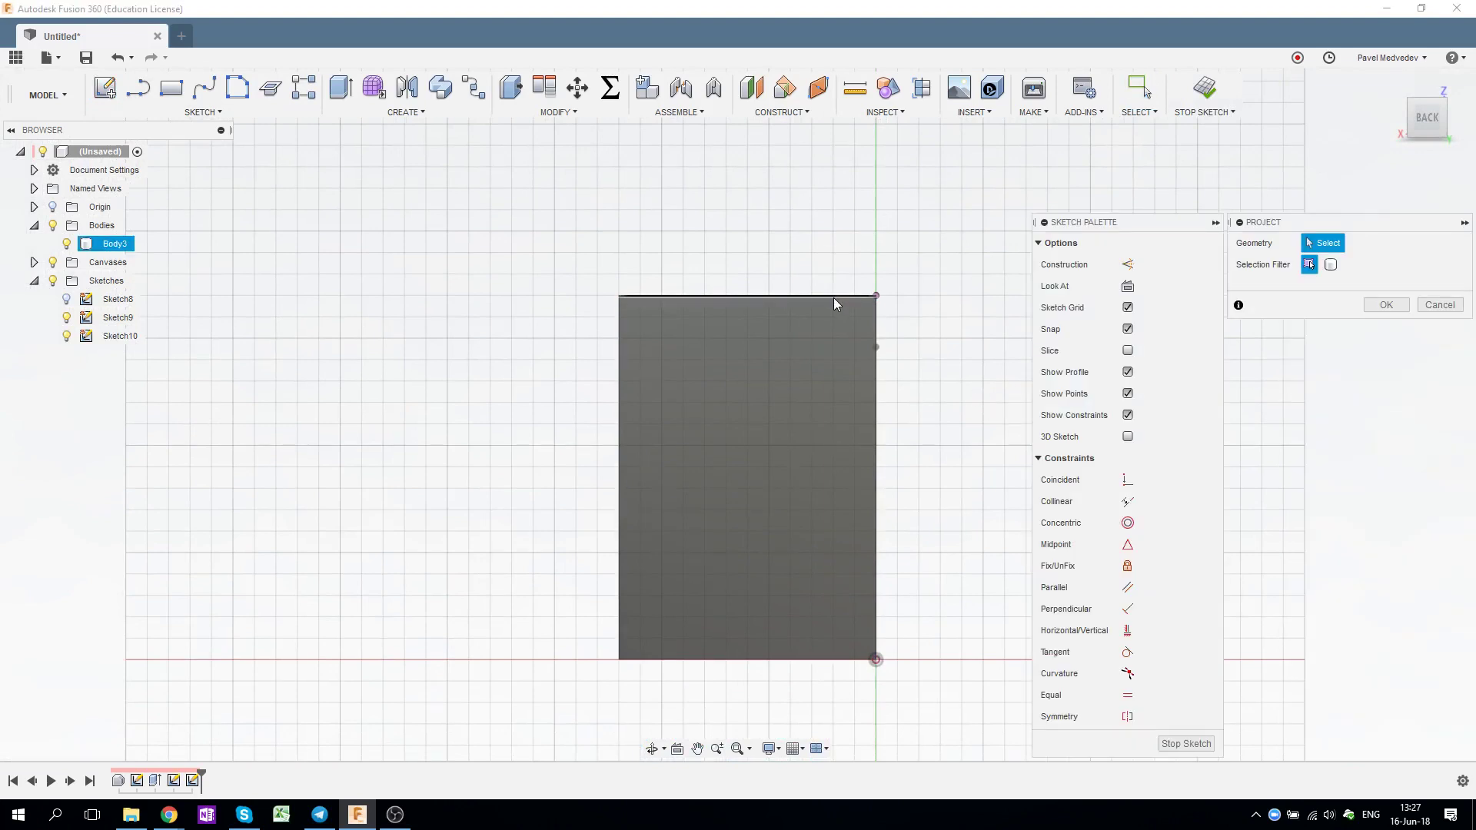
pyautogui.click(877, 347)
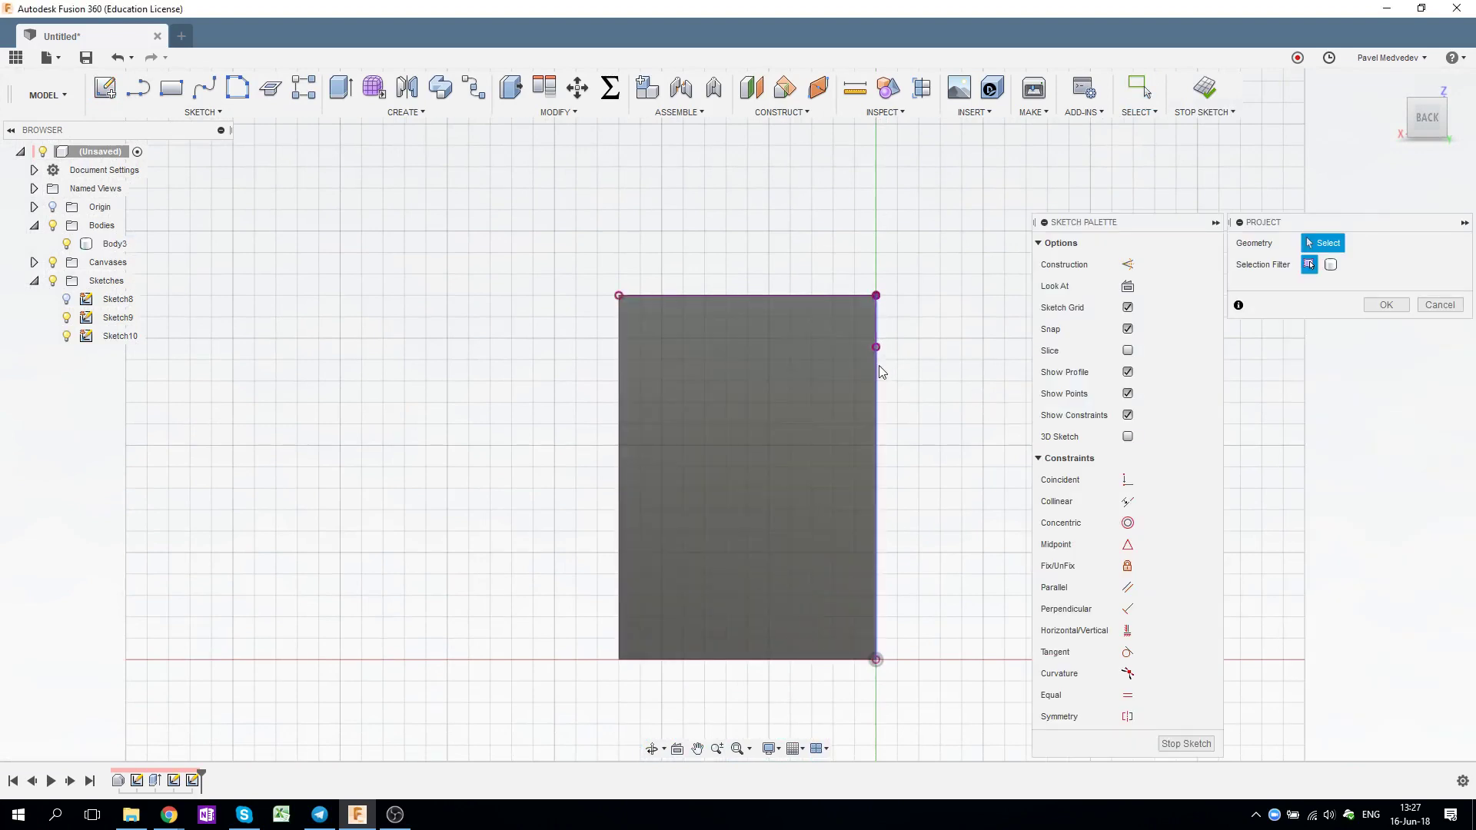
pyautogui.click(618, 450)
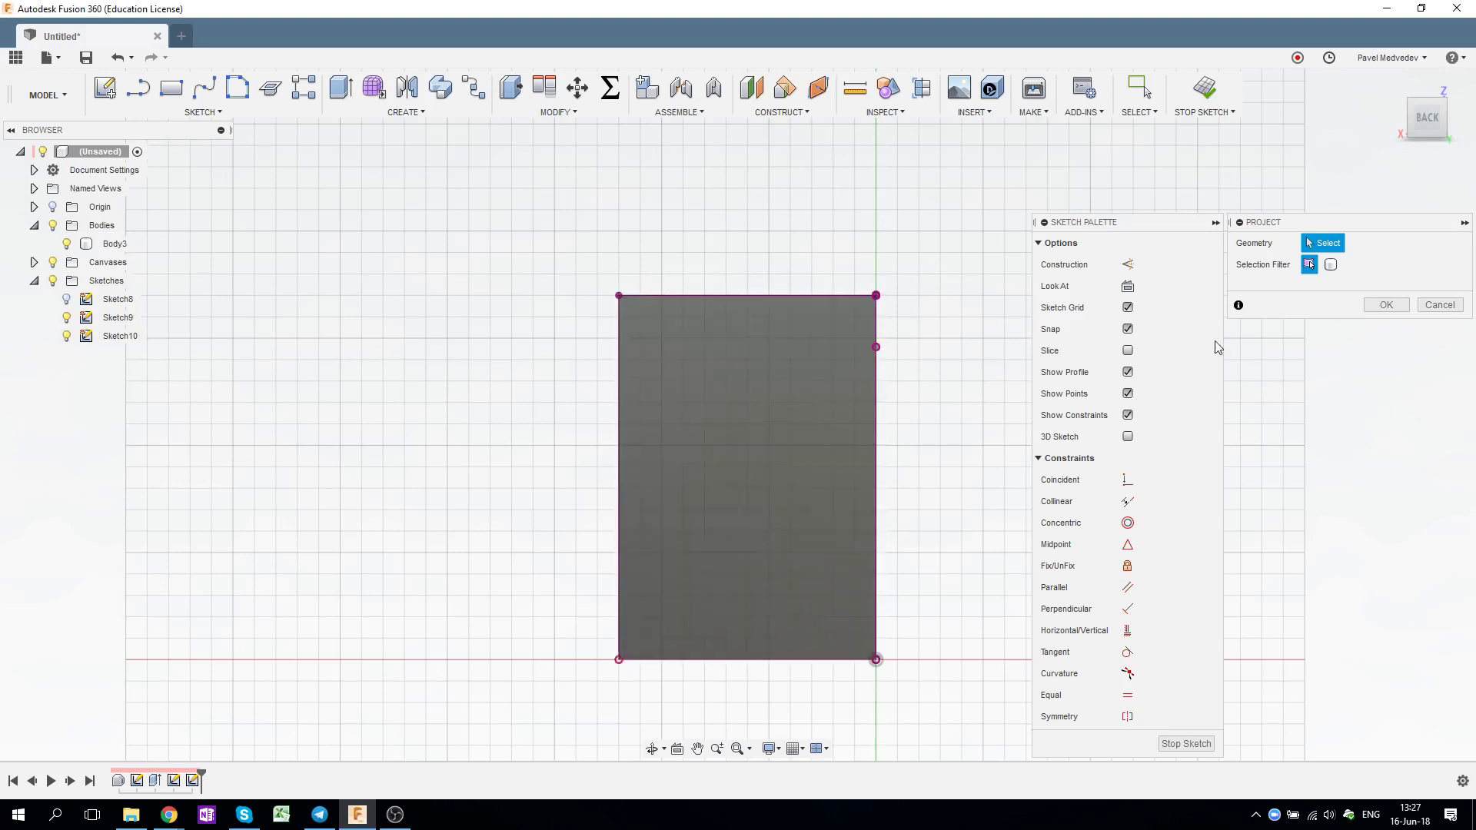
pyautogui.click(1386, 305)
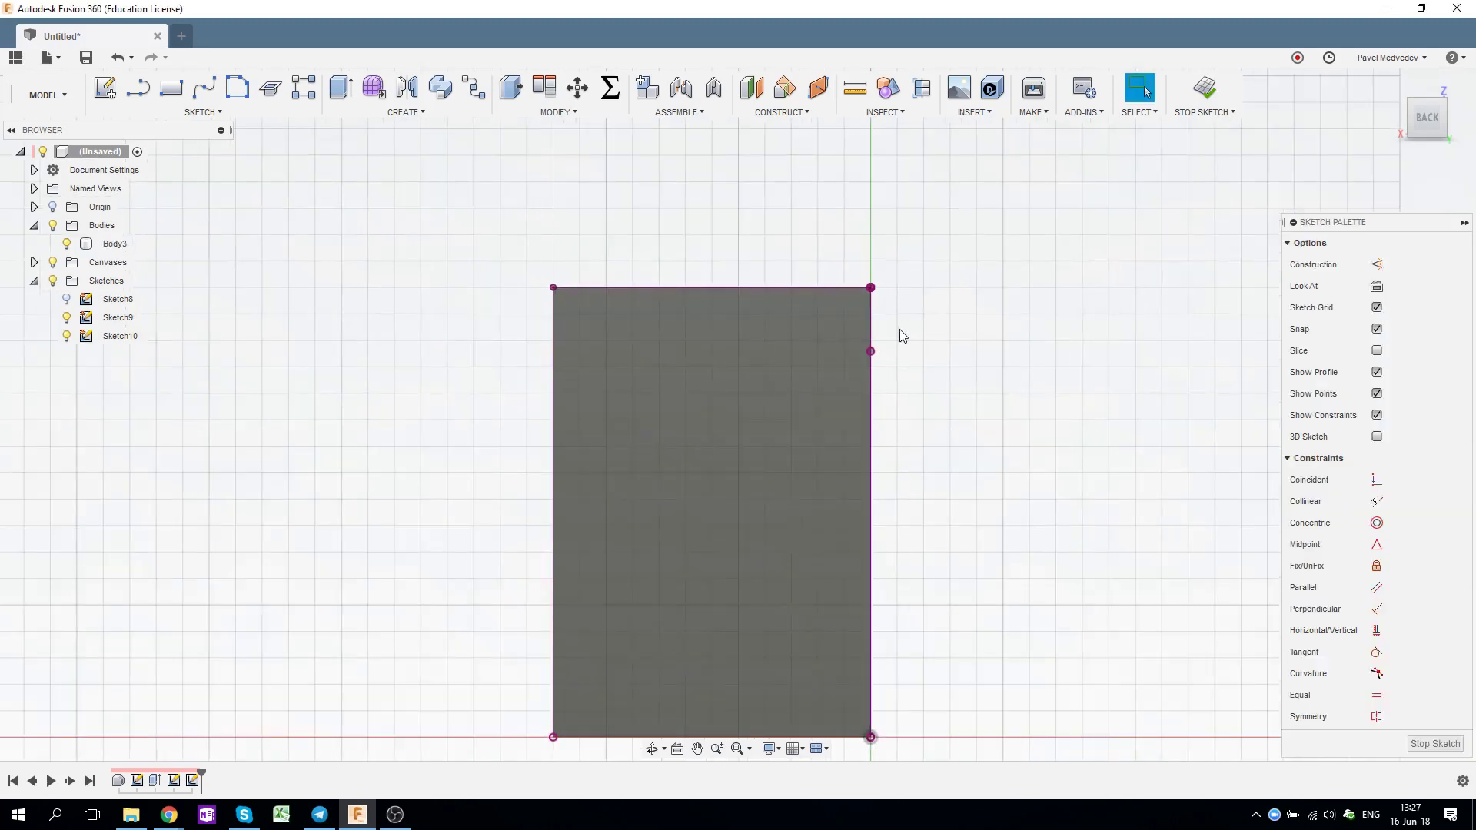
# Step: Draw a line from the back face's top-right corner down to its left edge
pyautogui.press('l')
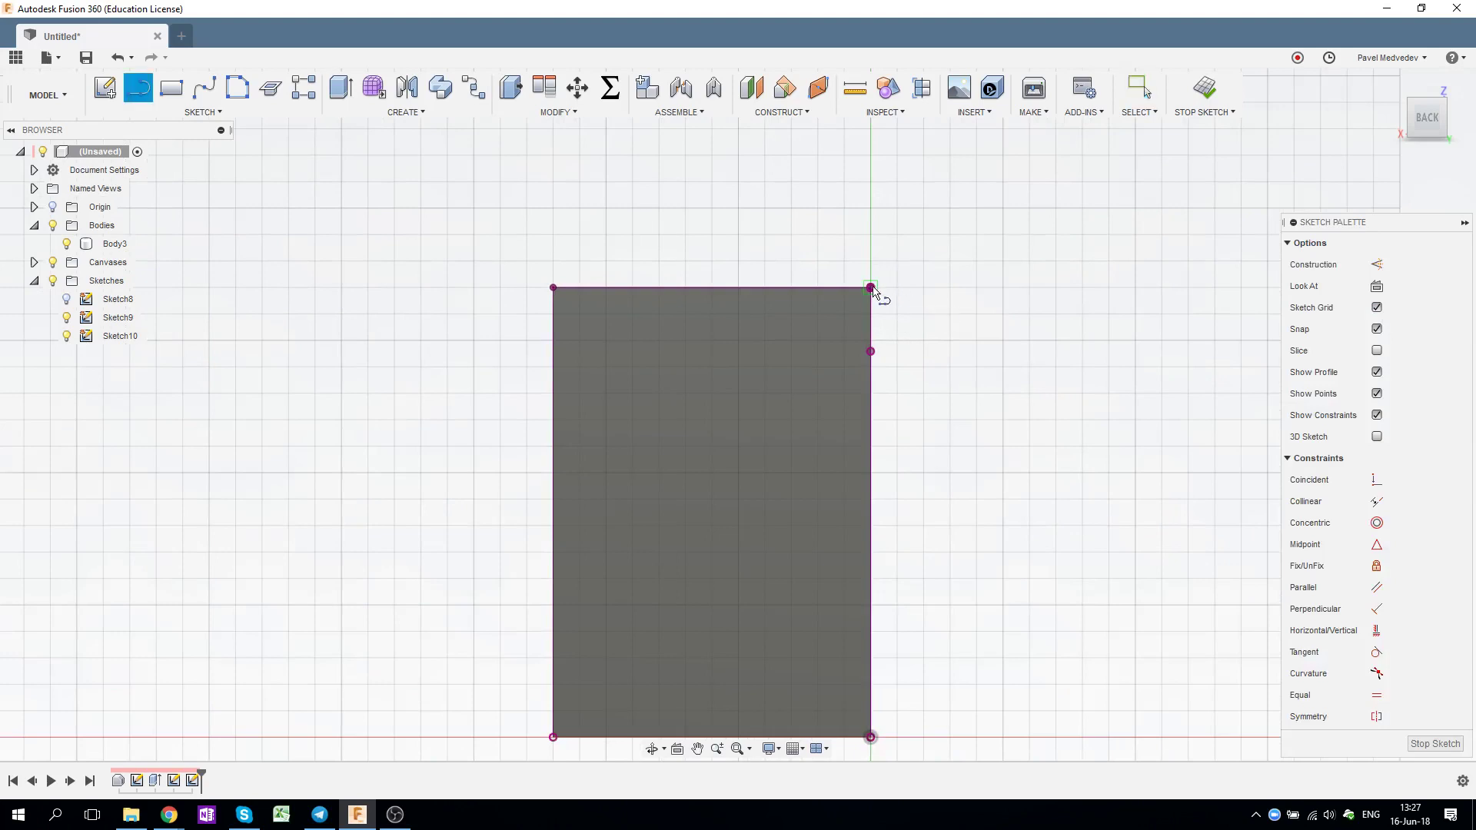
pyautogui.moveTo(870, 287)
pyautogui.mouseDown()
pyautogui.moveTo(708, 372)
pyautogui.moveTo(882, 290)
pyautogui.mouseUp()
pyautogui.click(554, 403)
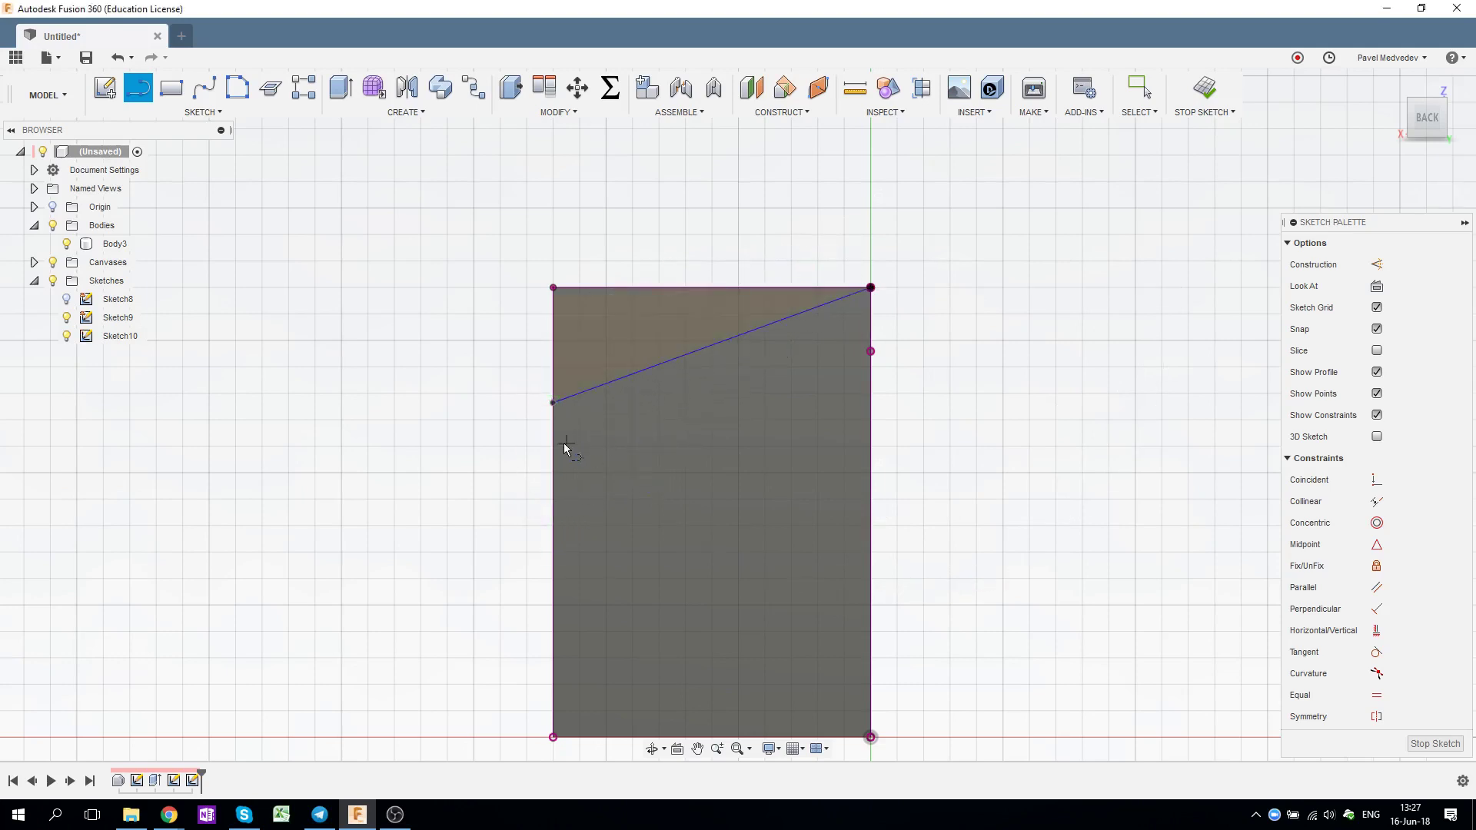
pyautogui.press('Escape')
pyautogui.moveTo(554, 405); pyautogui.dragTo(553, 406)
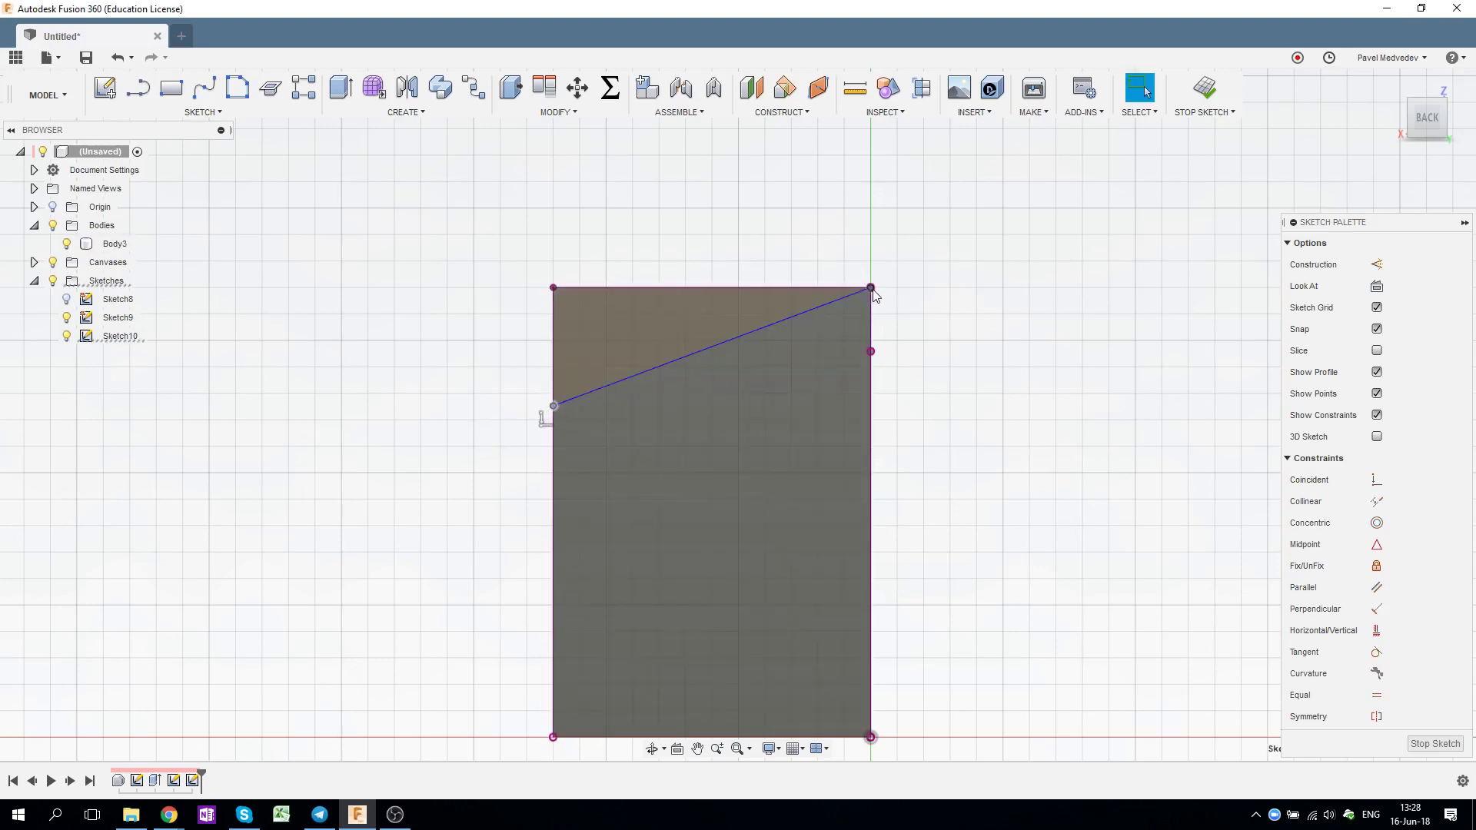
pyautogui.moveTo(554, 406)
pyautogui.mouseDown()
pyautogui.moveTo(551, 490)
pyautogui.moveTo(553, 406)
pyautogui.mouseUp()
# Step: Dimension the sloped line at 30° to the top edge and finish Sketch10
pyautogui.click(661, 290)
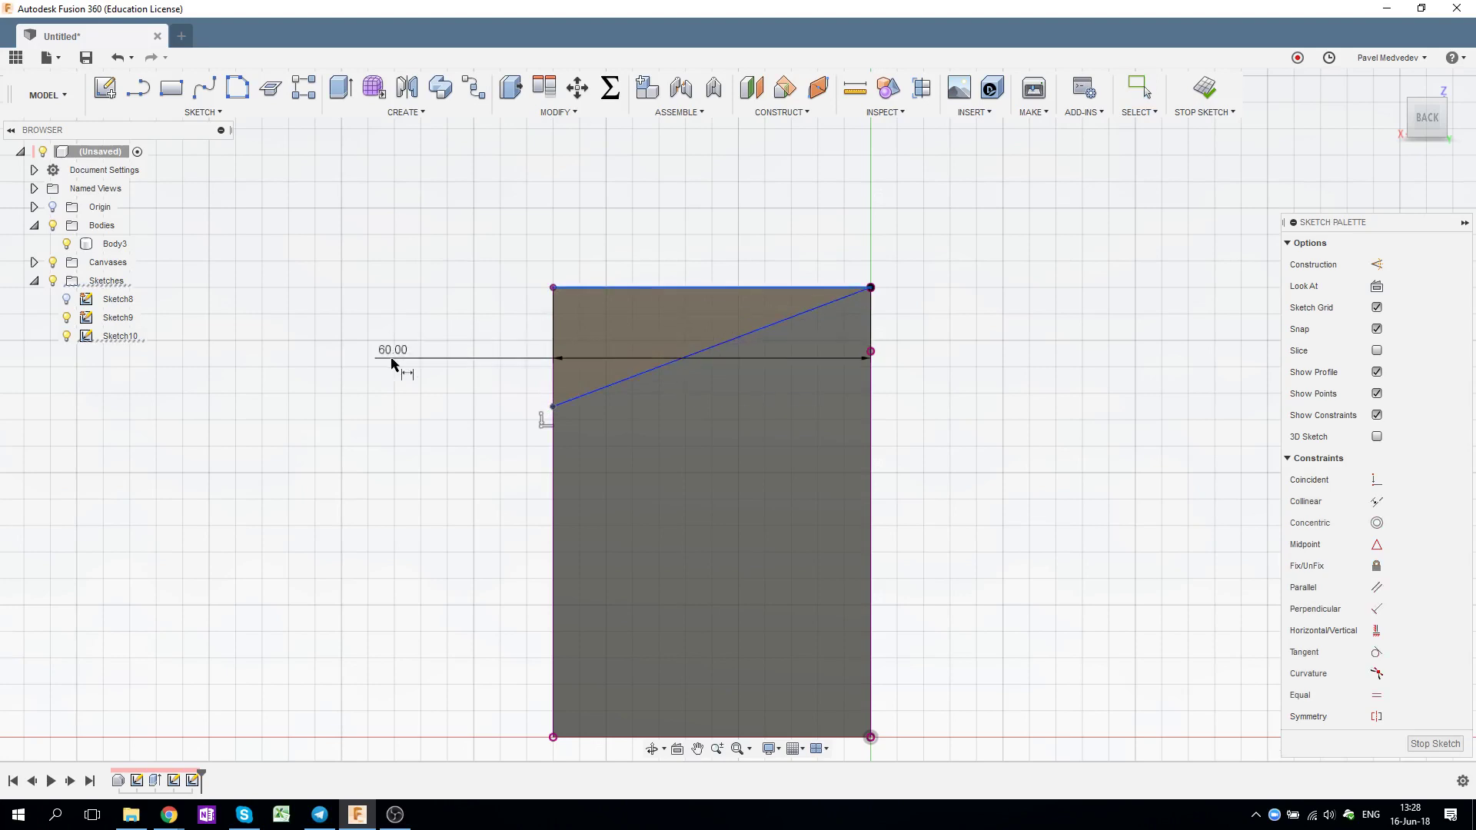
pyautogui.click(629, 379)
pyautogui.click(446, 364)
pyautogui.write('30')
pyautogui.press('Return')
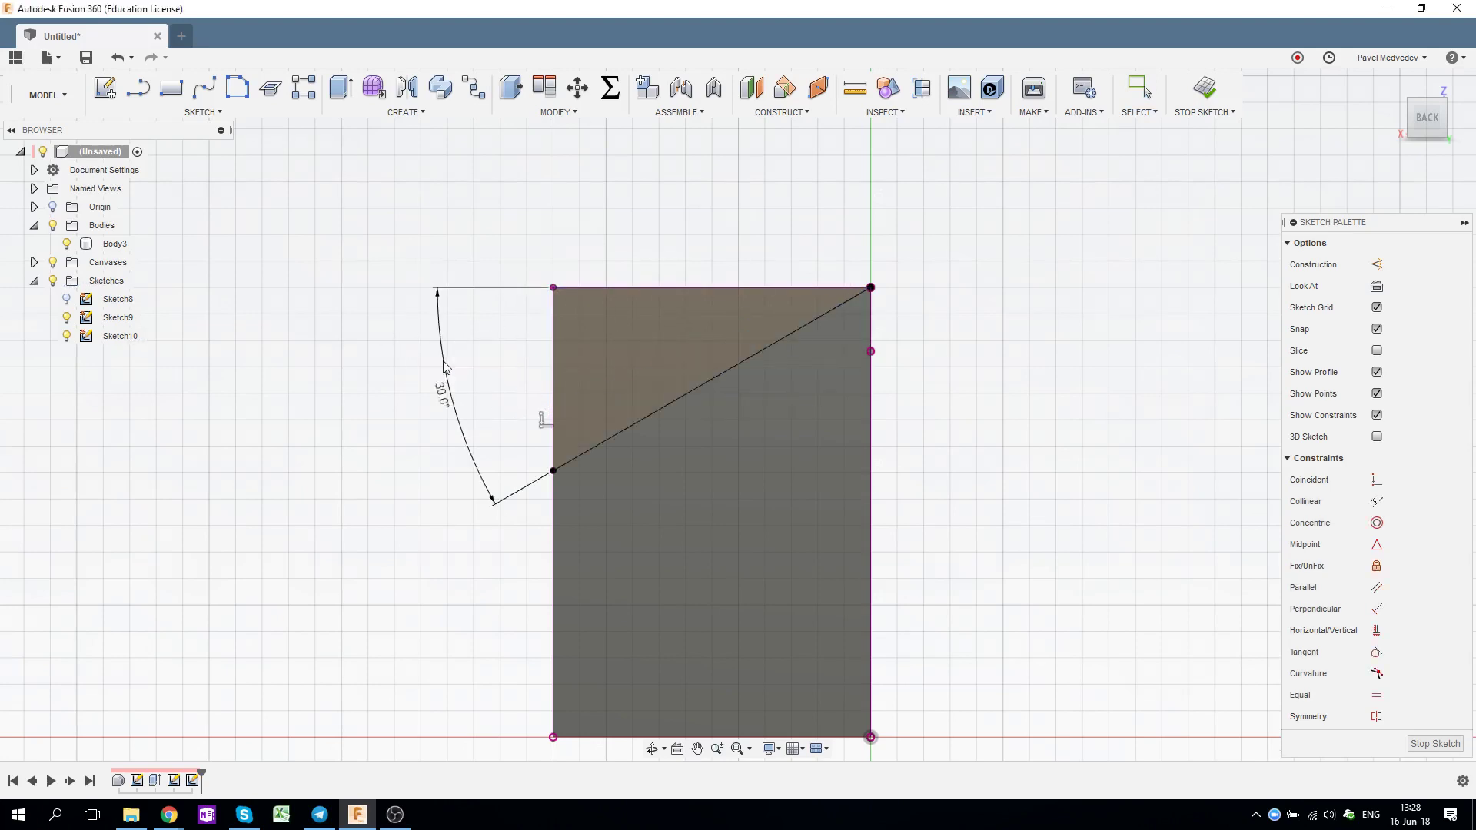
pyautogui.click(1211, 90)
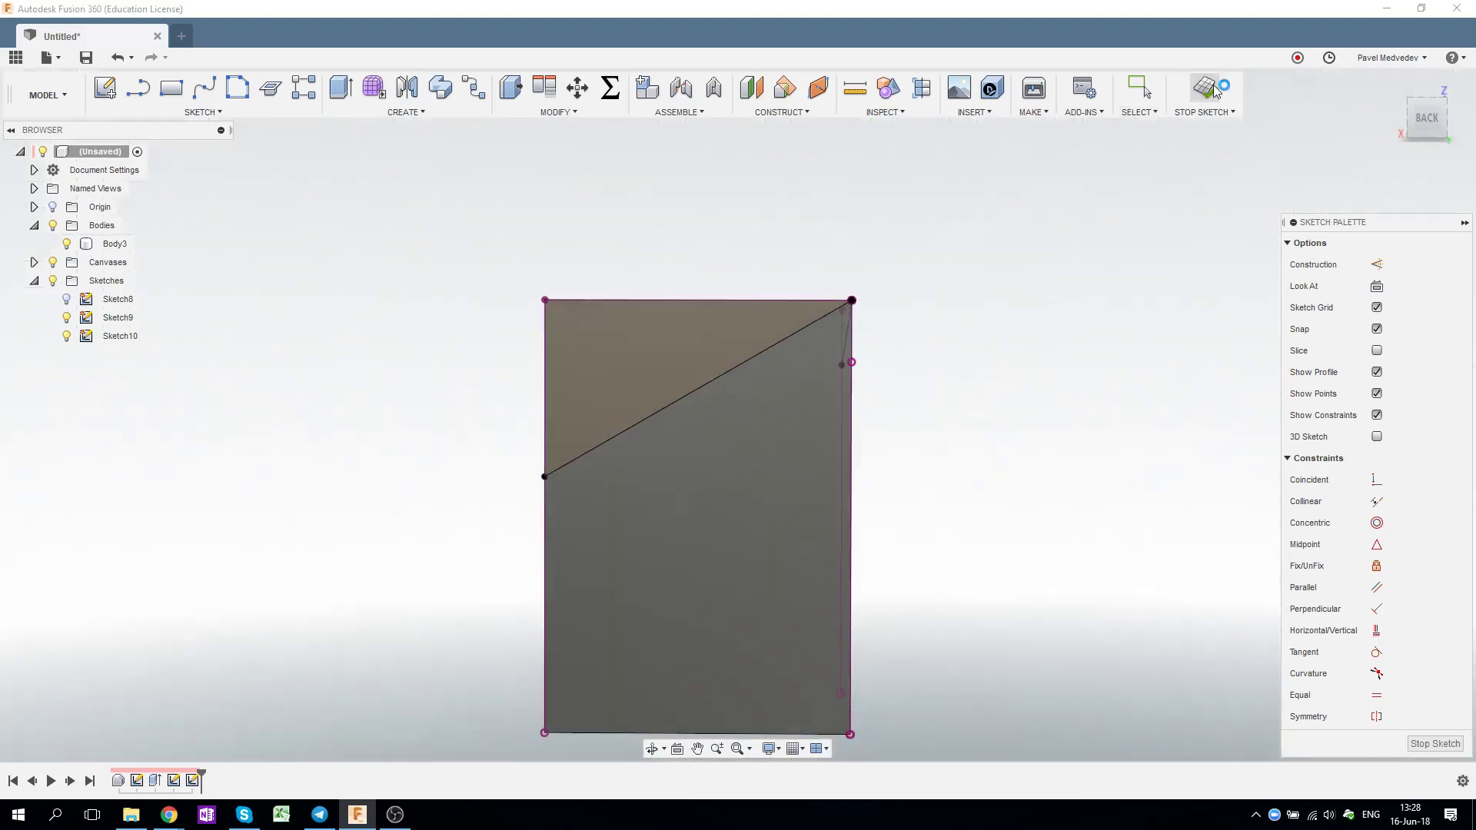
# Step: Create Plane3 through the two sloped sketch lines using Plane Through Two Edges
pyautogui.moveTo(999, 350)
pyautogui.keyDown('shift'); pyautogui.mouseDown(button='middle')
pyautogui.moveTo(949, 376)
pyautogui.moveTo(945, 333)
pyautogui.moveTo(734, 365)
pyautogui.mouseUp(button='middle'); pyautogui.keyUp('shift')
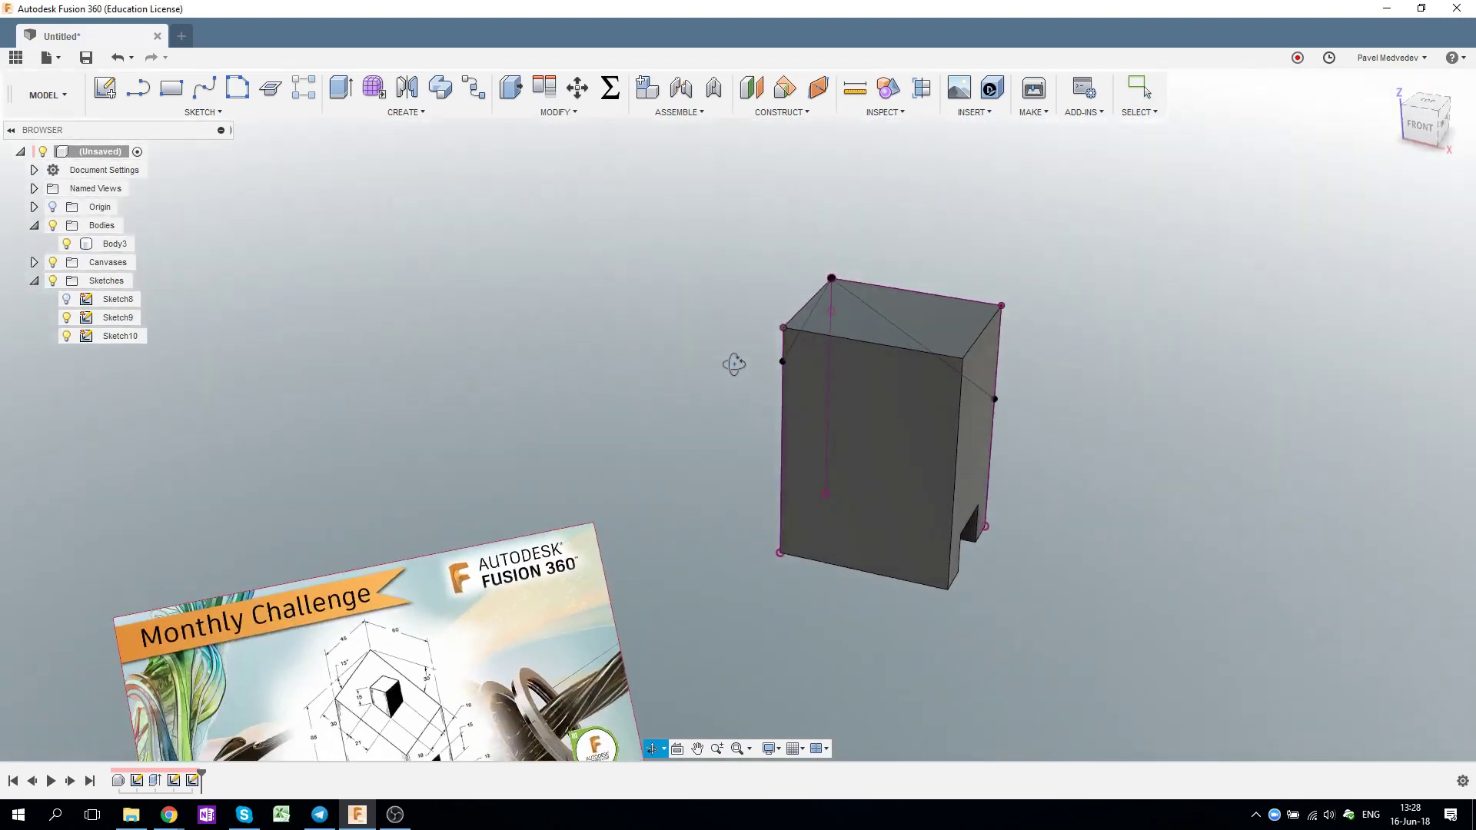
pyautogui.scroll(3, 731, 337)
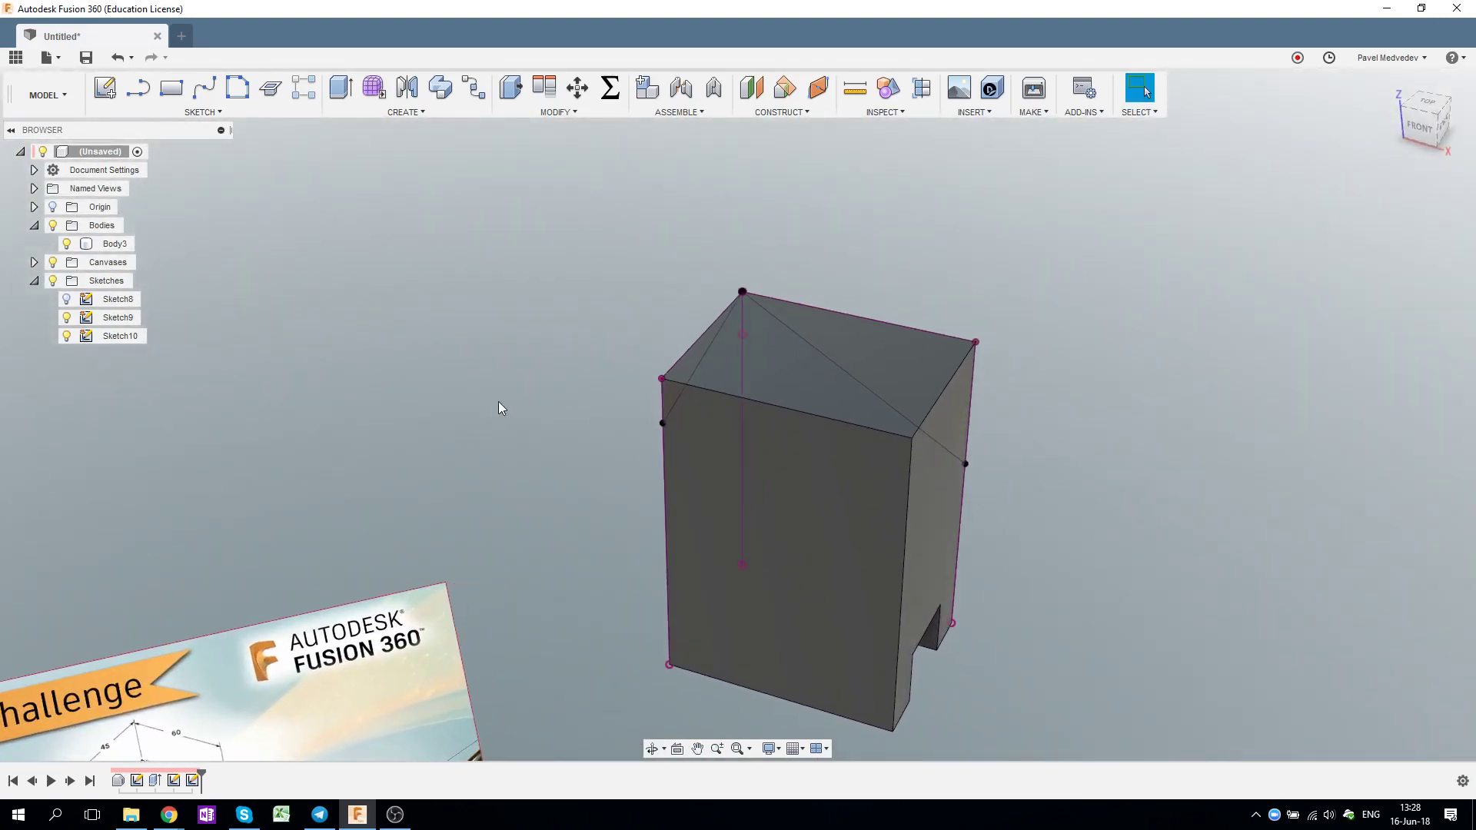
pyautogui.click(797, 113)
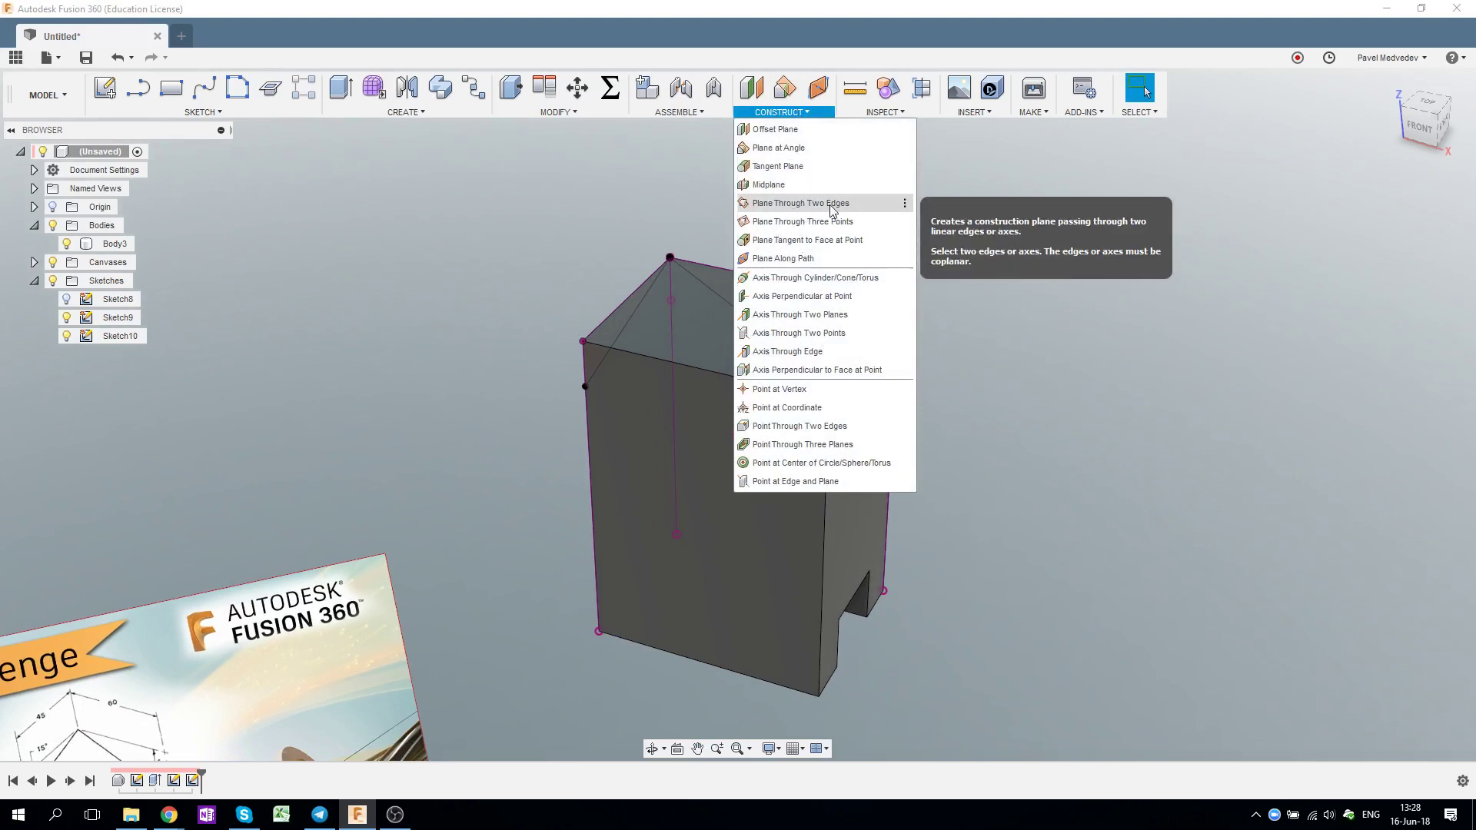
pyautogui.click(828, 204)
pyautogui.click(642, 304)
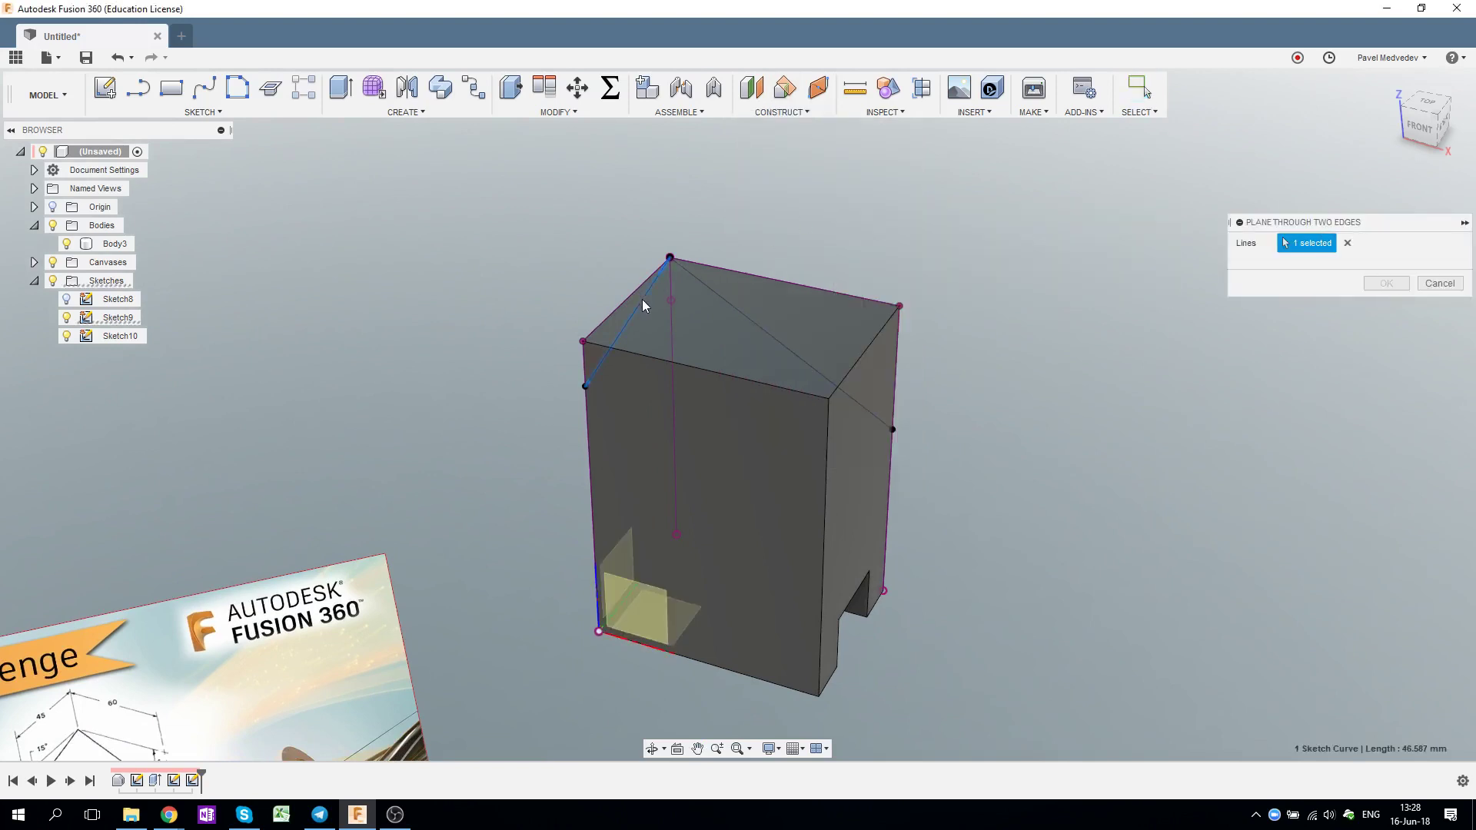
pyautogui.click(754, 316)
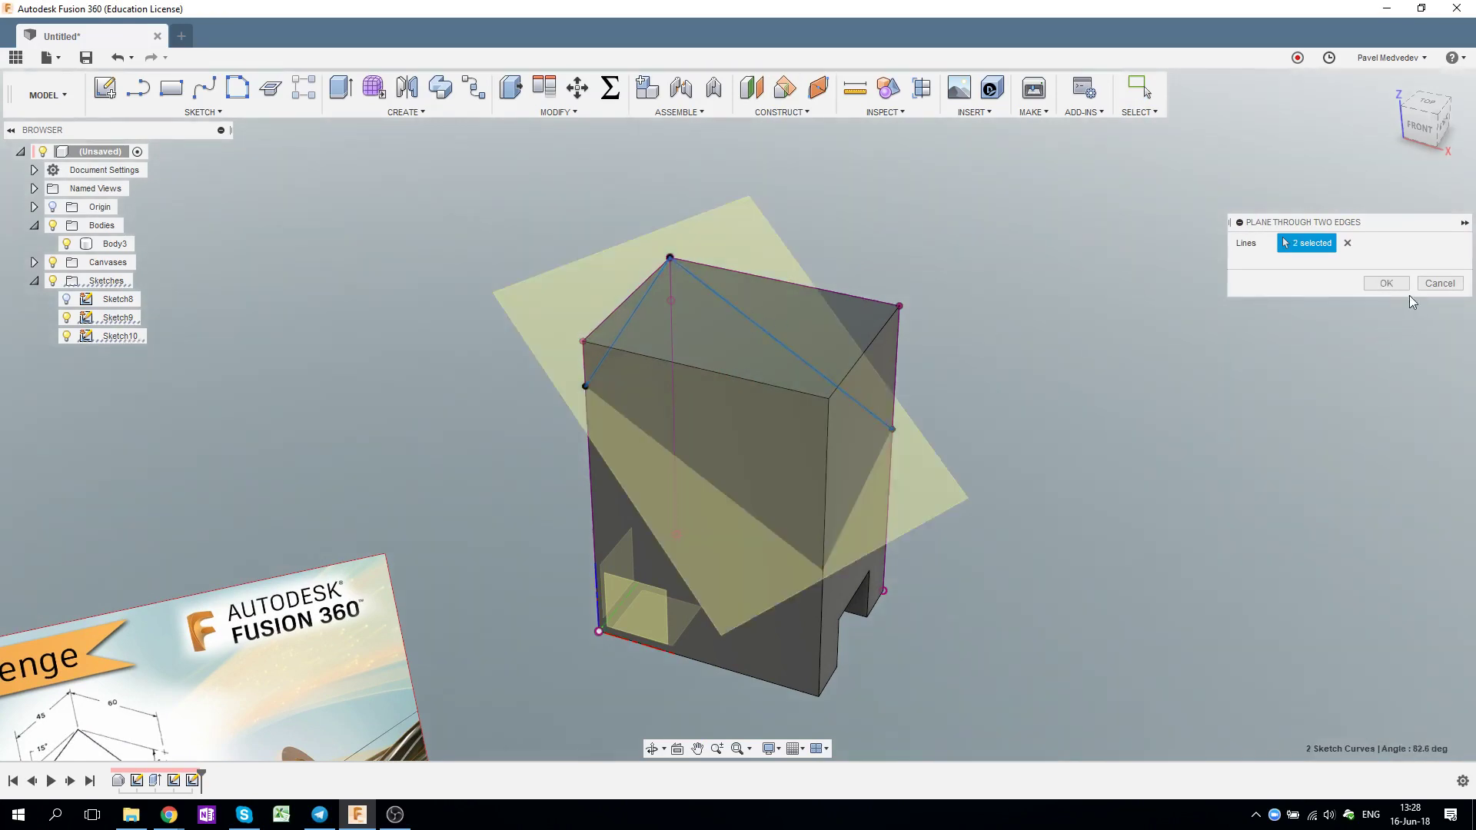
pyautogui.click(1388, 283)
pyautogui.keyDown('shift'); pyautogui.moveTo(1159, 347); pyautogui.dragTo(1077, 368, button='middle'); pyautogui.keyUp('shift')
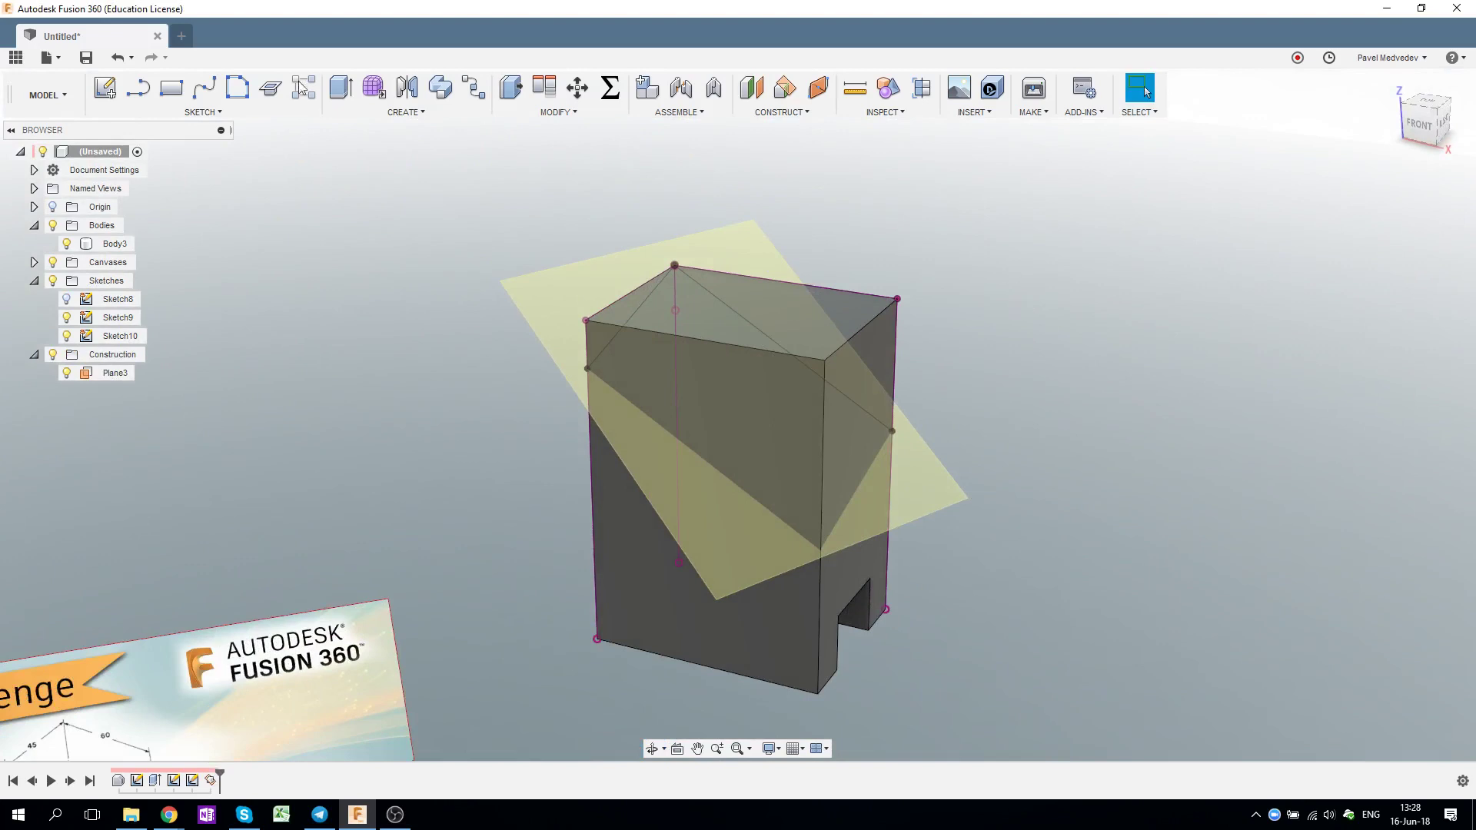
# Step: Split Body3 along Plane3 into Body3 and Body4
pyautogui.click(532, 112)
pyautogui.click(556, 315)
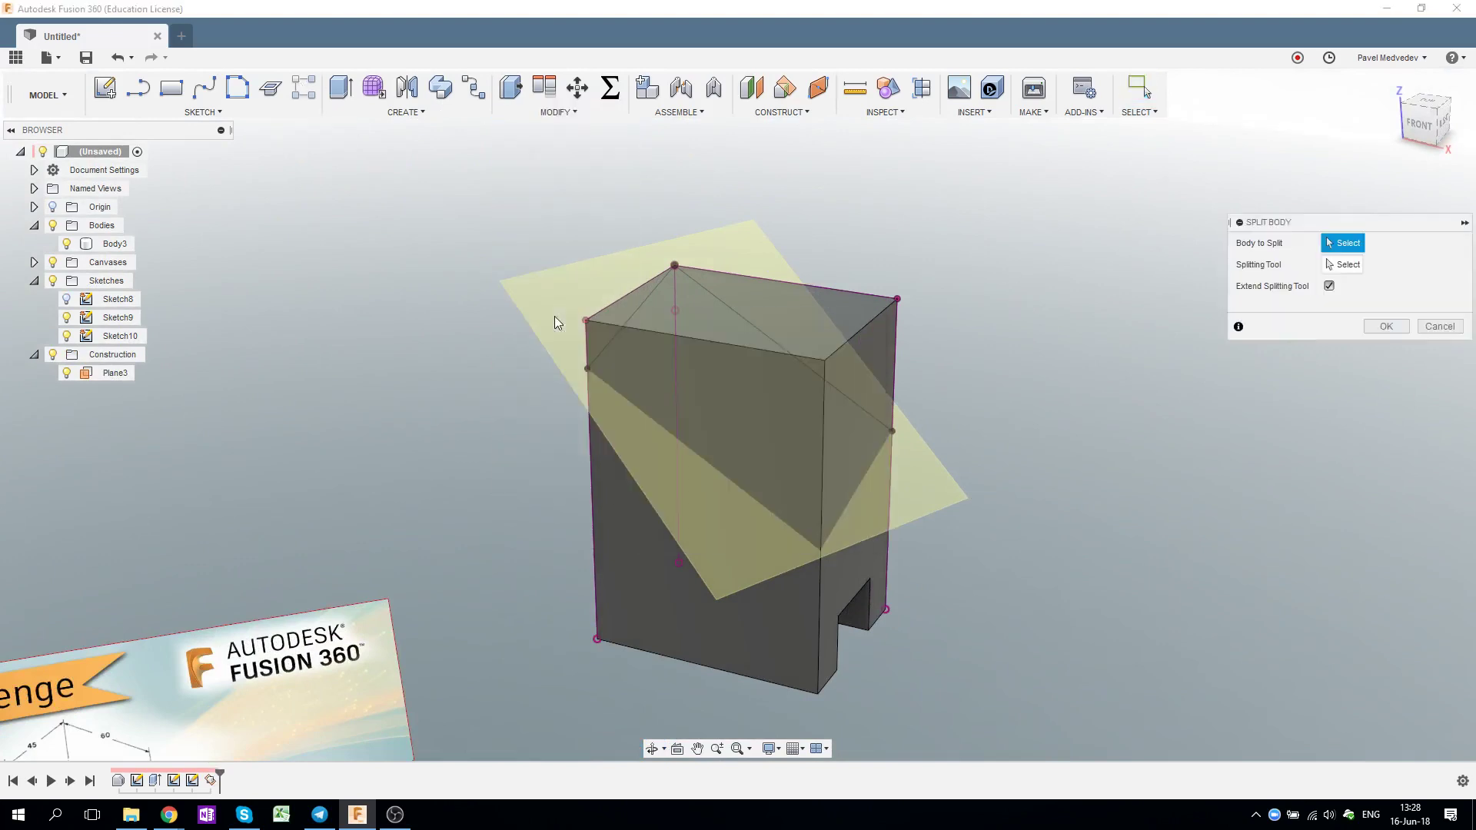
pyautogui.click(757, 612)
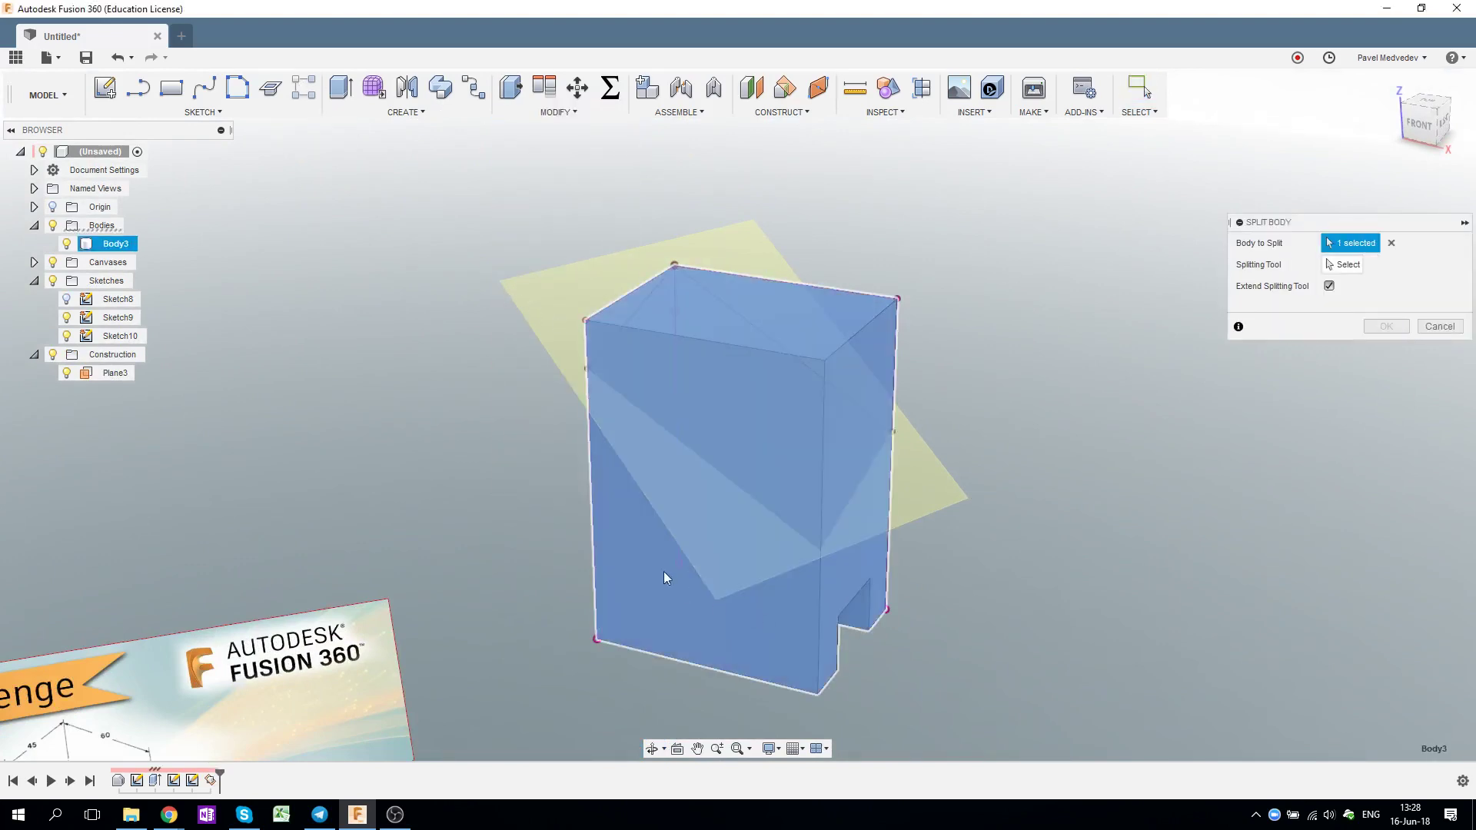
pyautogui.click(1359, 267)
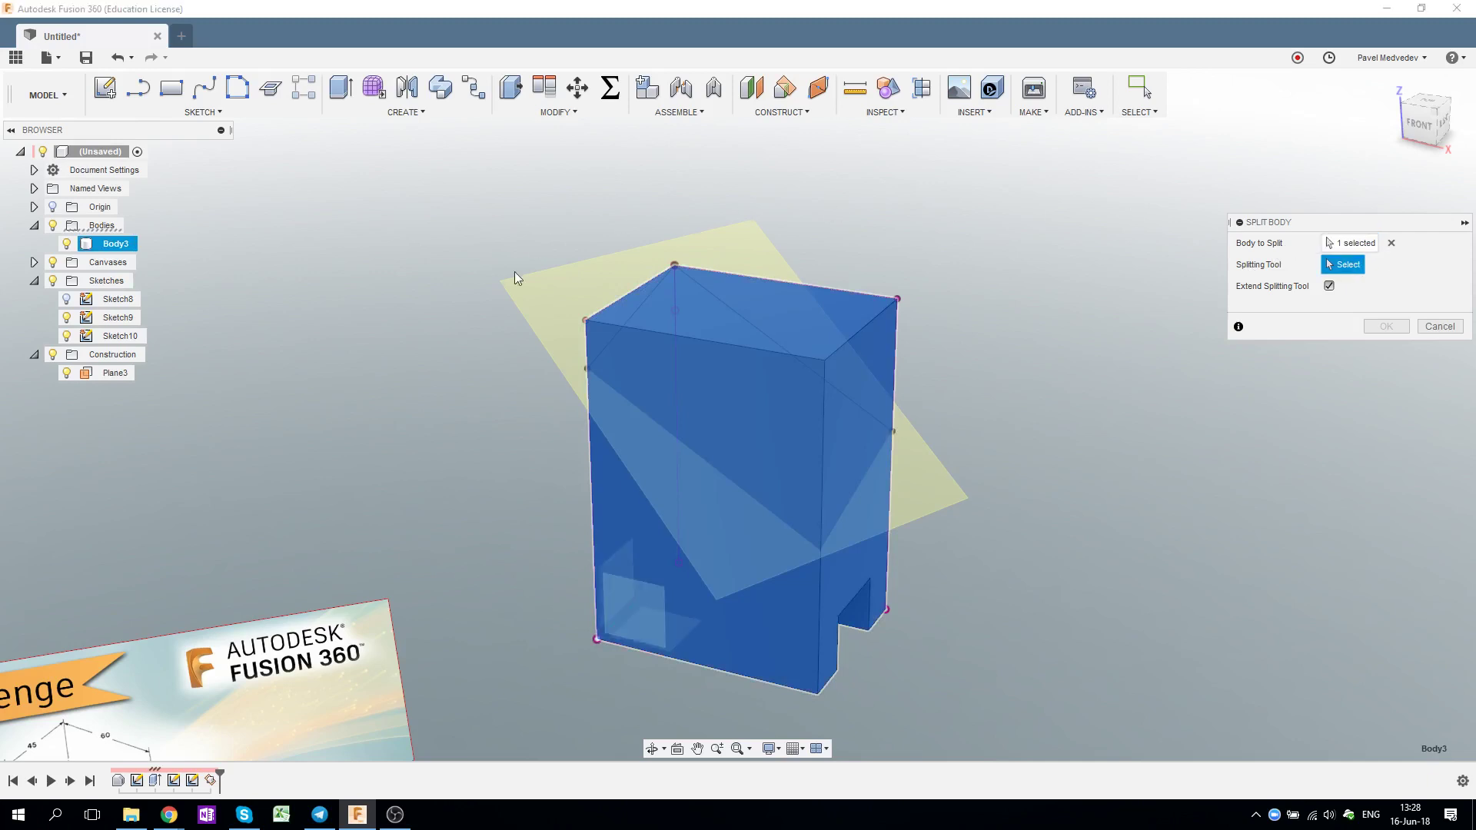
pyautogui.click(538, 292)
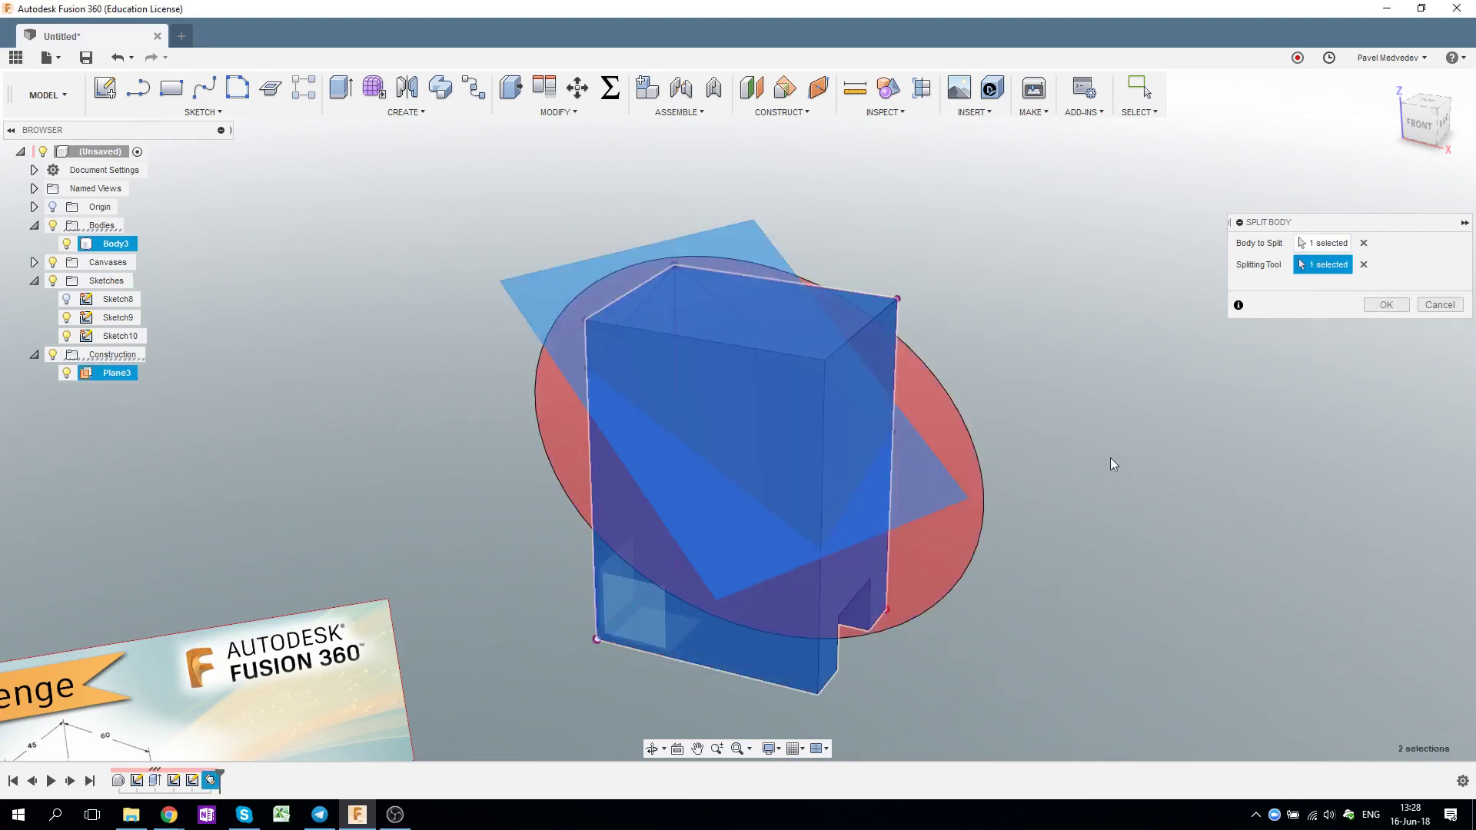
pyautogui.click(1383, 304)
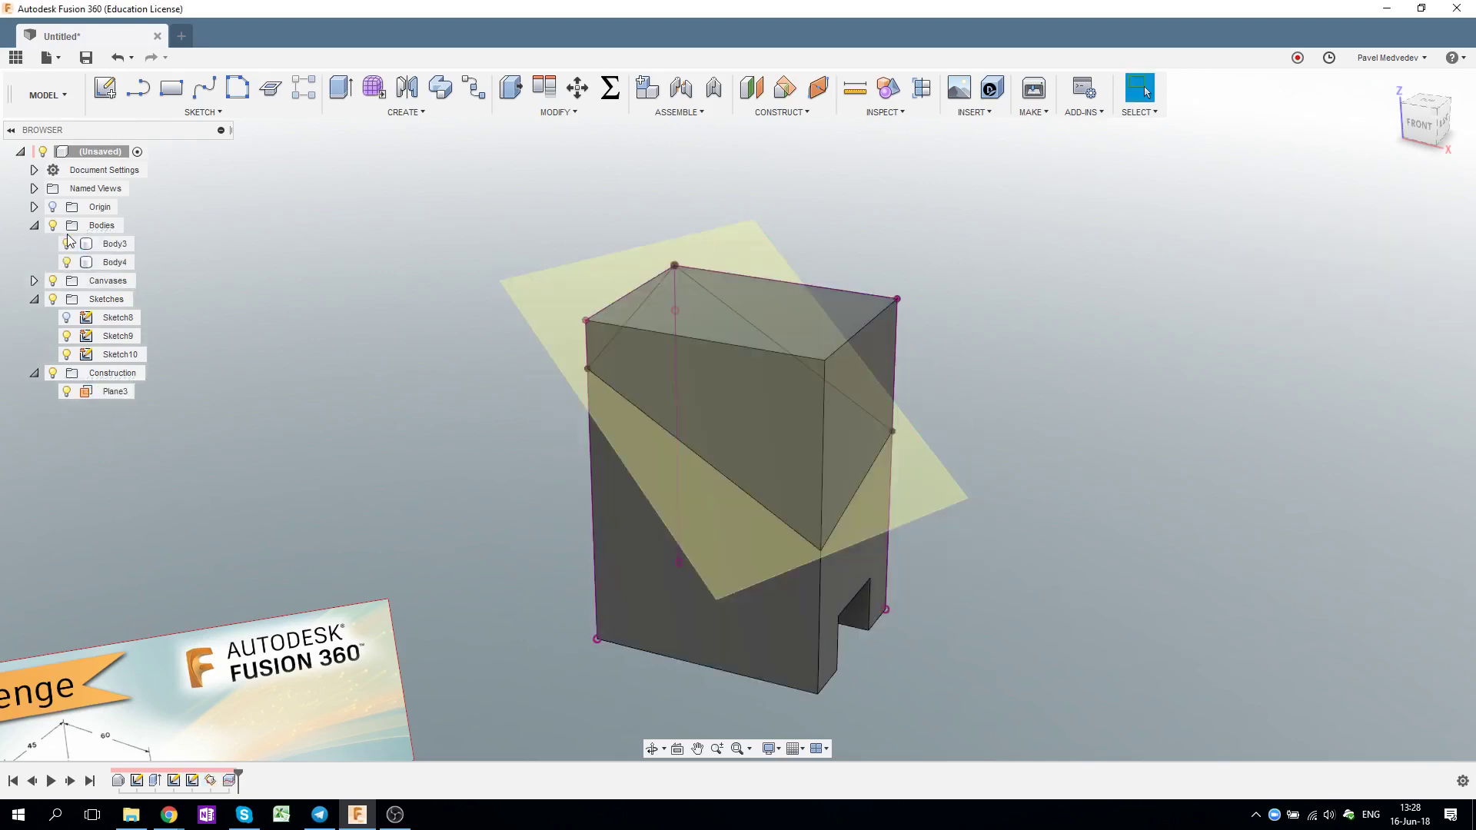
# Step: Hide Body4, Plane3, Sketch10 and Sketch9 to leave the sloped-top block
pyautogui.click(67, 262)
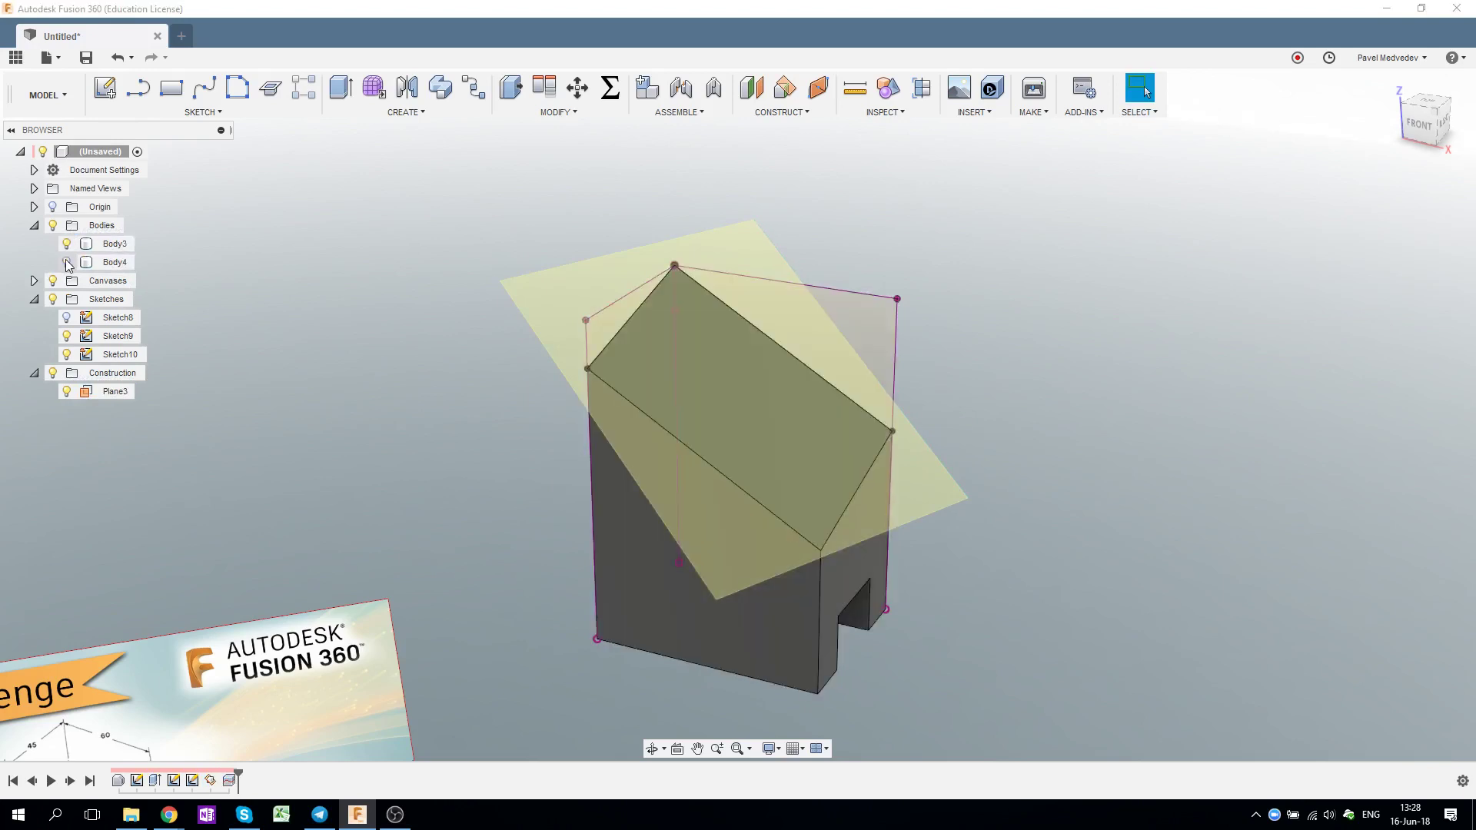
pyautogui.click(66, 391)
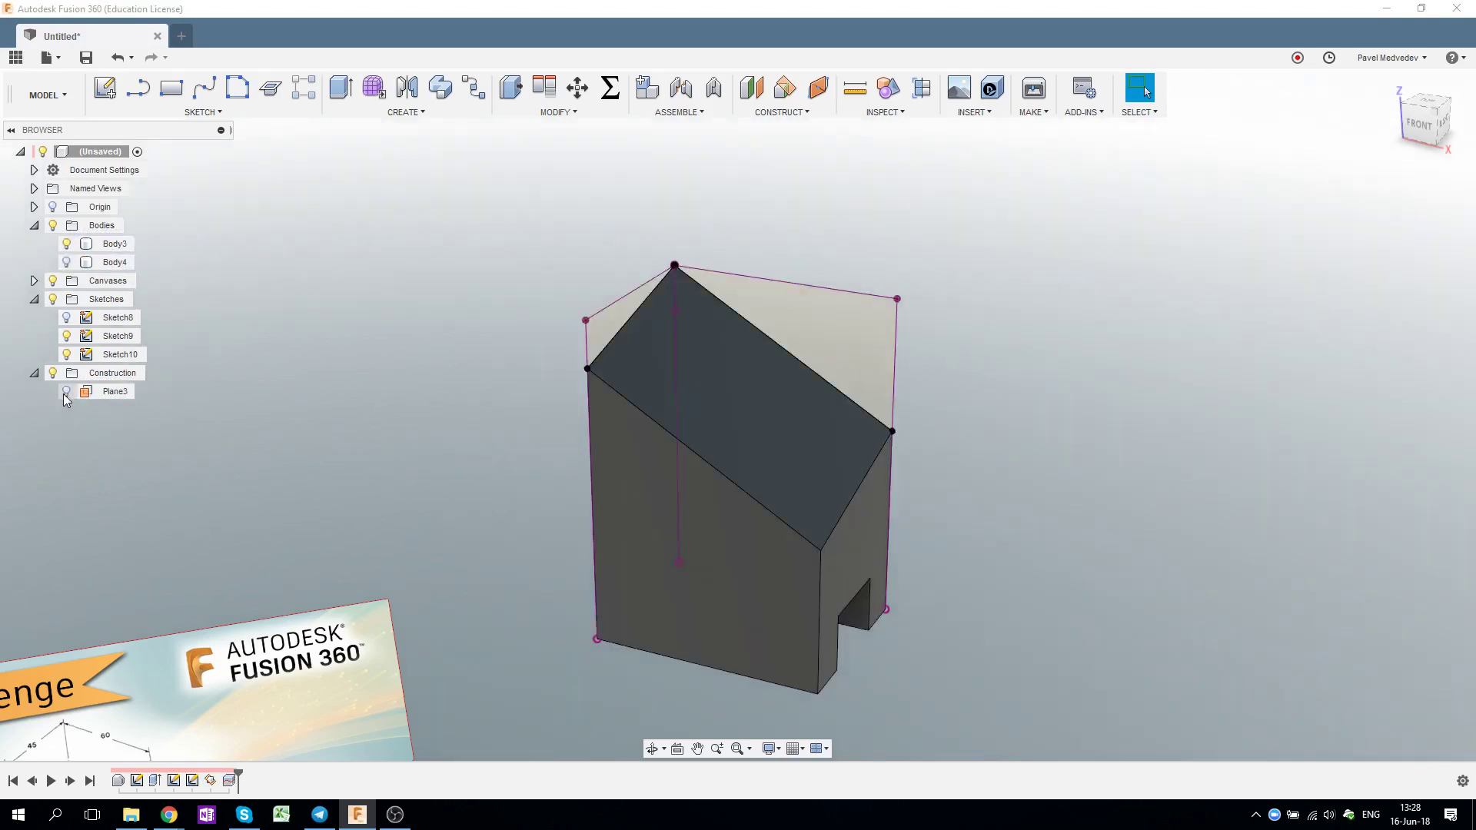
pyautogui.click(66, 354)
pyautogui.click(67, 336)
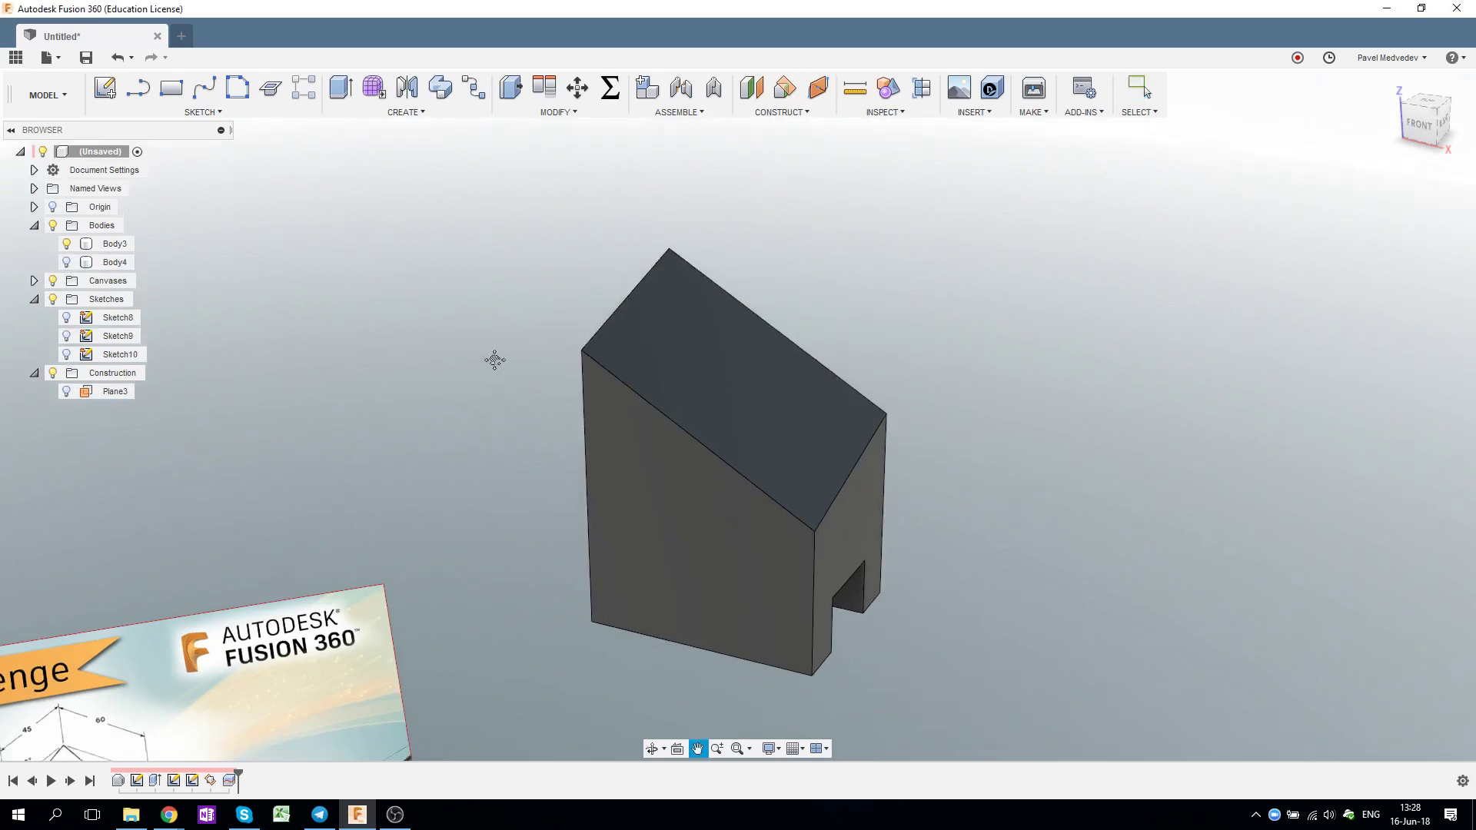
pyautogui.moveTo(1081, 349)
pyautogui.keyDown('shift'); pyautogui.mouseDown(button='middle')
pyautogui.moveTo(1005, 345)
pyautogui.moveTo(1022, 333)
pyautogui.moveTo(1042, 359)
pyautogui.mouseUp(button='middle'); pyautogui.keyUp('shift')
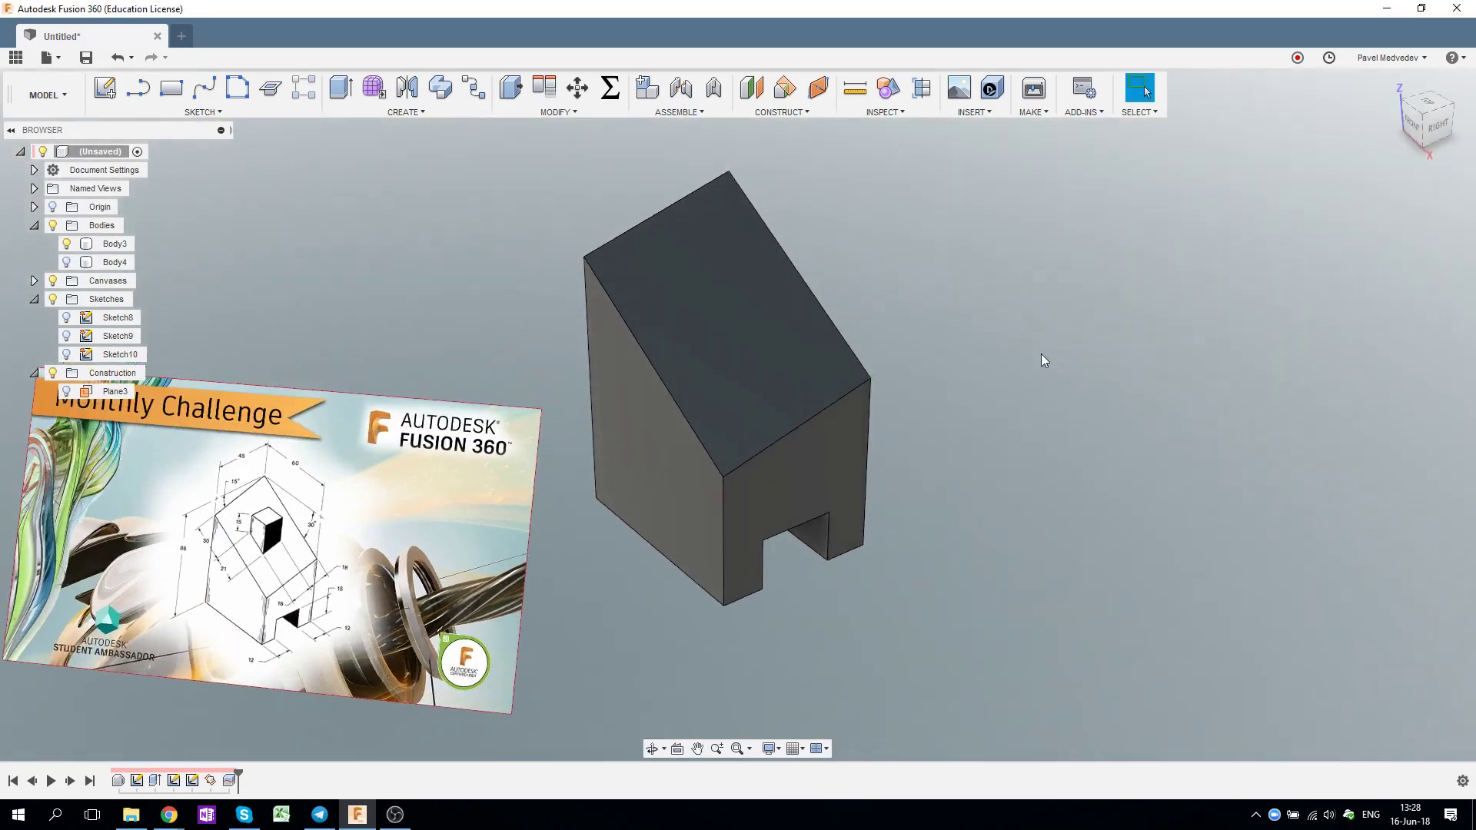
pyautogui.scroll(1, 607, 615)
pyautogui.scroll(1, 584, 569)
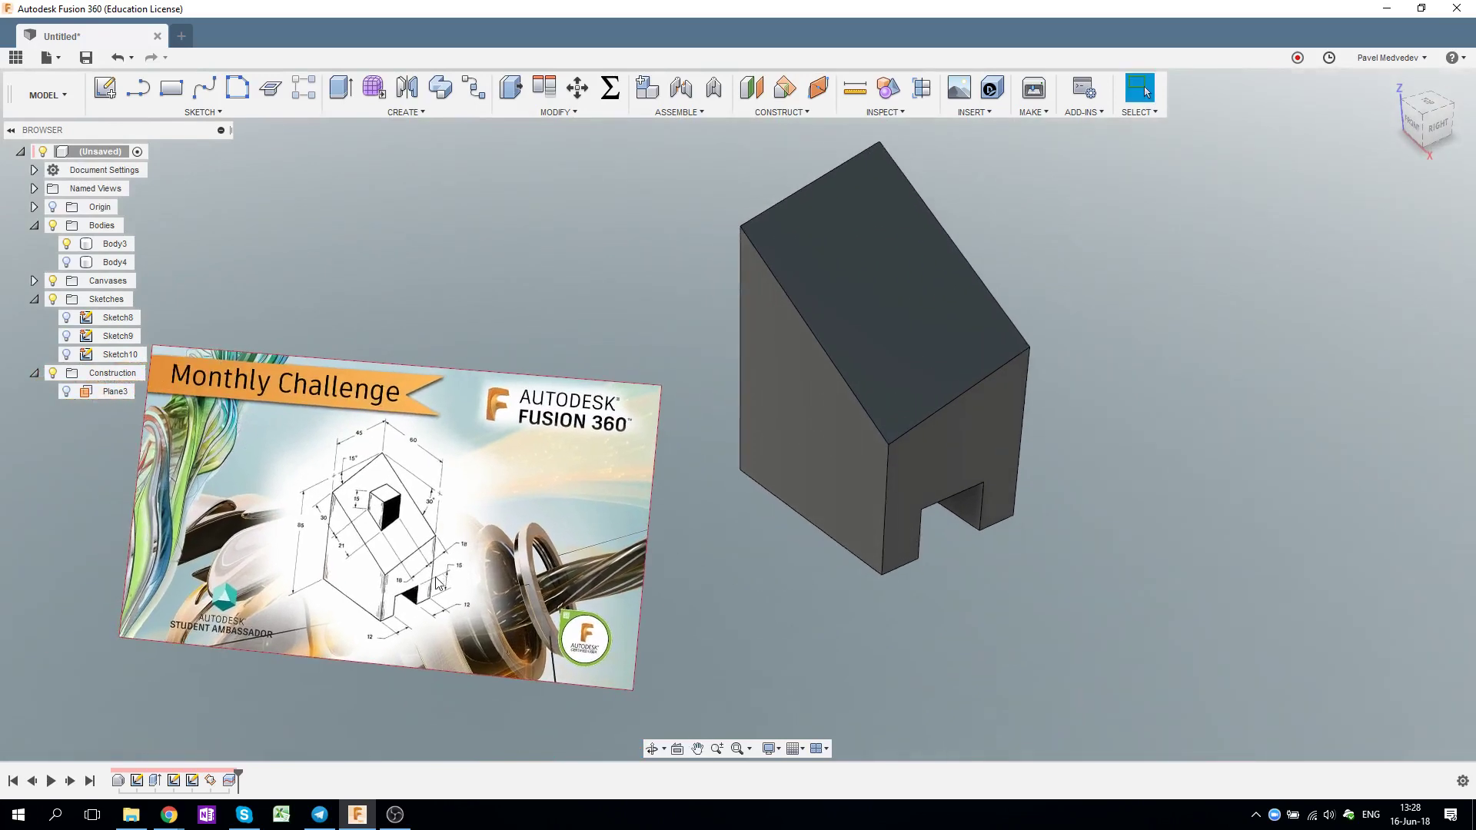
pyautogui.scroll(2, 569, 538)
pyautogui.scroll(2, 556, 511)
pyautogui.scroll(1, 557, 511)
pyautogui.scroll(1, 565, 519)
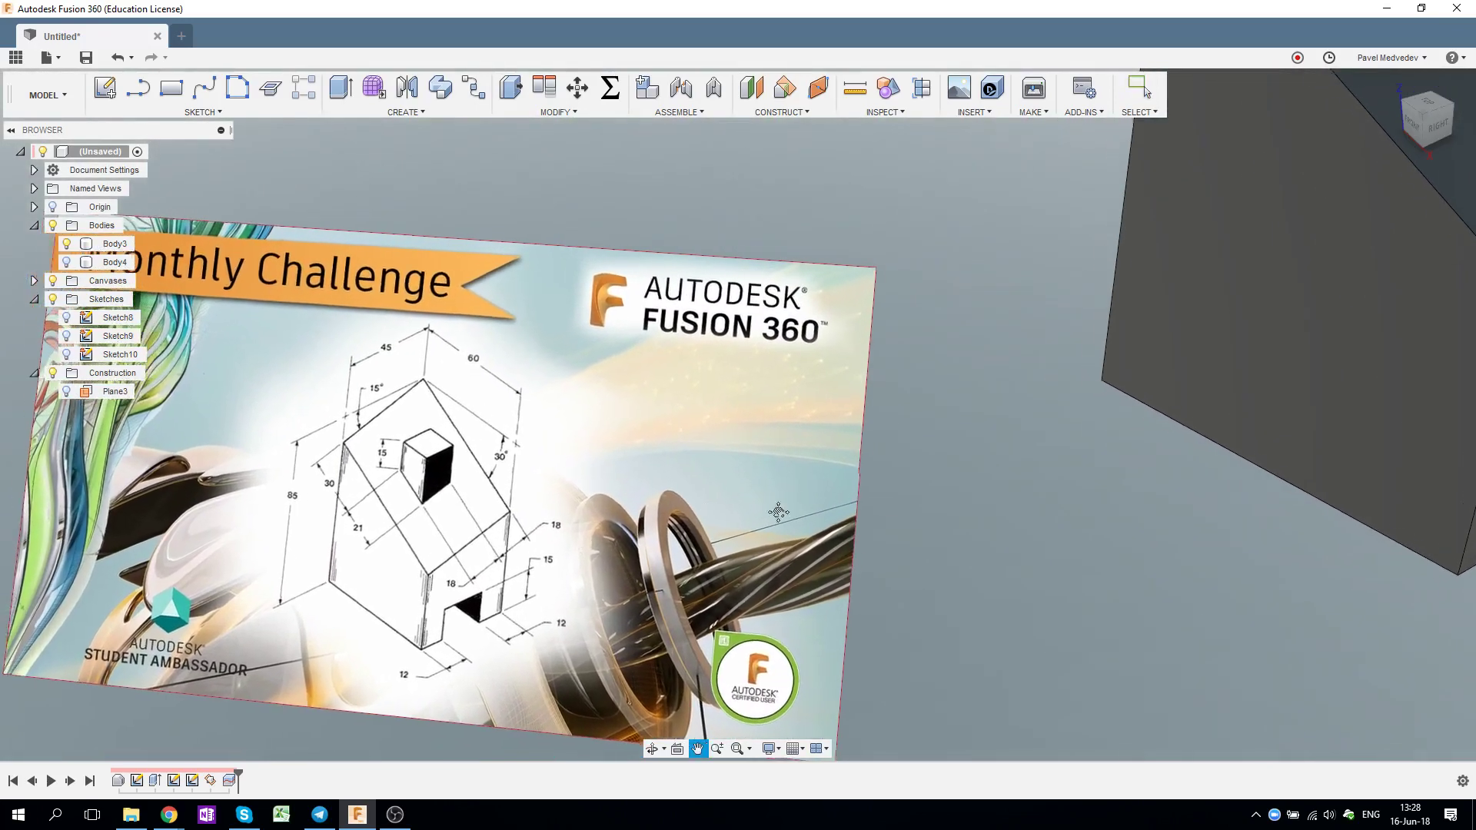
pyautogui.scroll(1, 573, 526)
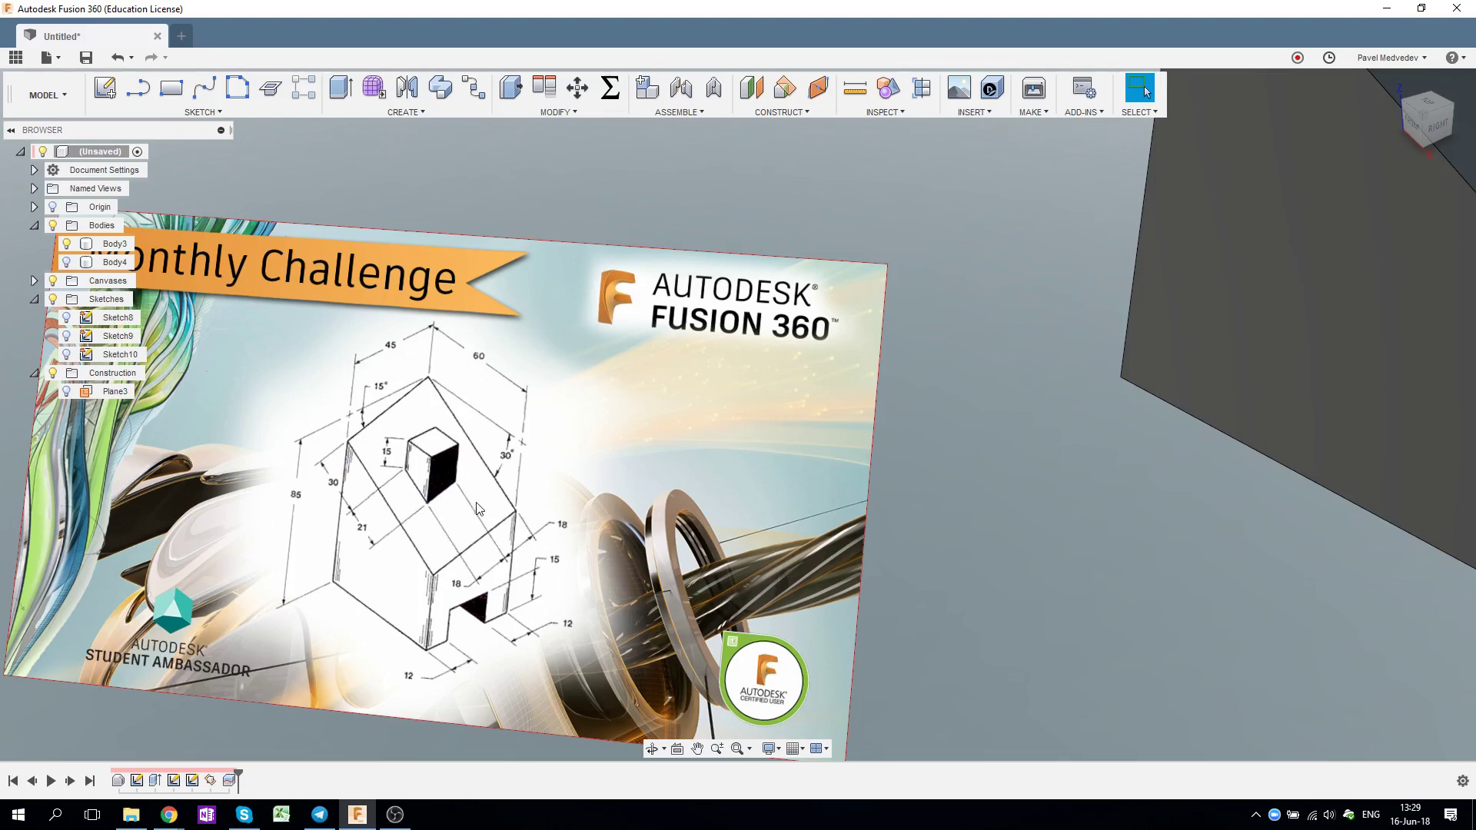
pyautogui.keyDown('shift'); pyautogui.moveTo(505, 448); pyautogui.dragTo(591, 642, button='middle'); pyautogui.keyUp('shift')
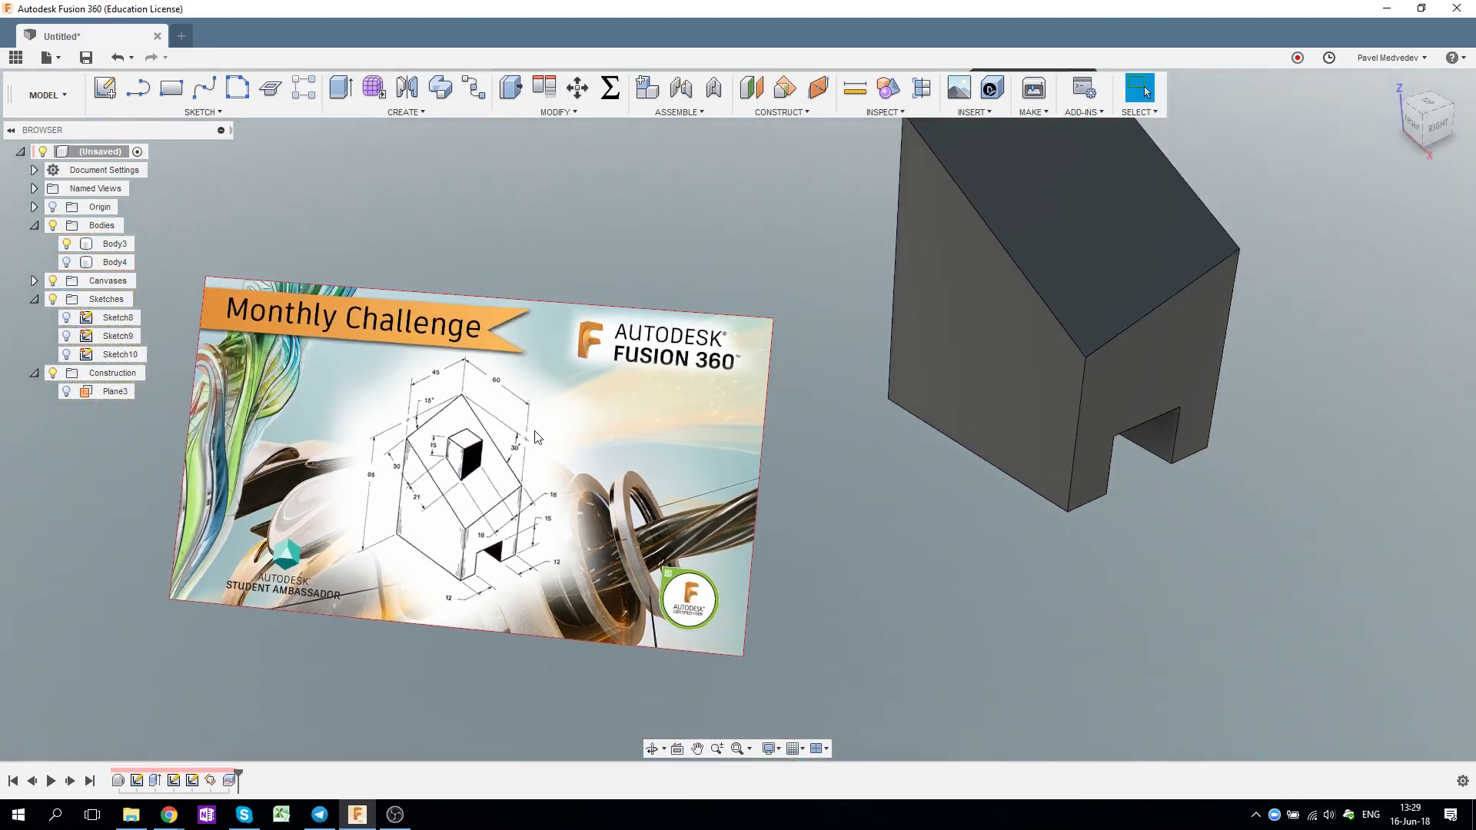
# Step: Start a new sketch on the block's sloped top face
pyautogui.click(105, 87)
pyautogui.click(703, 450)
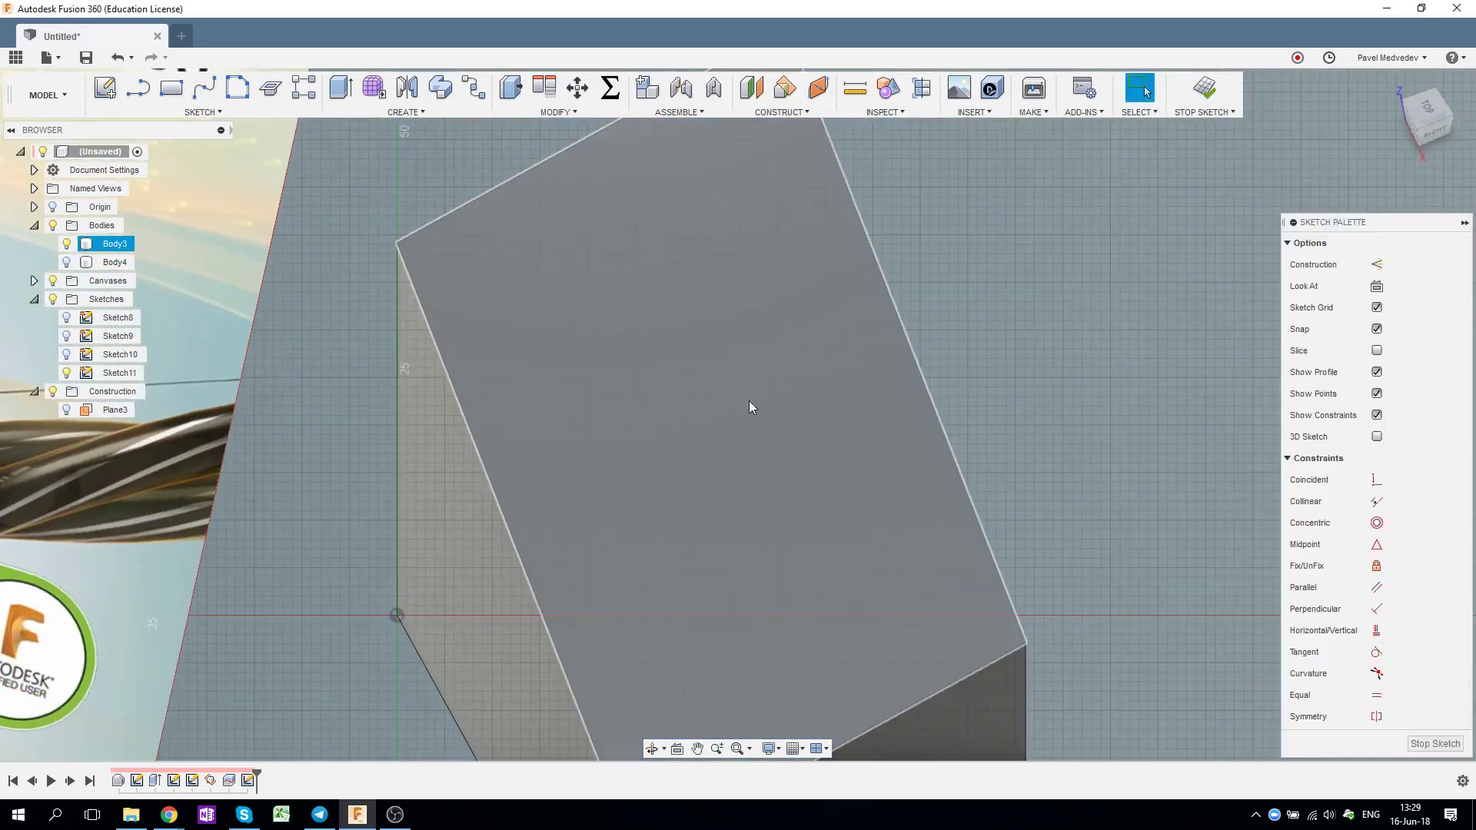
pyautogui.scroll(-3, 753, 385)
pyautogui.scroll(-2, 753, 384)
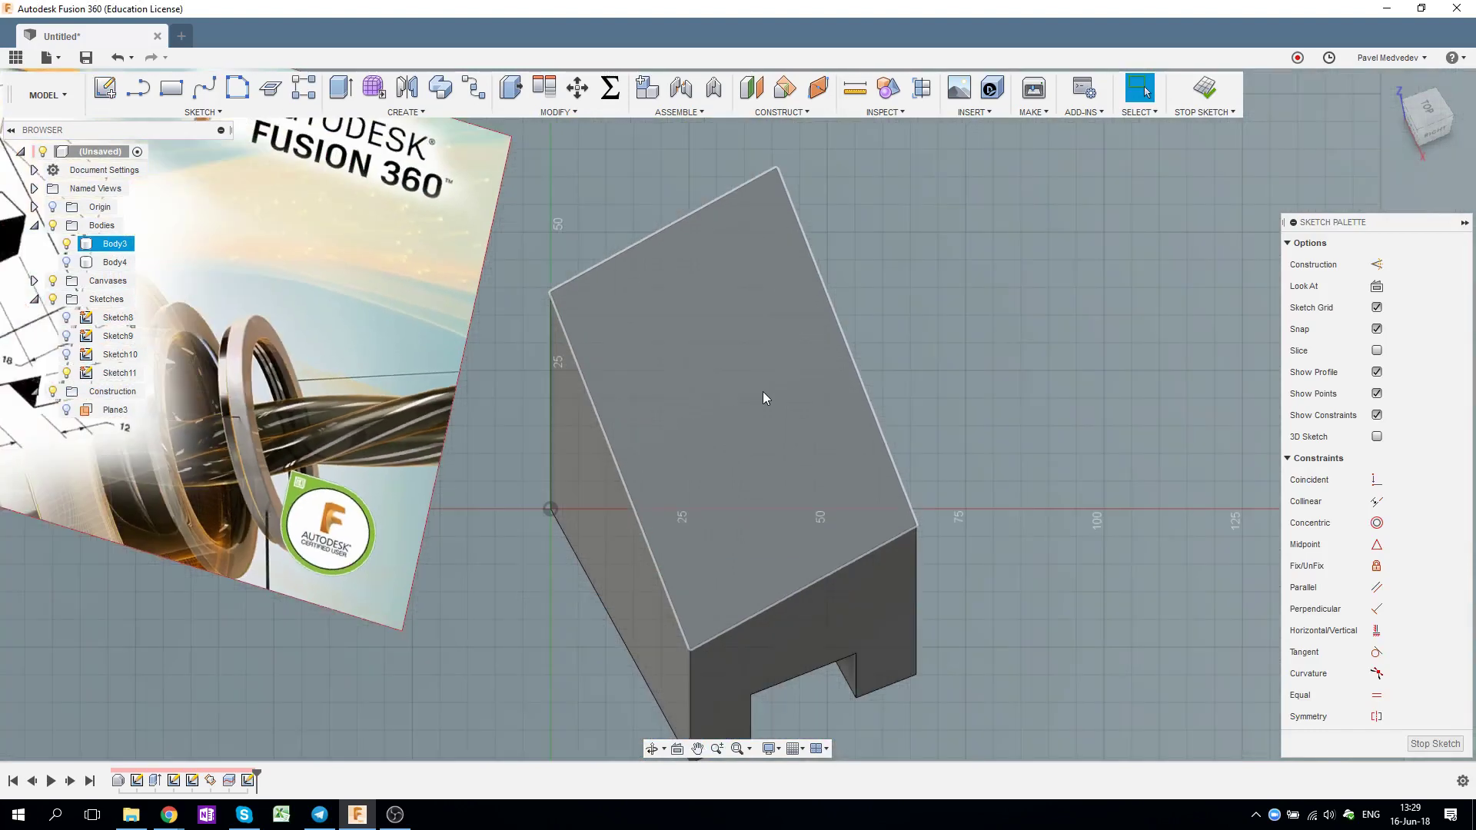
# Step: Draw four connected lines forming a closed square in the middle of the slope
pyautogui.press('l')
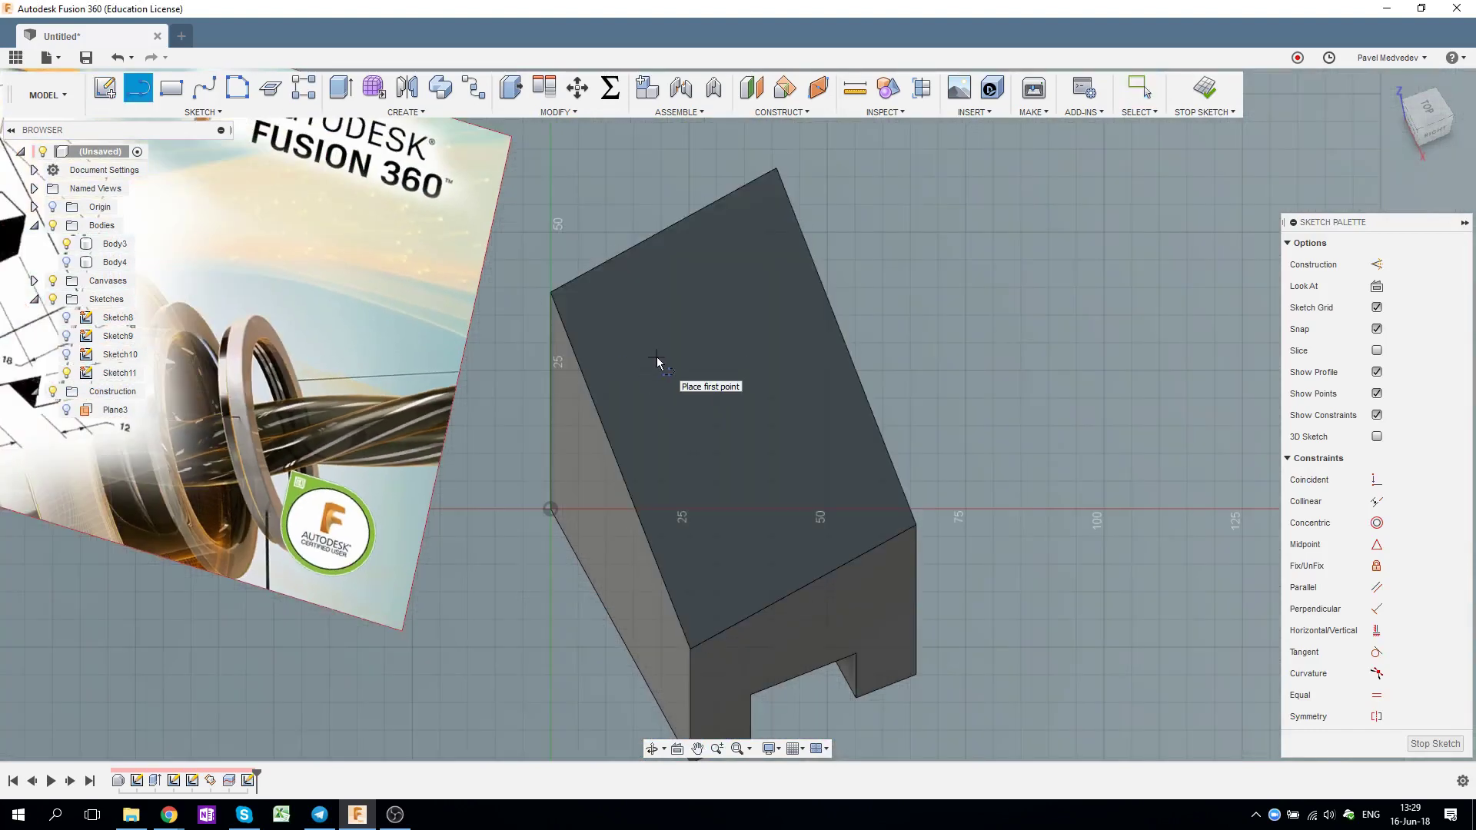
pyautogui.click(657, 359)
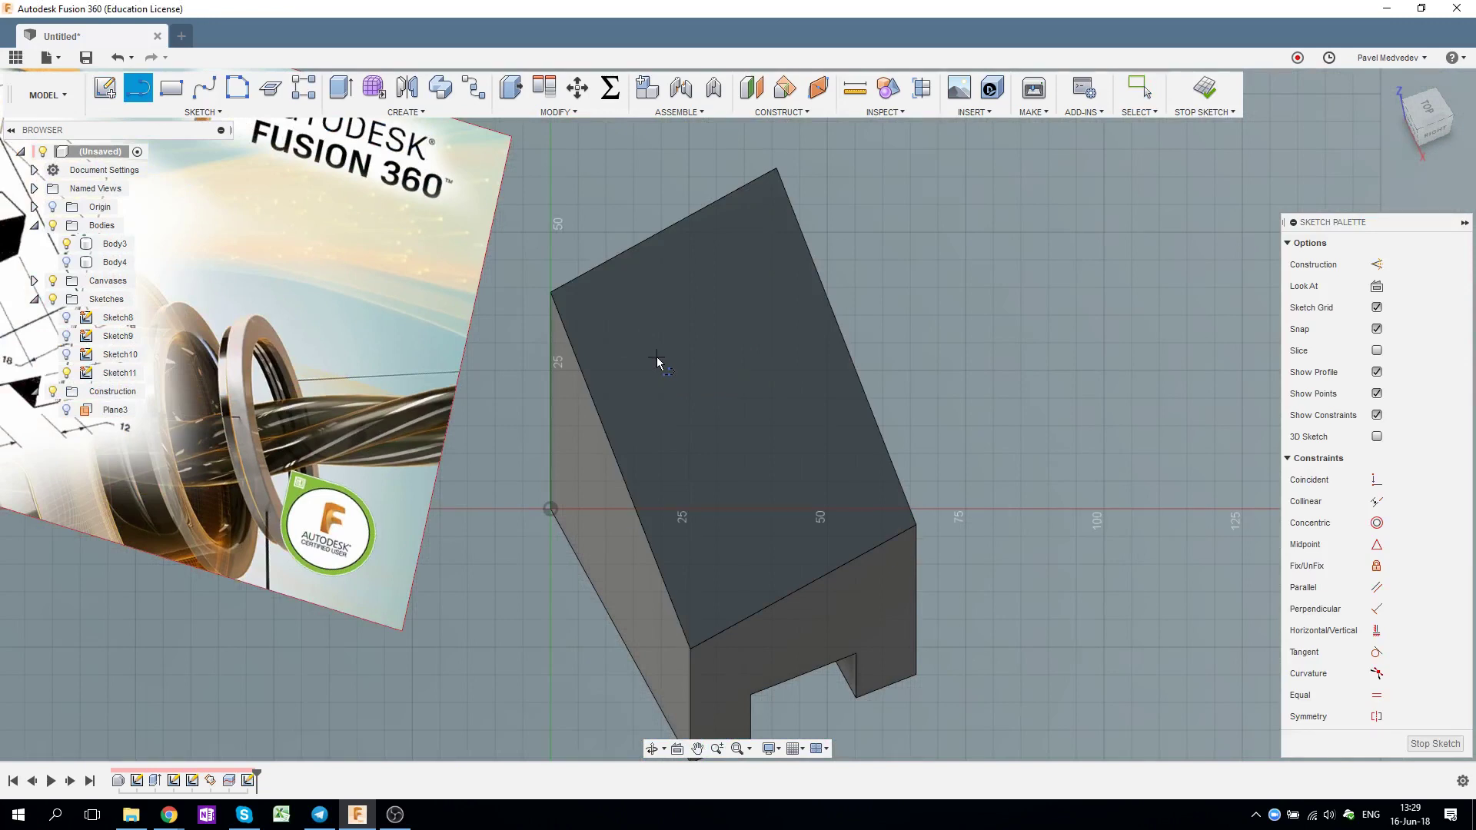
pyautogui.click(732, 304)
pyautogui.moveTo(731, 305); pyautogui.dragTo(798, 431)
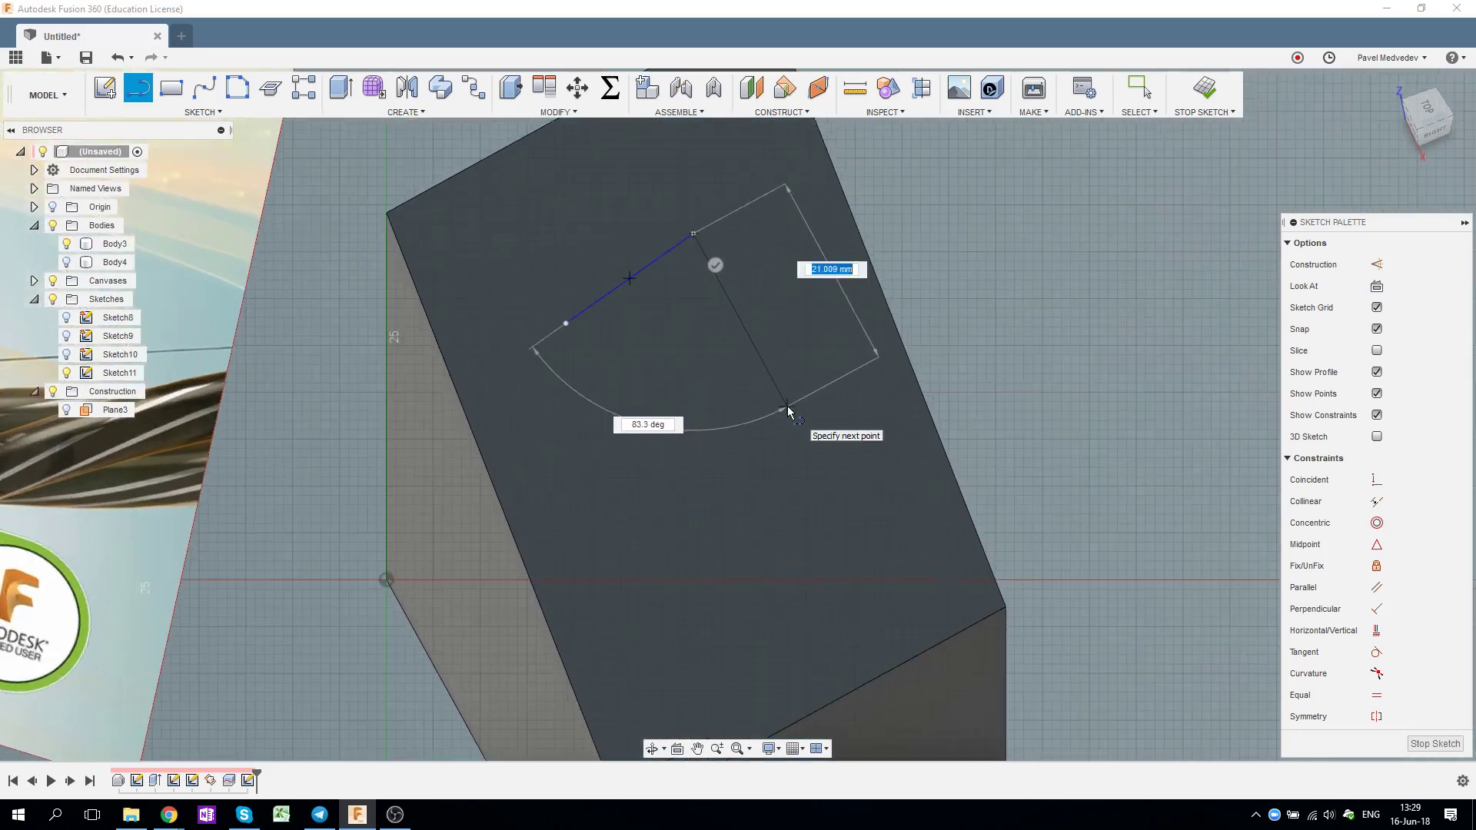
pyautogui.scroll(2, 796, 429)
pyautogui.click(780, 419)
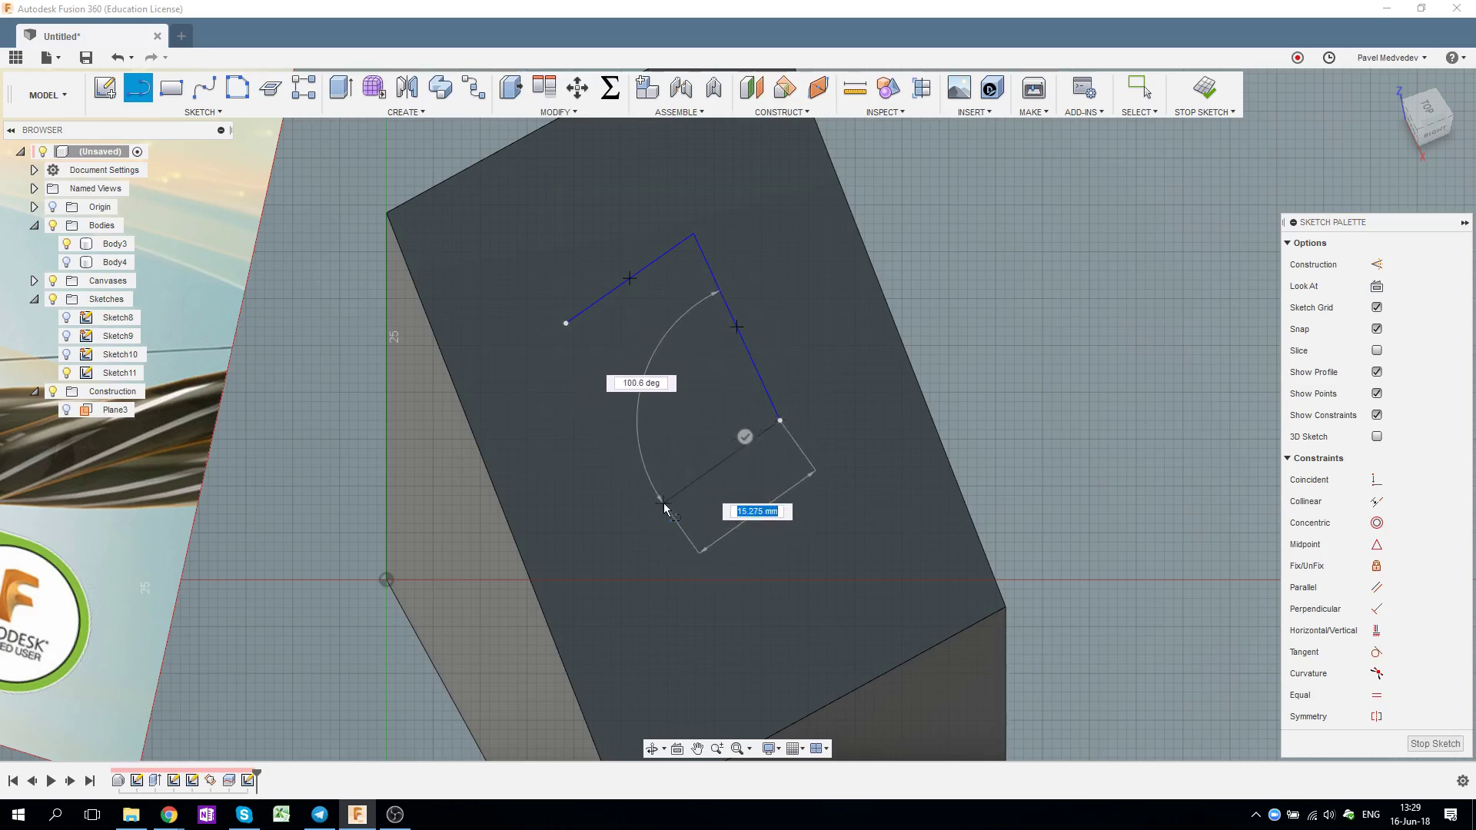
pyautogui.click(665, 505)
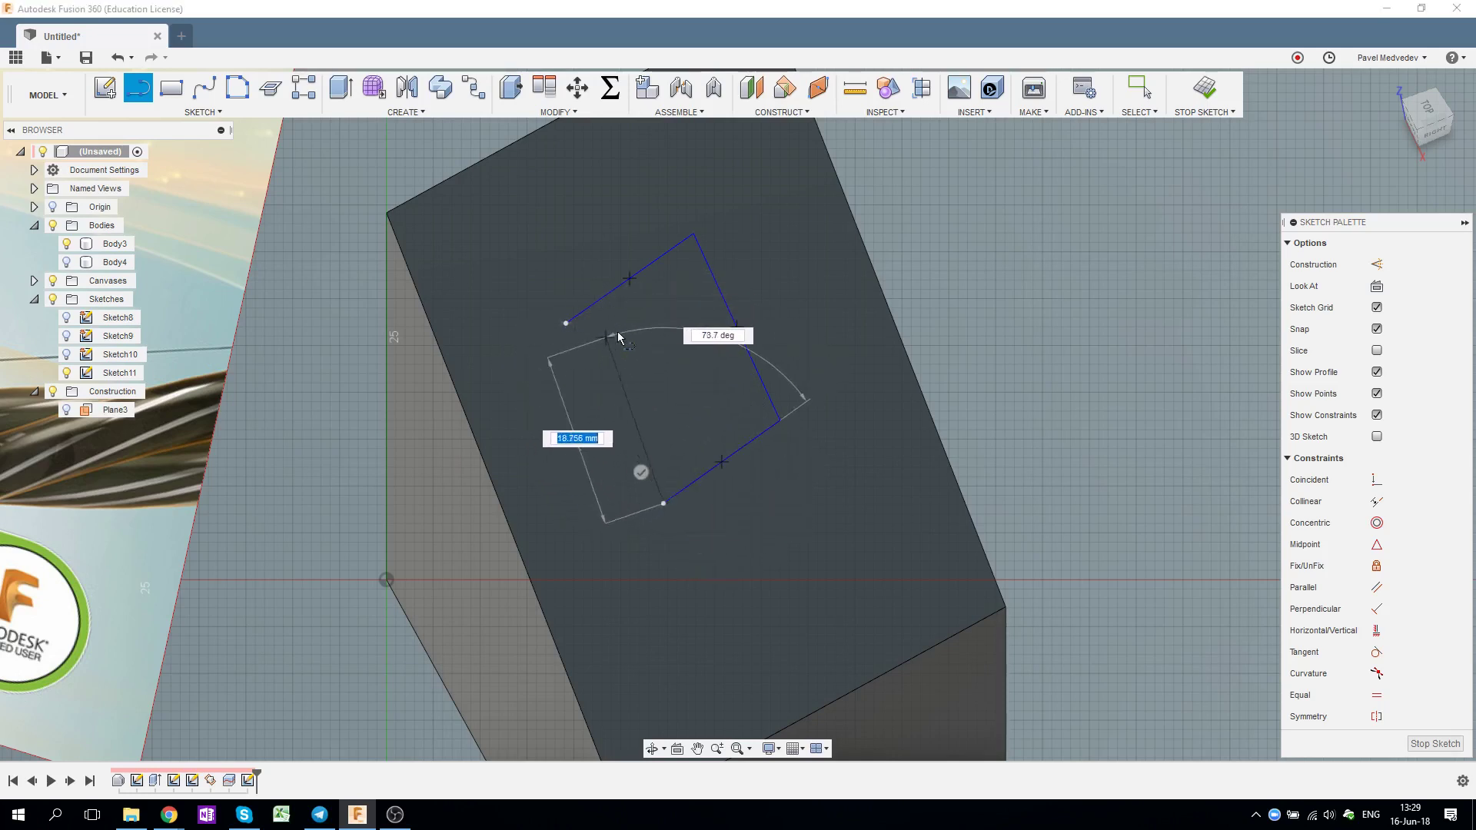
pyautogui.click(567, 324)
pyautogui.scroll(-2, 912, 382)
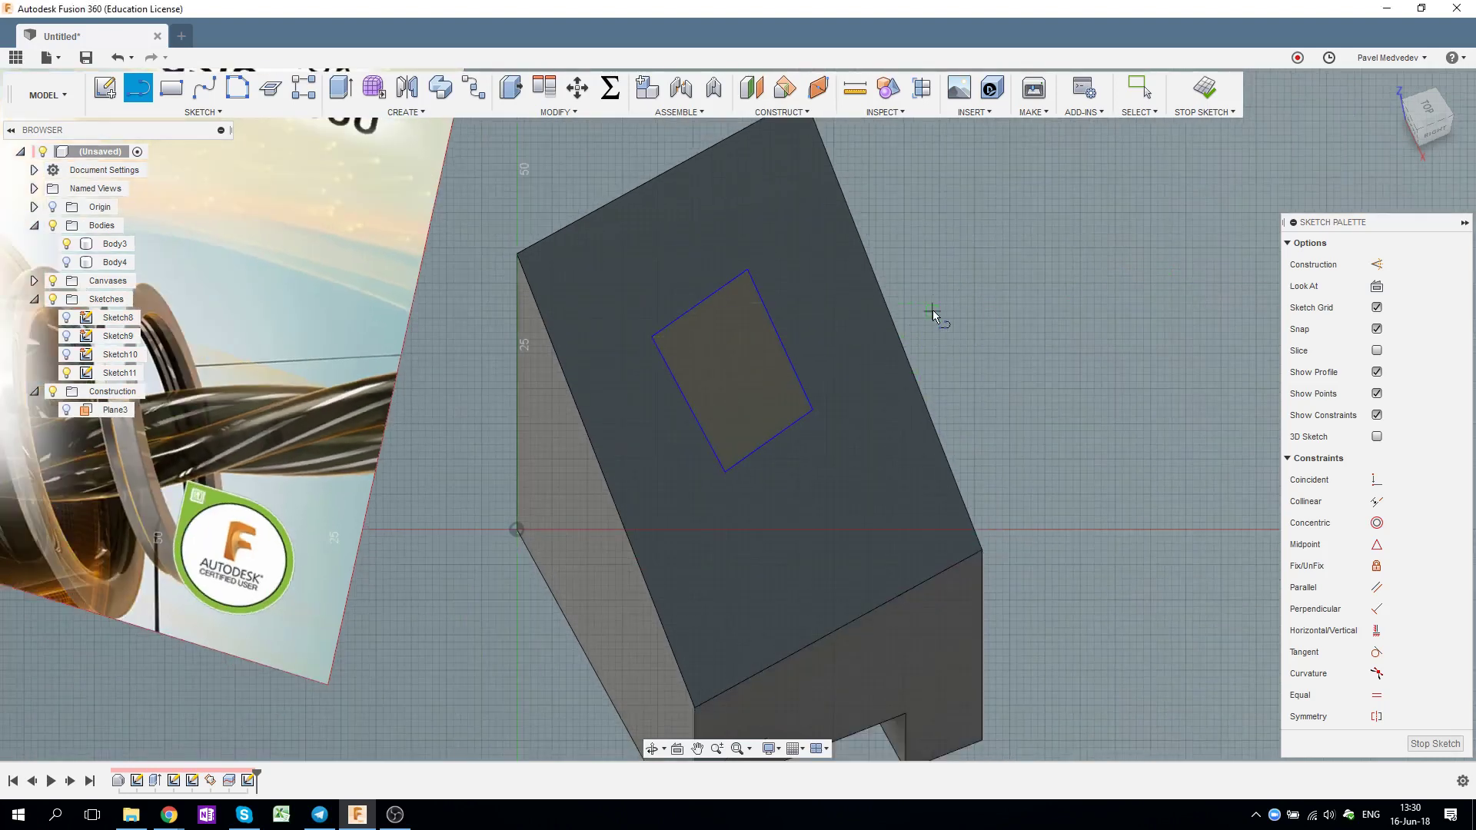
pyautogui.press('Escape')
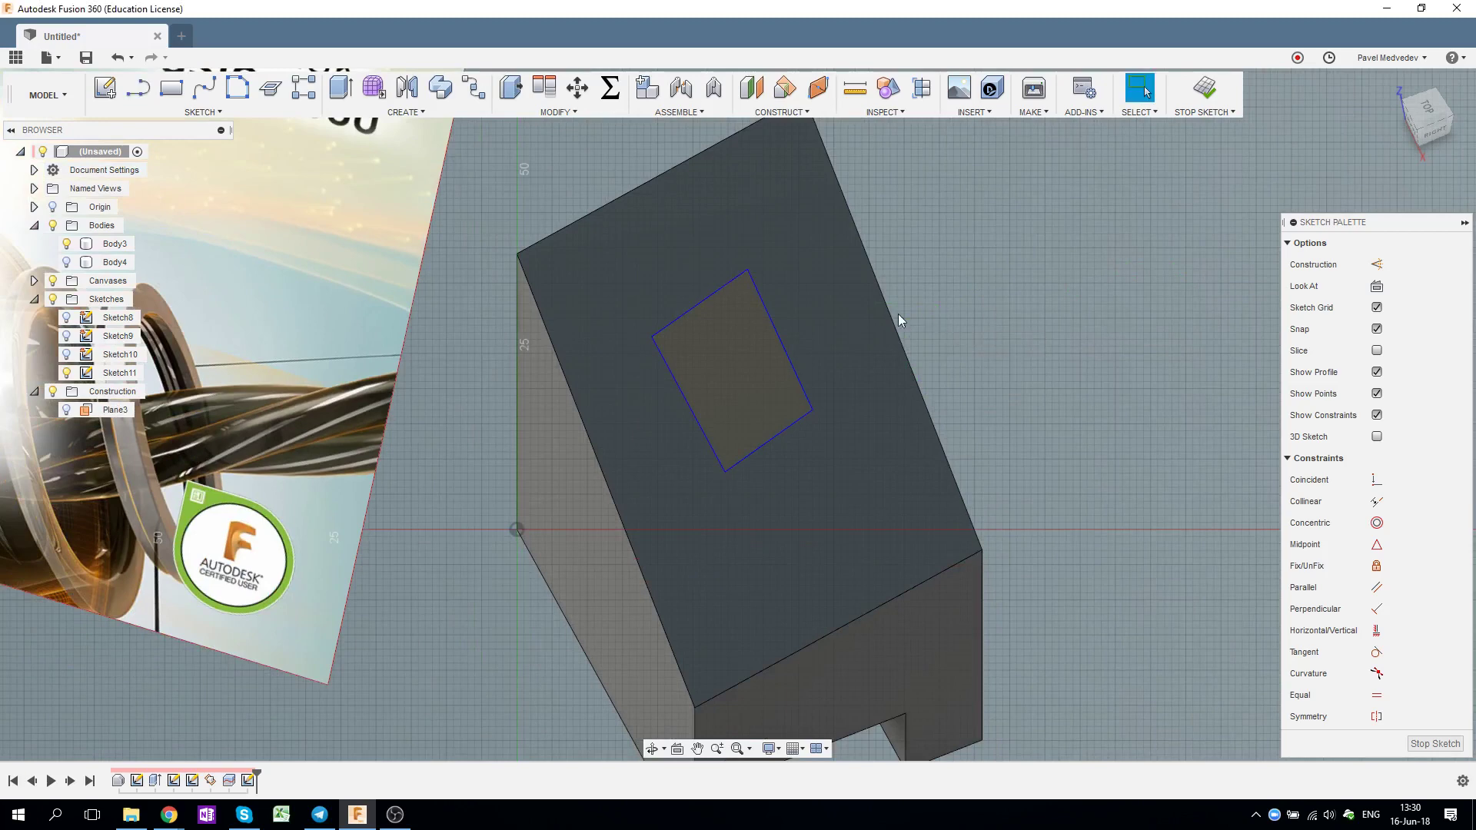
# Step: Project the sloped top face's edges into the sketch
pyautogui.press('p')
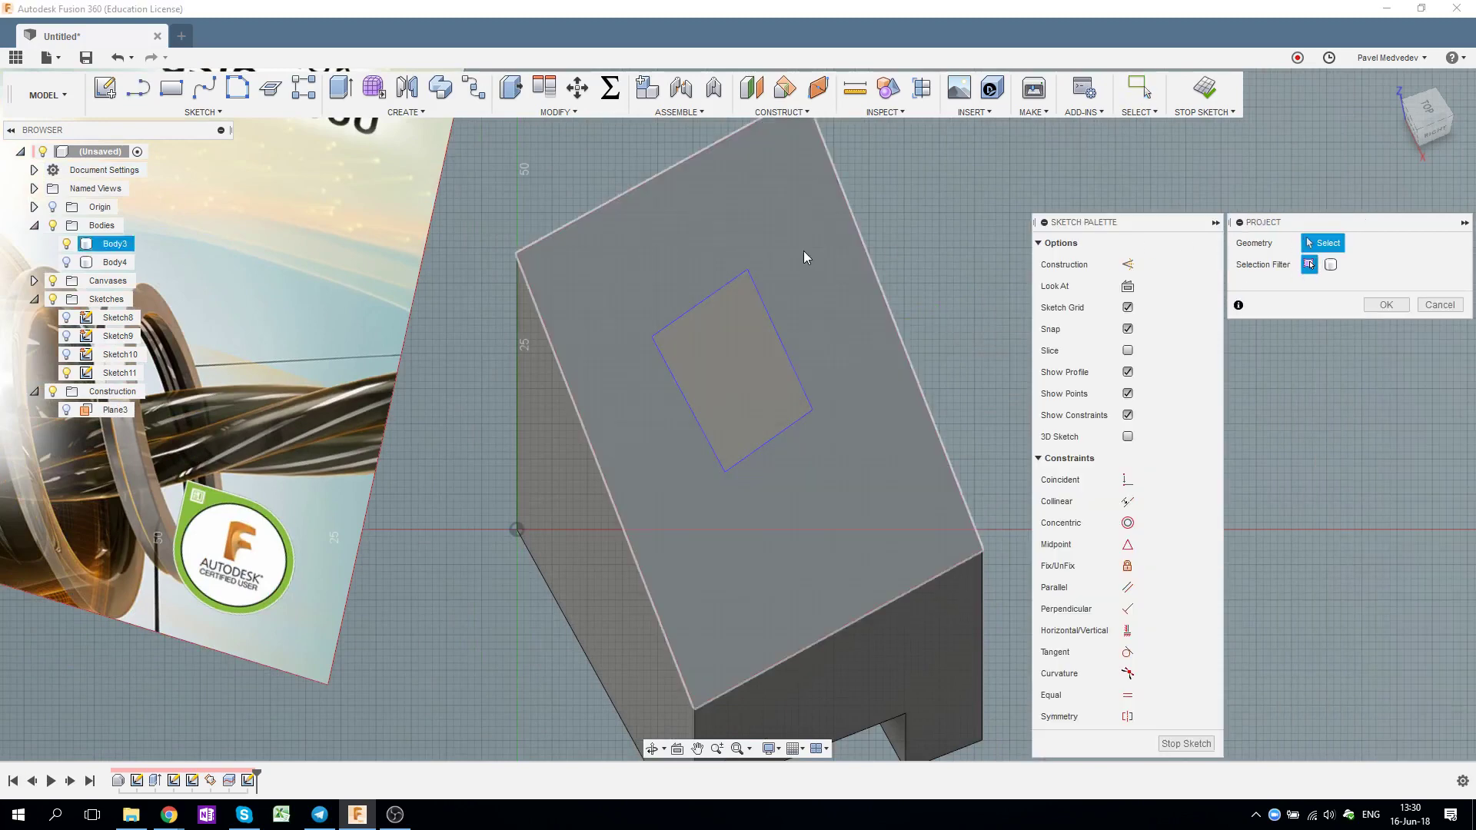
pyautogui.click(804, 251)
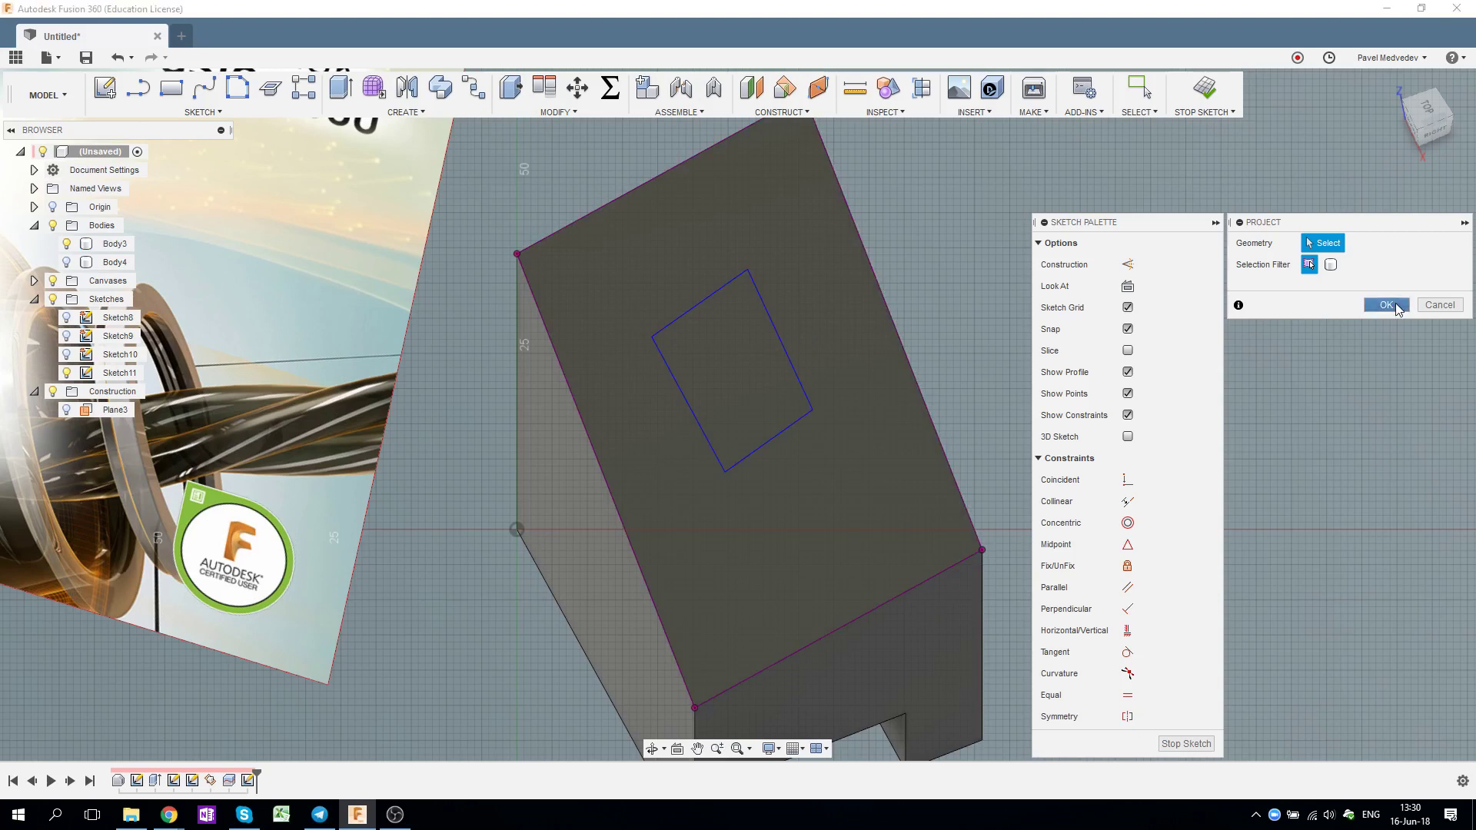
pyautogui.click(1395, 308)
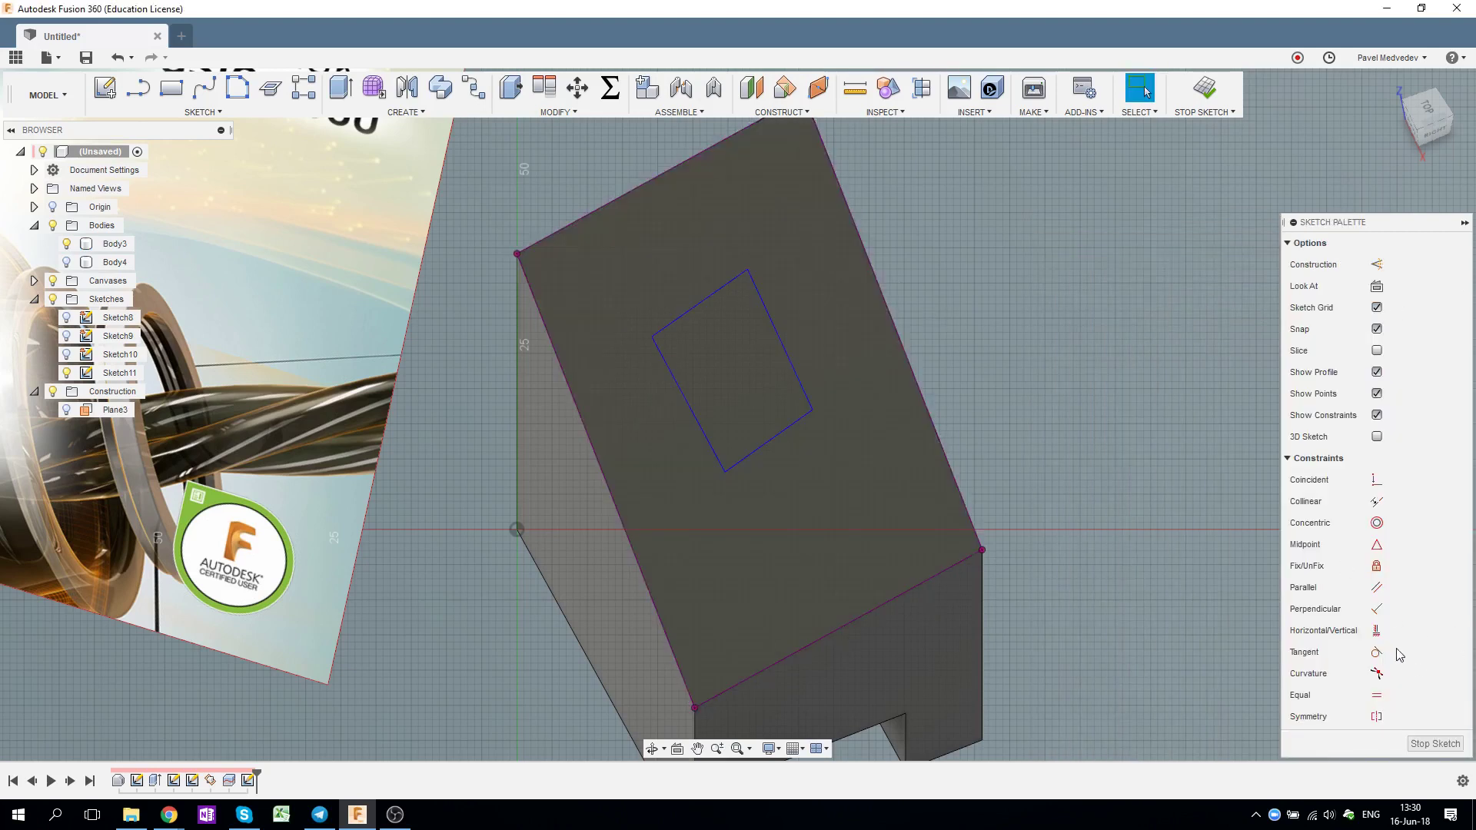
# Step: Constrain the rectangle's sides parallel to the face edges and to each other
pyautogui.click(1375, 587)
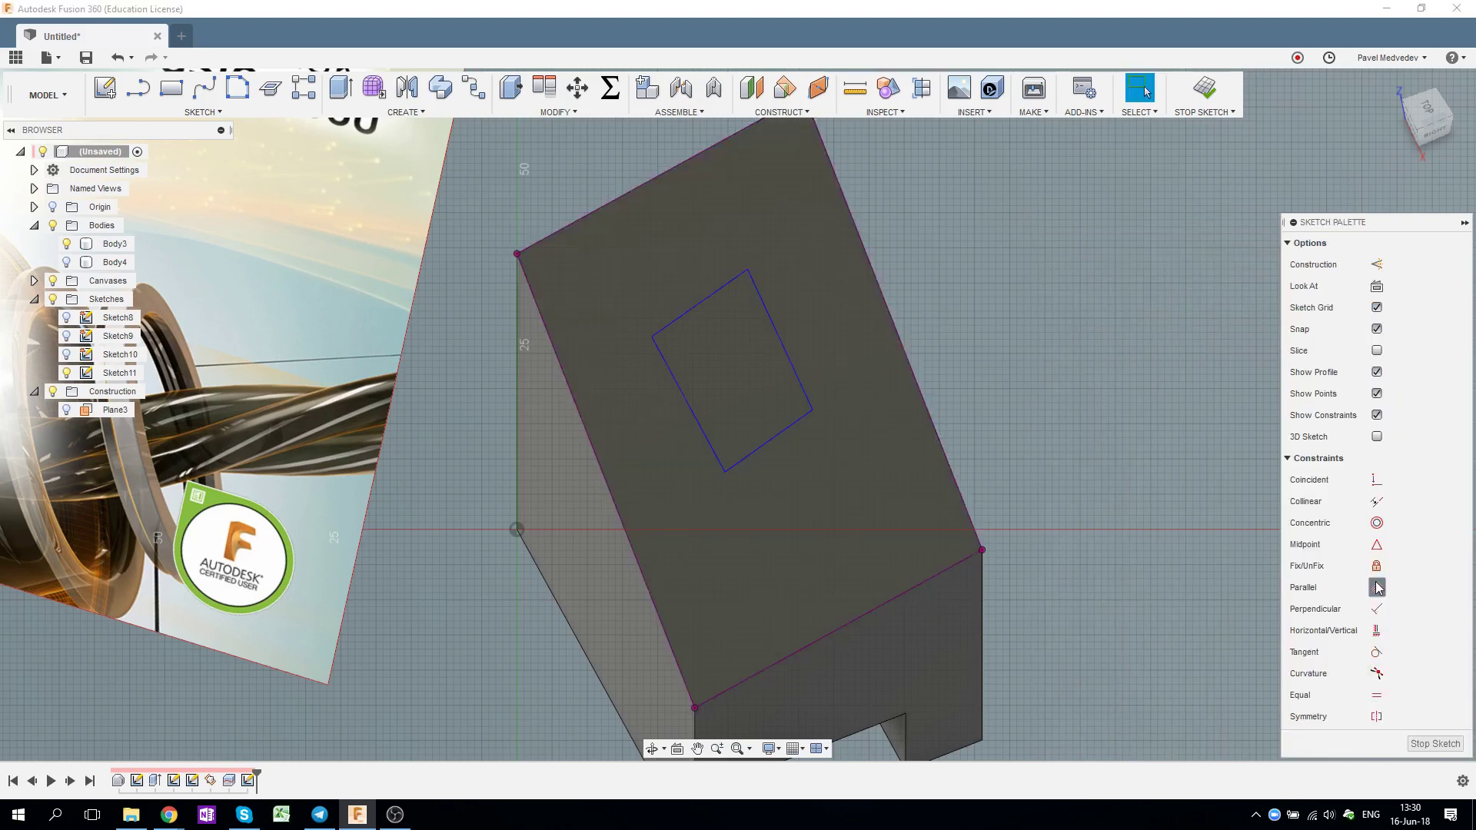
pyautogui.click(795, 370)
pyautogui.click(880, 300)
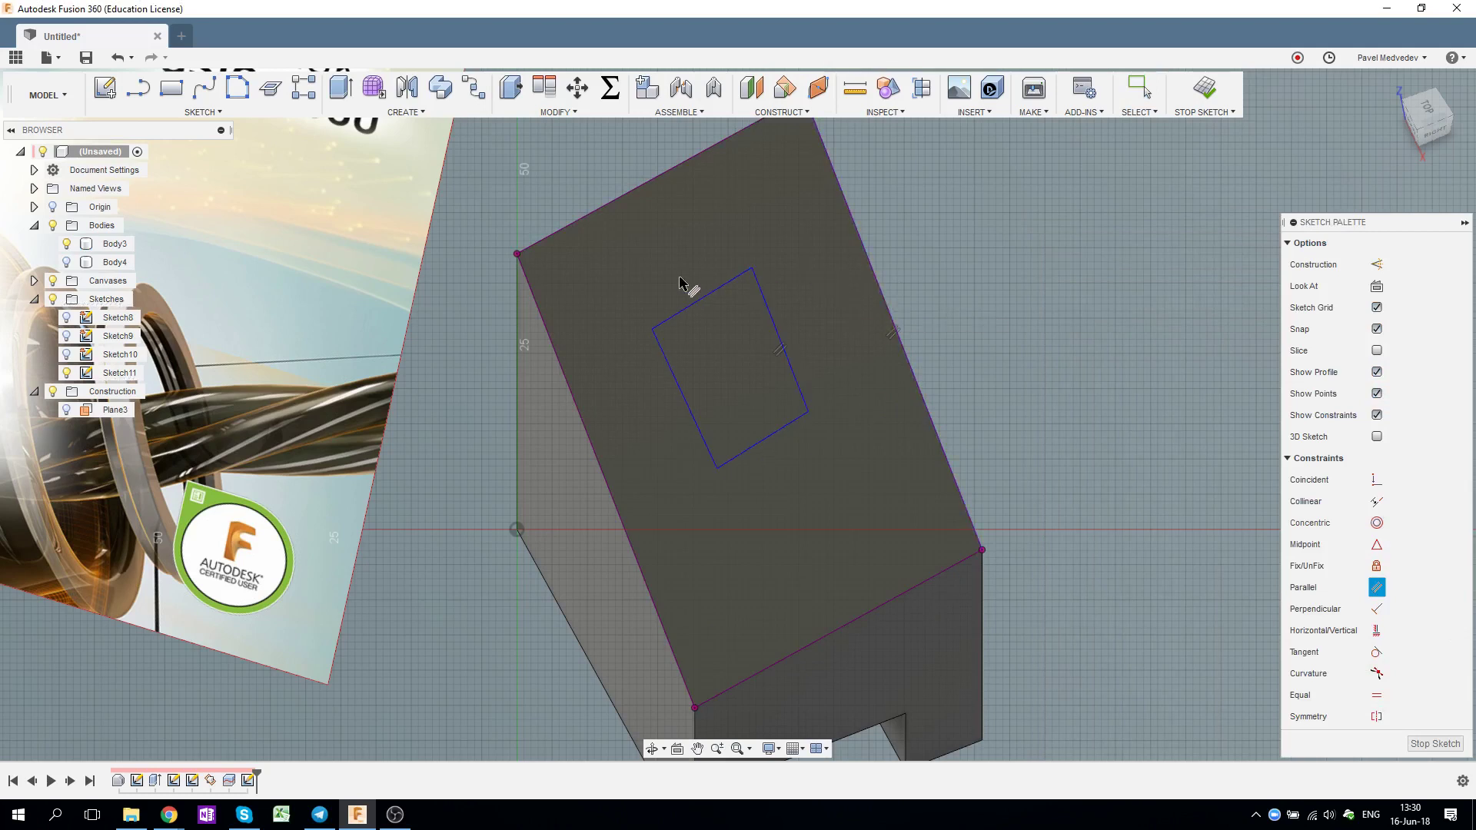
pyautogui.click(695, 308)
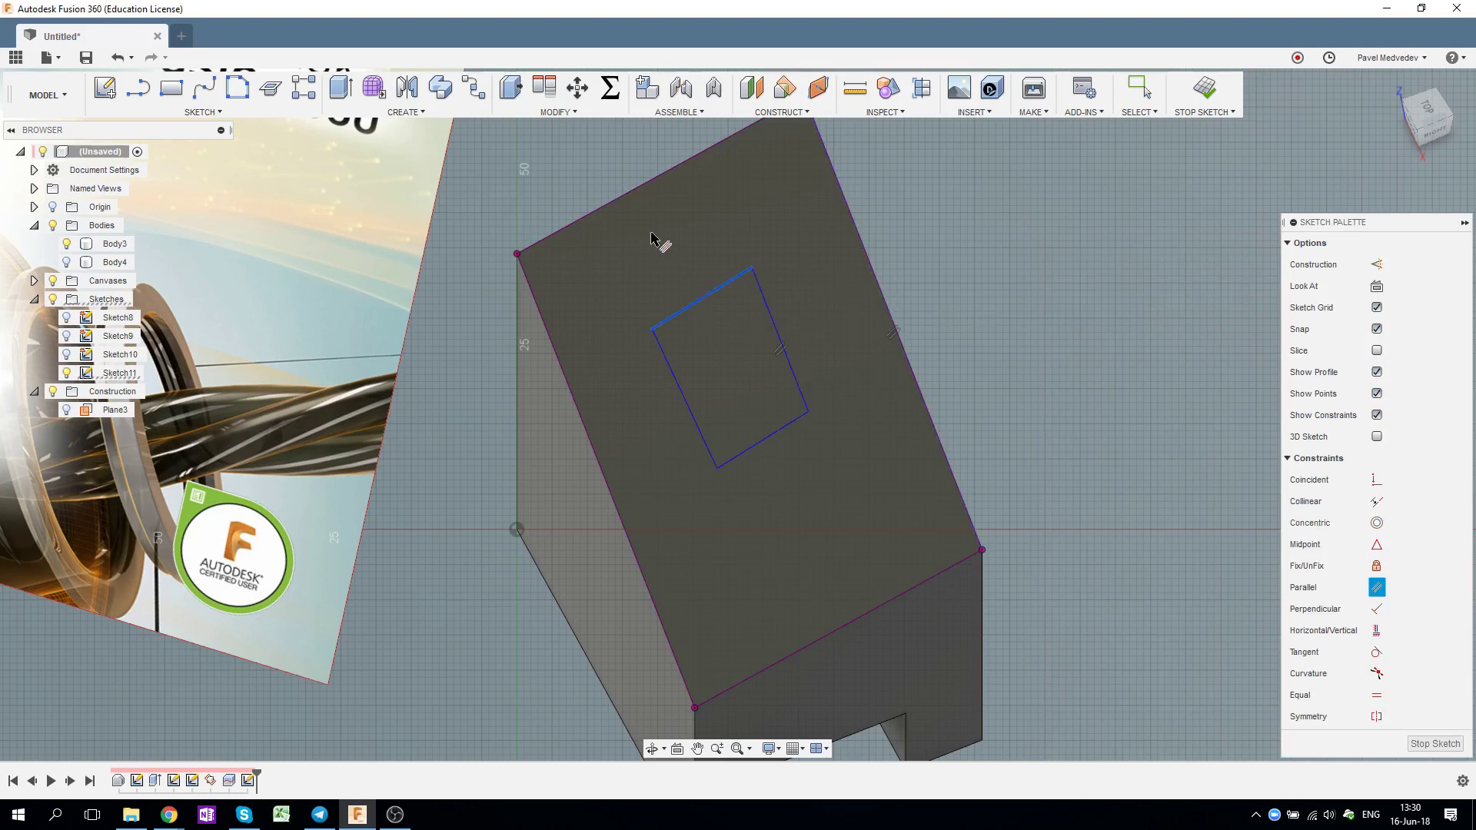
pyautogui.click(643, 190)
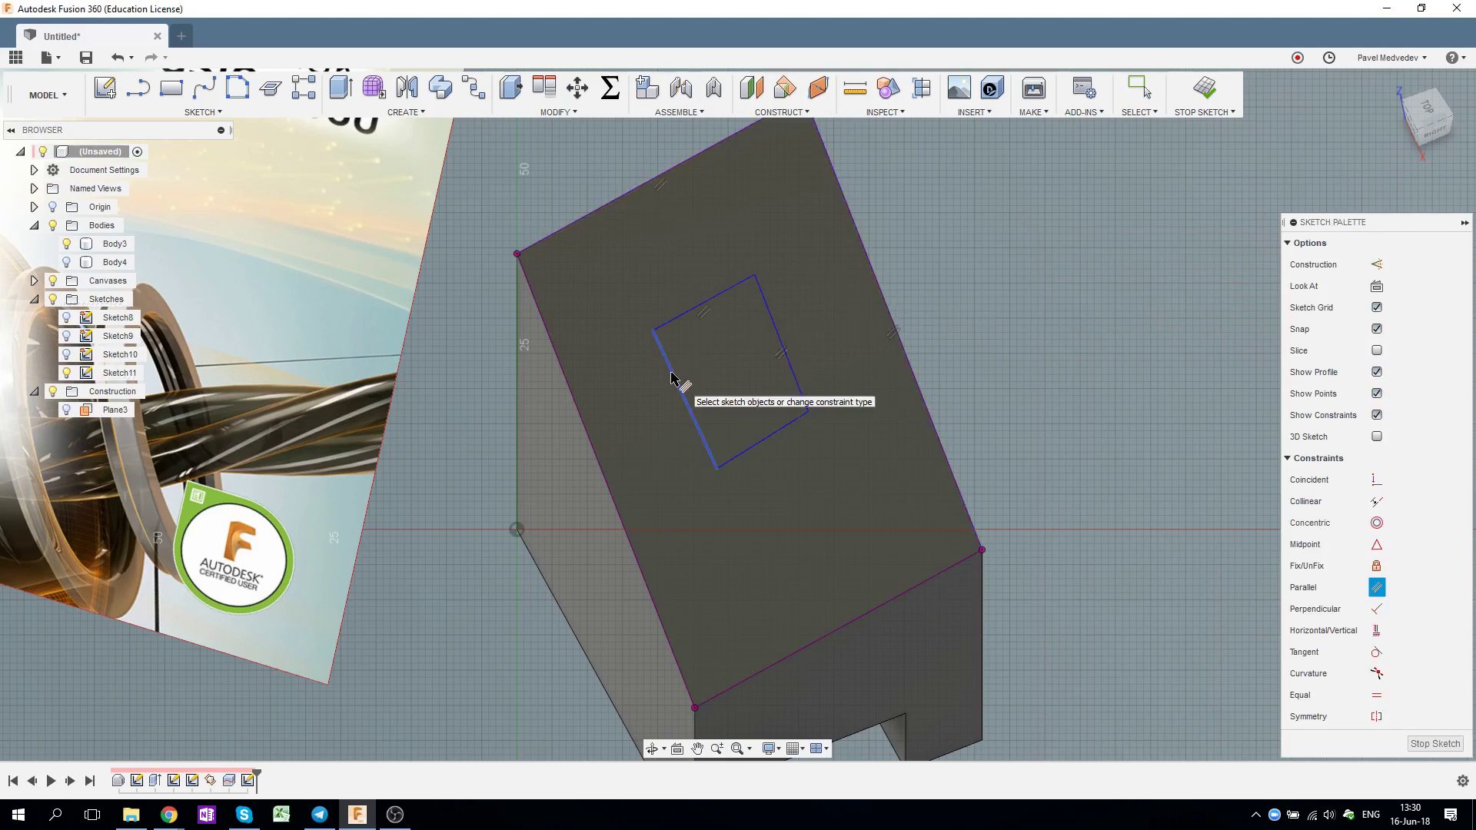
pyautogui.click(671, 378)
pyautogui.click(781, 336)
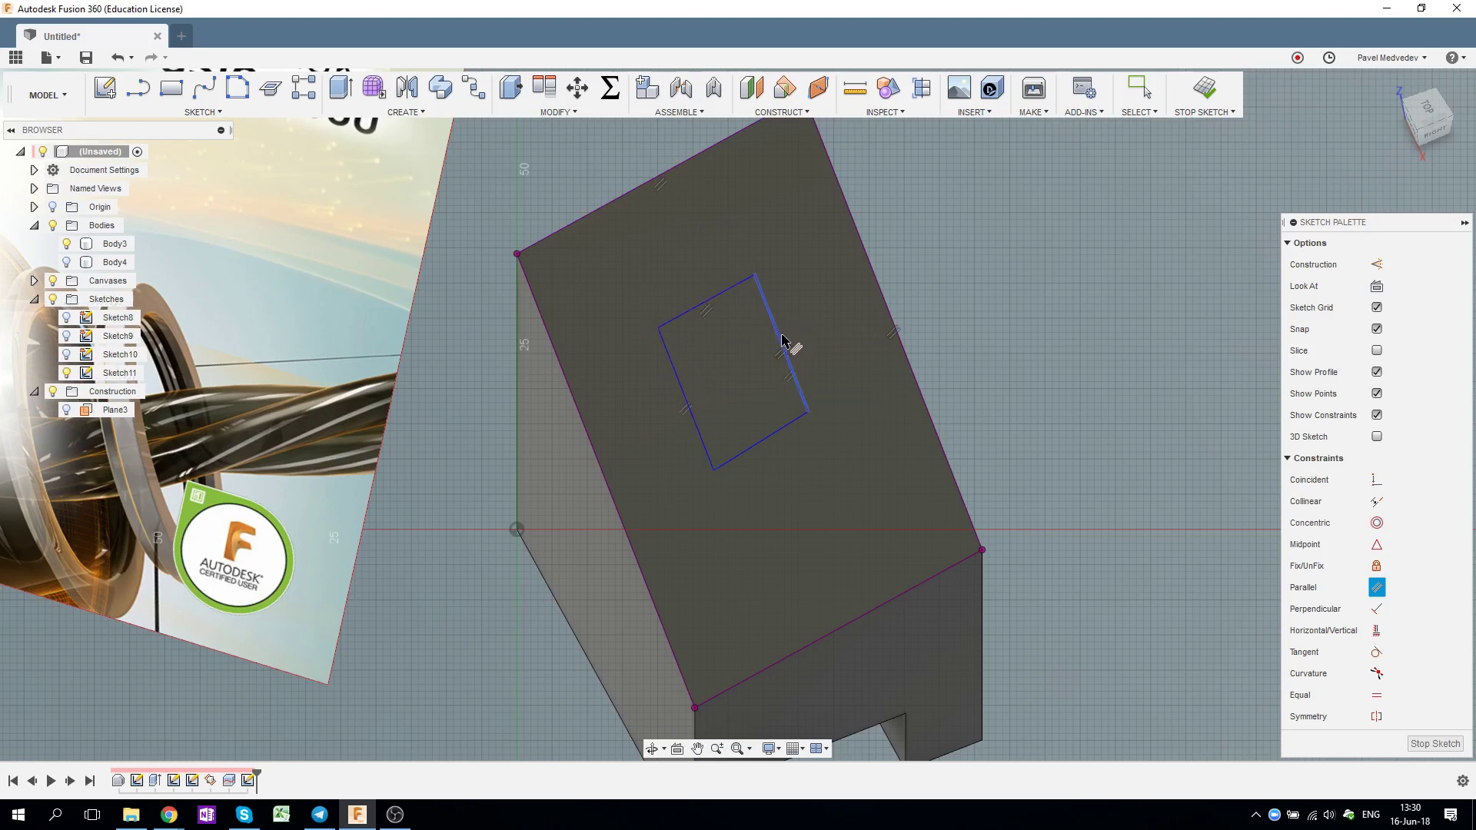
pyautogui.click(767, 435)
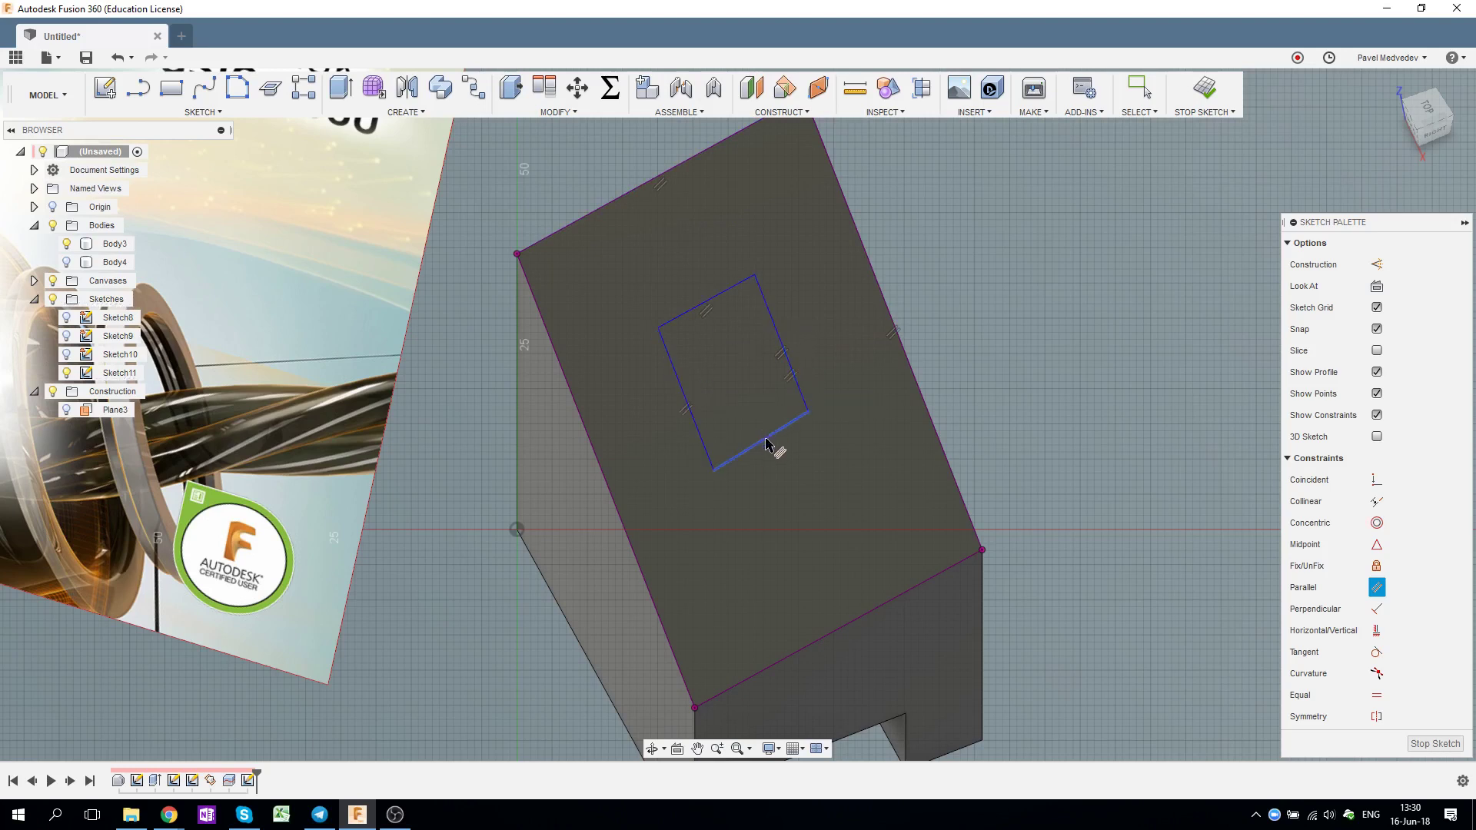
pyautogui.click(725, 297)
pyautogui.scroll(-2, 992, 332)
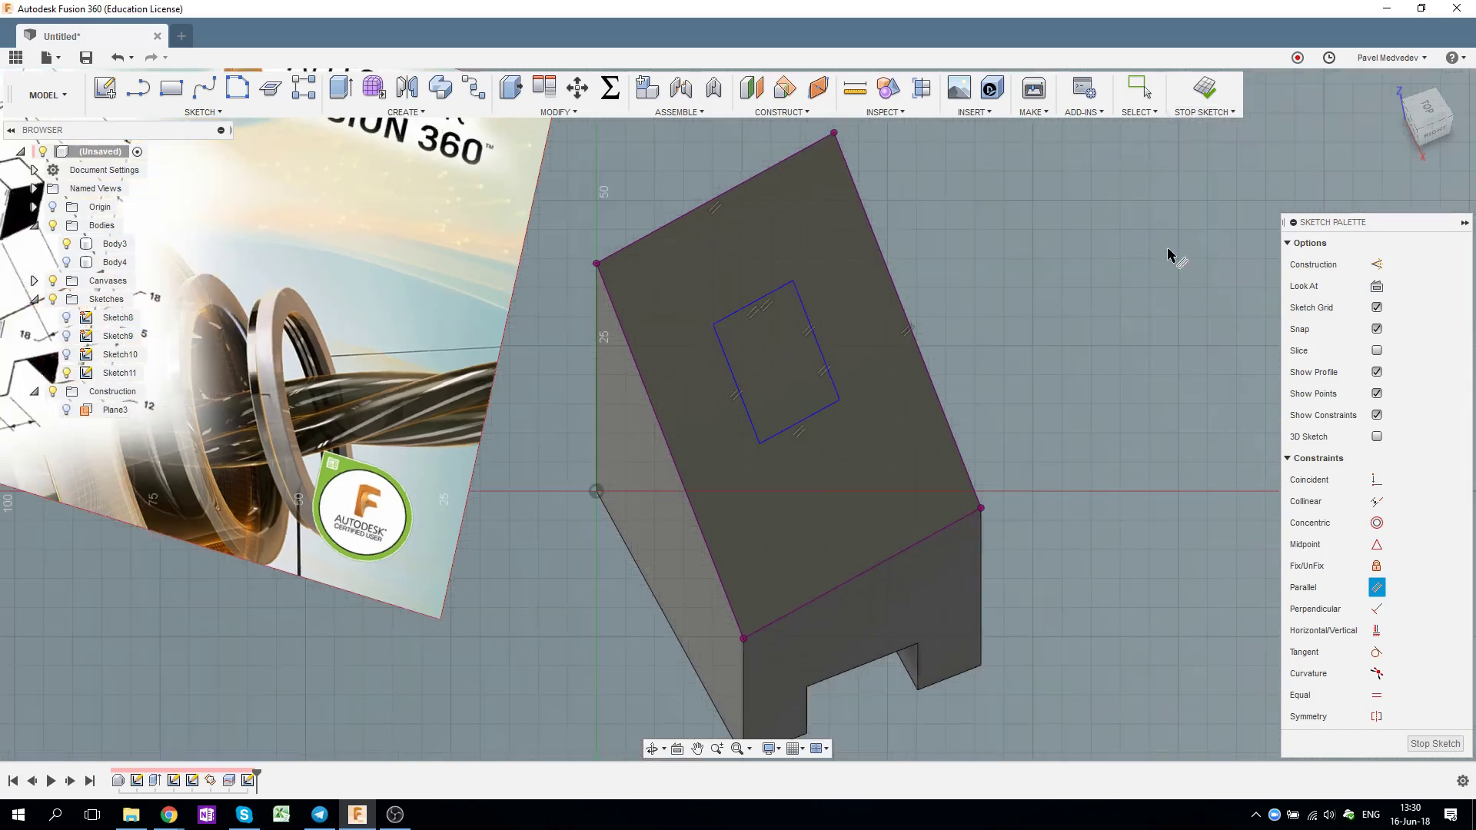
pyautogui.press('Escape')
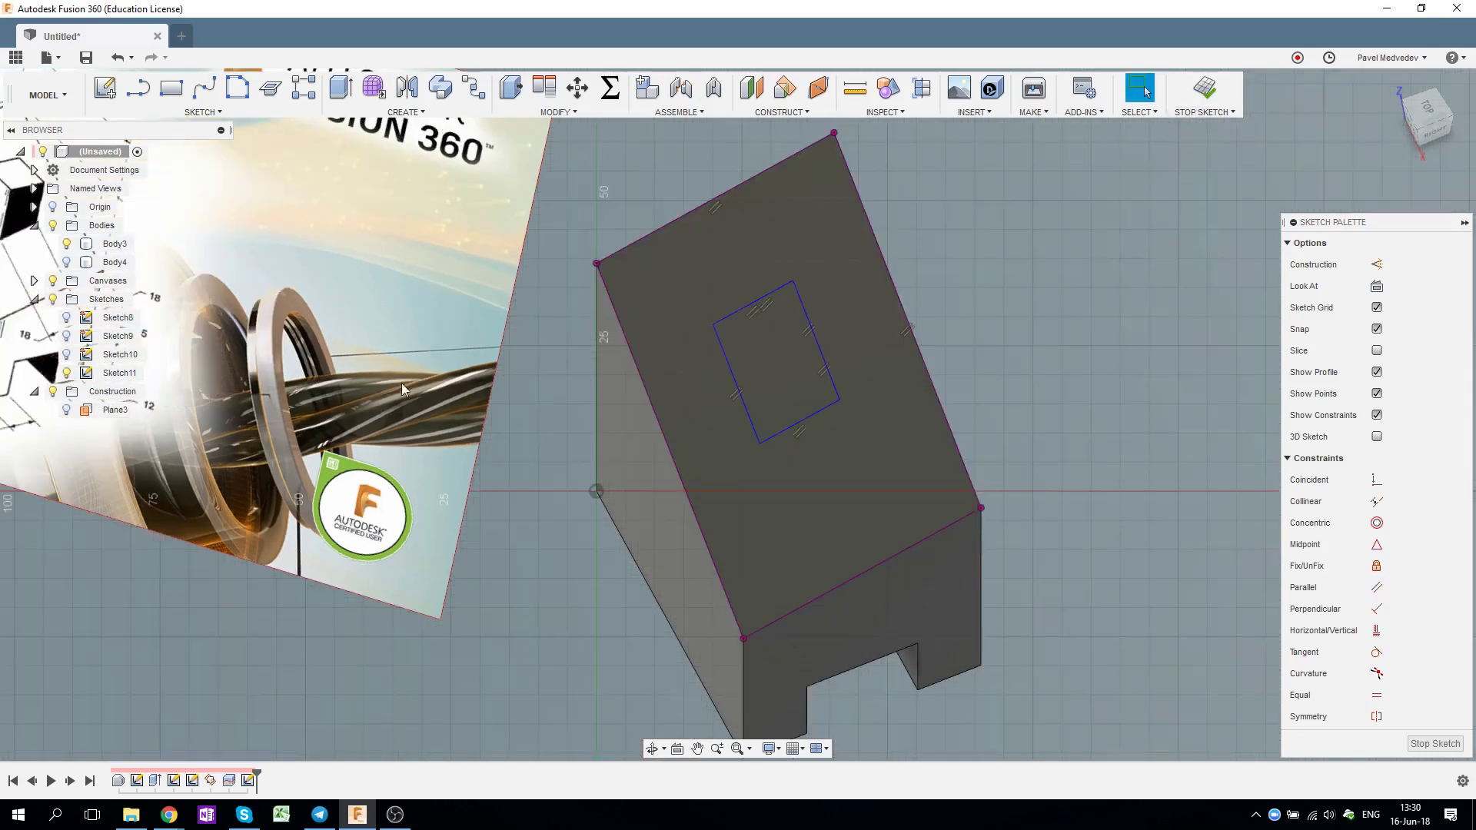
pyautogui.moveTo(401, 388); pyautogui.dragTo(681, 427, button='middle')
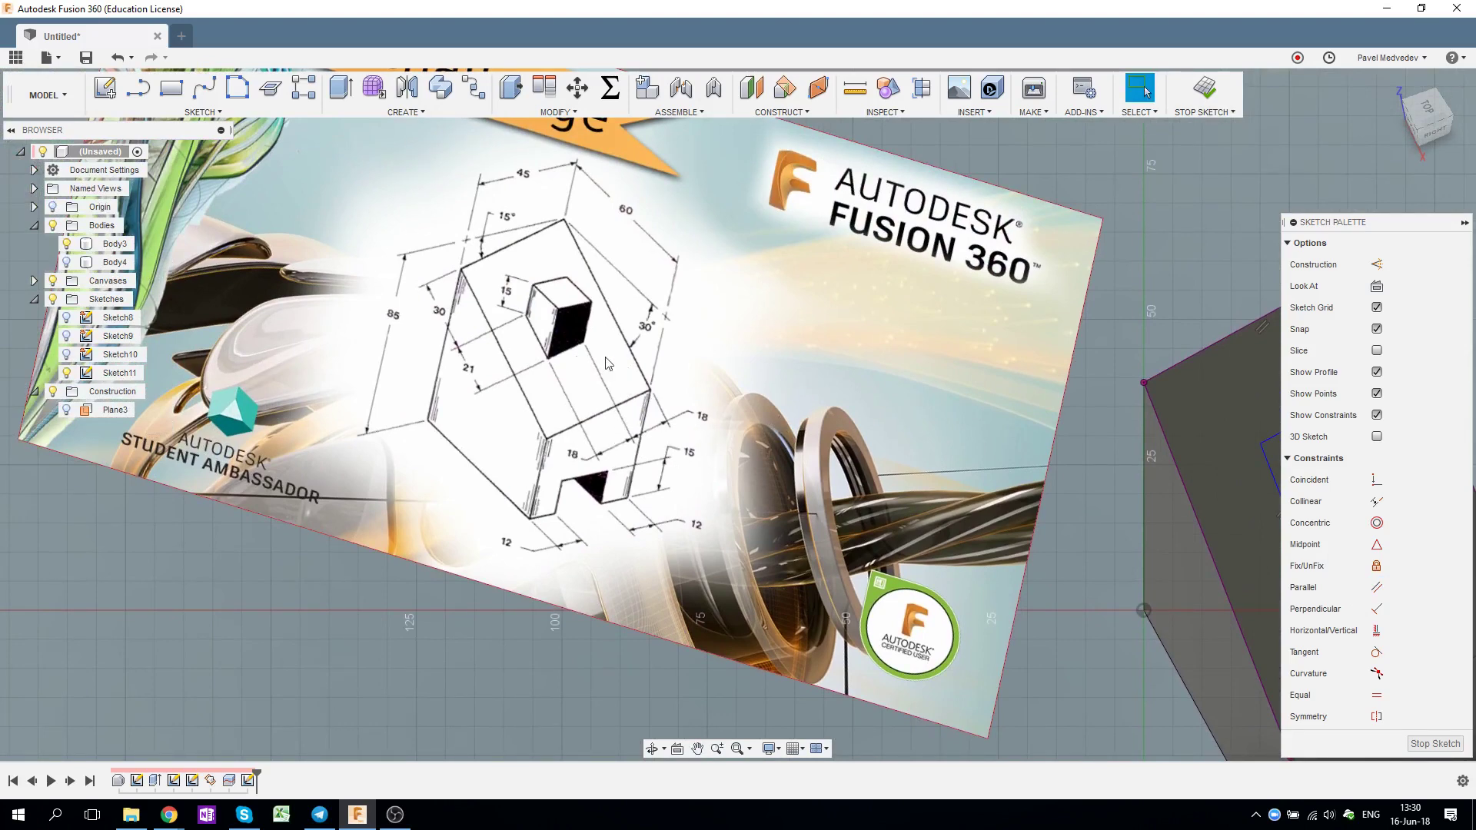
pyautogui.moveTo(988, 468)
pyautogui.mouseDown(button='middle')
pyautogui.moveTo(246, 323)
pyautogui.moveTo(347, 376)
pyautogui.mouseUp(button='middle')
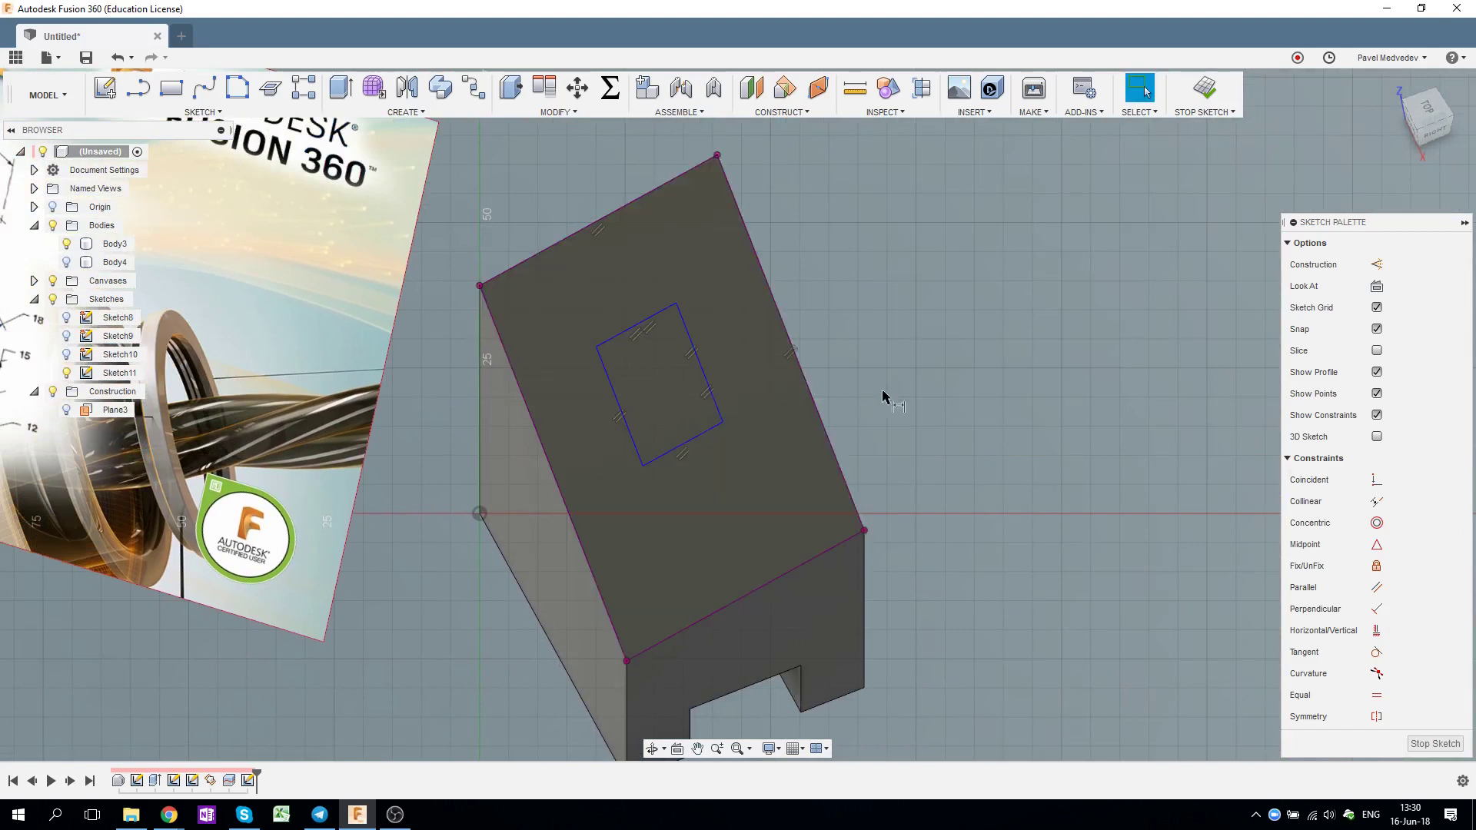
# Step: Dimension the rectangle 18 mm from the slope's right edge and 18 mm wide
pyautogui.press('d')
pyautogui.click(809, 395)
pyautogui.click(722, 423)
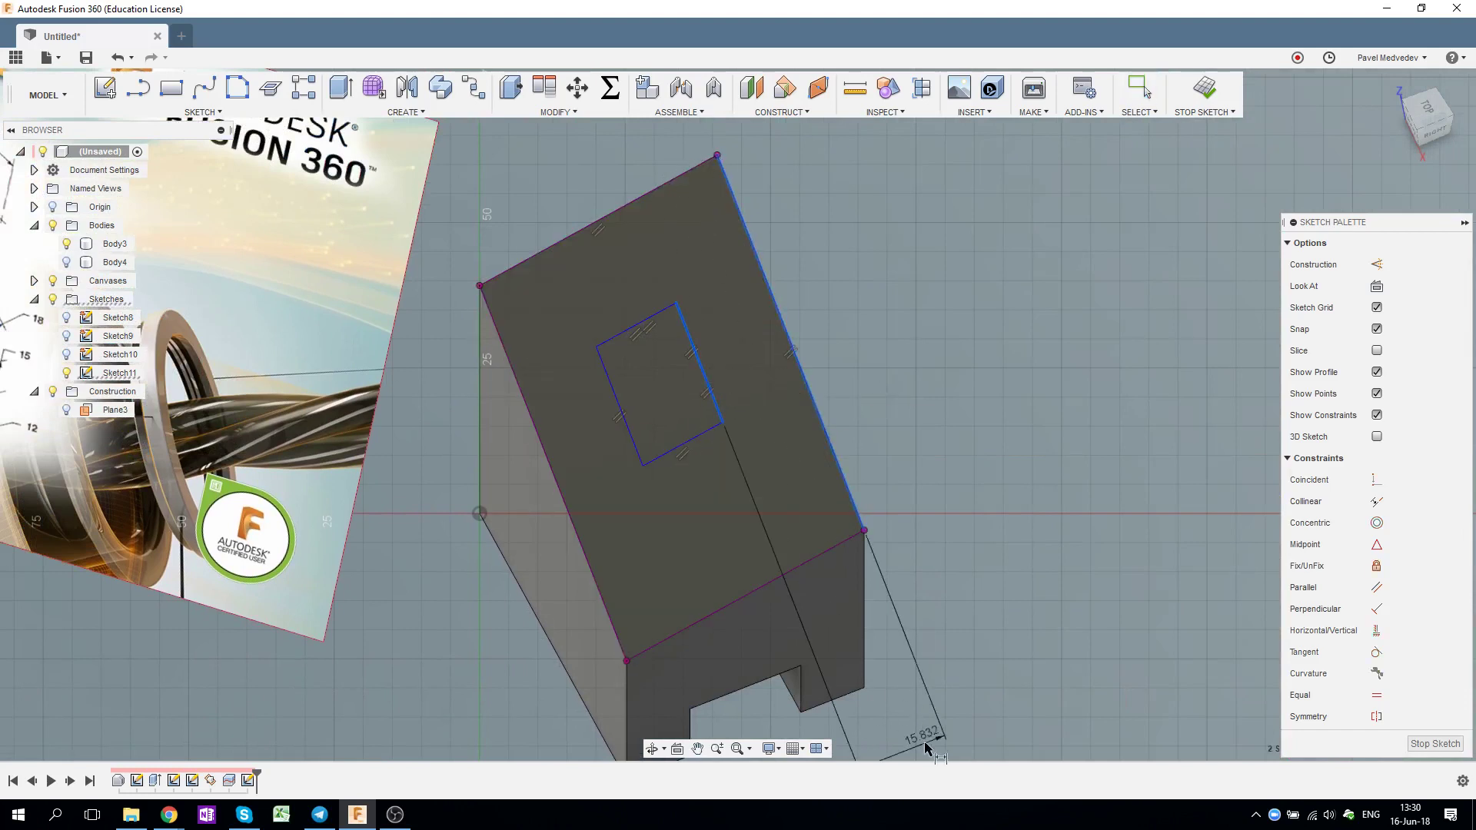
pyautogui.click(909, 729)
pyautogui.write('18')
pyautogui.press('Return')
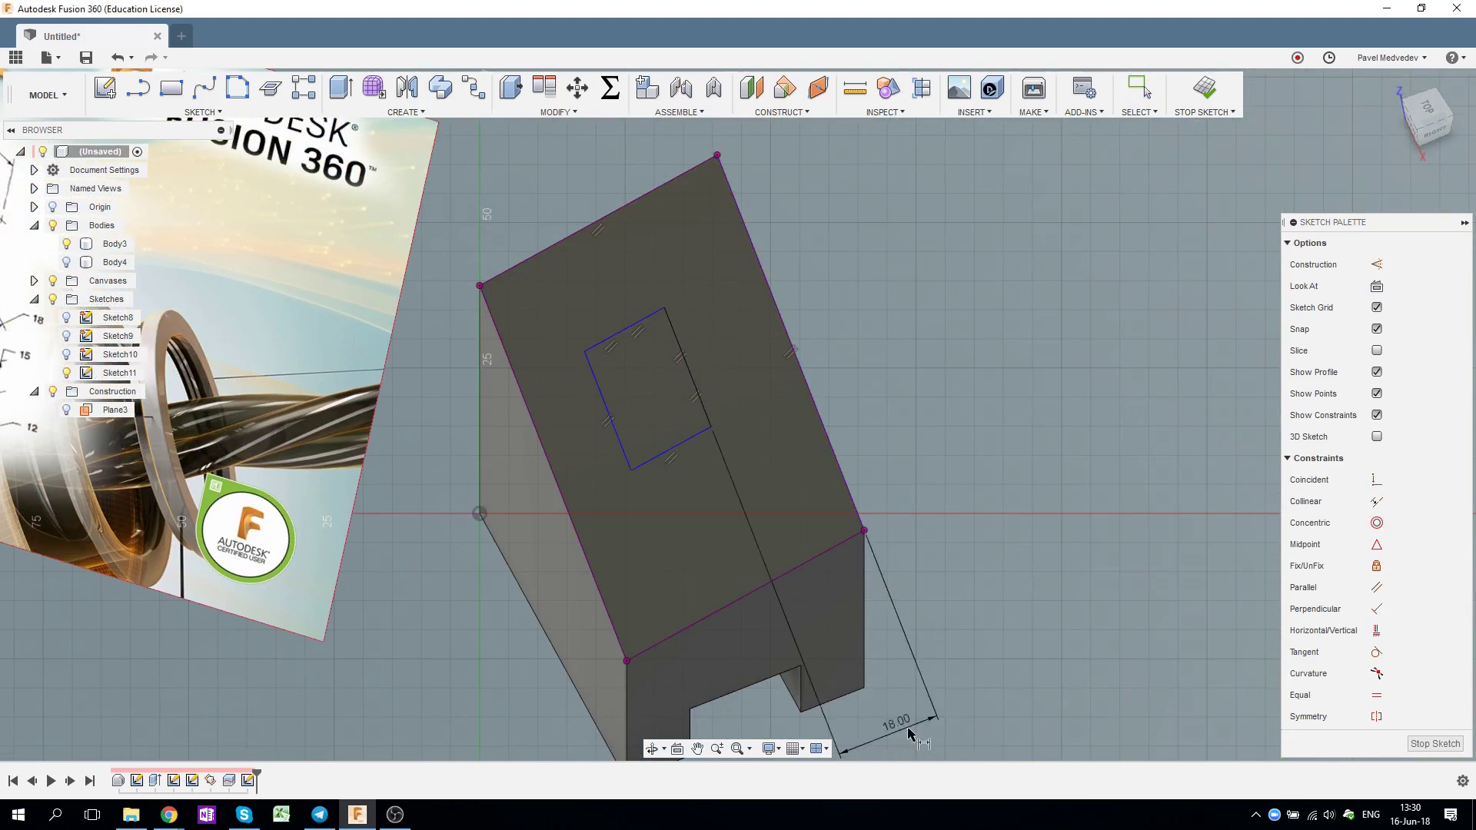
pyautogui.click(607, 399)
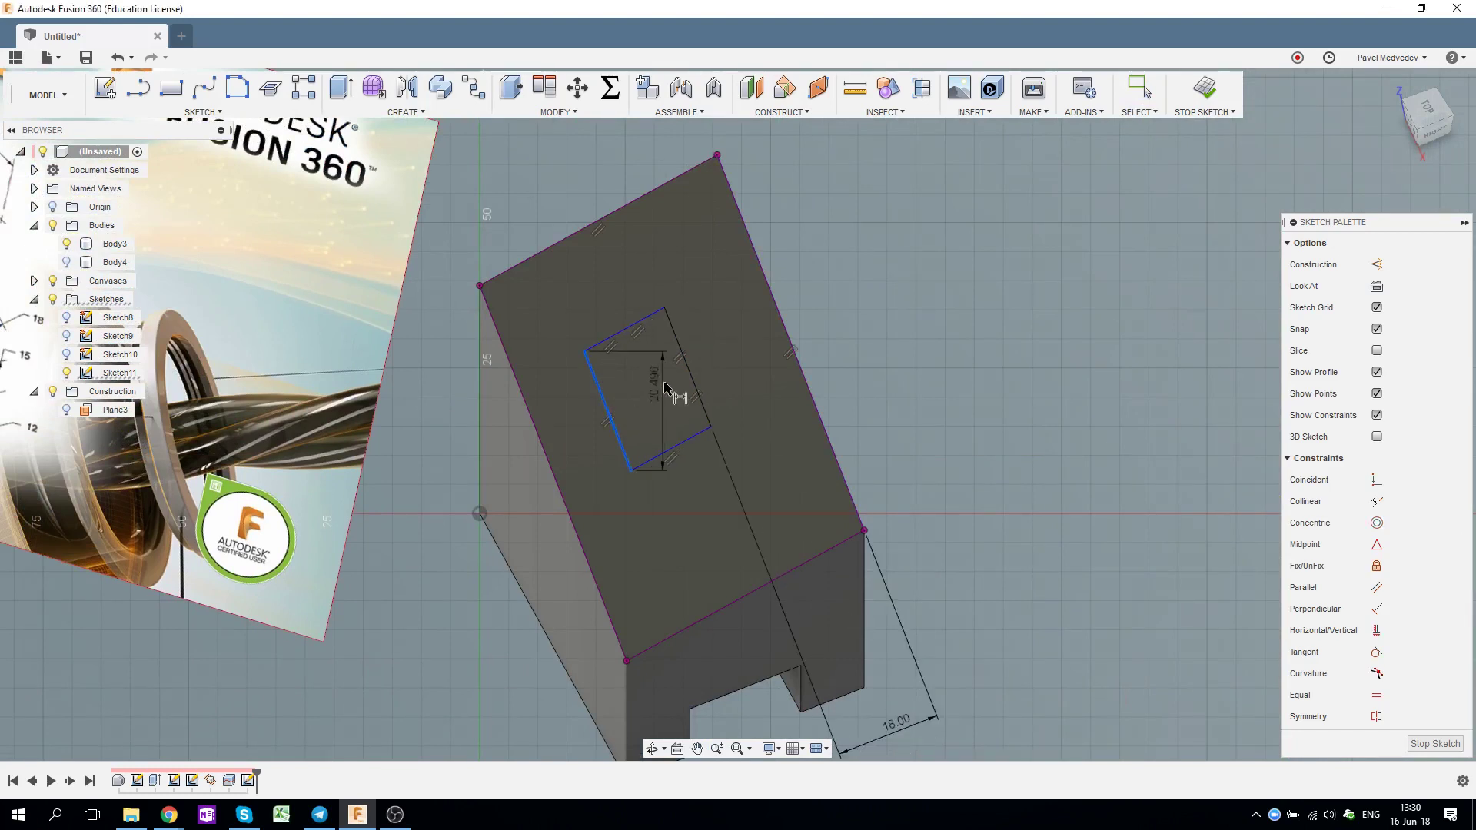
pyautogui.click(688, 376)
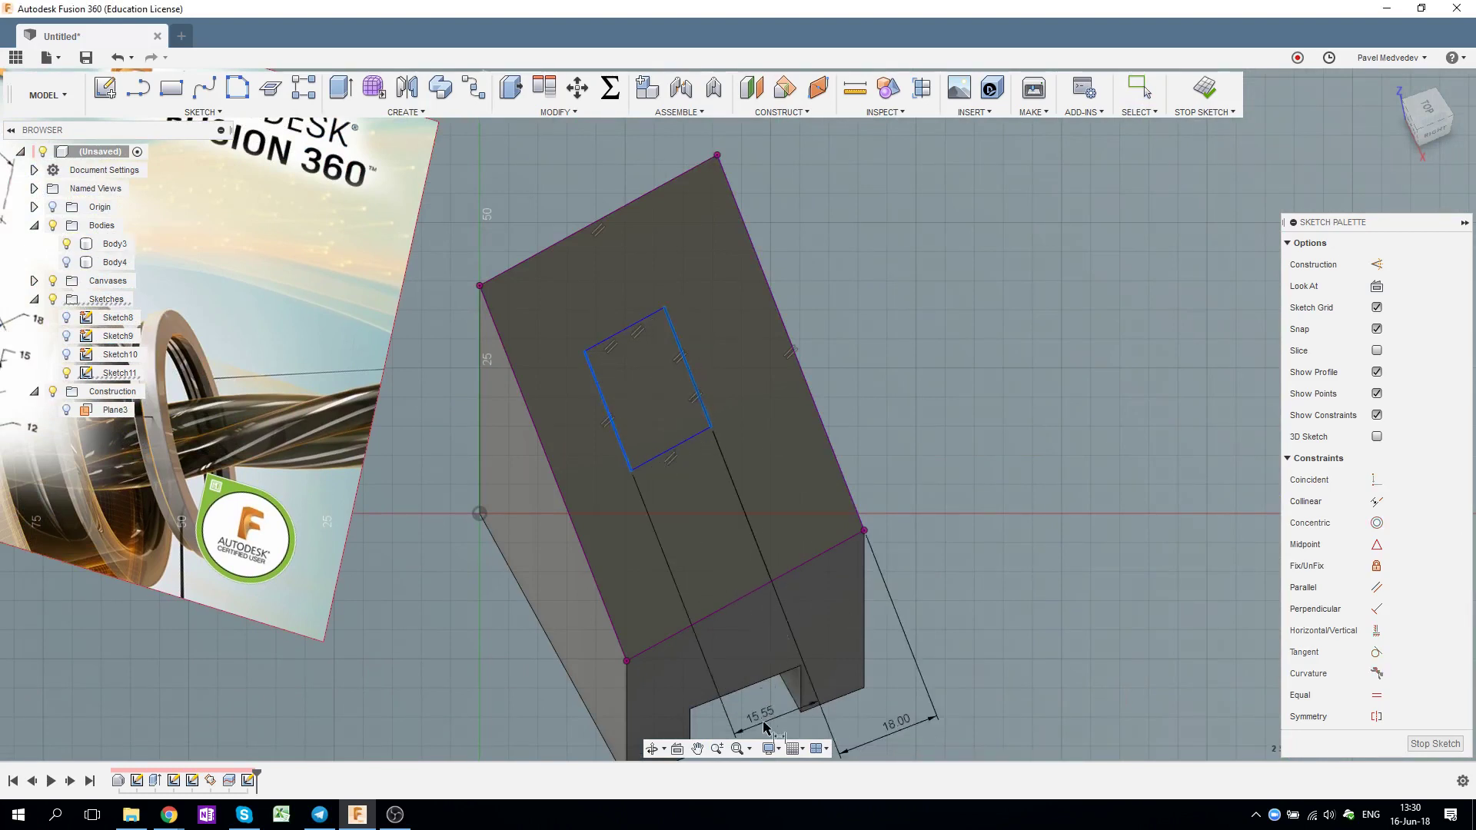
pyautogui.moveTo(786, 755); pyautogui.dragTo(773, 601, button='middle')
pyautogui.click(774, 604)
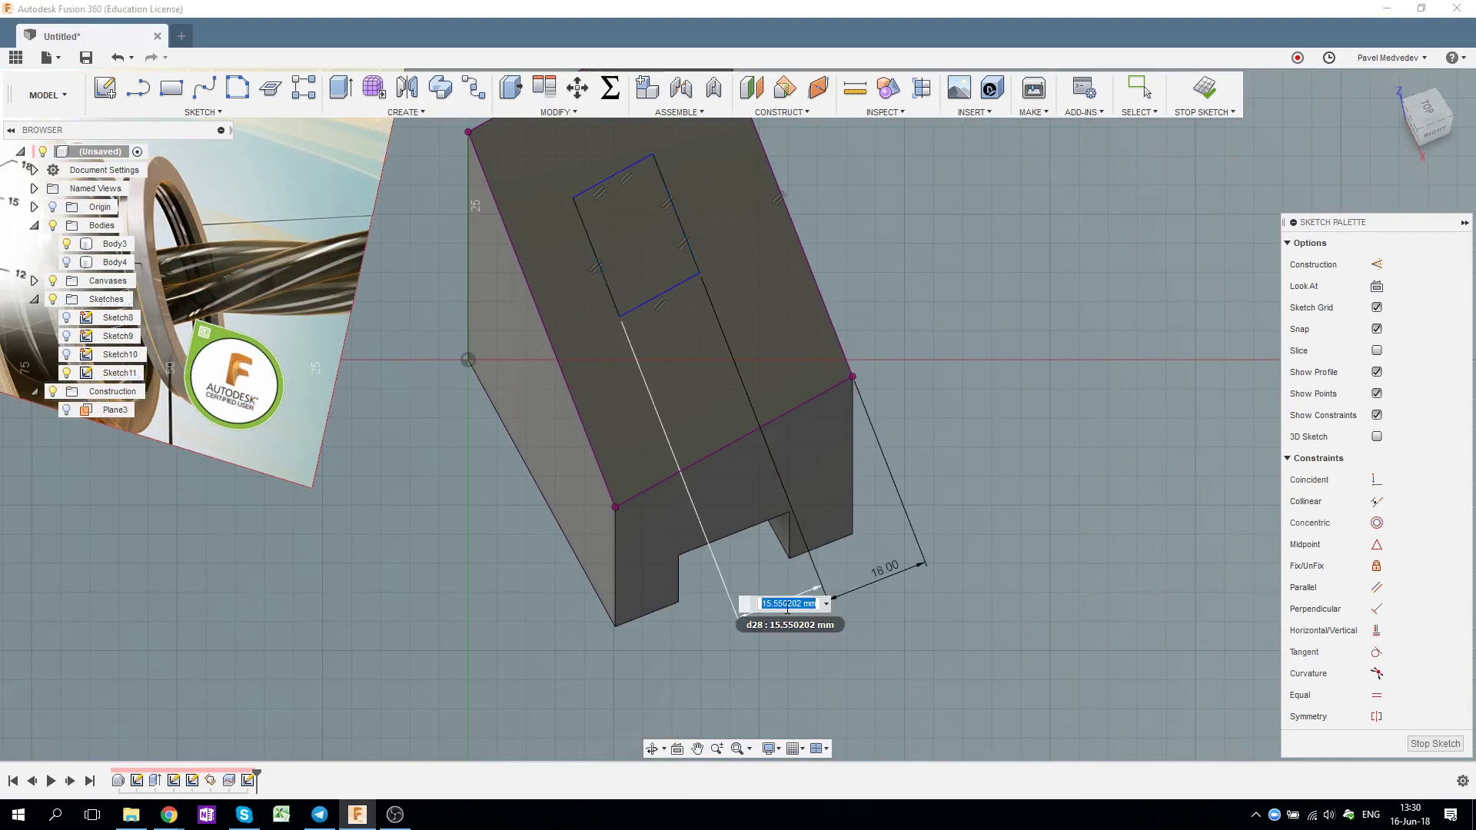
pyautogui.write('18')
pyautogui.press('Return')
# Step: Dimension the rectangle 30 mm from the slope's top edge and 21 mm long
pyautogui.moveTo(817, 419); pyautogui.dragTo(930, 601, button='middle')
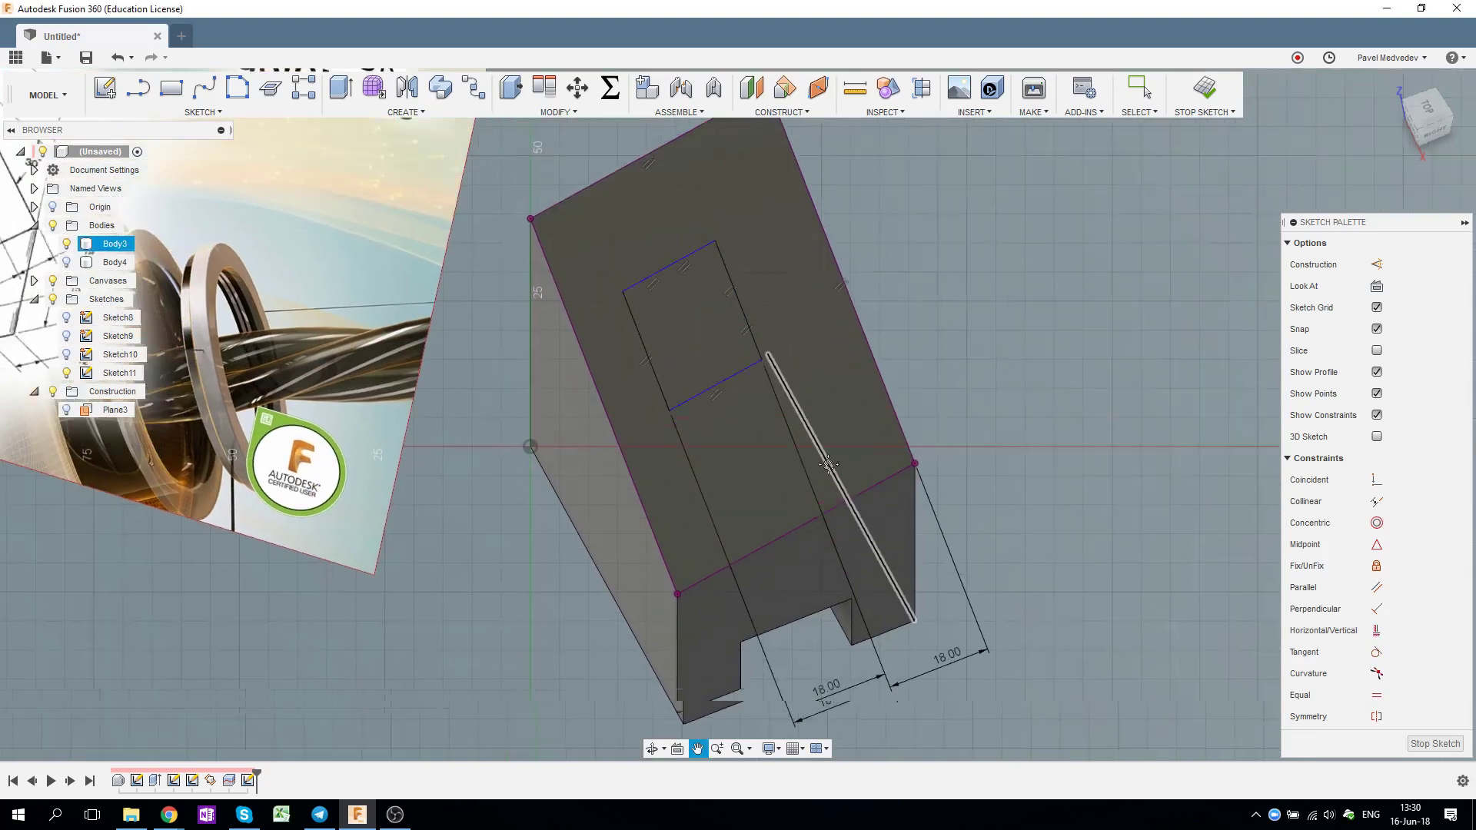
pyautogui.click(693, 374)
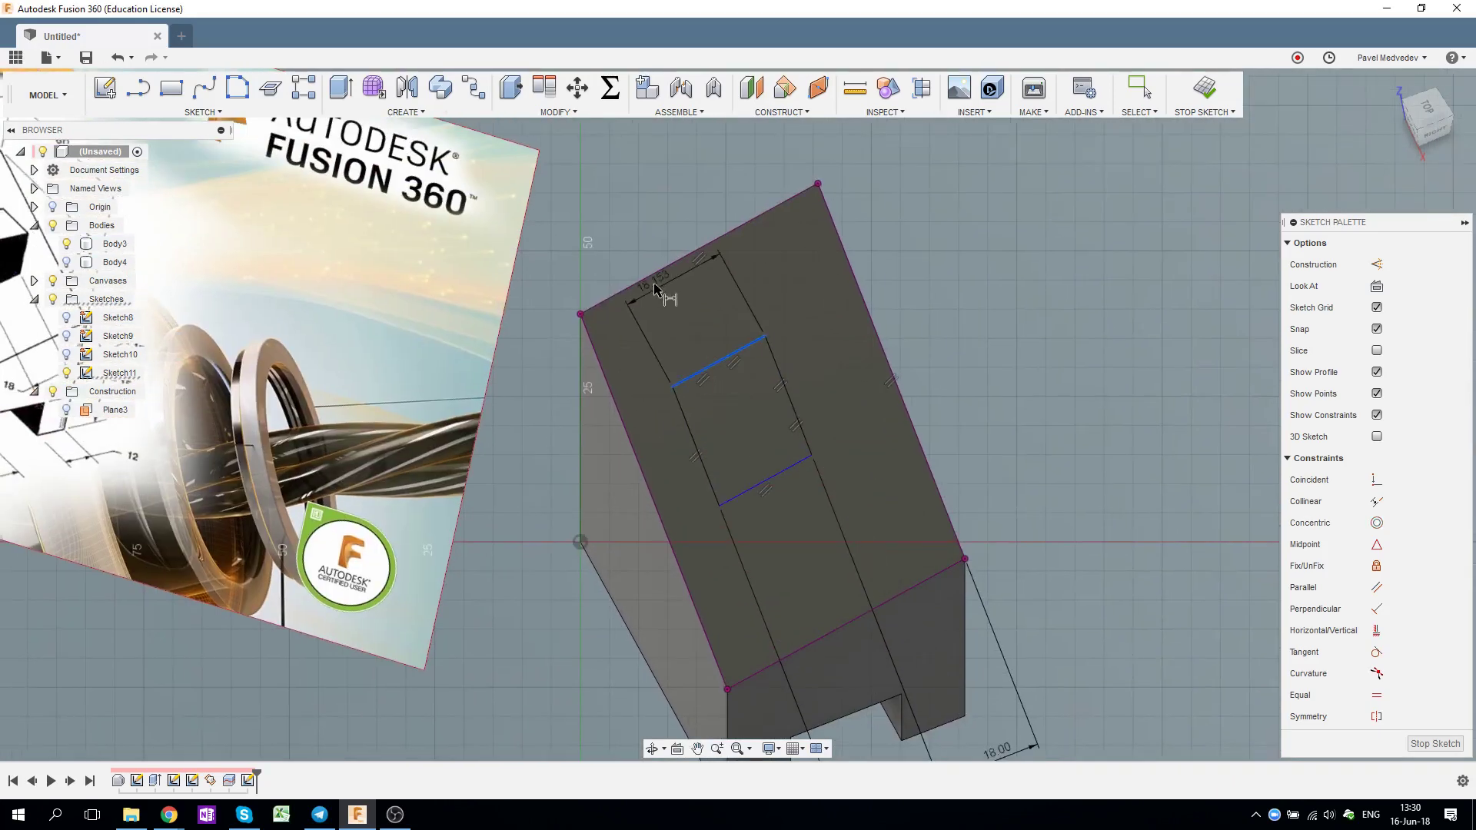
pyautogui.click(665, 267)
pyautogui.click(487, 376)
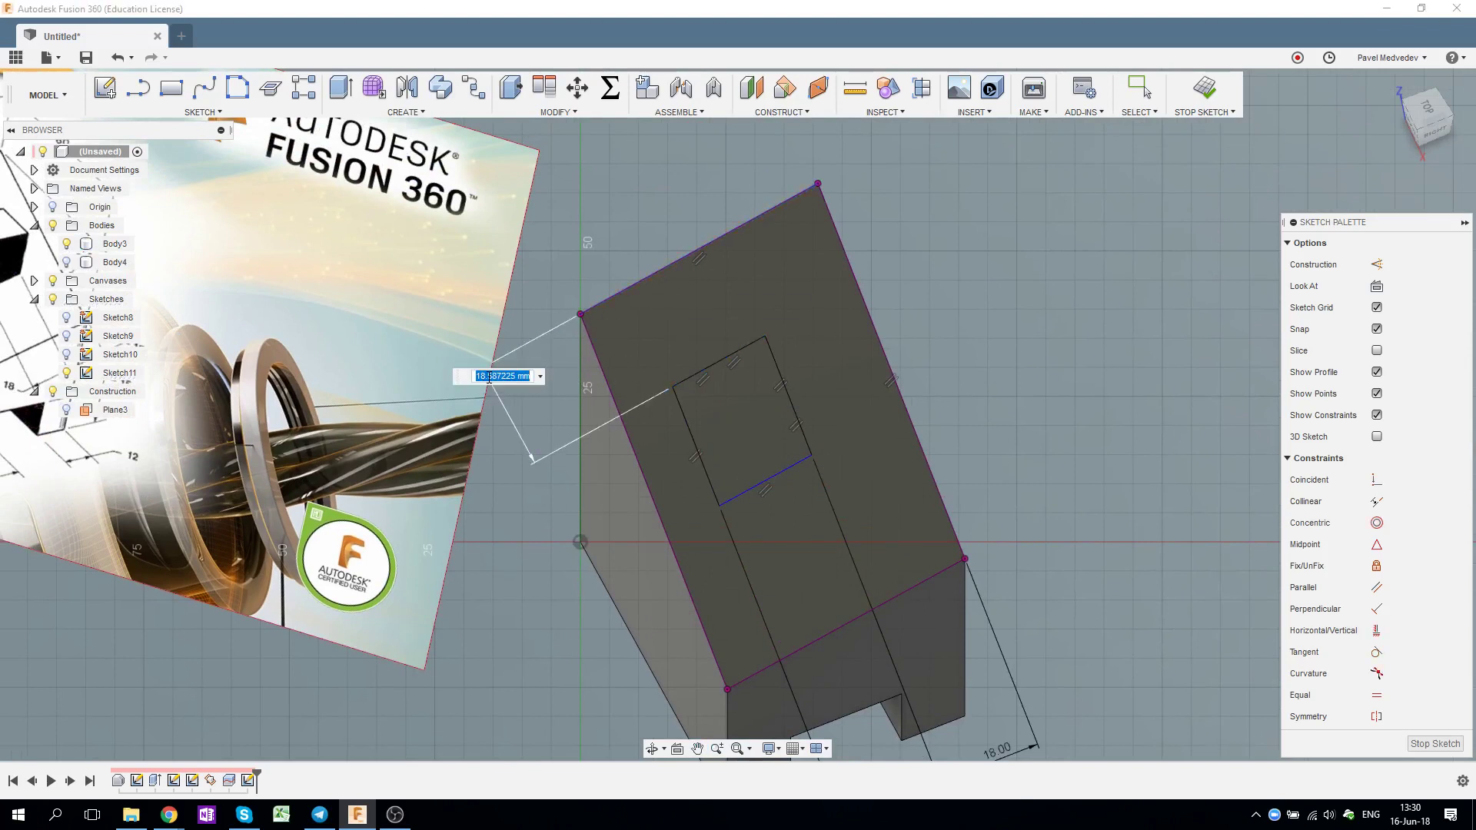
pyautogui.write('30')
pyautogui.press('Return')
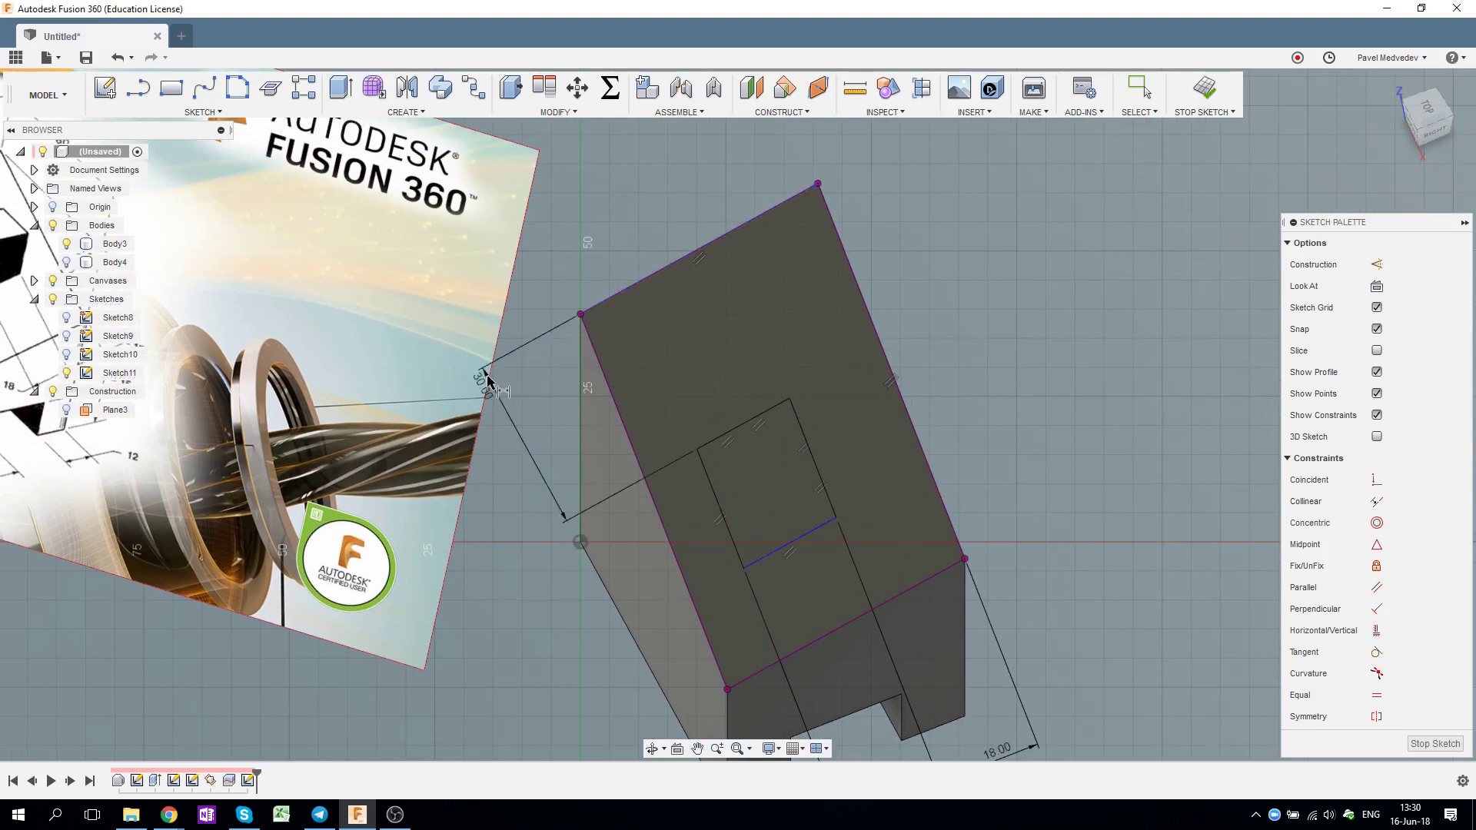
pyautogui.click(771, 546)
pyautogui.click(718, 444)
pyautogui.click(527, 596)
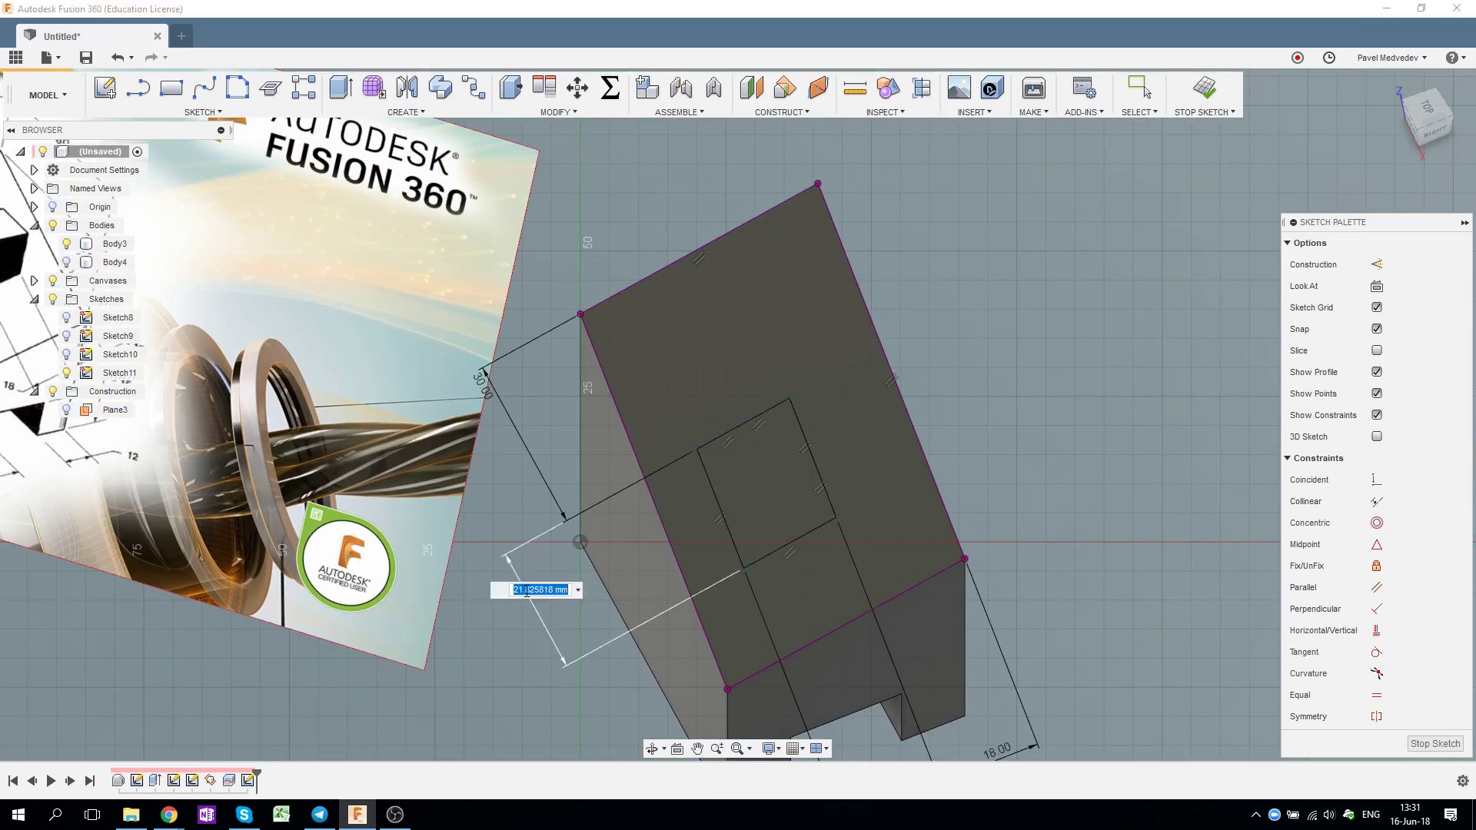
pyautogui.write('21')
pyautogui.press('Return')
pyautogui.moveTo(350, 471); pyautogui.dragTo(538, 495, button='middle')
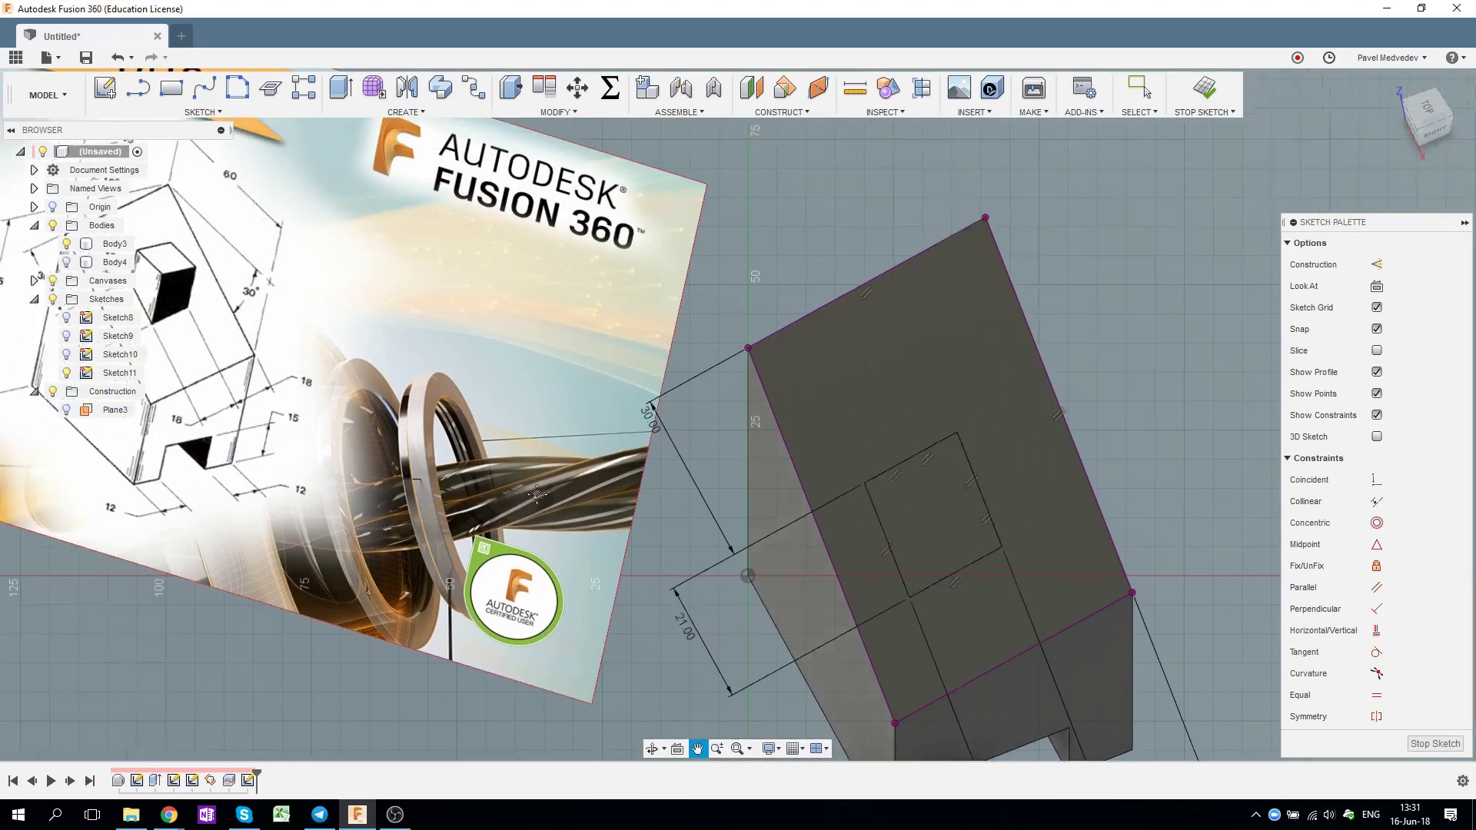
pyautogui.scroll(-3, 538, 494)
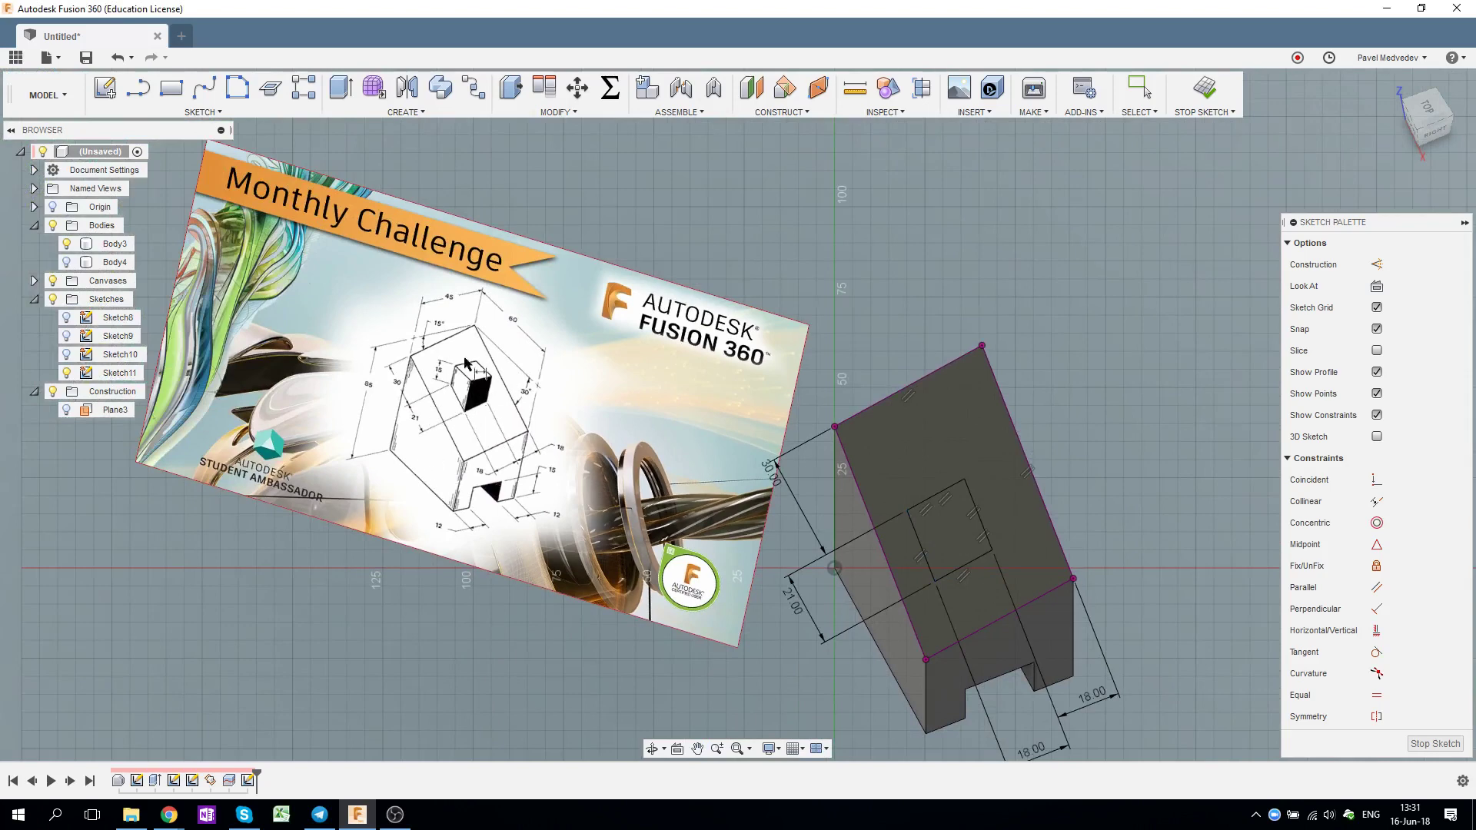
pyautogui.moveTo(521, 421)
pyautogui.keyDown('shift'); pyautogui.mouseDown(button='middle')
pyautogui.moveTo(536, 409)
pyautogui.moveTo(672, 416)
pyautogui.moveTo(501, 333)
pyautogui.mouseUp(button='middle'); pyautogui.keyUp('shift')
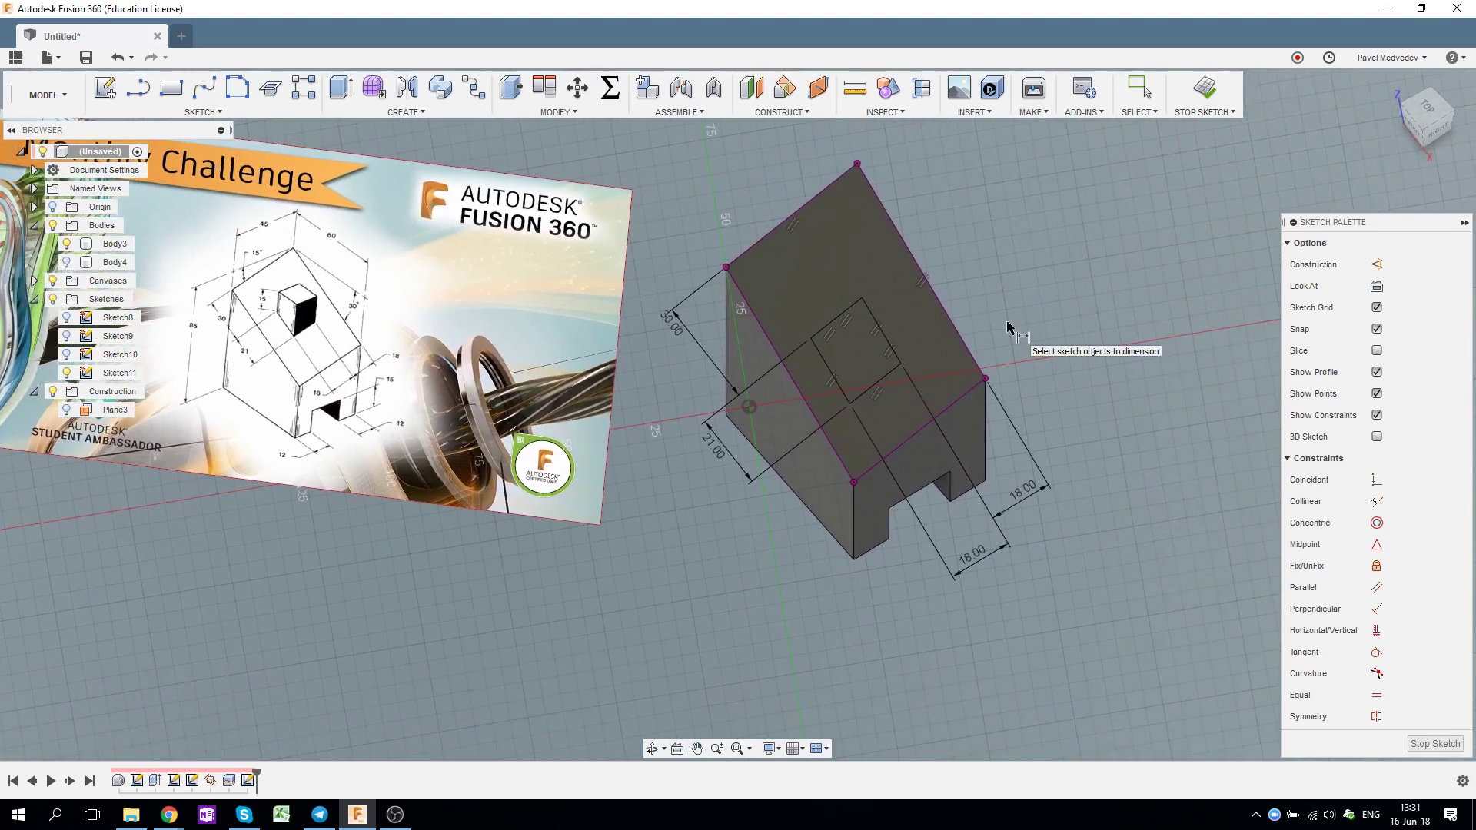
# Step: Finish Sketch11, then zoom and orbit to check the reference drawing
pyautogui.click(1205, 88)
pyautogui.moveTo(455, 411); pyautogui.dragTo(605, 450, button='middle')
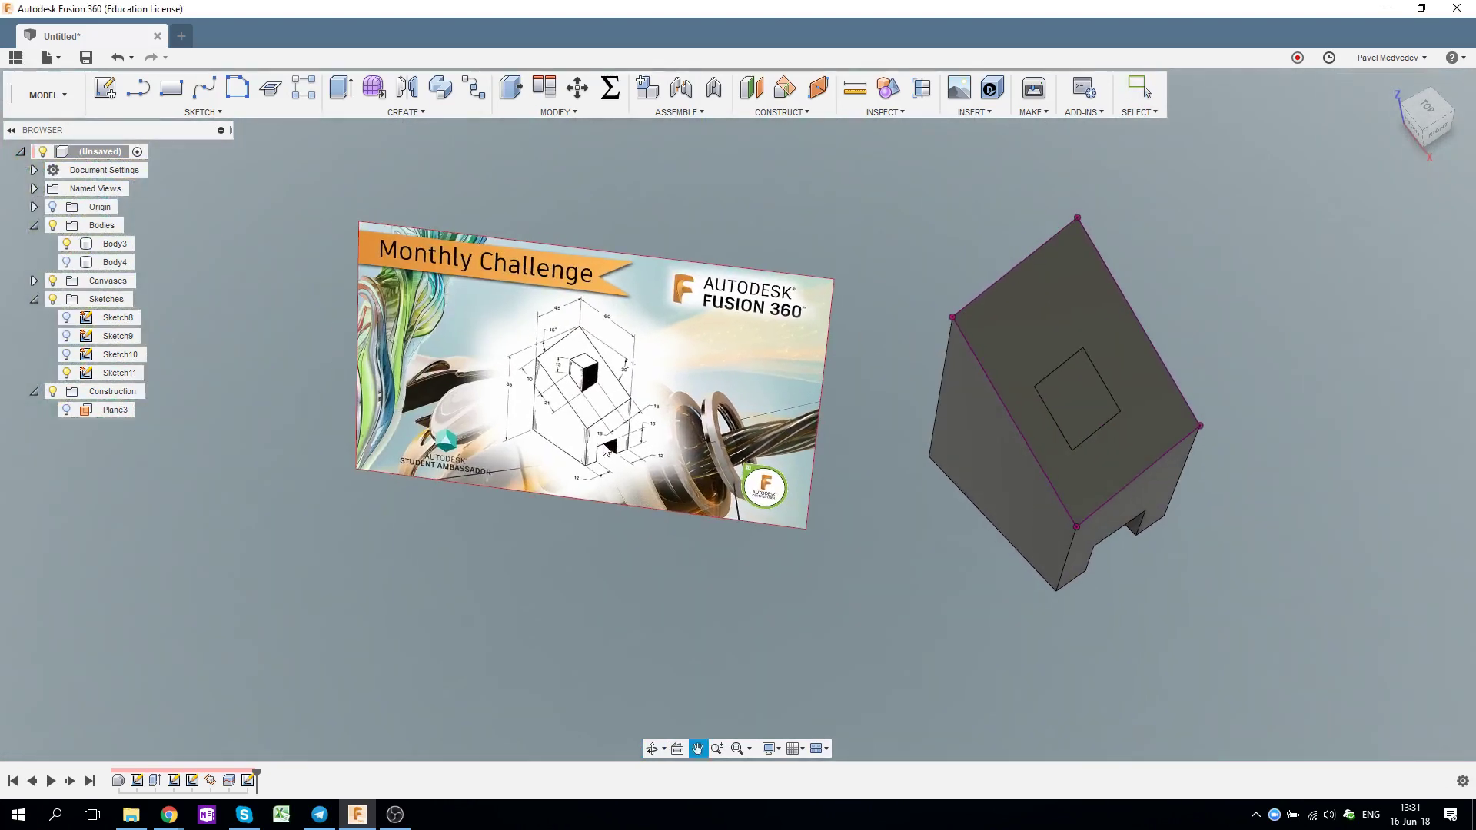
pyautogui.scroll(2, 754, 451)
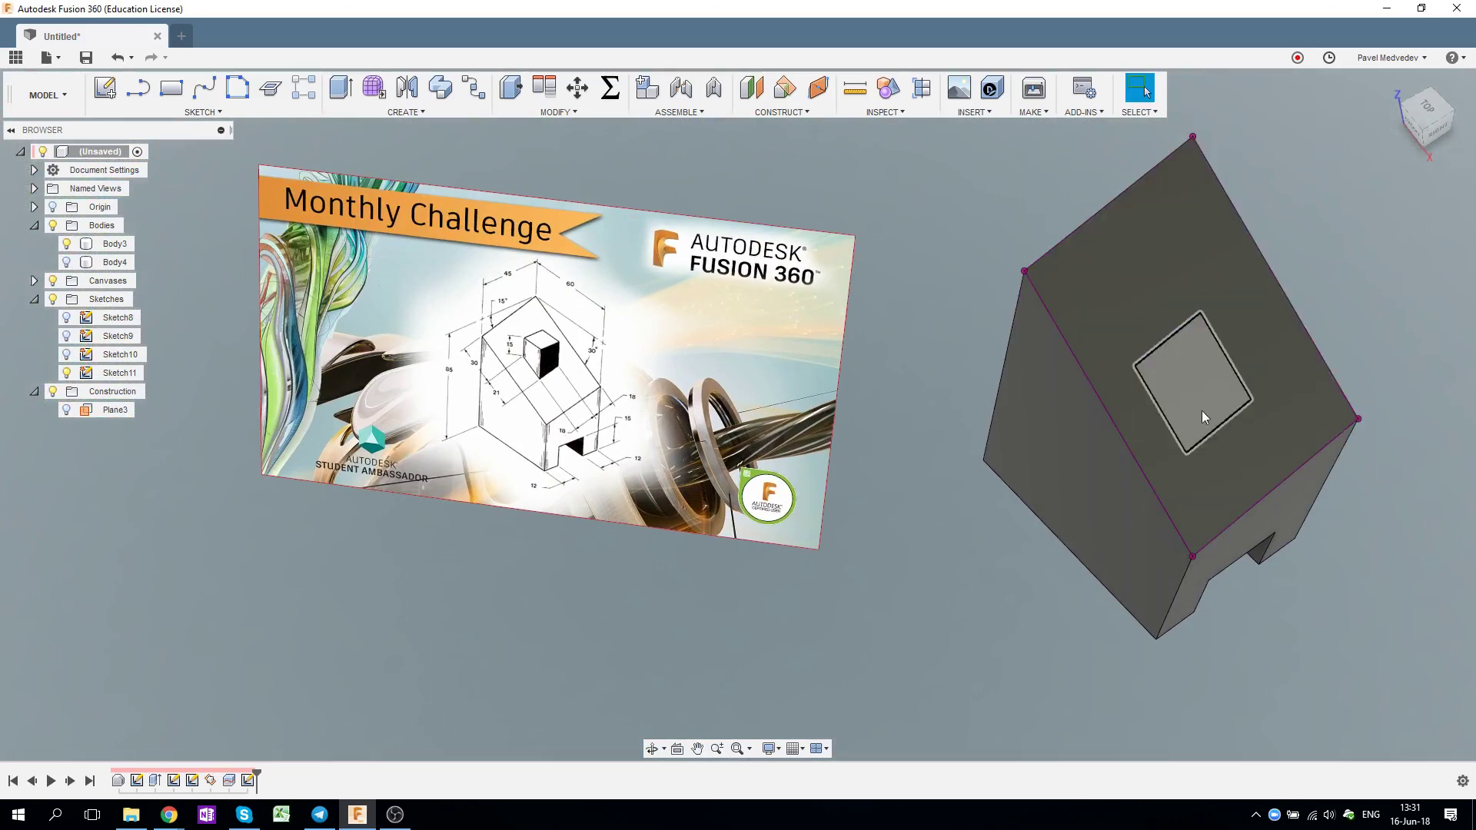
pyautogui.scroll(3, 607, 483)
pyautogui.scroll(2, 607, 482)
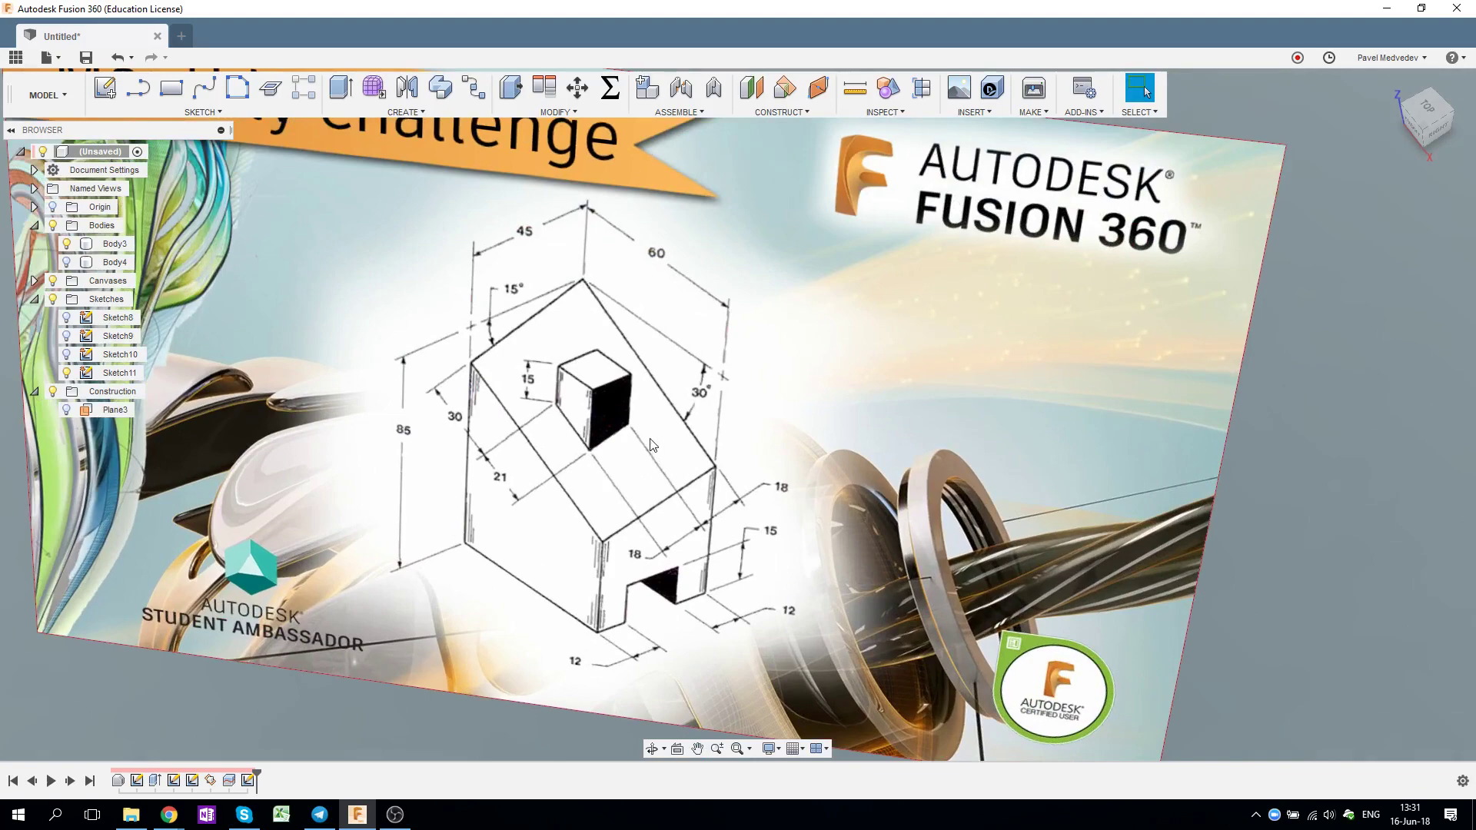
pyautogui.moveTo(649, 445)
pyautogui.keyDown('shift'); pyautogui.mouseDown(button='middle')
pyautogui.moveTo(674, 431)
pyautogui.moveTo(669, 448)
pyautogui.mouseUp(button='middle'); pyautogui.keyUp('shift')
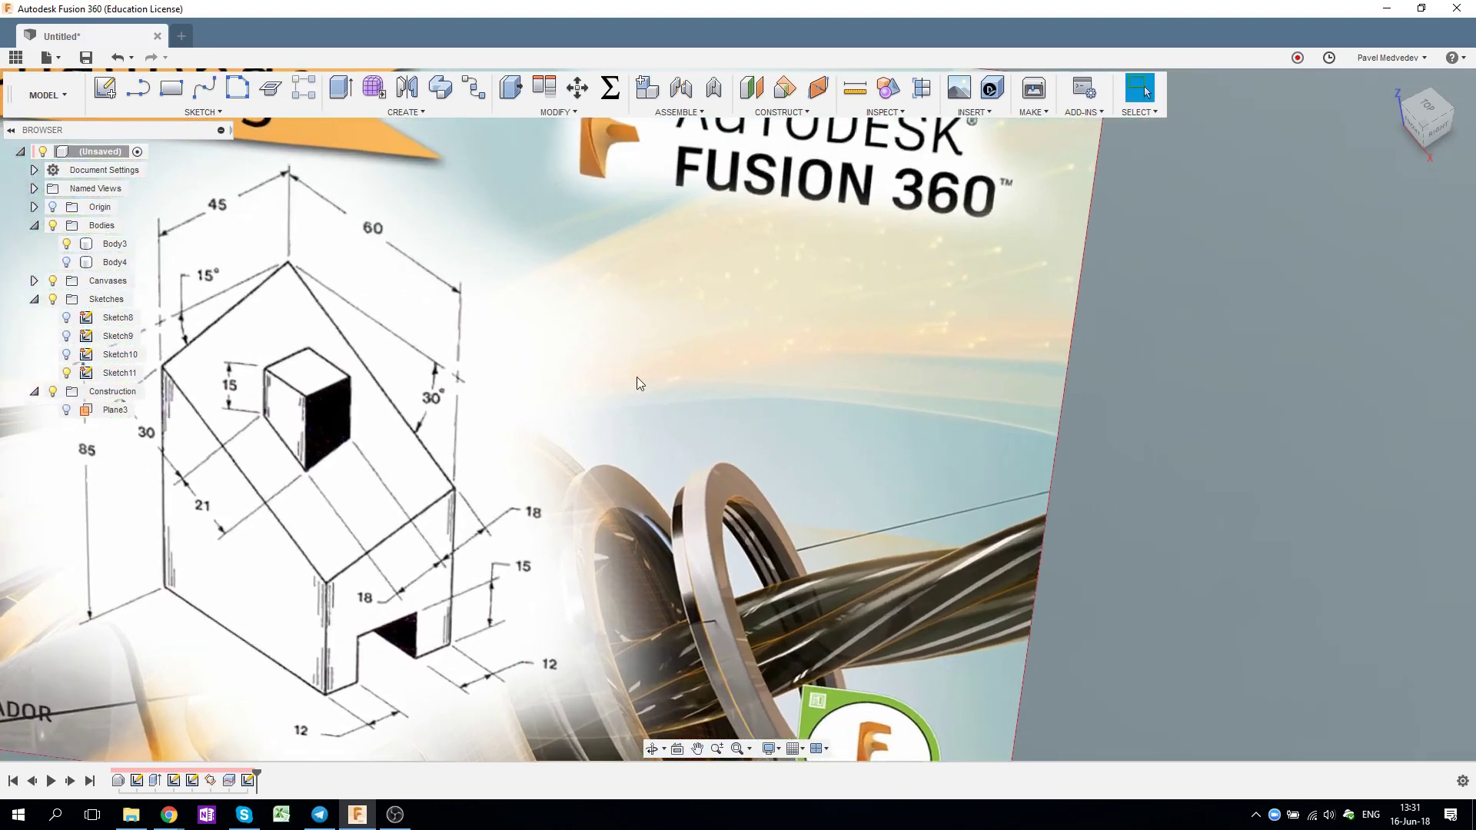
pyautogui.scroll(-5, 636, 376)
pyautogui.scroll(-3, 636, 376)
pyautogui.moveTo(806, 381); pyautogui.dragTo(673, 381, button='middle')
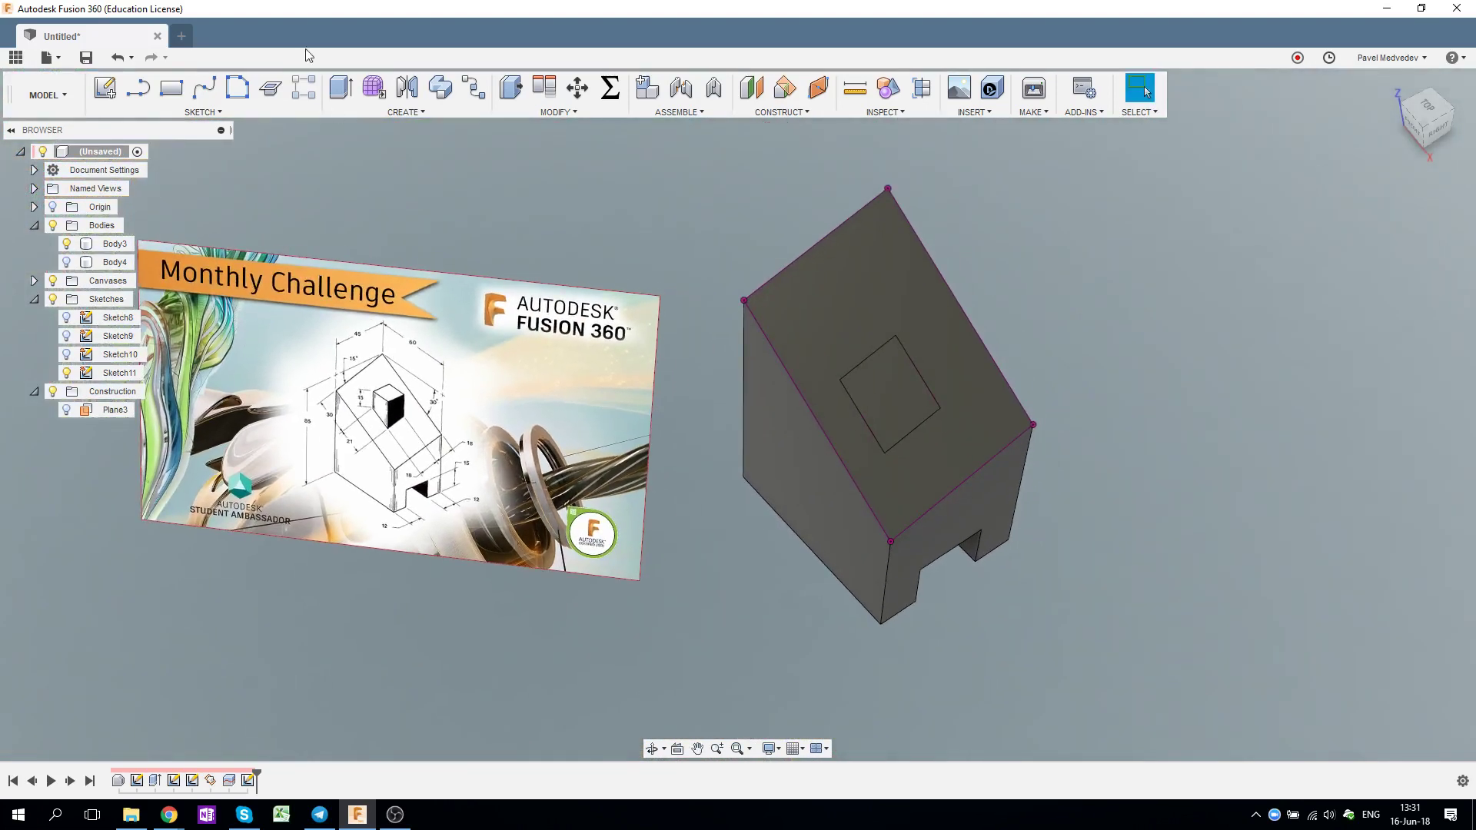
pyautogui.click(340, 87)
pyautogui.click(932, 411)
pyautogui.moveTo(1041, 379)
pyautogui.keyDown('shift'); pyautogui.mouseDown(button='middle')
pyautogui.moveTo(1093, 309)
pyautogui.moveTo(1063, 316)
pyautogui.mouseUp(button='middle'); pyautogui.keyUp('shift')
pyautogui.moveTo(918, 365); pyautogui.dragTo(978, 238)
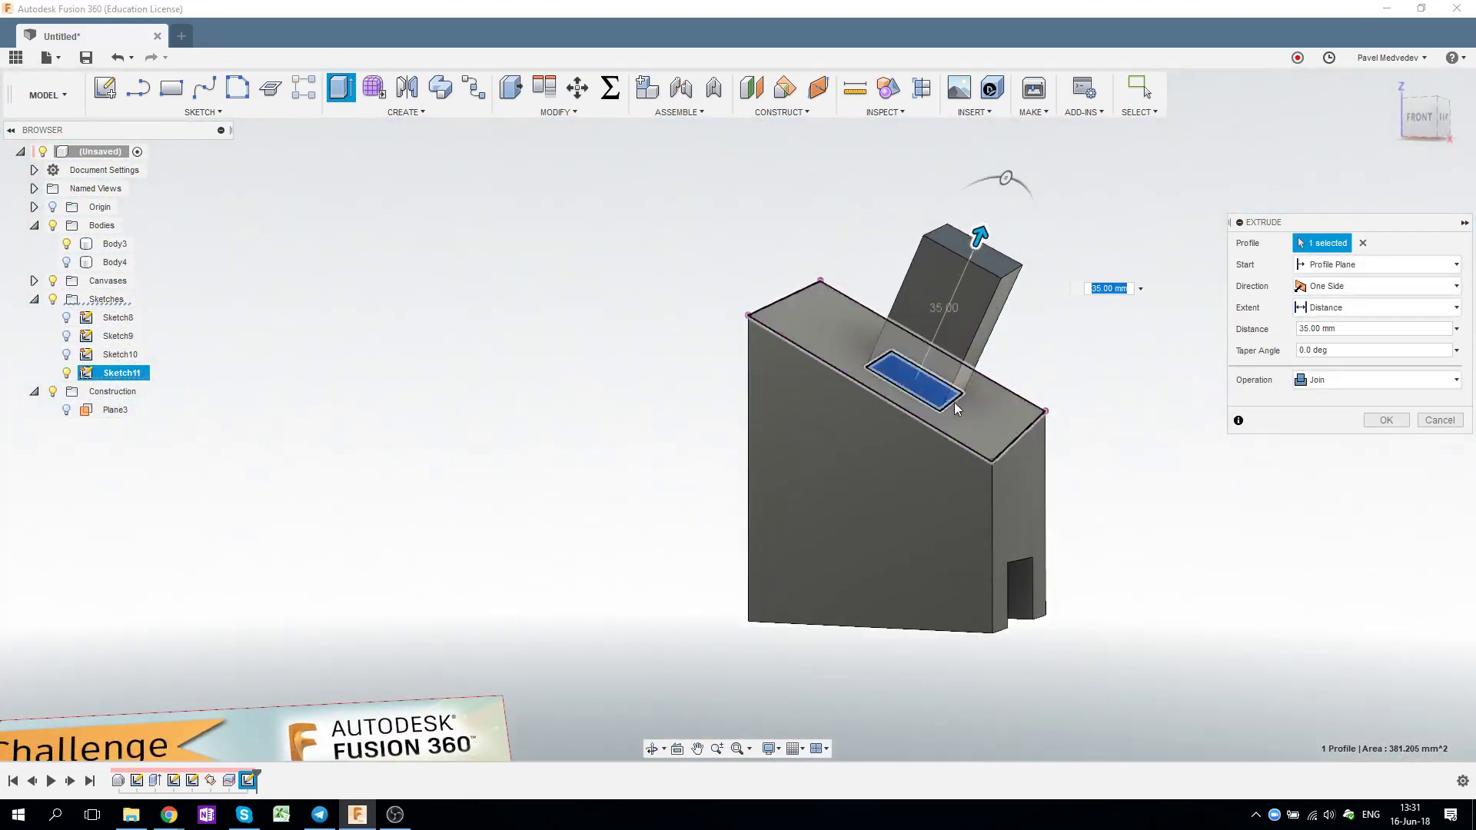
pyautogui.moveTo(1077, 313)
pyautogui.keyDown('shift'); pyautogui.mouseDown(button='middle')
pyautogui.moveTo(1110, 320)
pyautogui.moveTo(1047, 305)
pyautogui.moveTo(1076, 322)
pyautogui.mouseUp(button='middle'); pyautogui.keyUp('shift')
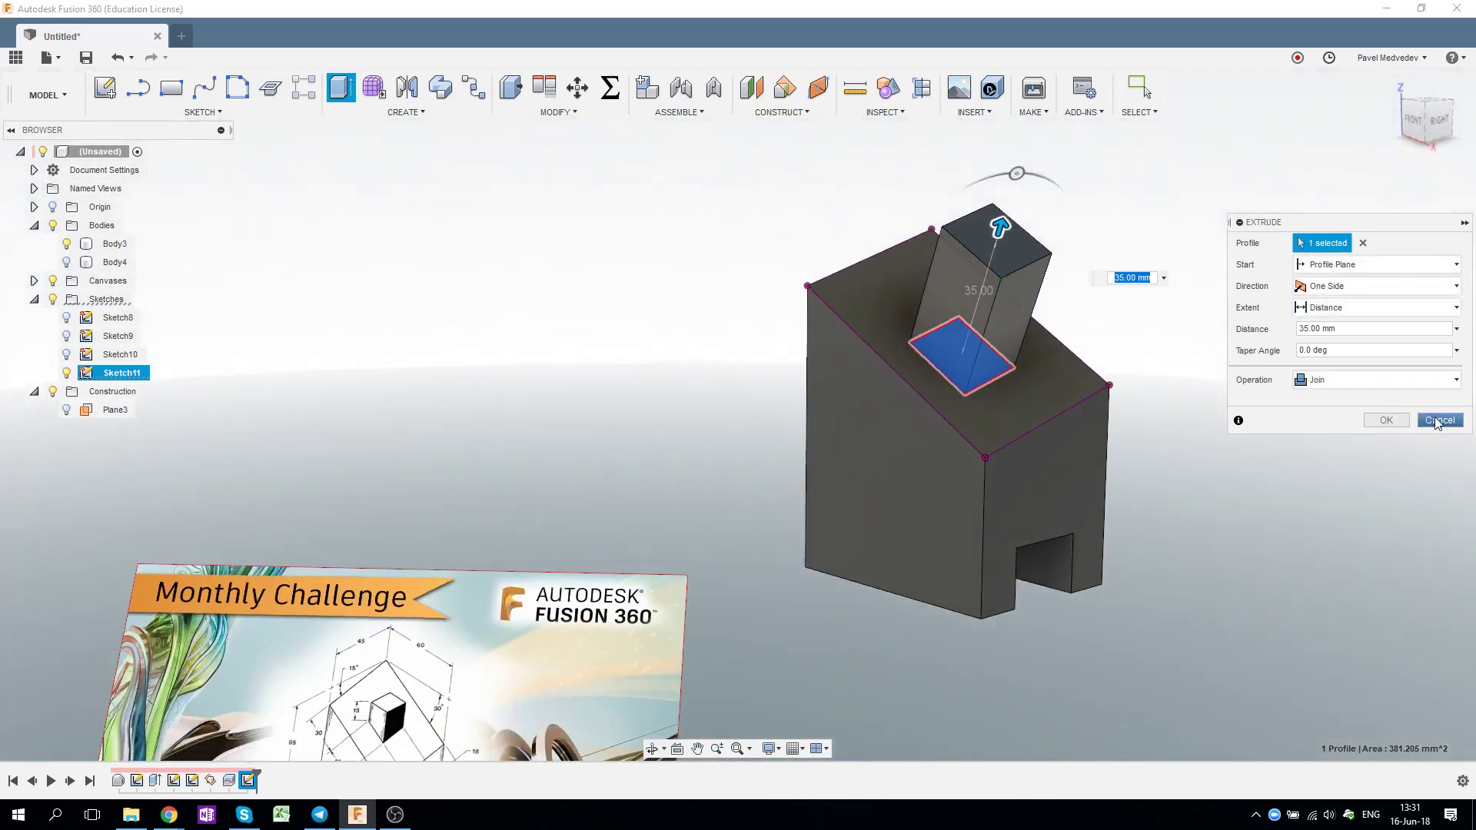
pyautogui.click(1434, 421)
pyautogui.moveTo(398, 468); pyautogui.dragTo(615, 224, button='middle')
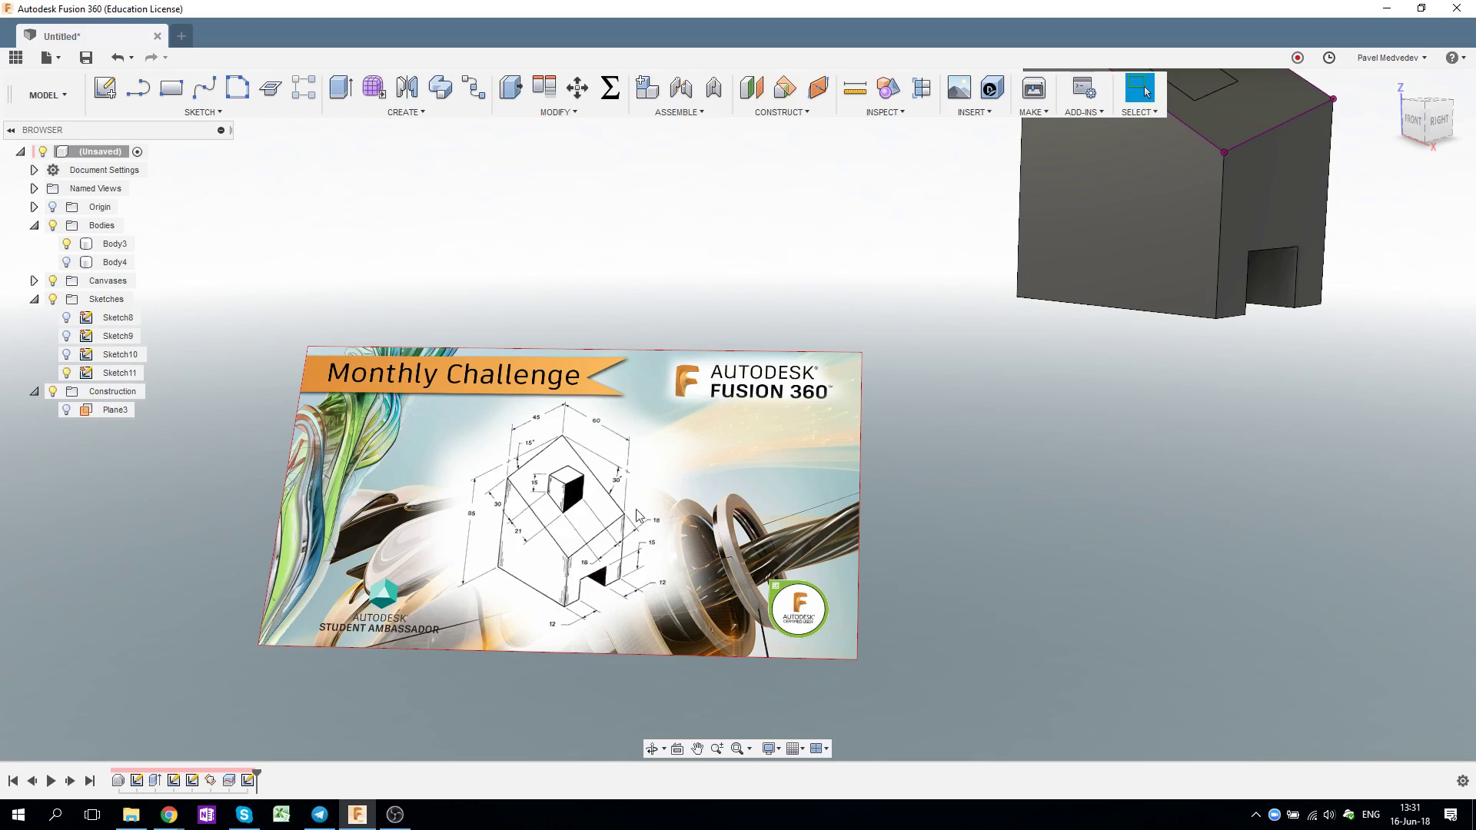
pyautogui.moveTo(584, 511); pyautogui.dragTo(635, 471, button='middle')
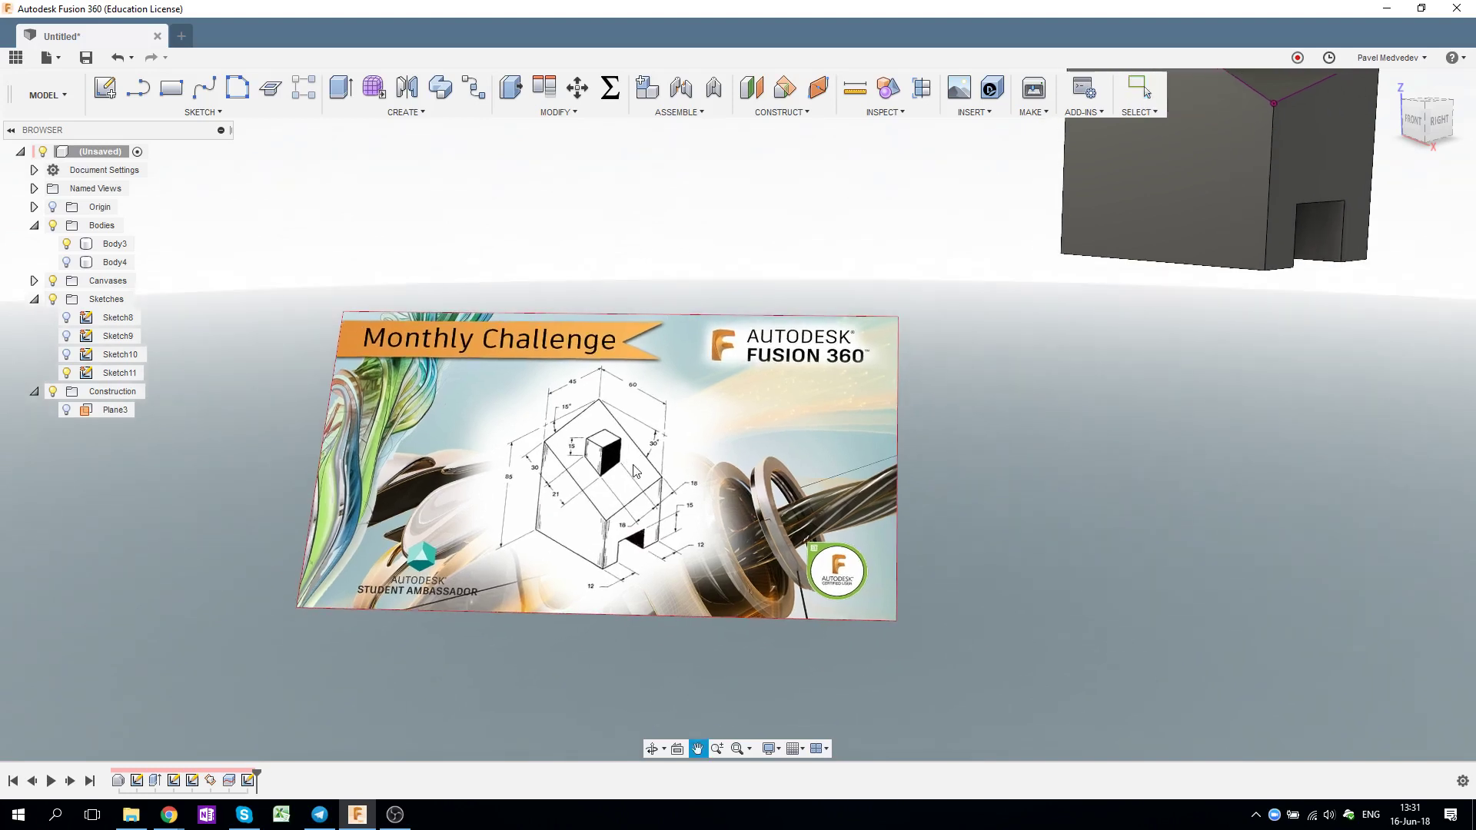
pyautogui.press('Escape')
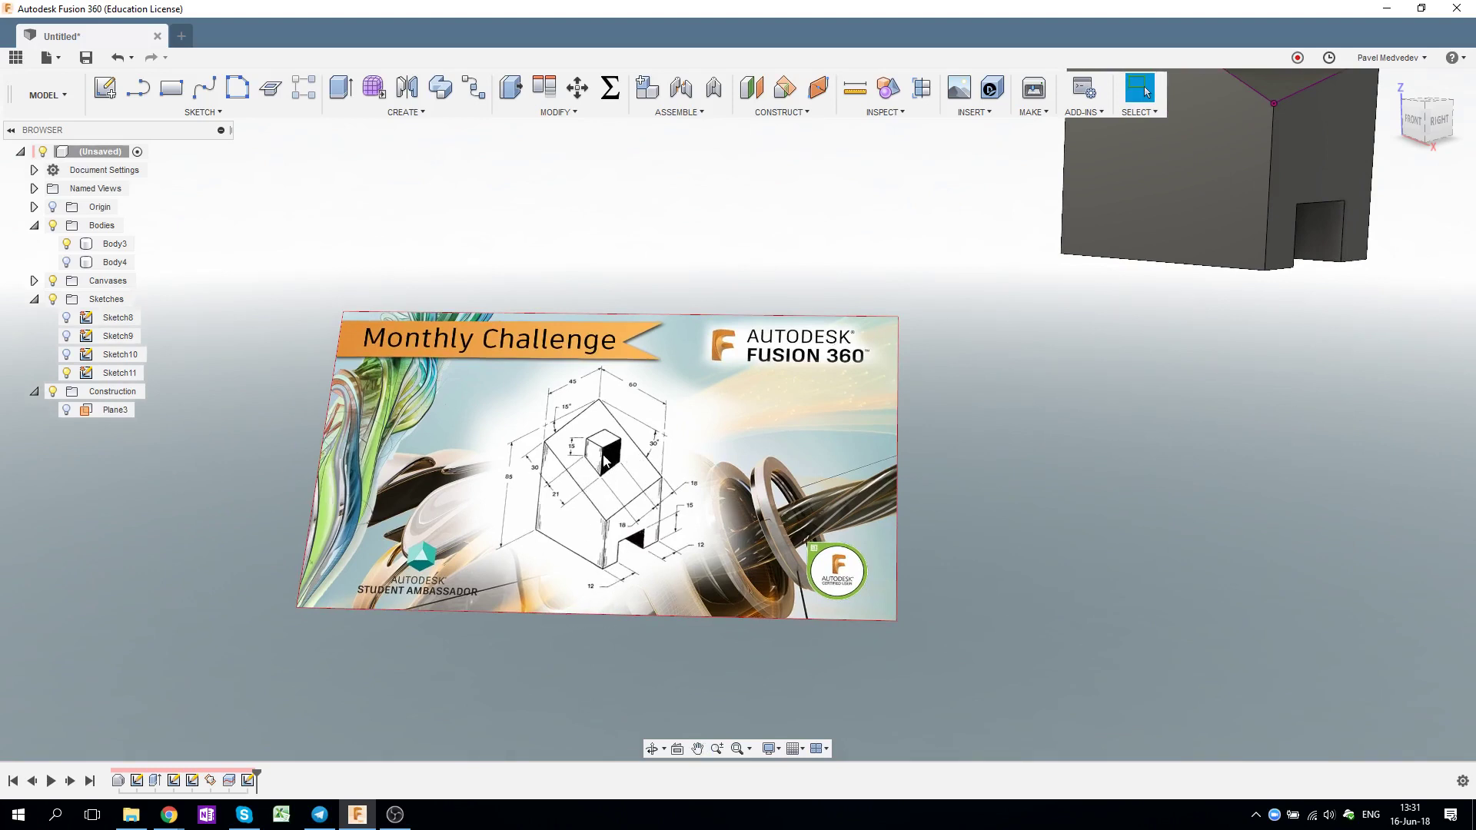
pyautogui.scroll(2, 603, 460)
pyautogui.scroll(2, 607, 456)
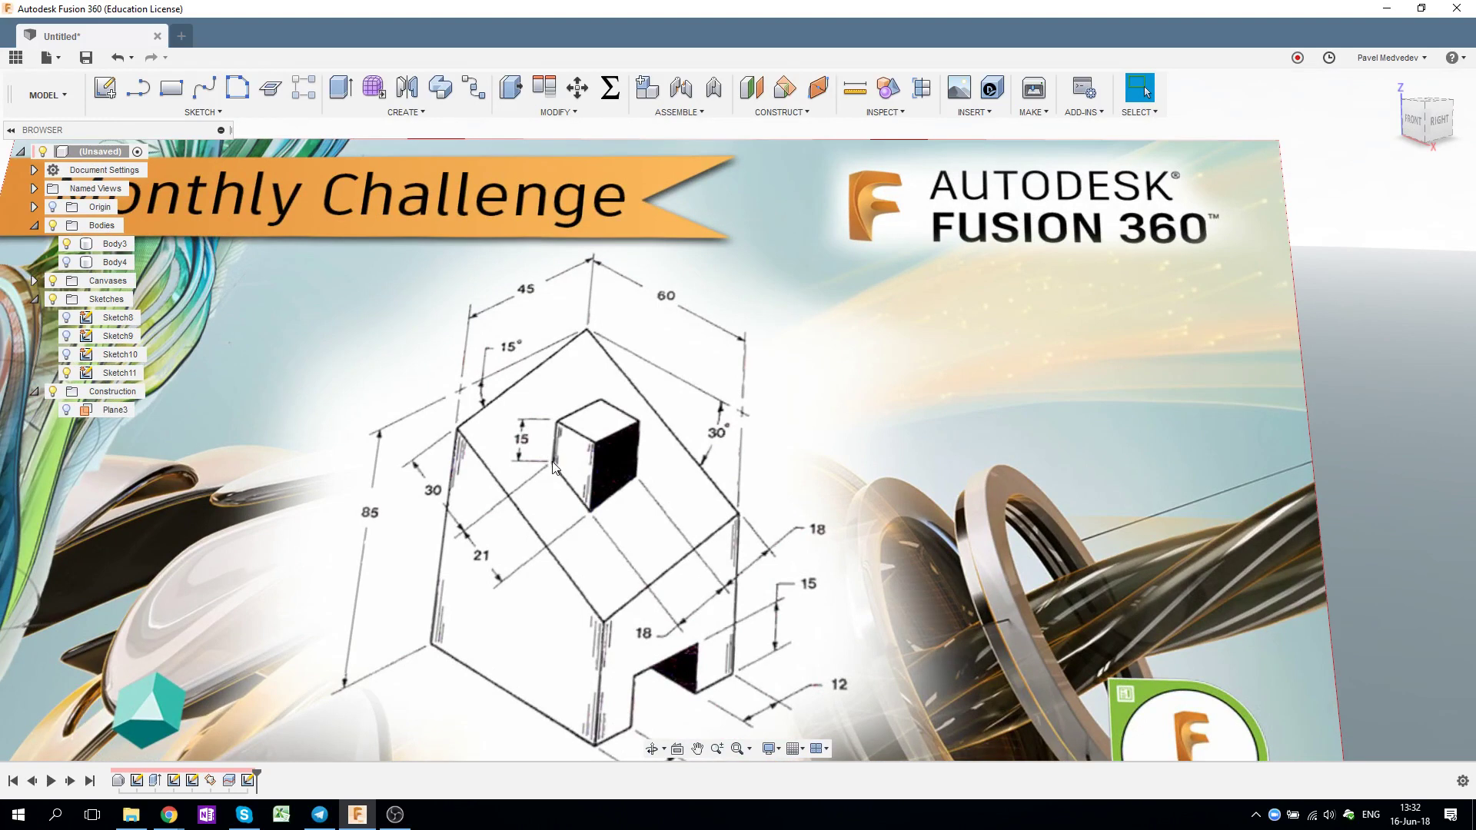
pyautogui.scroll(-5, 553, 467)
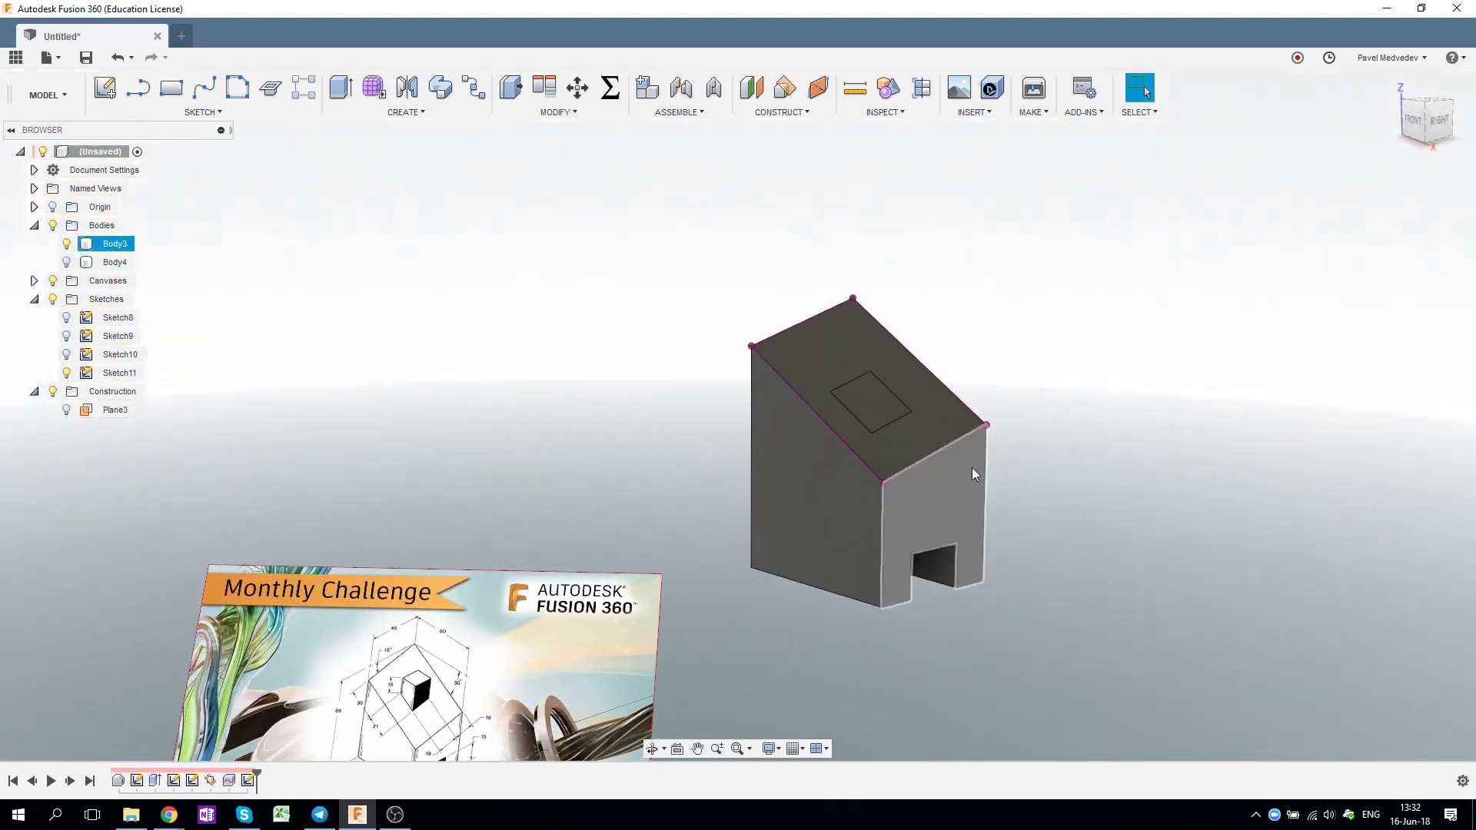
pyautogui.moveTo(971, 467)
pyautogui.keyDown('shift'); pyautogui.mouseDown(button='middle')
pyautogui.moveTo(1061, 389)
pyautogui.moveTo(1071, 320)
pyautogui.moveTo(1050, 315)
pyautogui.mouseUp(button='middle'); pyautogui.keyUp('shift')
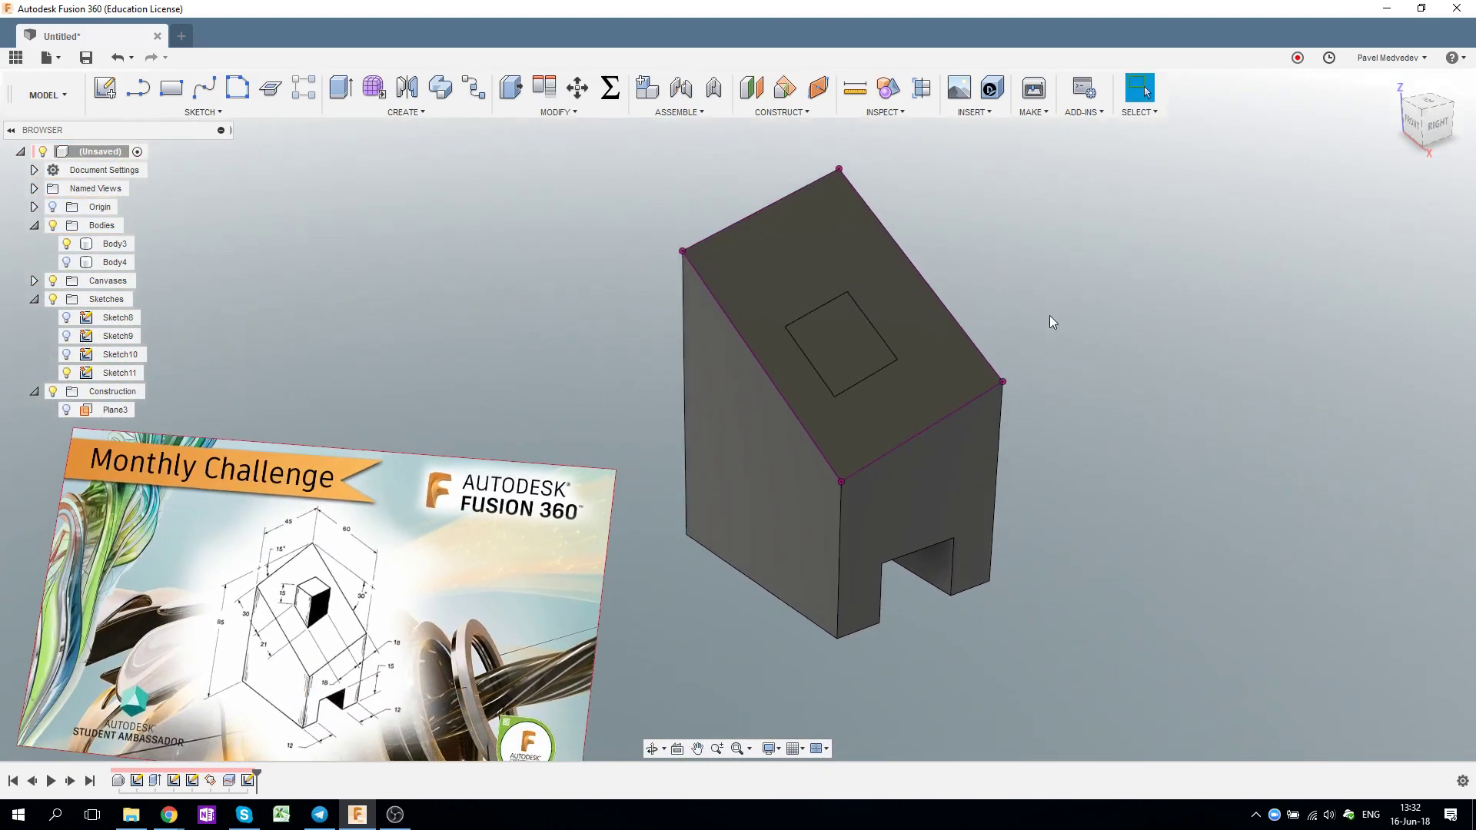
# Step: Open the Construct menu to show the construction plane, axis and point options
pyautogui.click(803, 113)
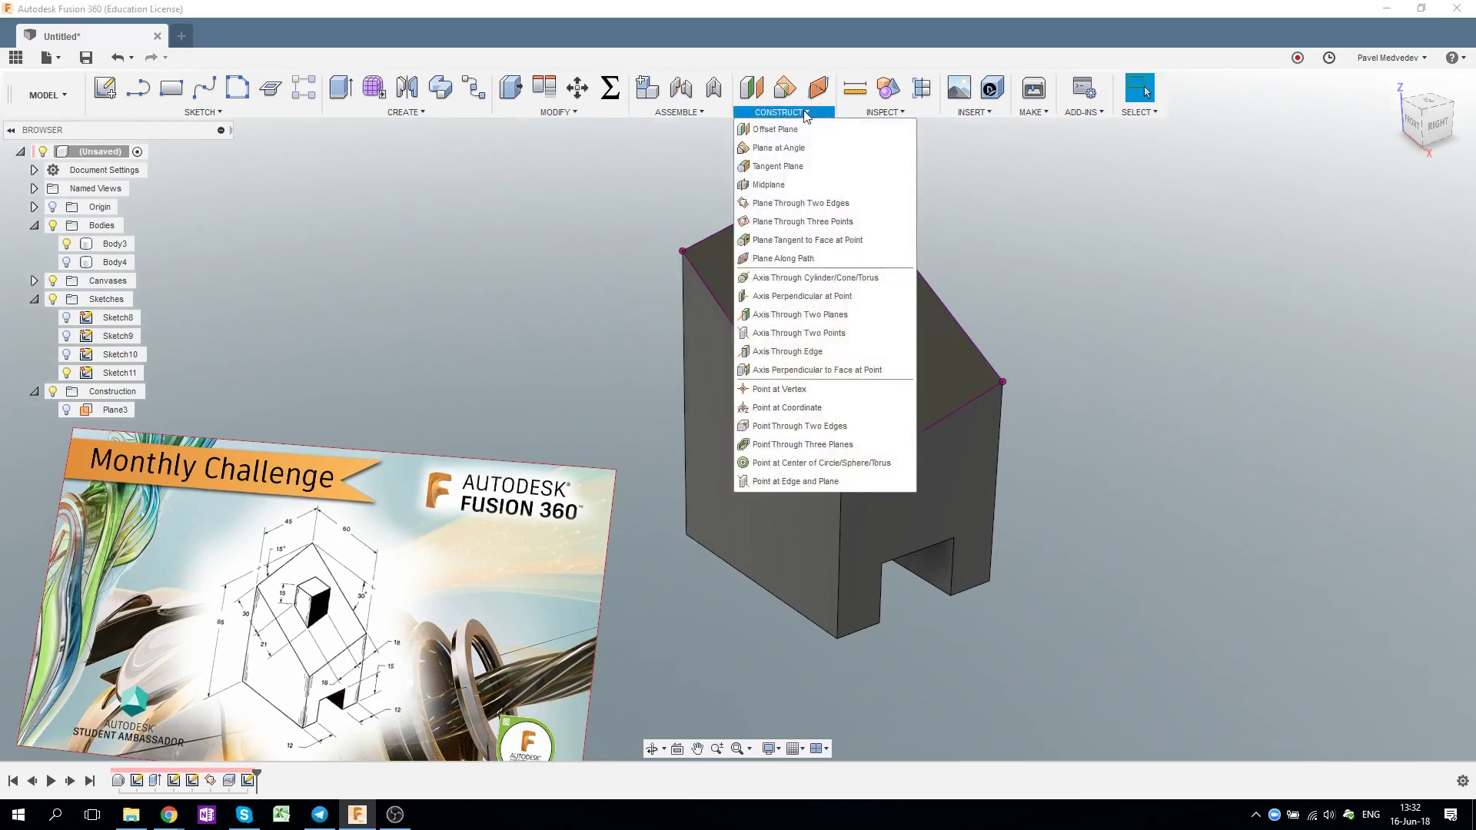
pyautogui.click(795, 113)
pyautogui.moveTo(1044, 209); pyautogui.dragTo(994, 220, button='middle')
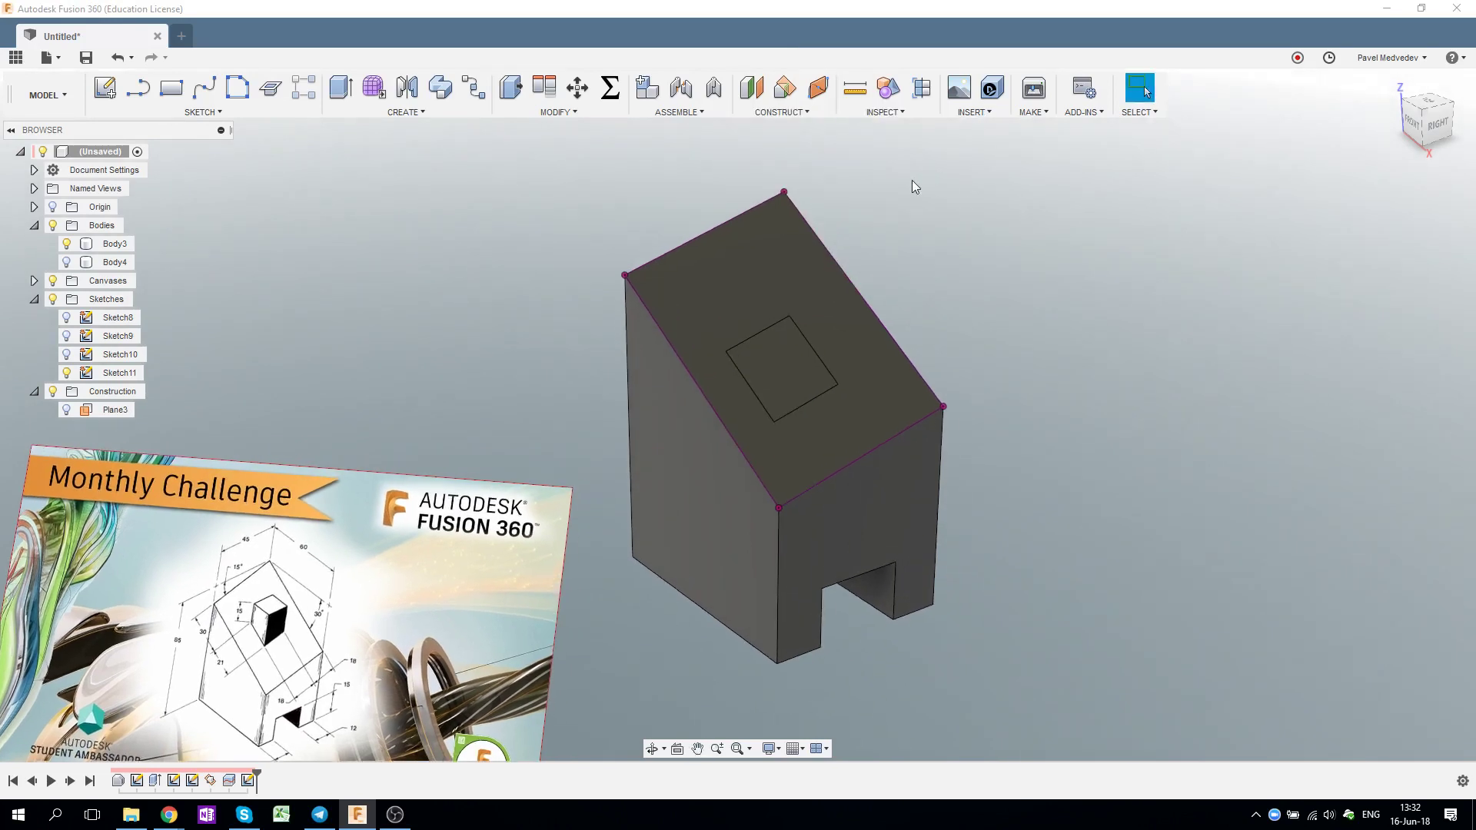
pyautogui.click(788, 114)
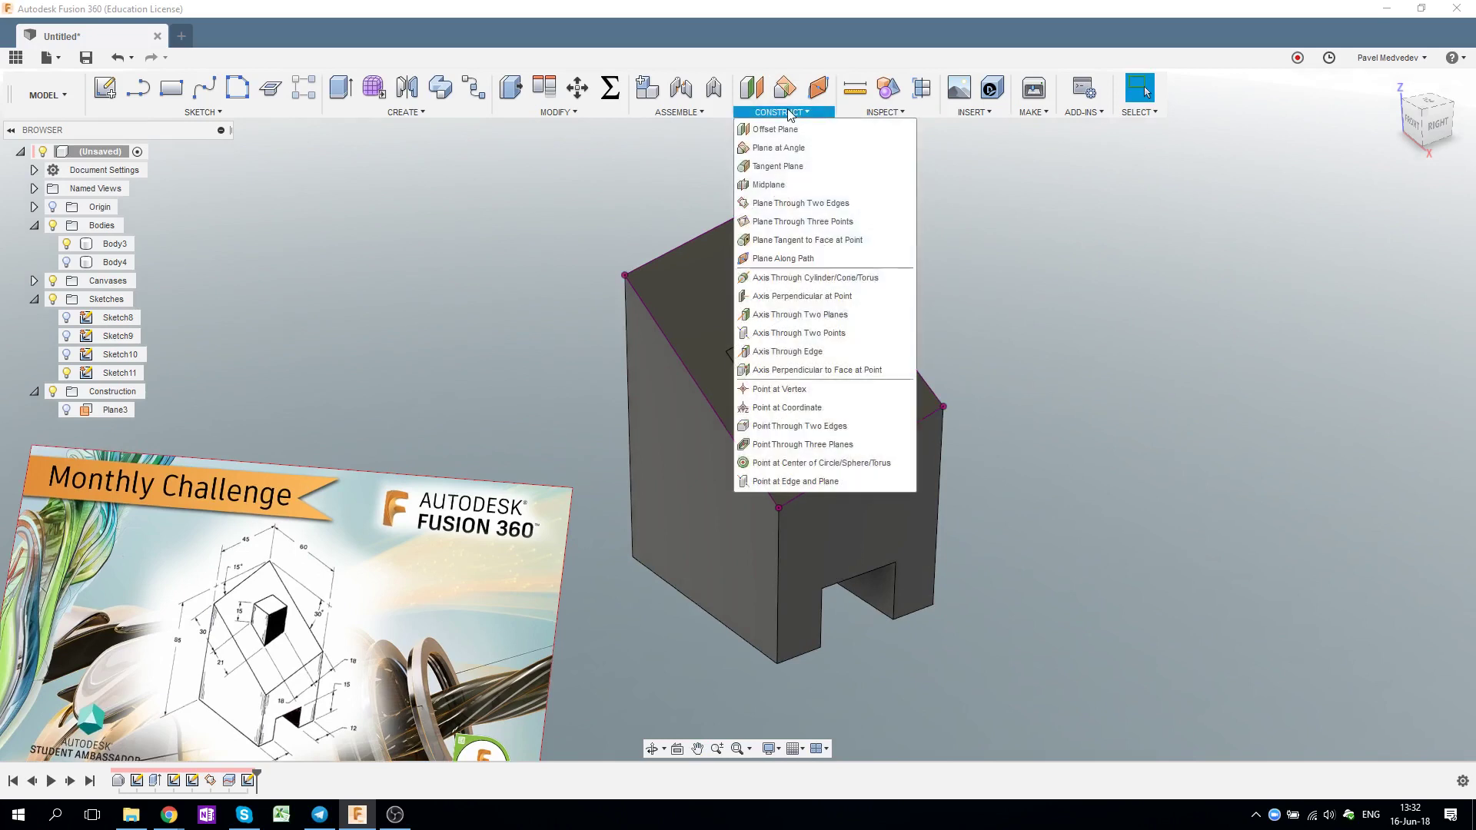
pyautogui.click(678, 158)
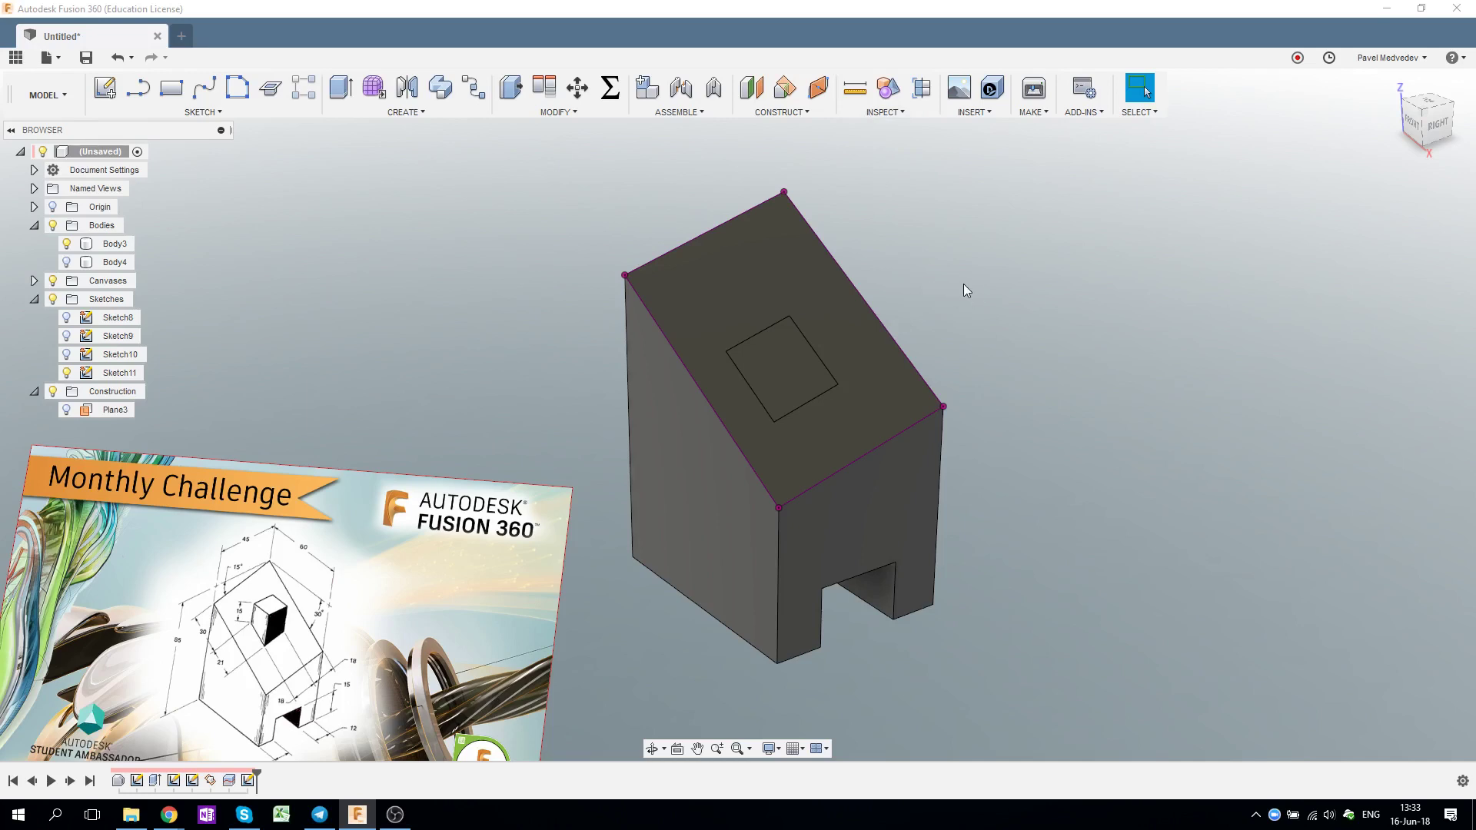
pyautogui.click(883, 116)
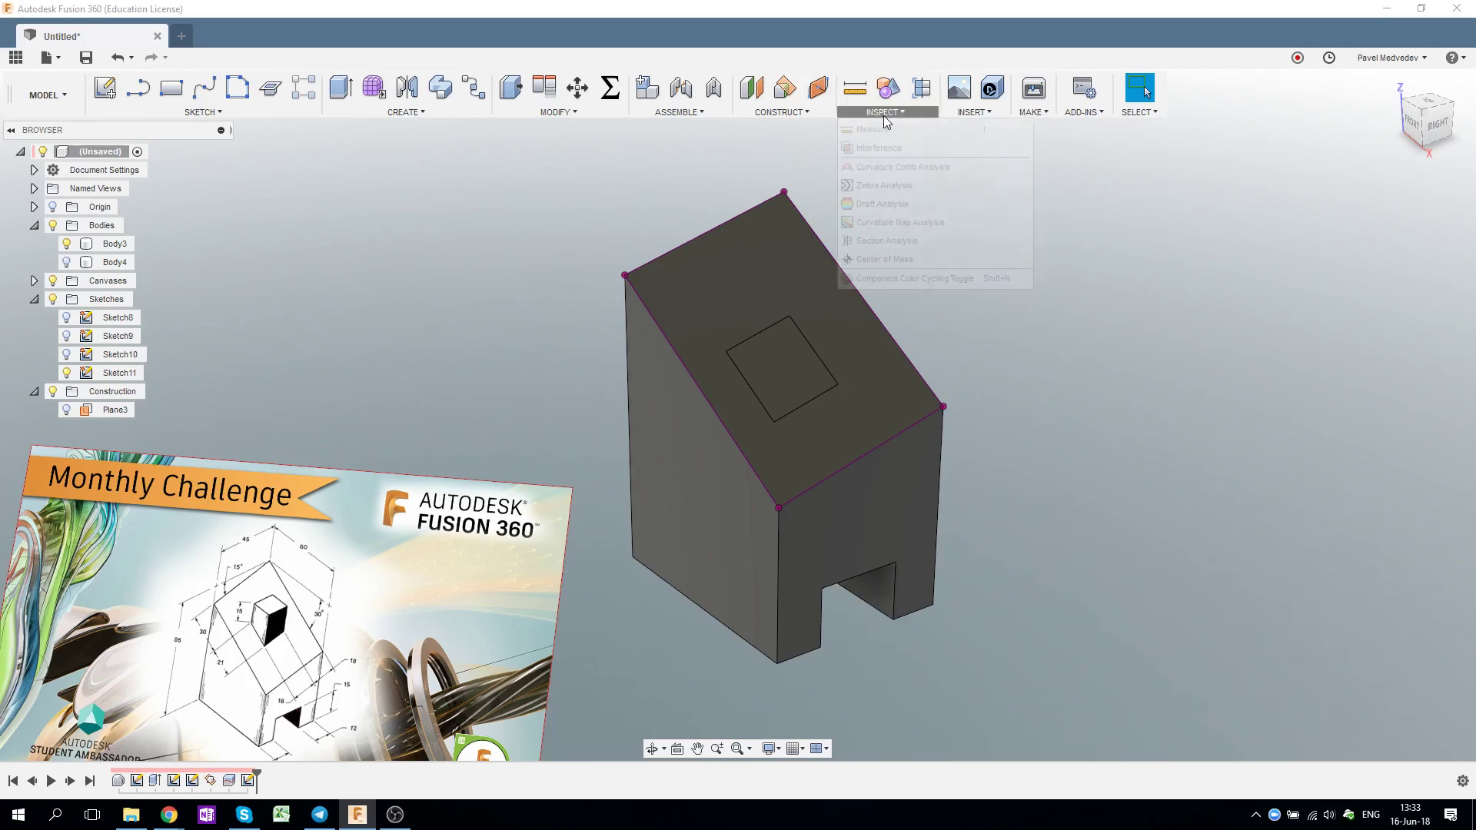
pyautogui.click(794, 114)
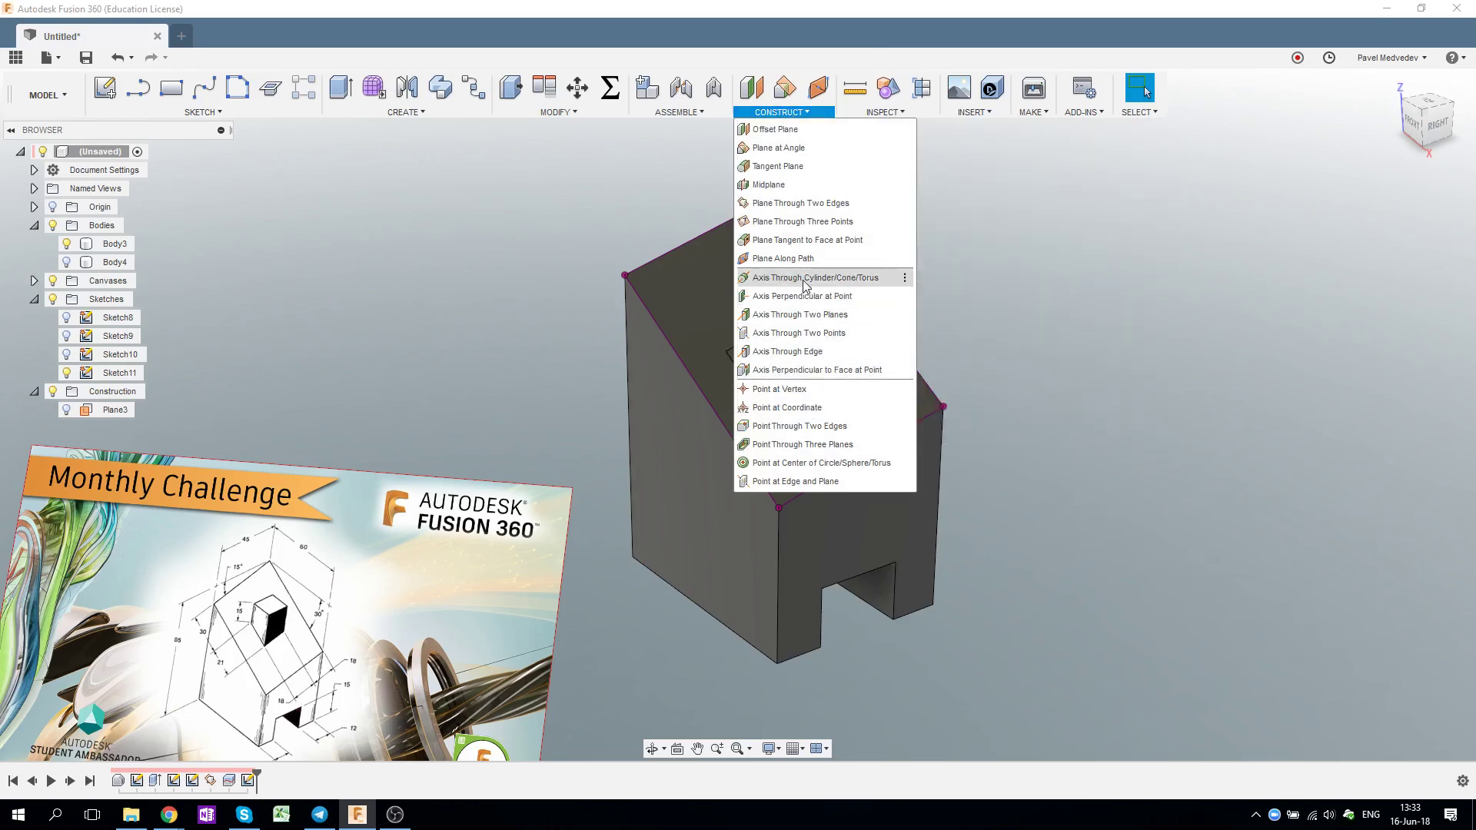
# Step: Start Axis Perpendicular to Face at Point and briefly toggle the origin planes and axes
pyautogui.click(816, 371)
pyautogui.moveTo(706, 429)
pyautogui.keyDown('shift'); pyautogui.mouseDown(button='middle')
pyautogui.moveTo(815, 425)
pyautogui.moveTo(607, 447)
pyautogui.mouseUp(button='middle'); pyautogui.keyUp('shift')
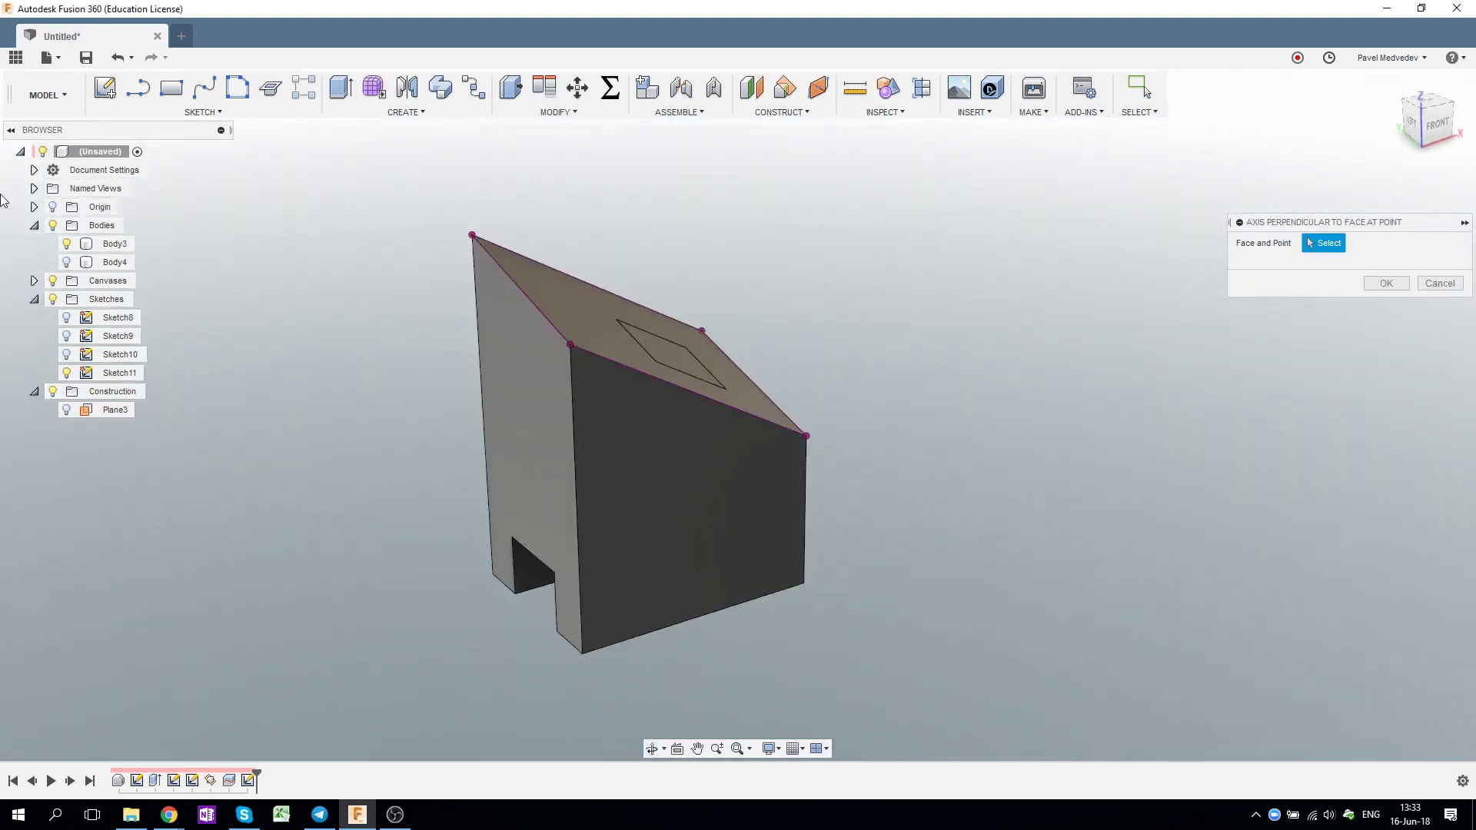
pyautogui.click(33, 206)
pyautogui.click(52, 207)
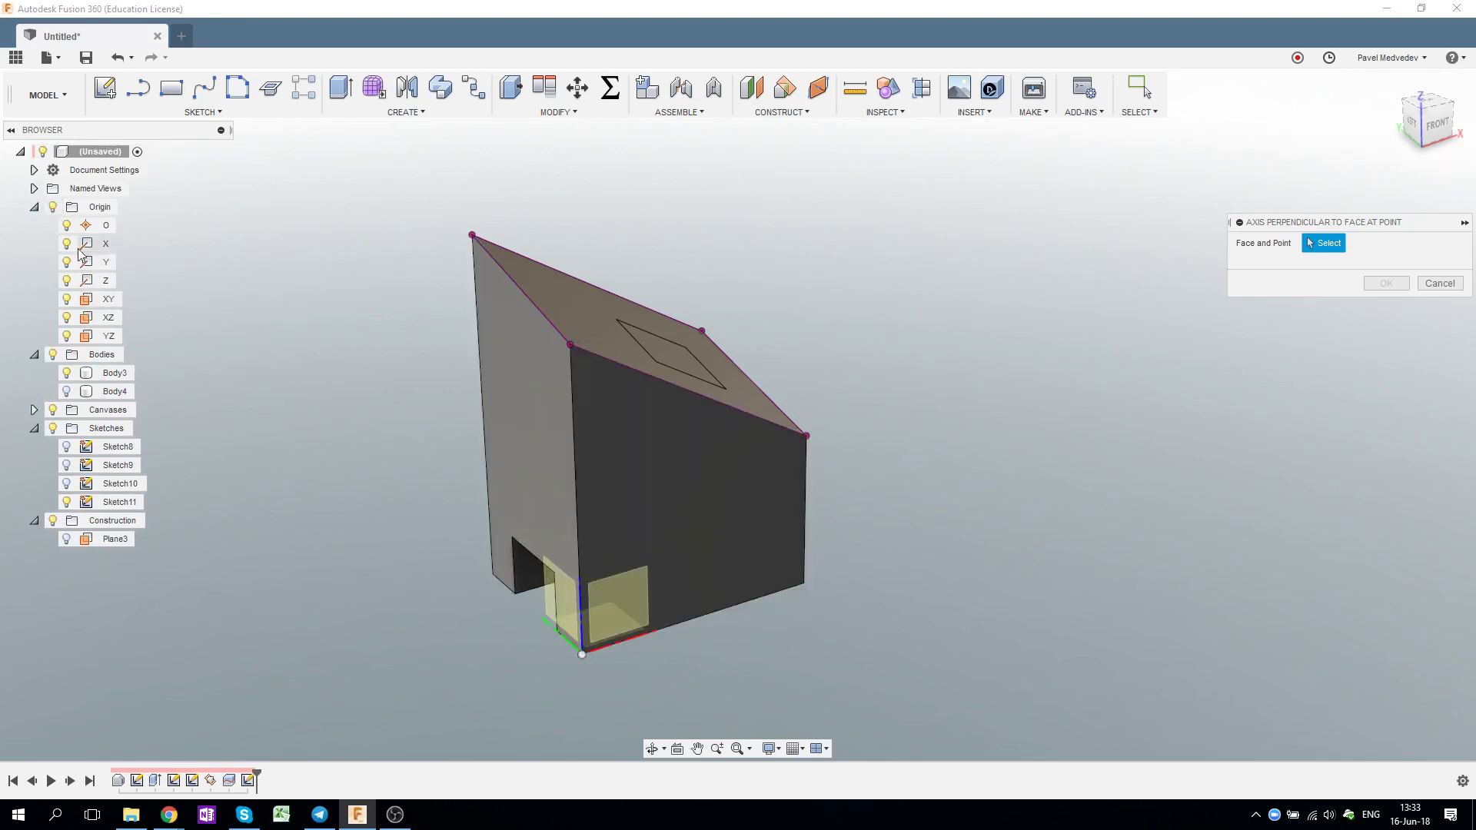
pyautogui.click(52, 207)
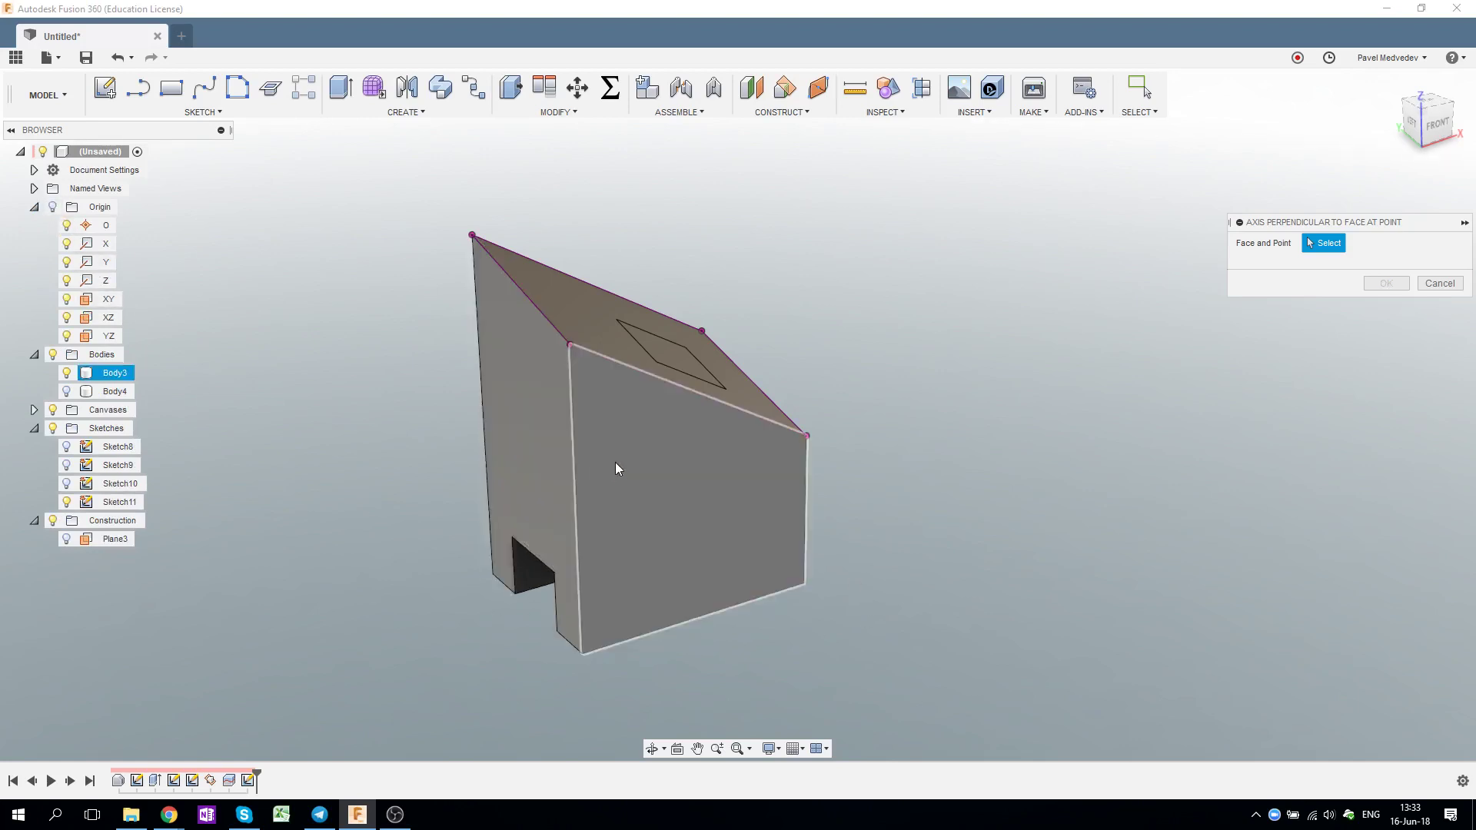
# Step: Create Axis2 perpendicular to the side face through the Sketch11 point on the slope
pyautogui.click(522, 430)
pyautogui.keyDown('shift'); pyautogui.moveTo(700, 442); pyautogui.dragTo(598, 441, button='middle'); pyautogui.keyUp('shift')
pyautogui.click(713, 355)
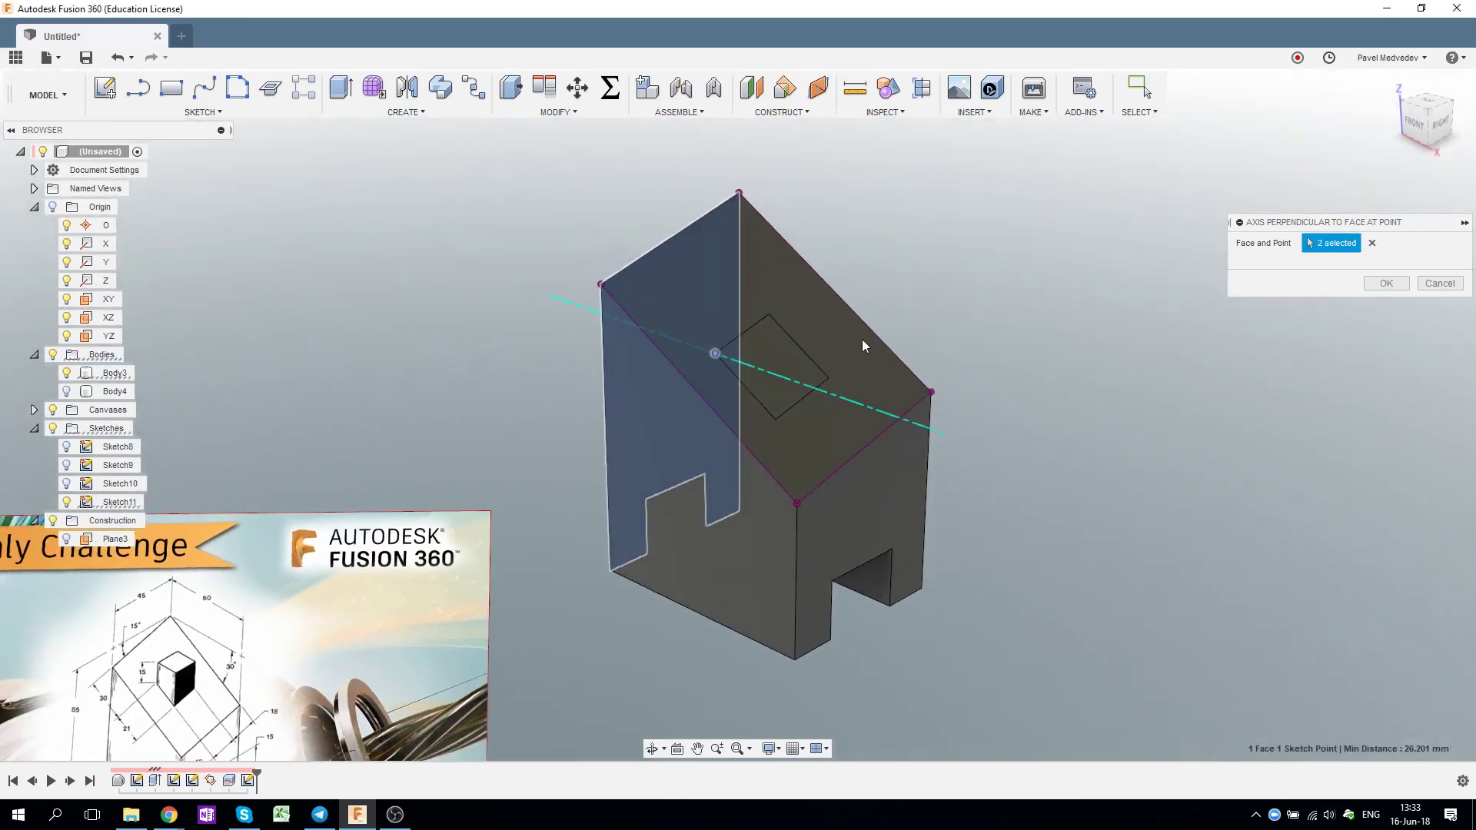
pyautogui.scroll(3, 862, 346)
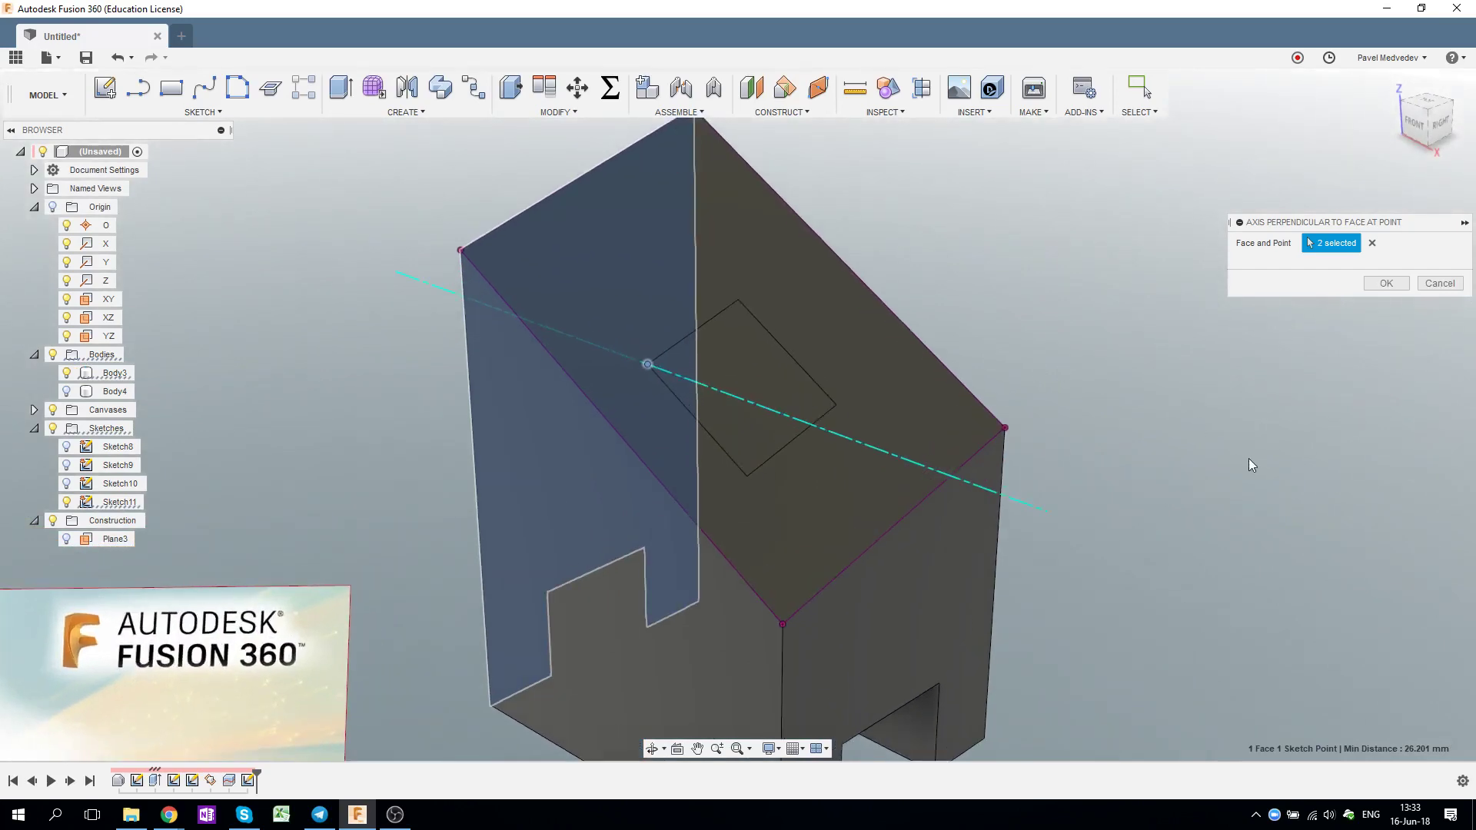
pyautogui.keyDown('shift'); pyautogui.moveTo(1248, 458); pyautogui.dragTo(1189, 431, button='middle'); pyautogui.keyUp('shift')
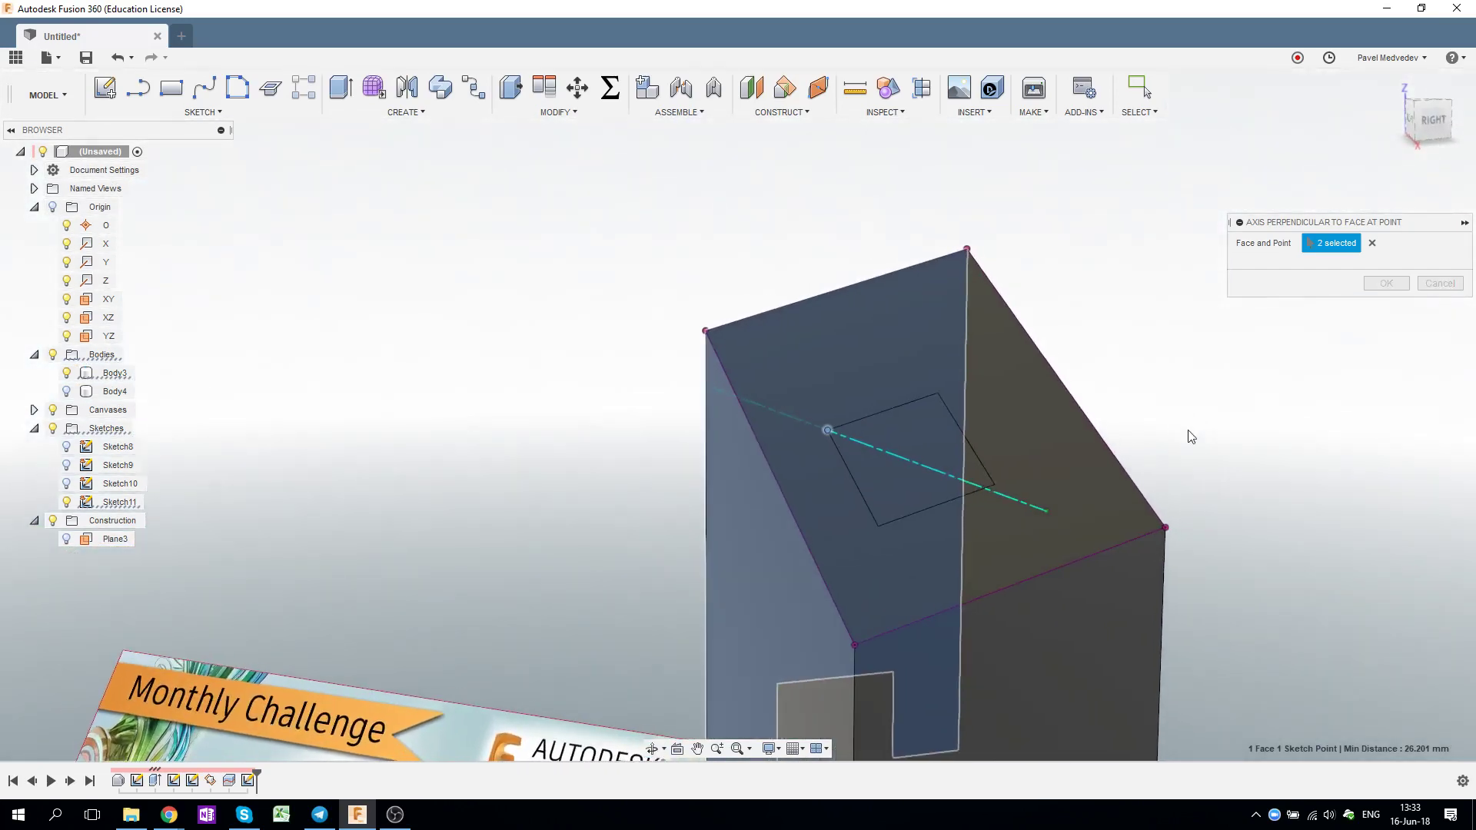
pyautogui.moveTo(1340, 438); pyautogui.dragTo(707, 256, button='middle')
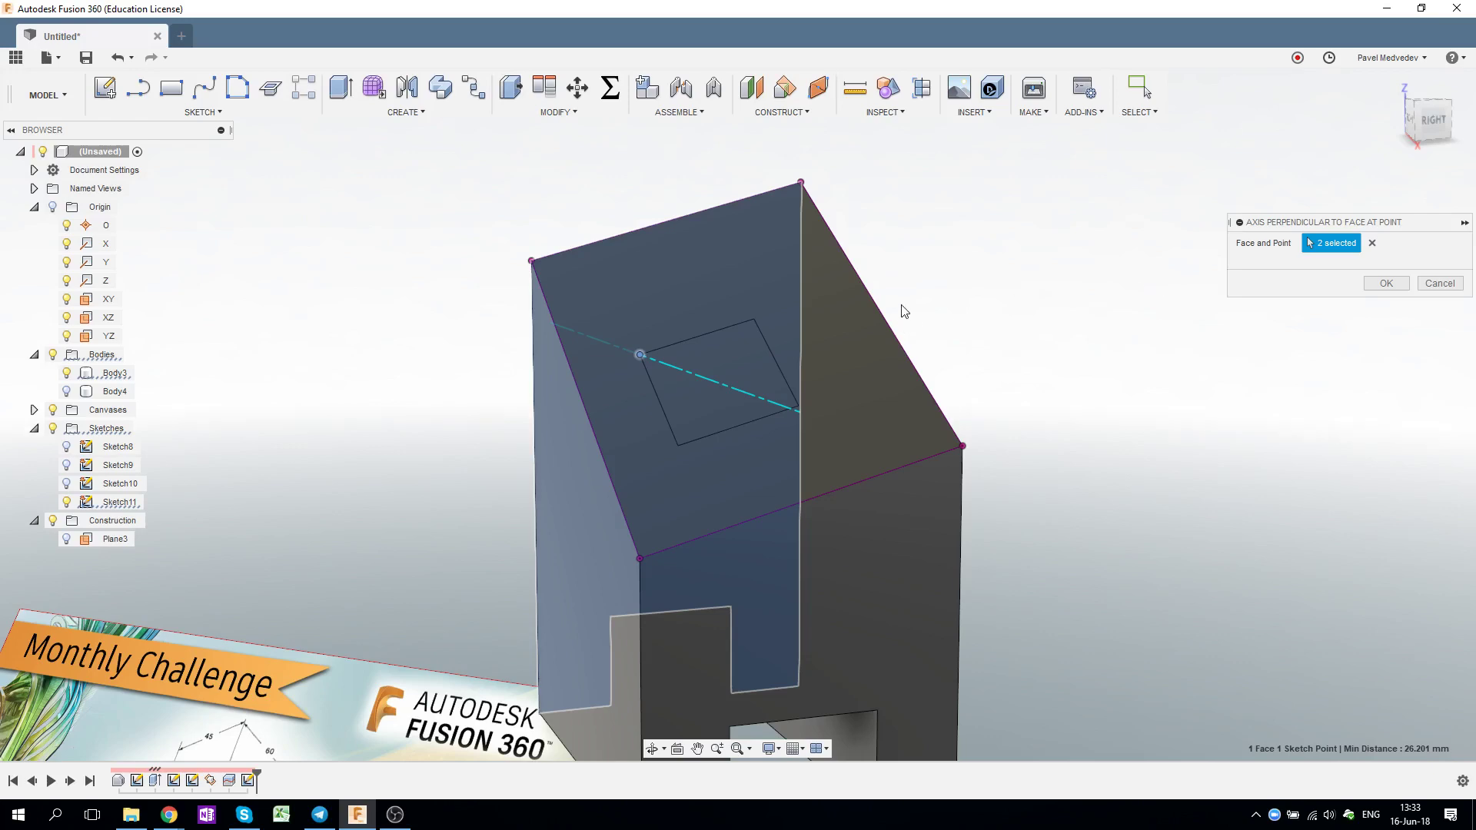
pyautogui.click(1395, 289)
pyautogui.scroll(-3, 1038, 411)
pyautogui.scroll(-2, 1107, 408)
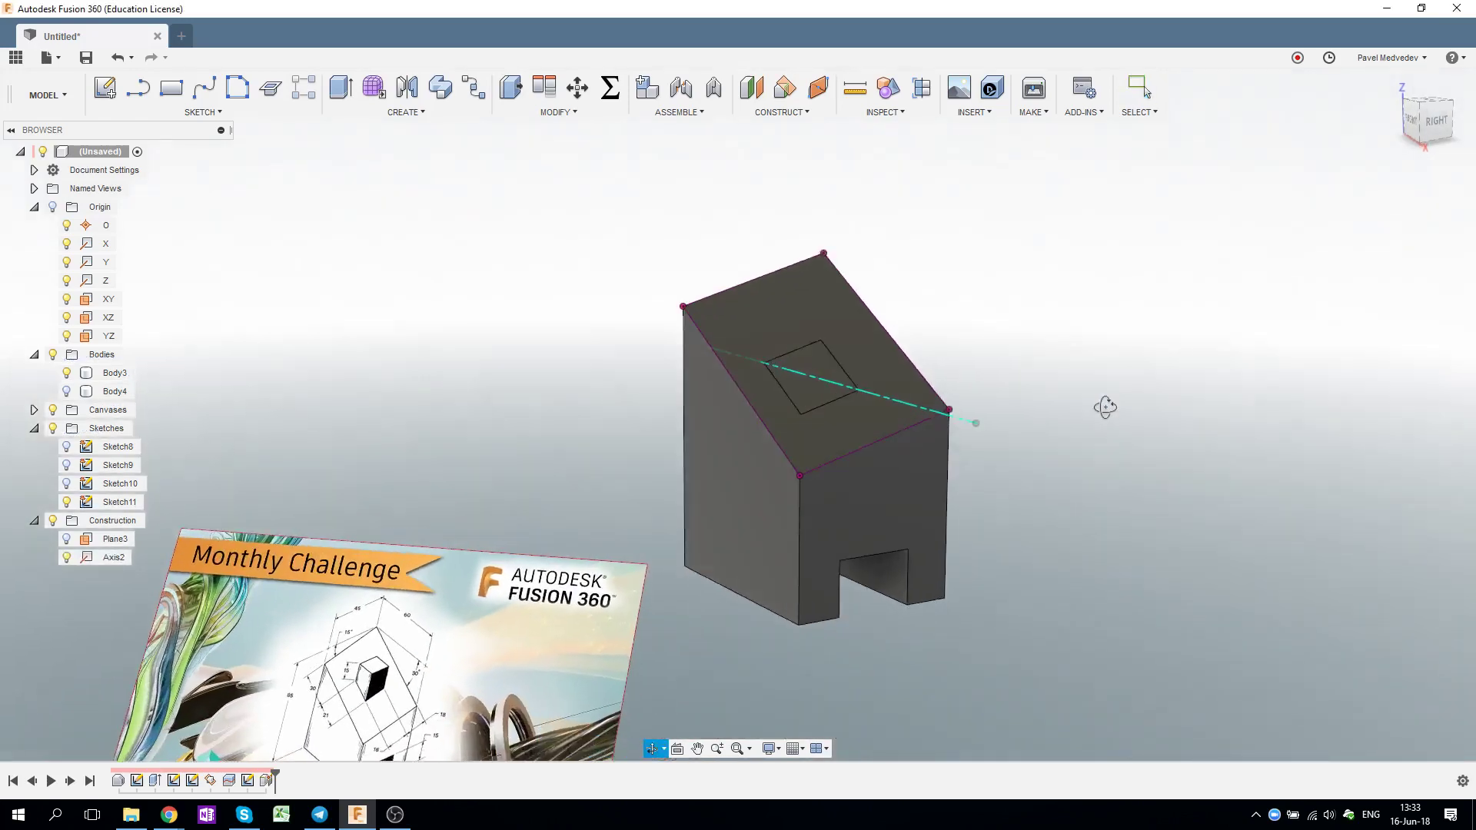
pyautogui.keyDown('shift'); pyautogui.moveTo(1106, 408); pyautogui.dragTo(923, 269, button='middle'); pyautogui.keyUp('shift')
# Step: Create Plane4 at a 0.0 deg angle hinged on Axis2
pyautogui.click(792, 115)
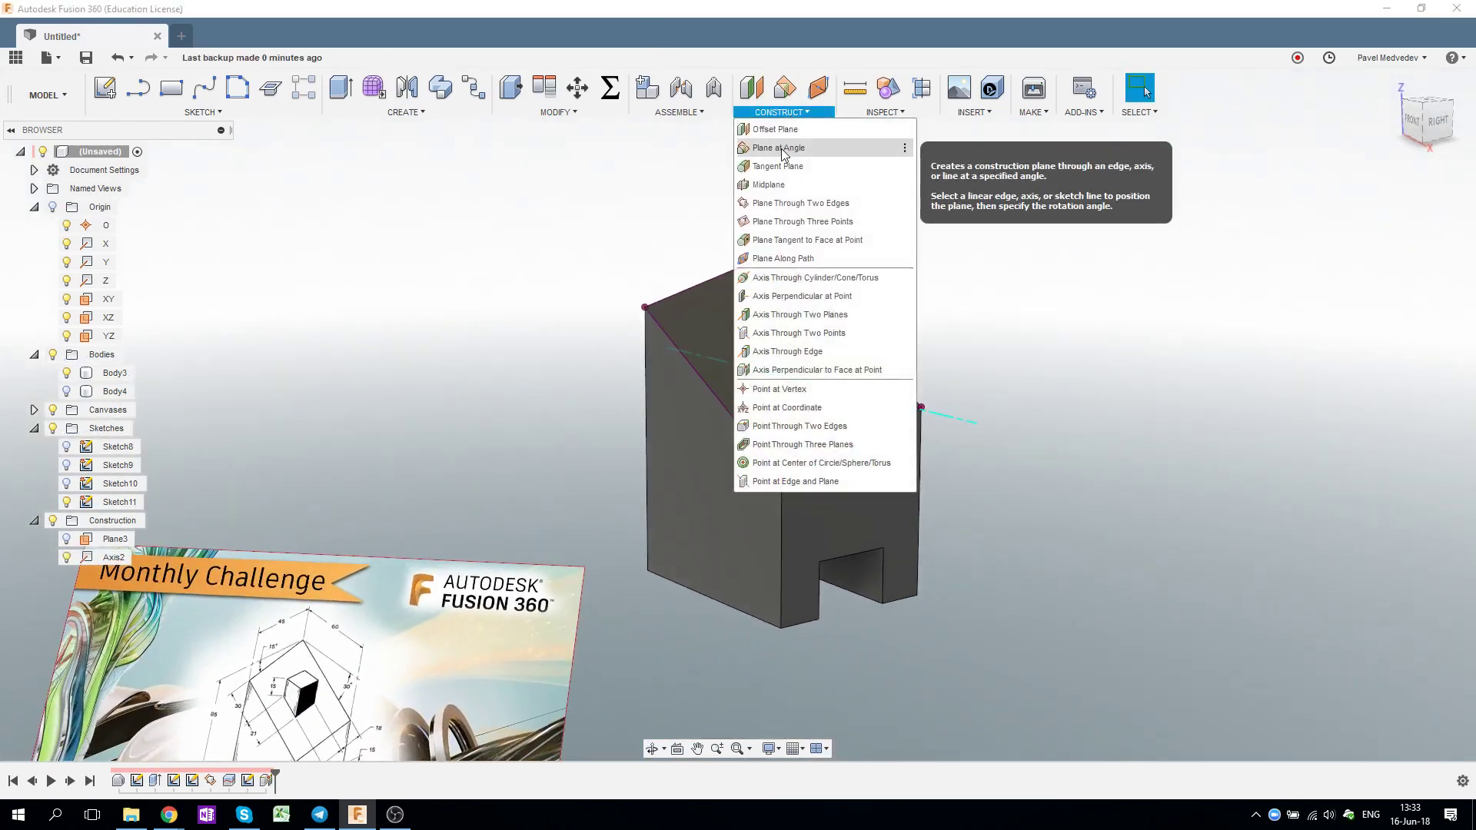
pyautogui.click(783, 150)
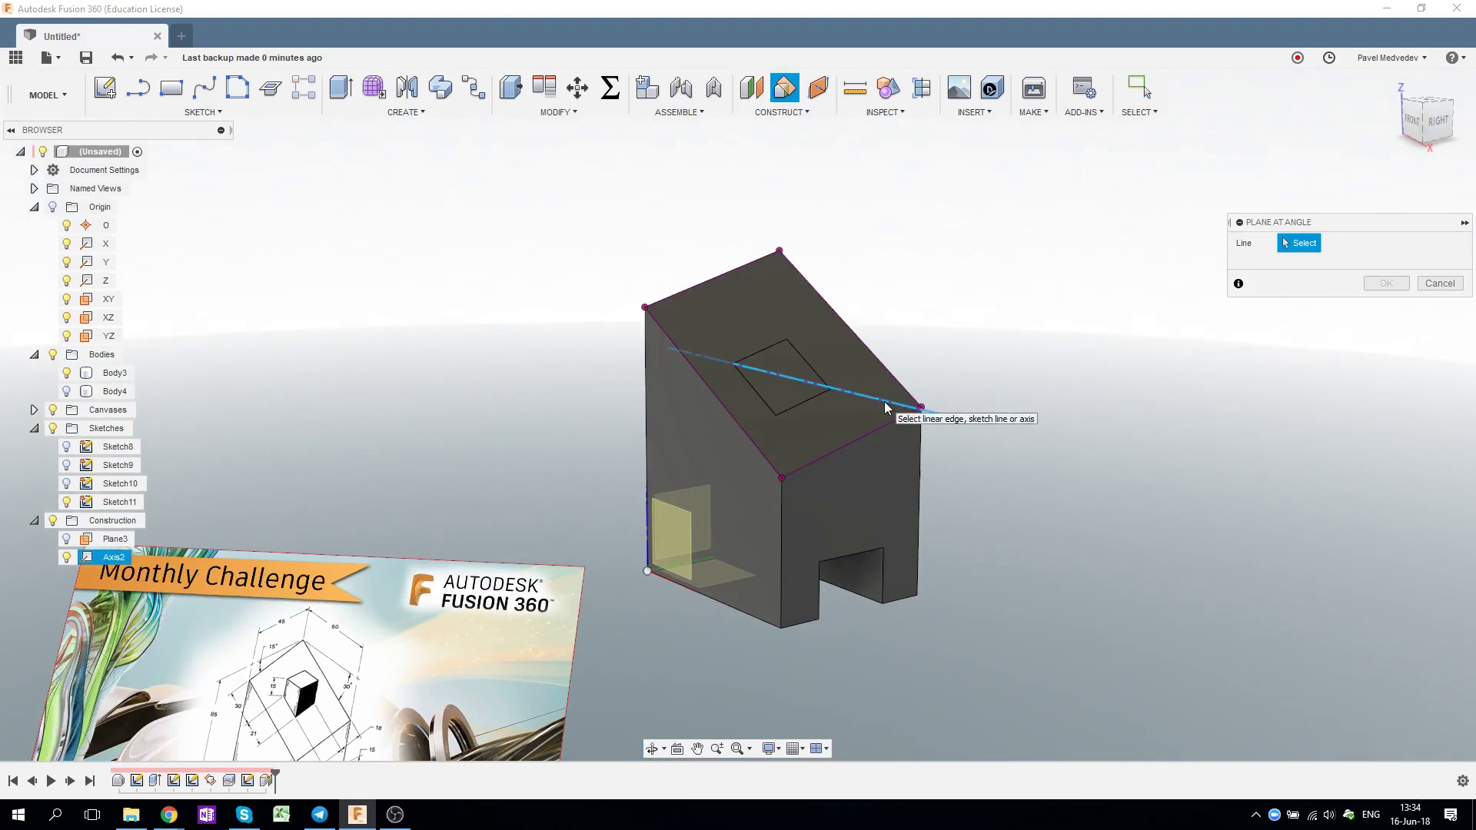
pyautogui.click(884, 403)
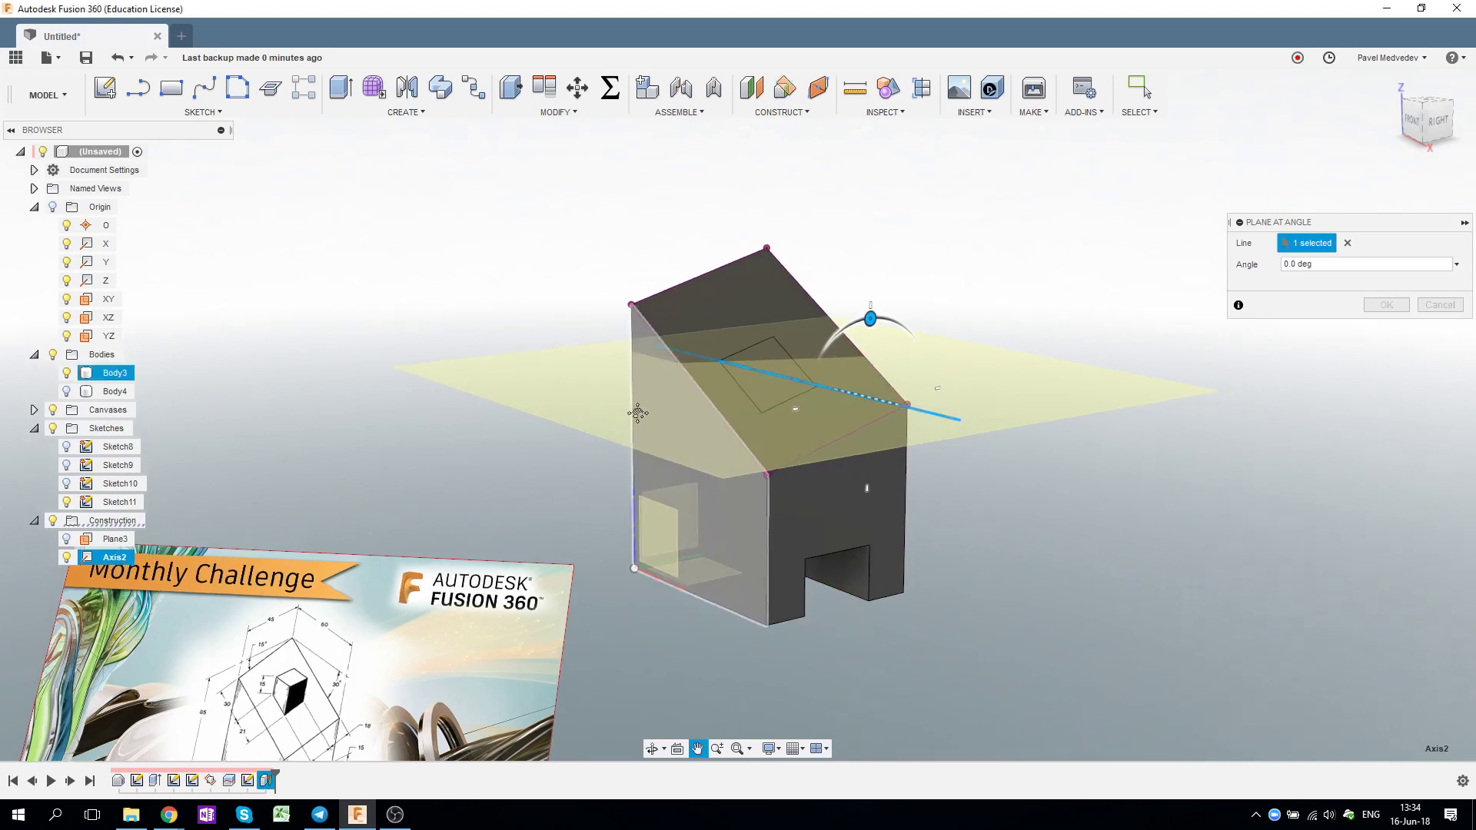
pyautogui.moveTo(746, 430); pyautogui.dragTo(639, 429, button='middle')
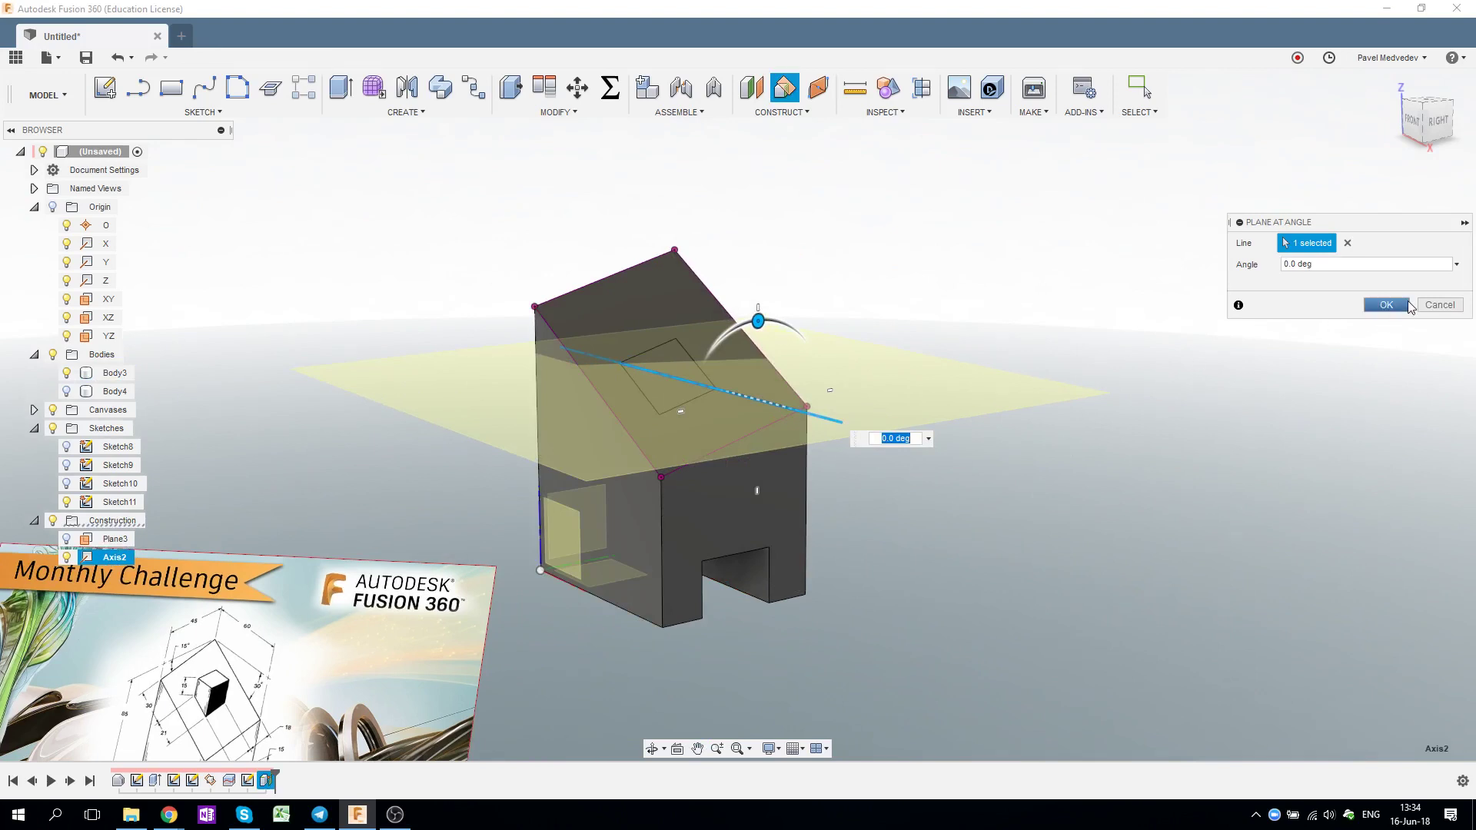
pyautogui.click(1386, 305)
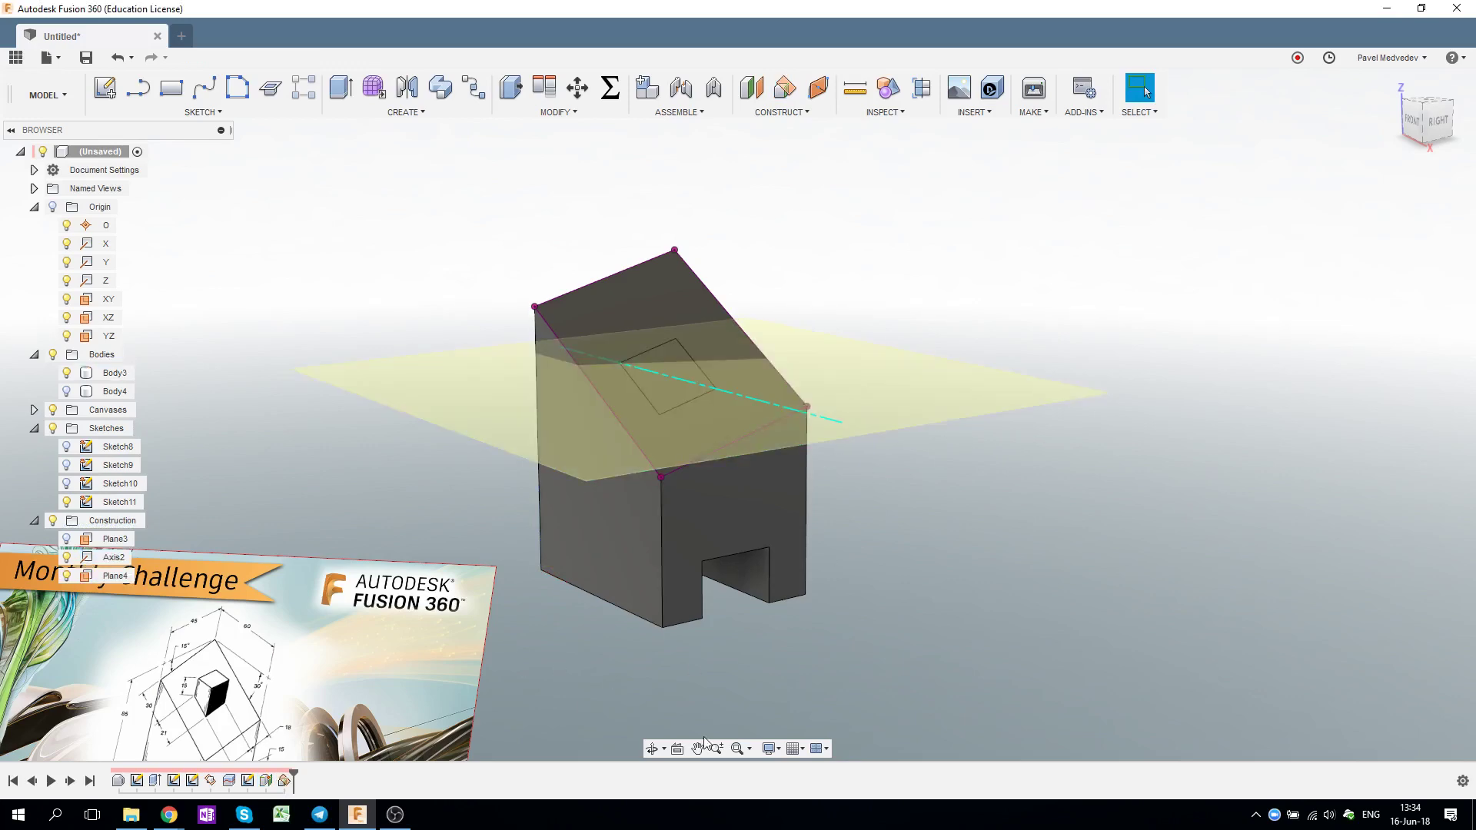
# Step: Collapse the Origin folder and hide Sketch11 and the Axis2 construction axis
pyautogui.keyDown('shift'); pyautogui.moveTo(957, 550); pyautogui.dragTo(965, 574, button='middle'); pyautogui.keyUp('shift')
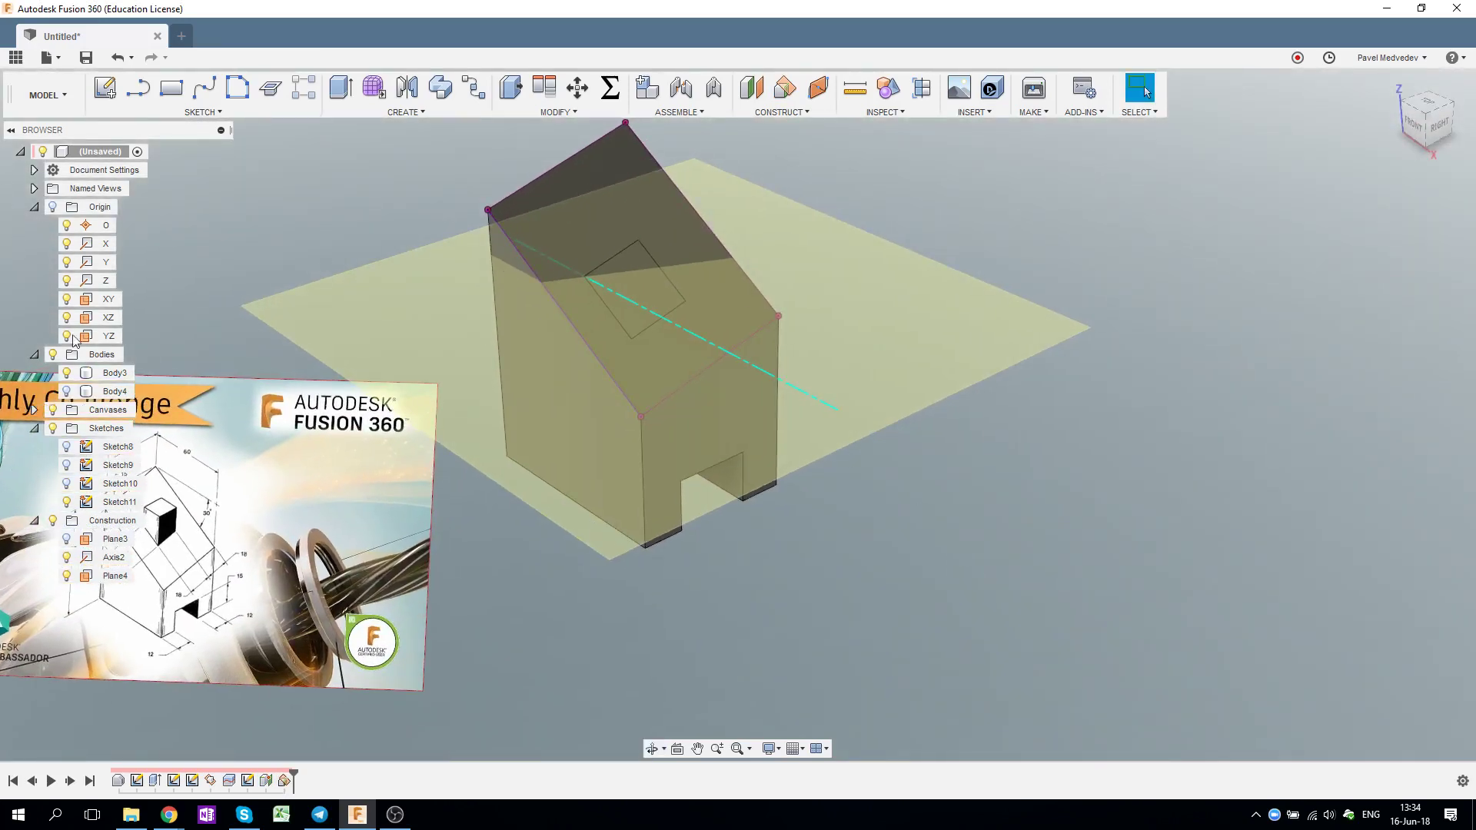
pyautogui.moveTo(278, 487)
pyautogui.mouseDown(button='middle')
pyautogui.moveTo(708, 541)
pyautogui.moveTo(708, 522)
pyautogui.mouseUp(button='middle')
pyautogui.press('Escape')
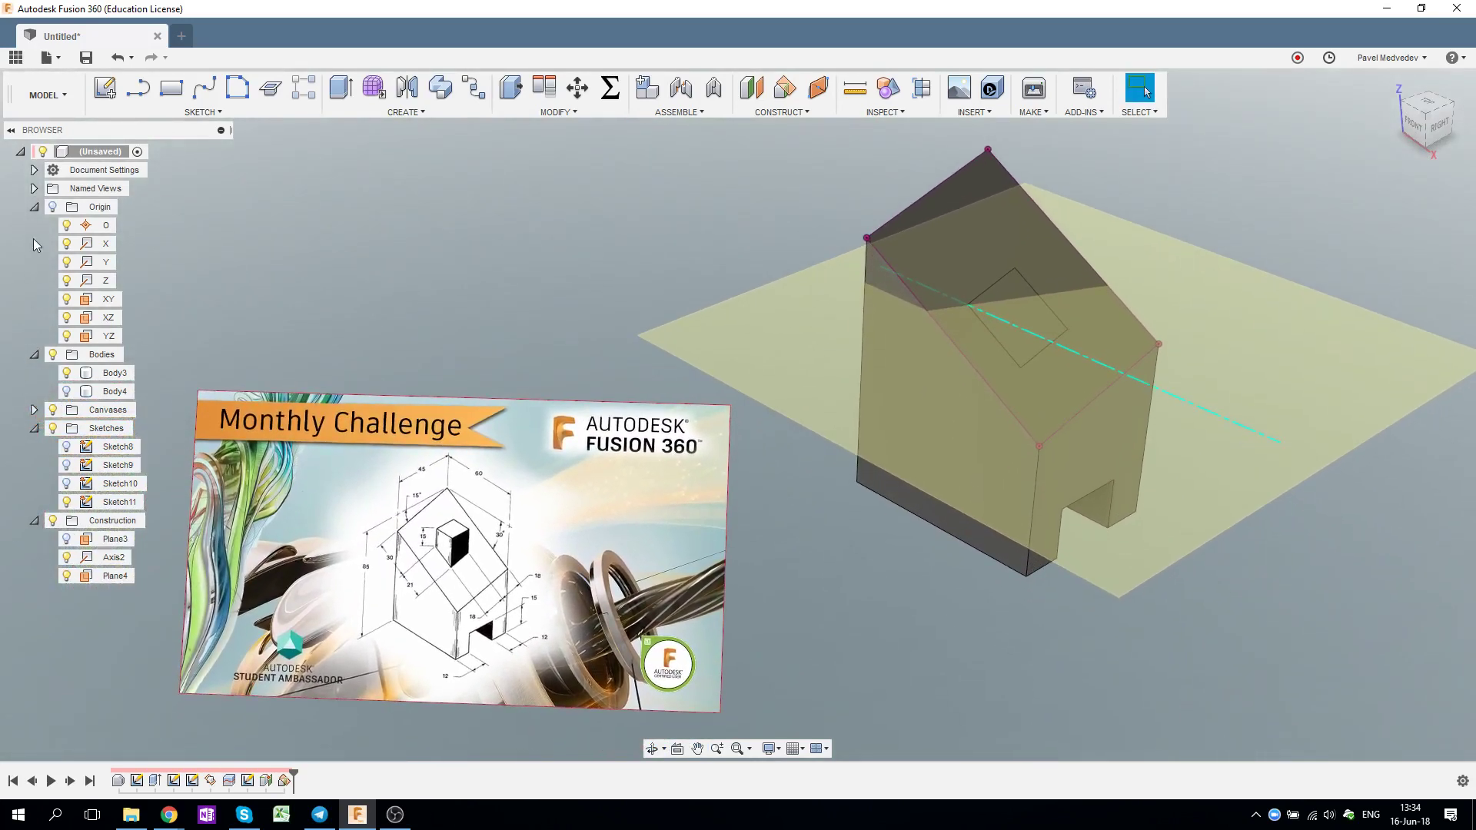
pyautogui.click(35, 207)
pyautogui.click(67, 375)
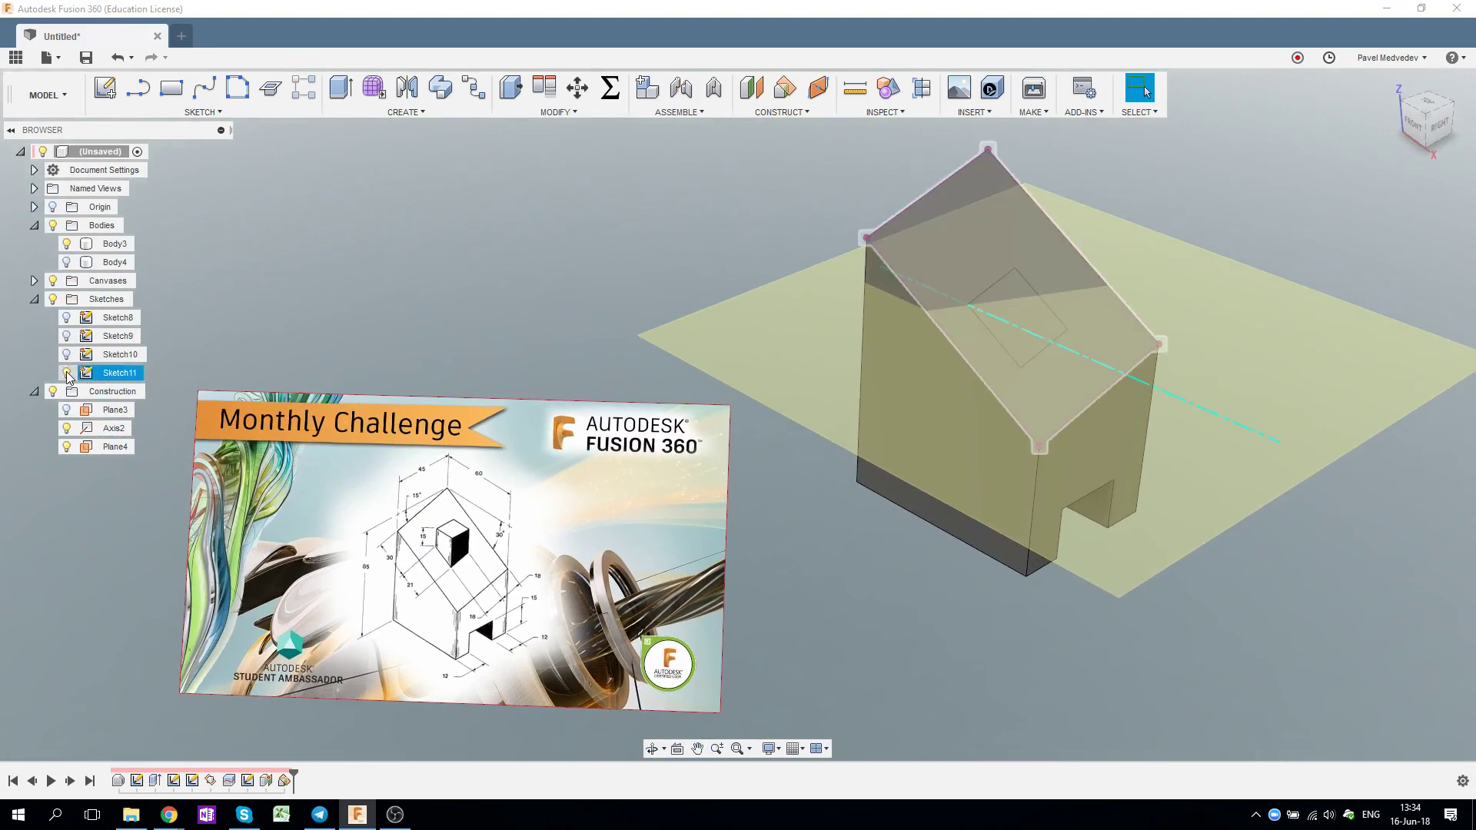
pyautogui.click(67, 374)
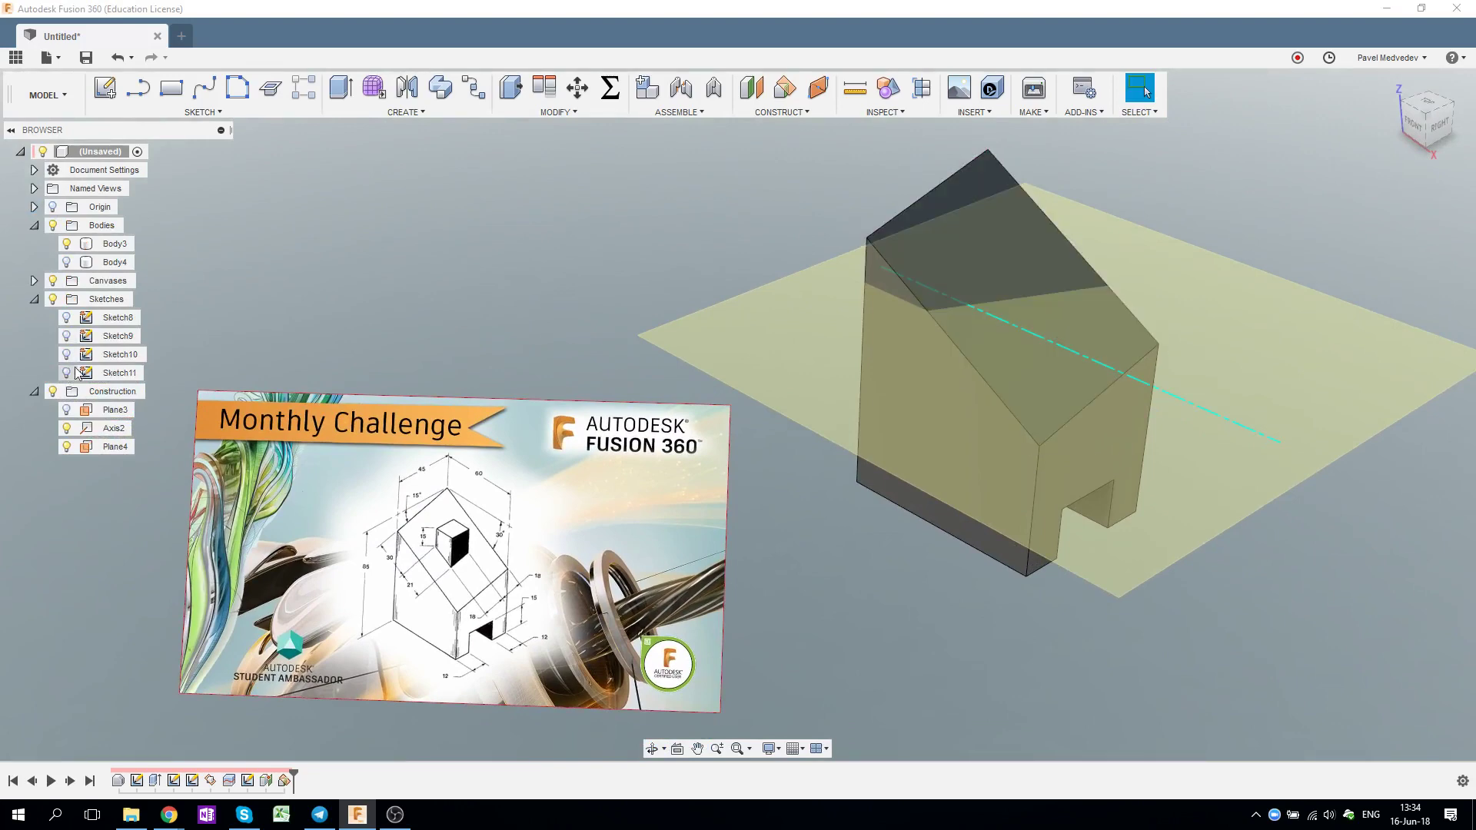
pyautogui.click(67, 428)
# Step: Hide Sketch10, show the Sketch11 roof profile, and begin a new sketch on Plane4
pyautogui.moveTo(534, 369); pyautogui.dragTo(273, 365, button='middle')
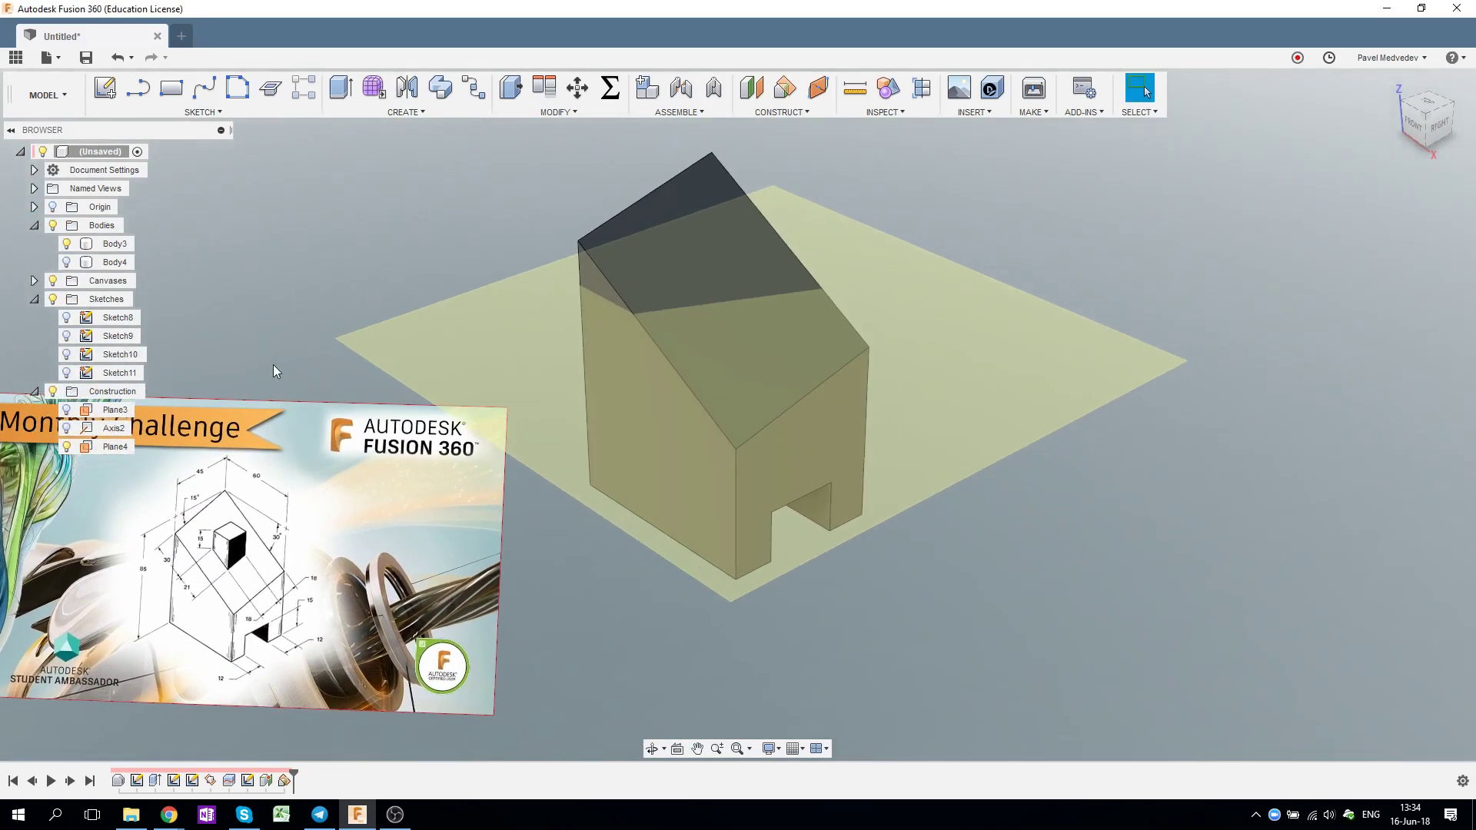
pyautogui.click(68, 355)
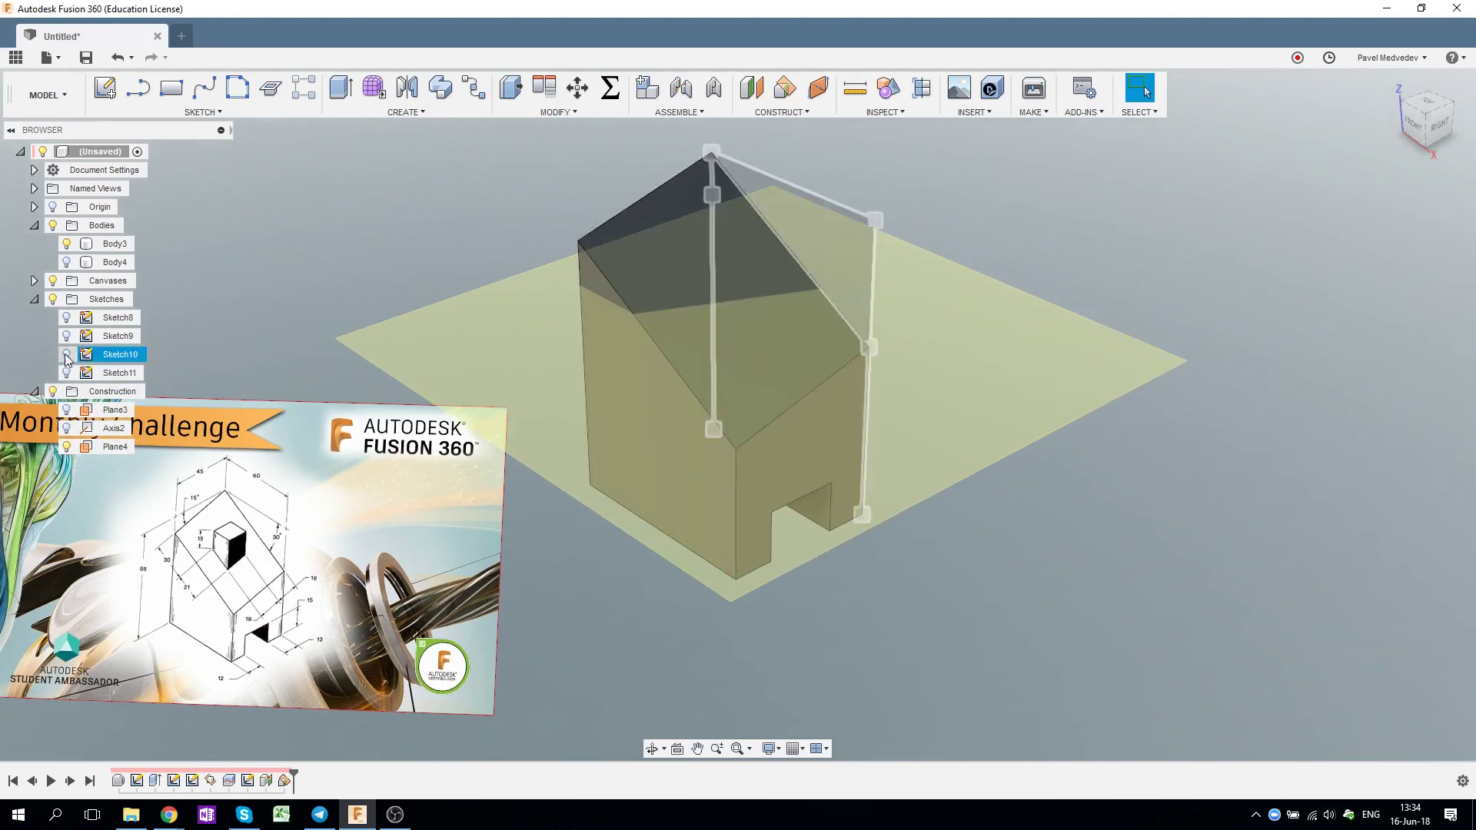
pyautogui.click(66, 354)
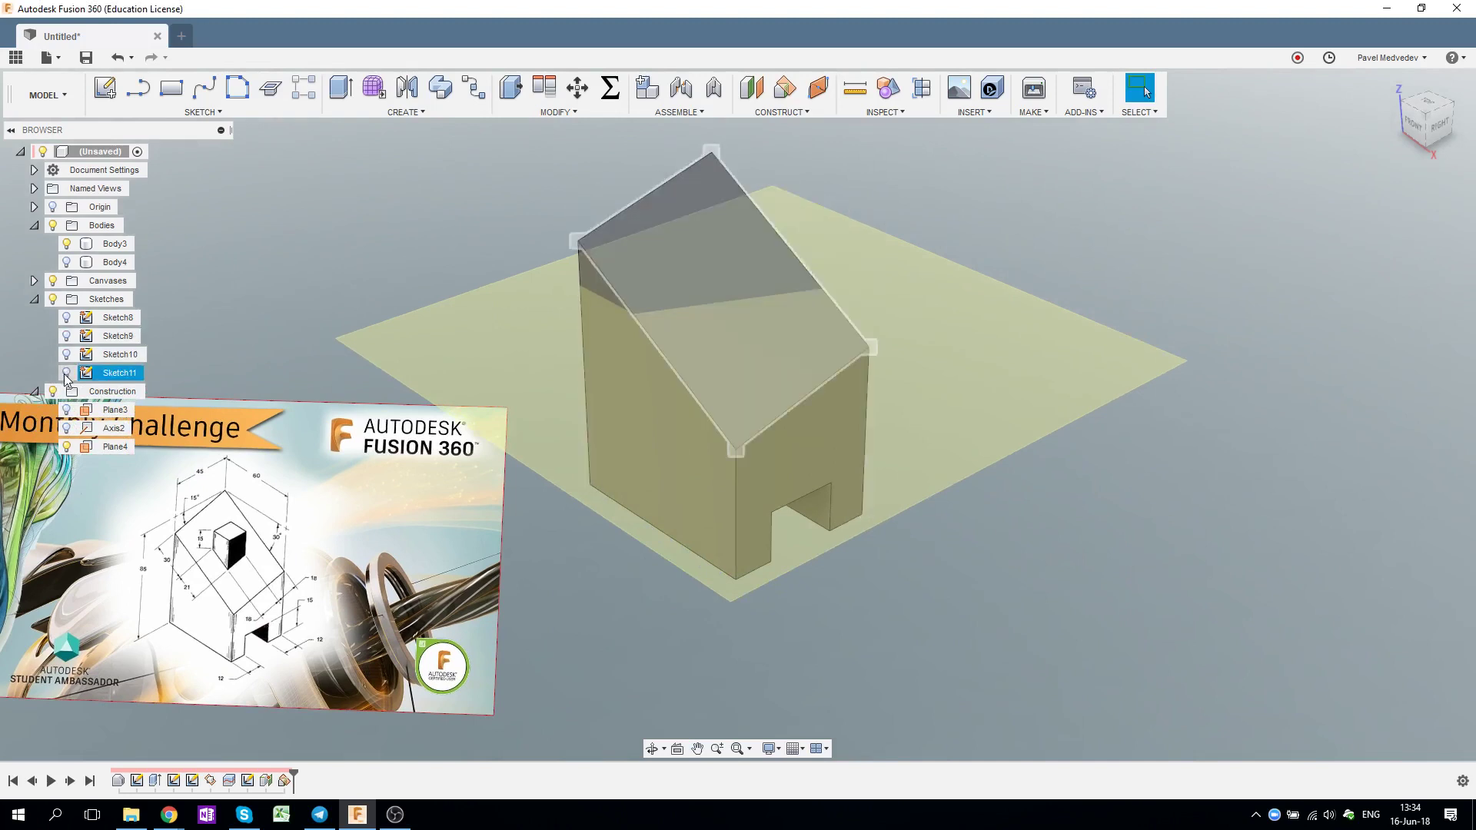
pyautogui.click(957, 607)
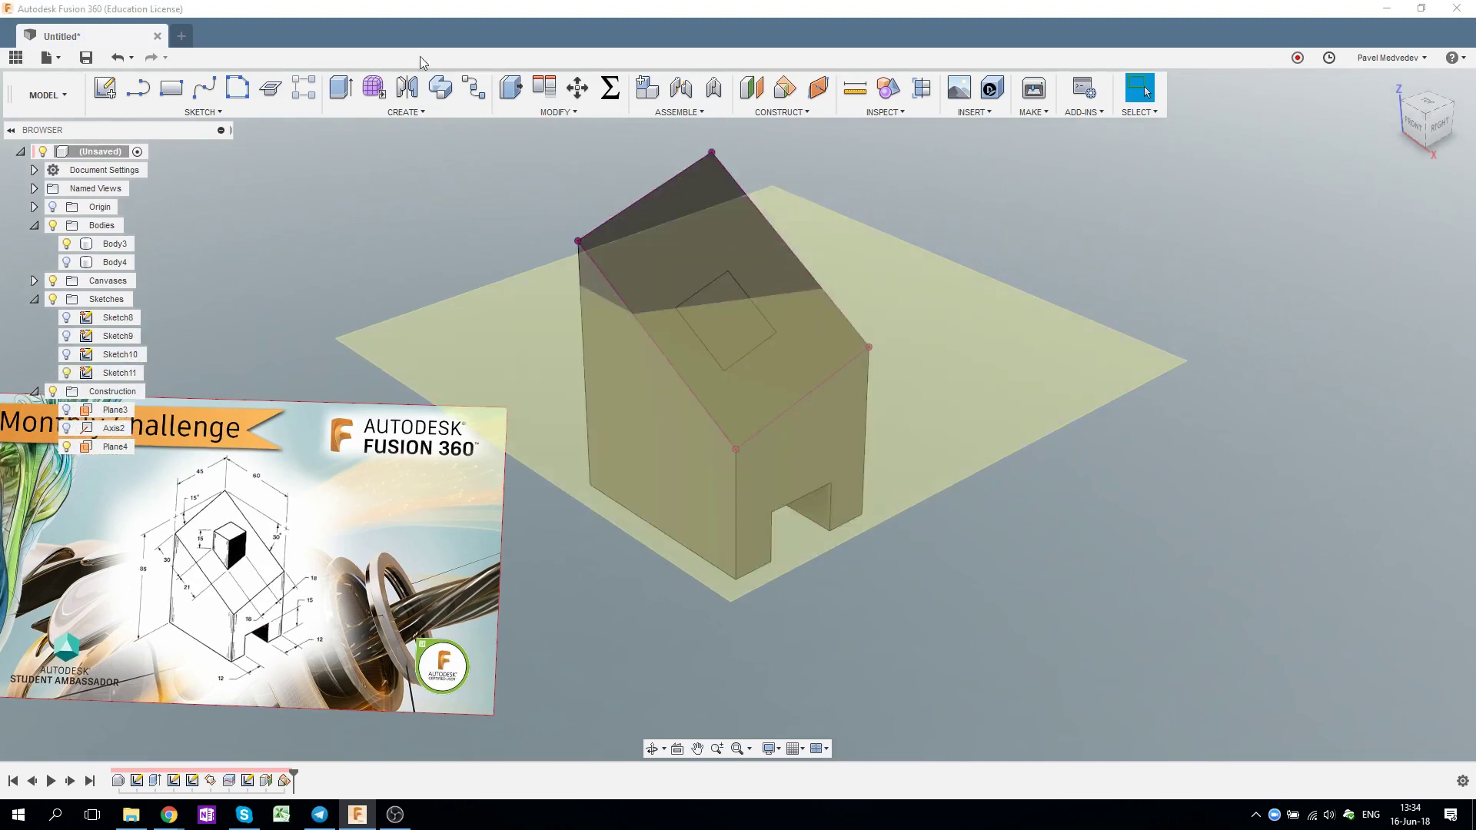
pyautogui.click(105, 88)
pyautogui.click(1082, 408)
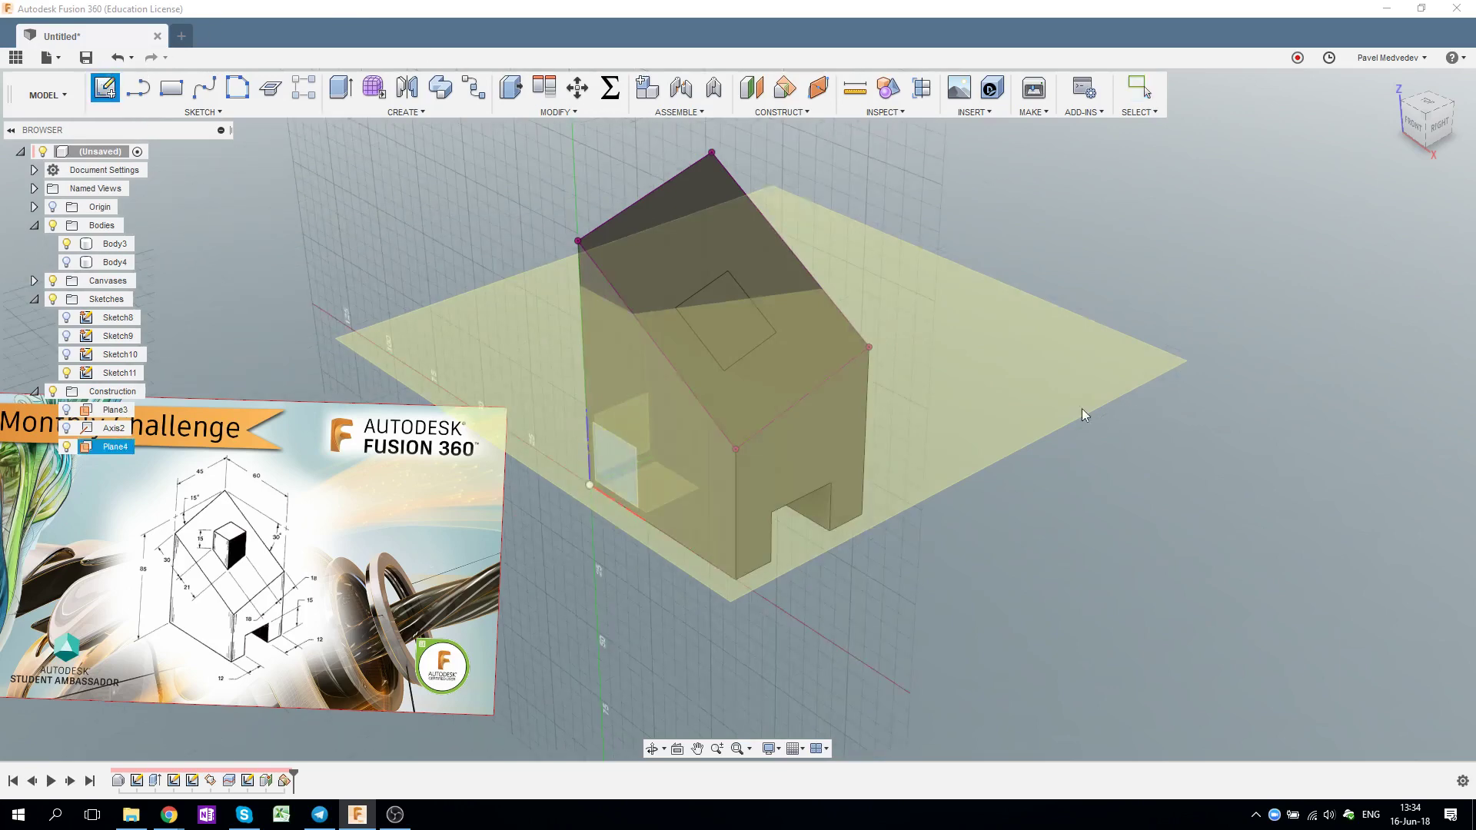
# Step: Project the inner square's edges and the sloped-face outline into a new sketch on Plane4, then finish it
pyautogui.click(979, 364)
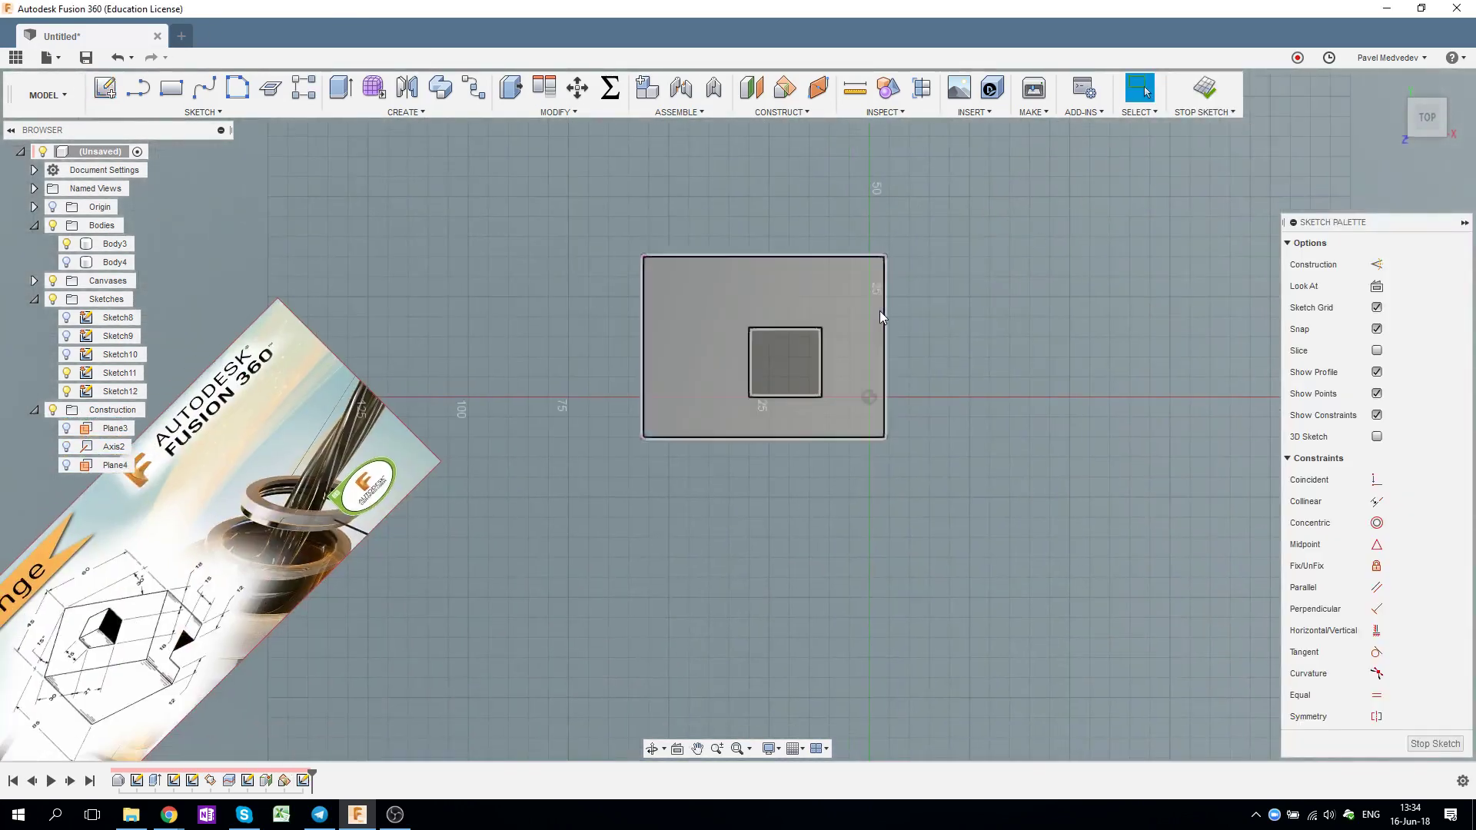
pyautogui.press('p')
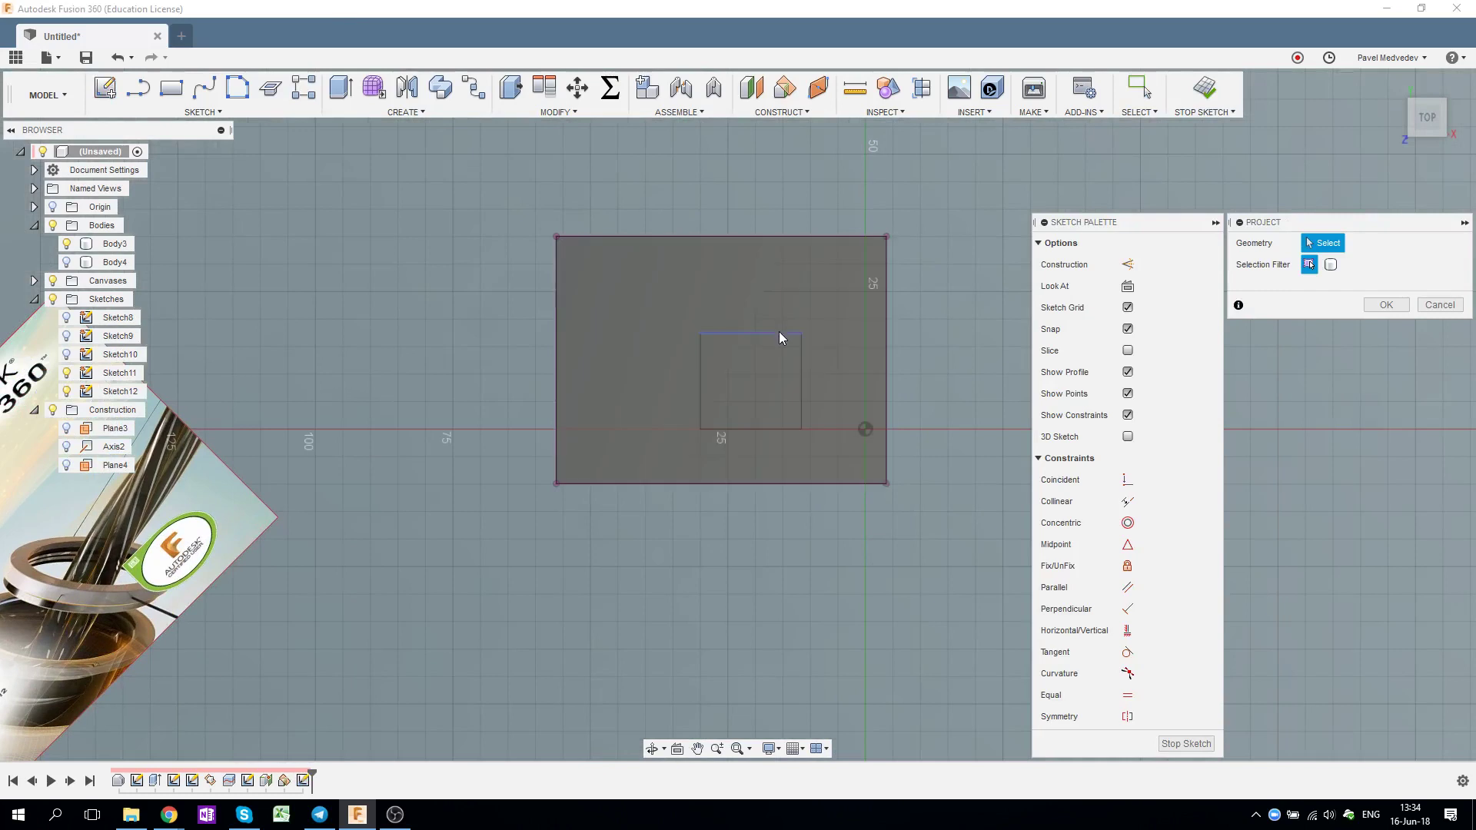
pyautogui.click(778, 332)
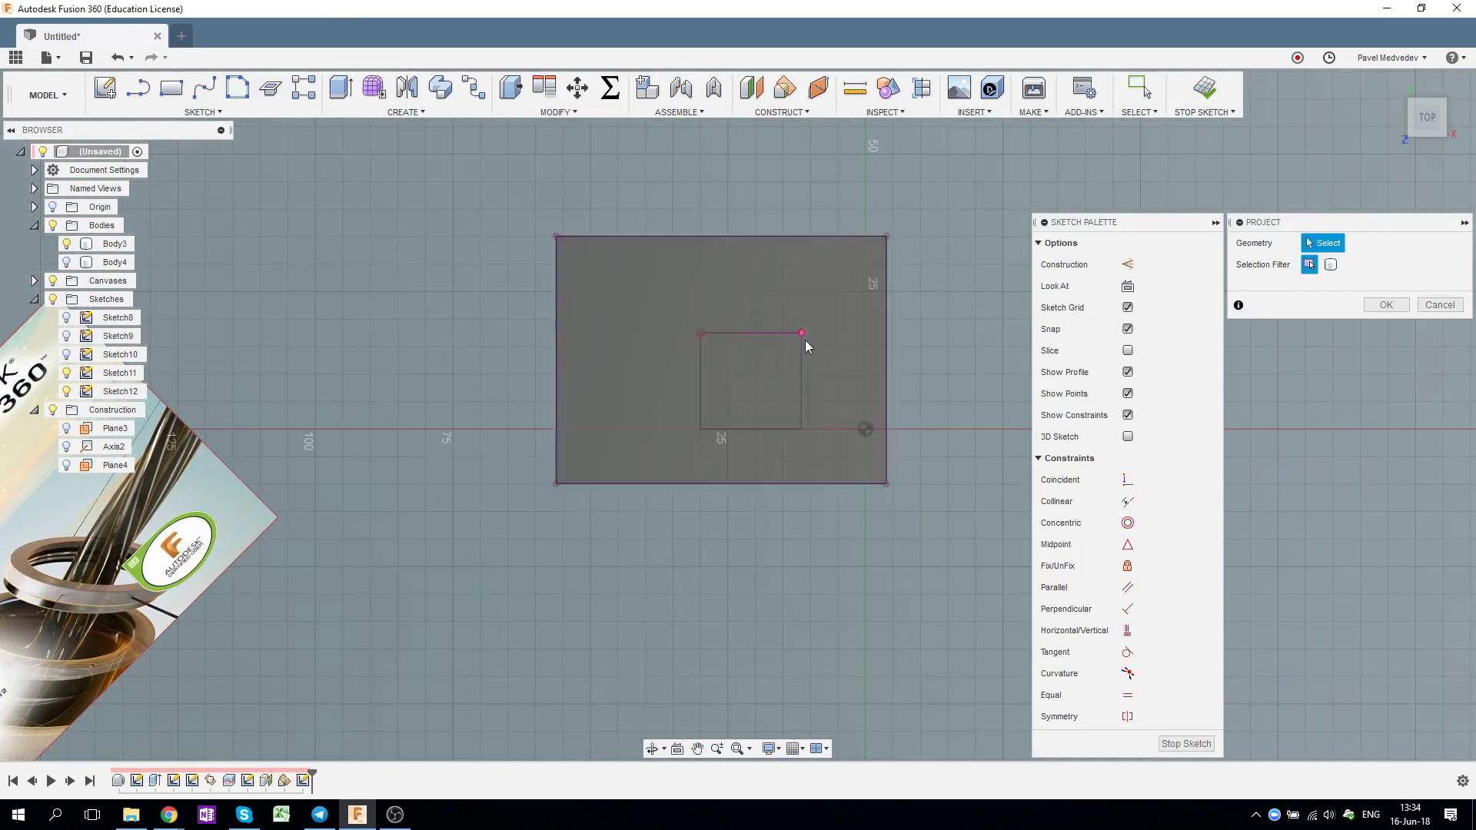
pyautogui.click(701, 366)
pyautogui.click(764, 429)
pyautogui.click(874, 461)
pyautogui.click(1385, 306)
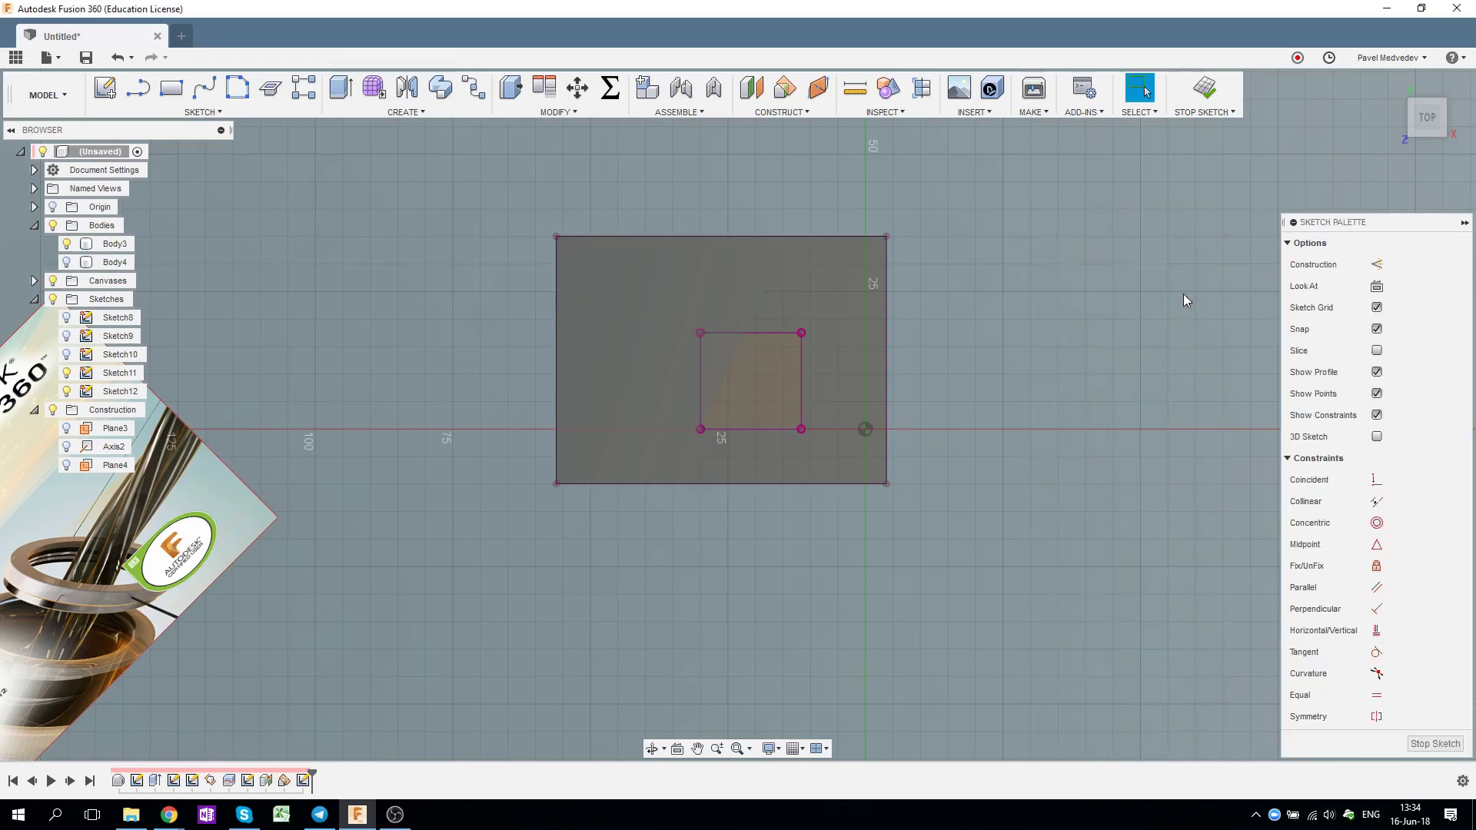
pyautogui.click(1205, 88)
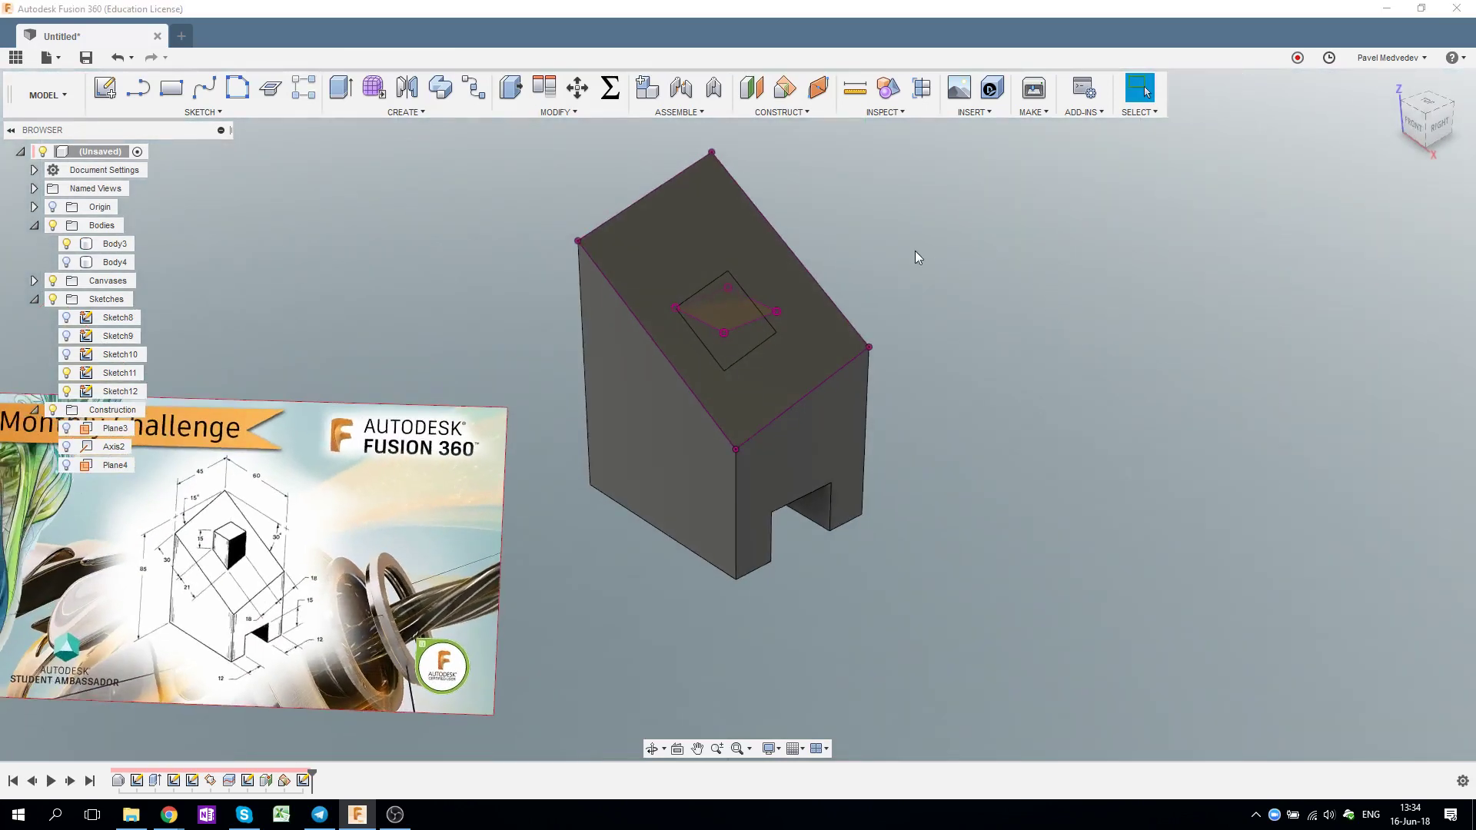
# Step: Extrude the square profile 15 mm above the slope as a two-sided Join extrusion
pyautogui.click(341, 87)
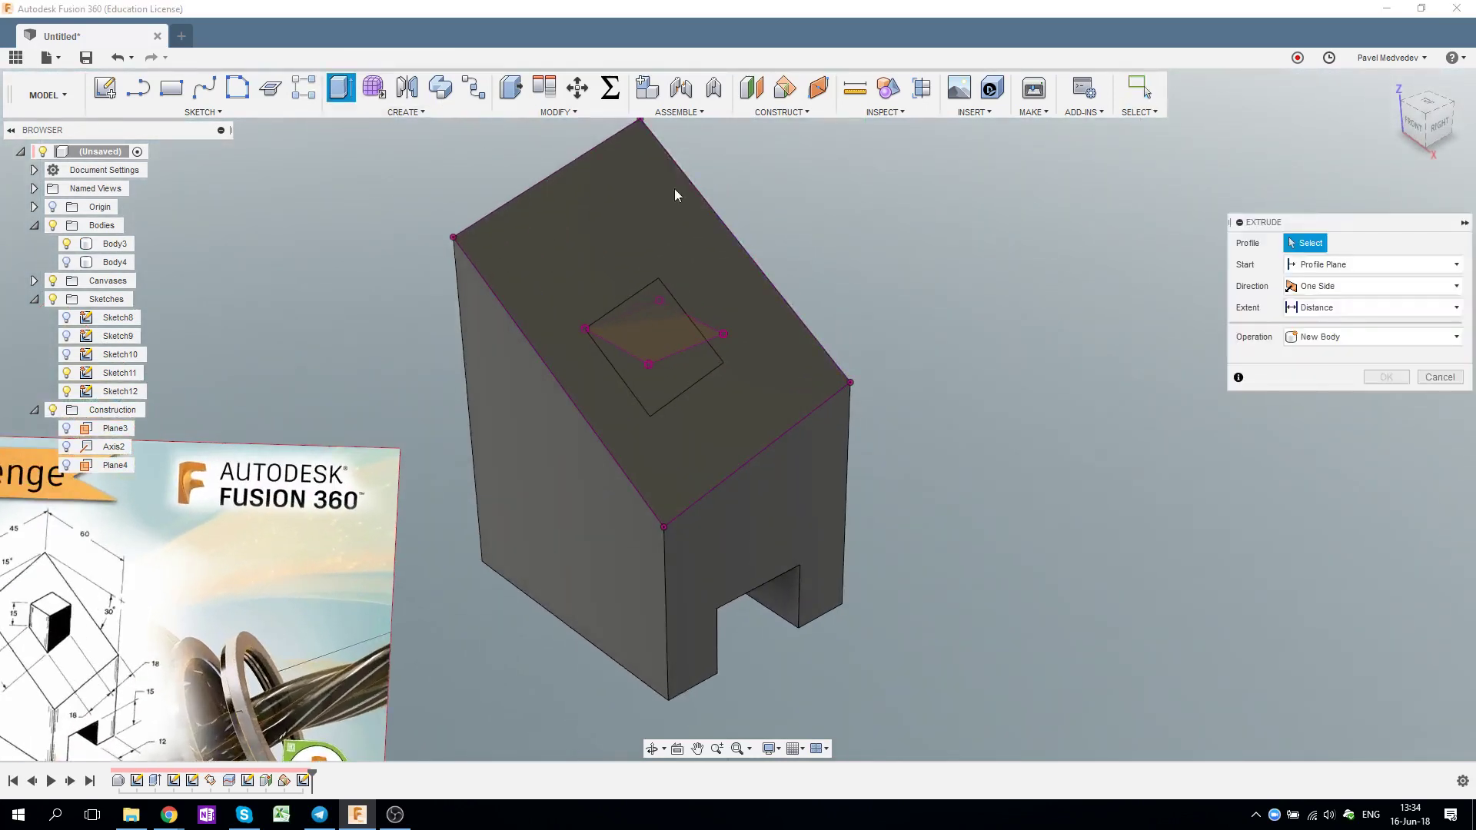
pyautogui.click(652, 343)
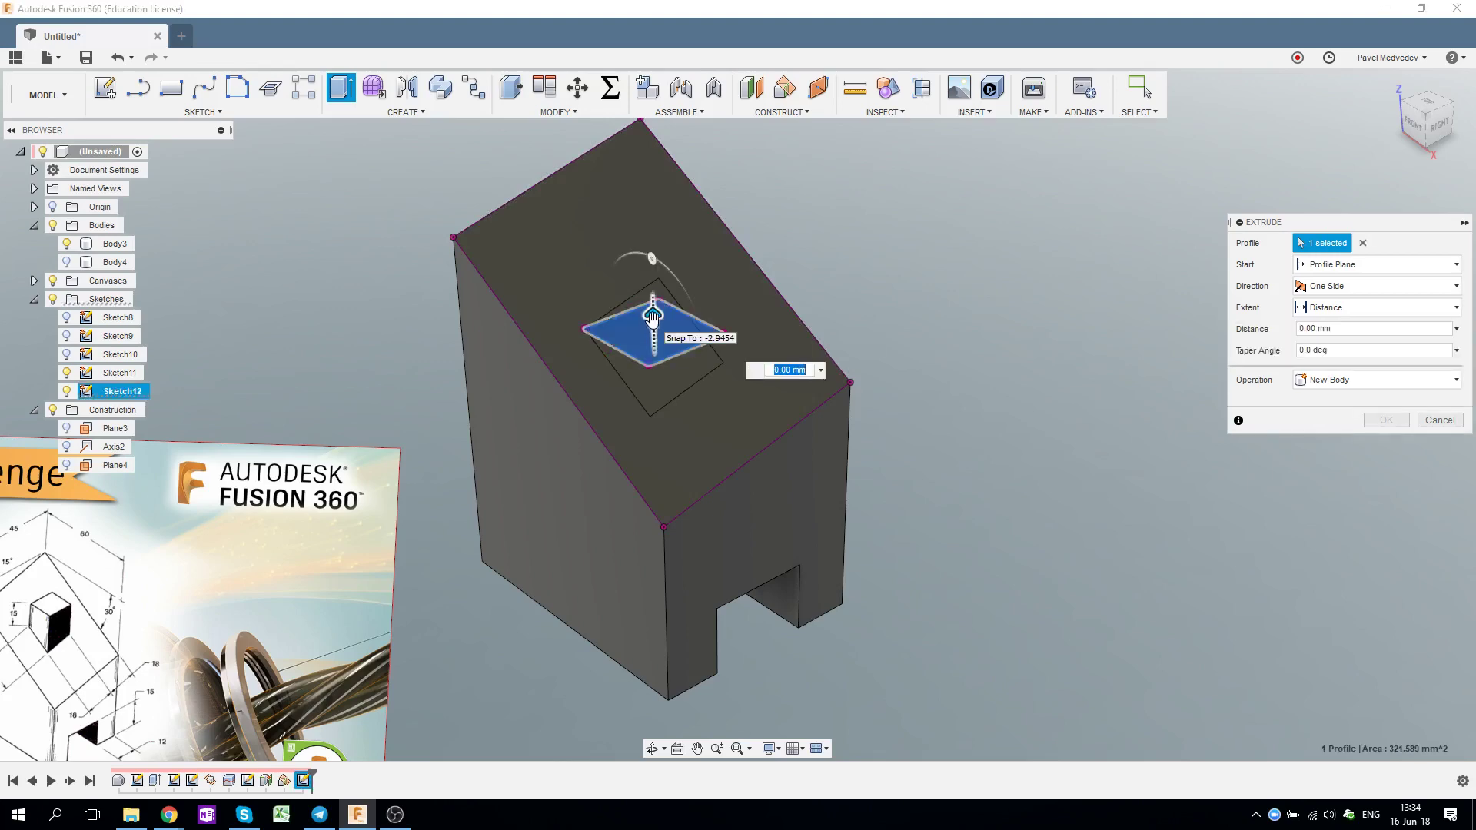
pyautogui.moveTo(653, 315)
pyautogui.keyDown('shift'); pyautogui.mouseDown(button='middle')
pyautogui.moveTo(789, 265)
pyautogui.moveTo(650, 318)
pyautogui.mouseUp(button='middle'); pyautogui.keyUp('shift')
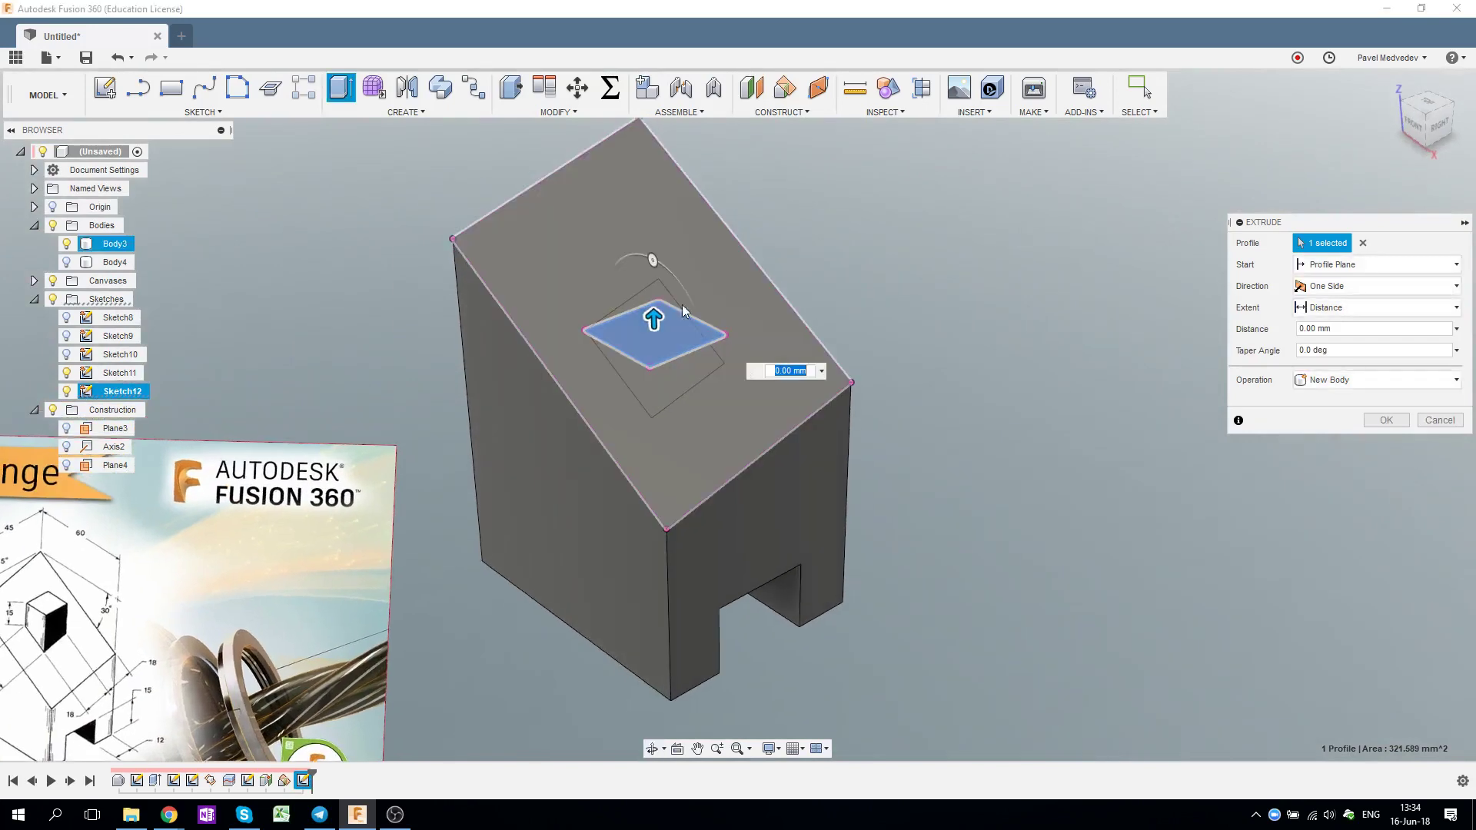
pyautogui.moveTo(653, 315); pyautogui.dragTo(651, 244)
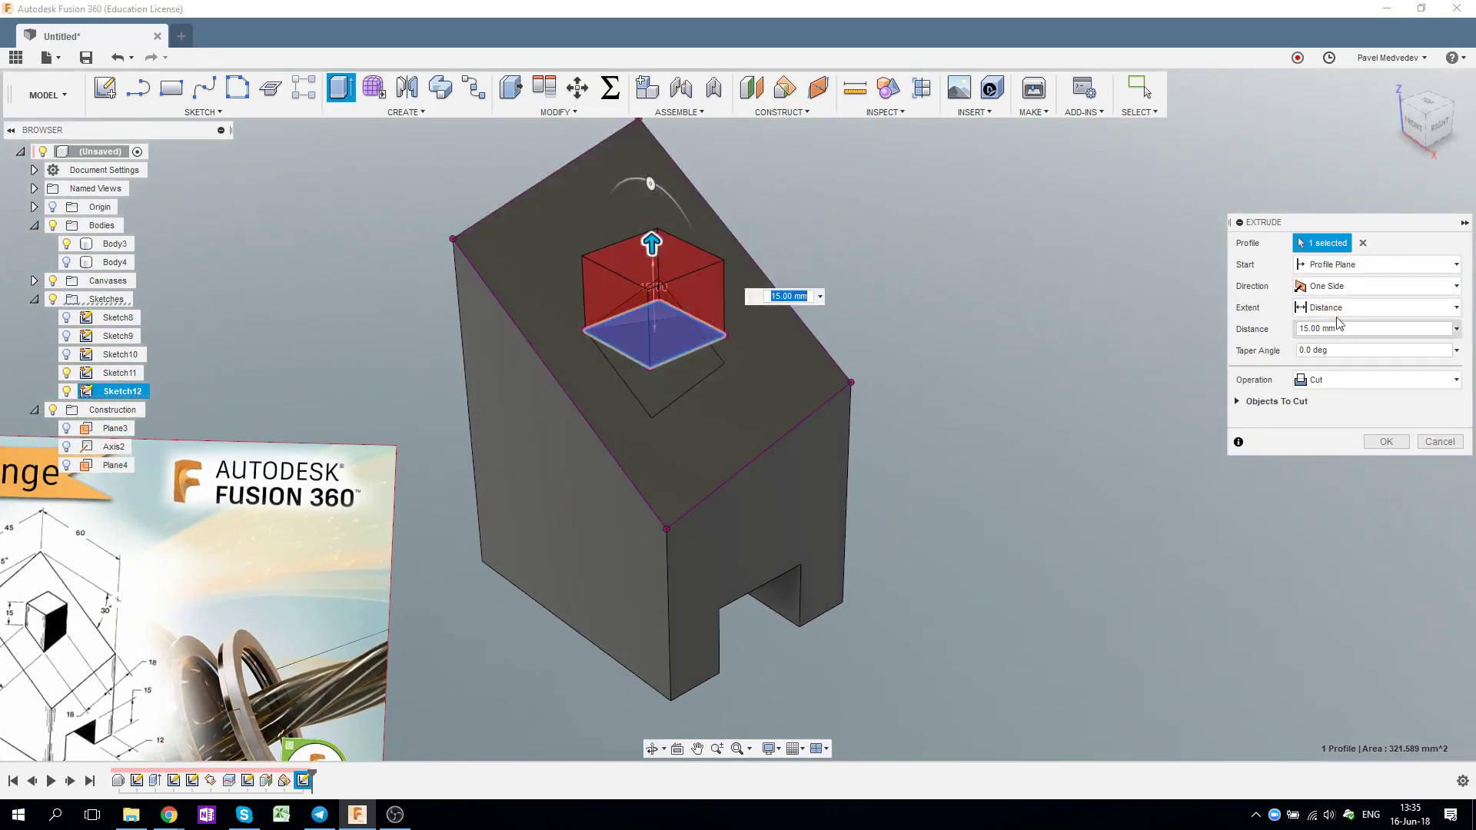
pyautogui.click(1333, 287)
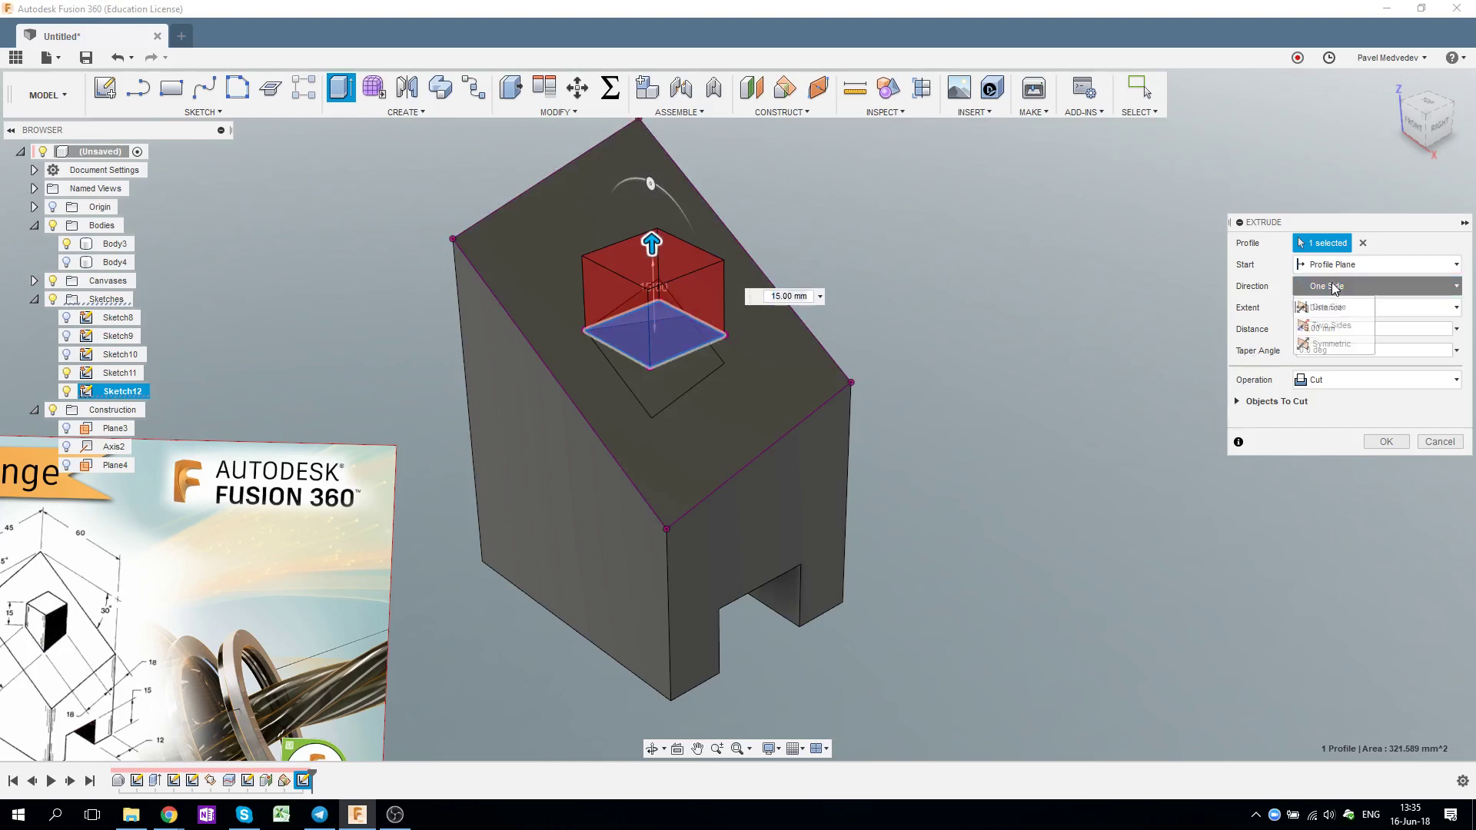
pyautogui.click(1345, 328)
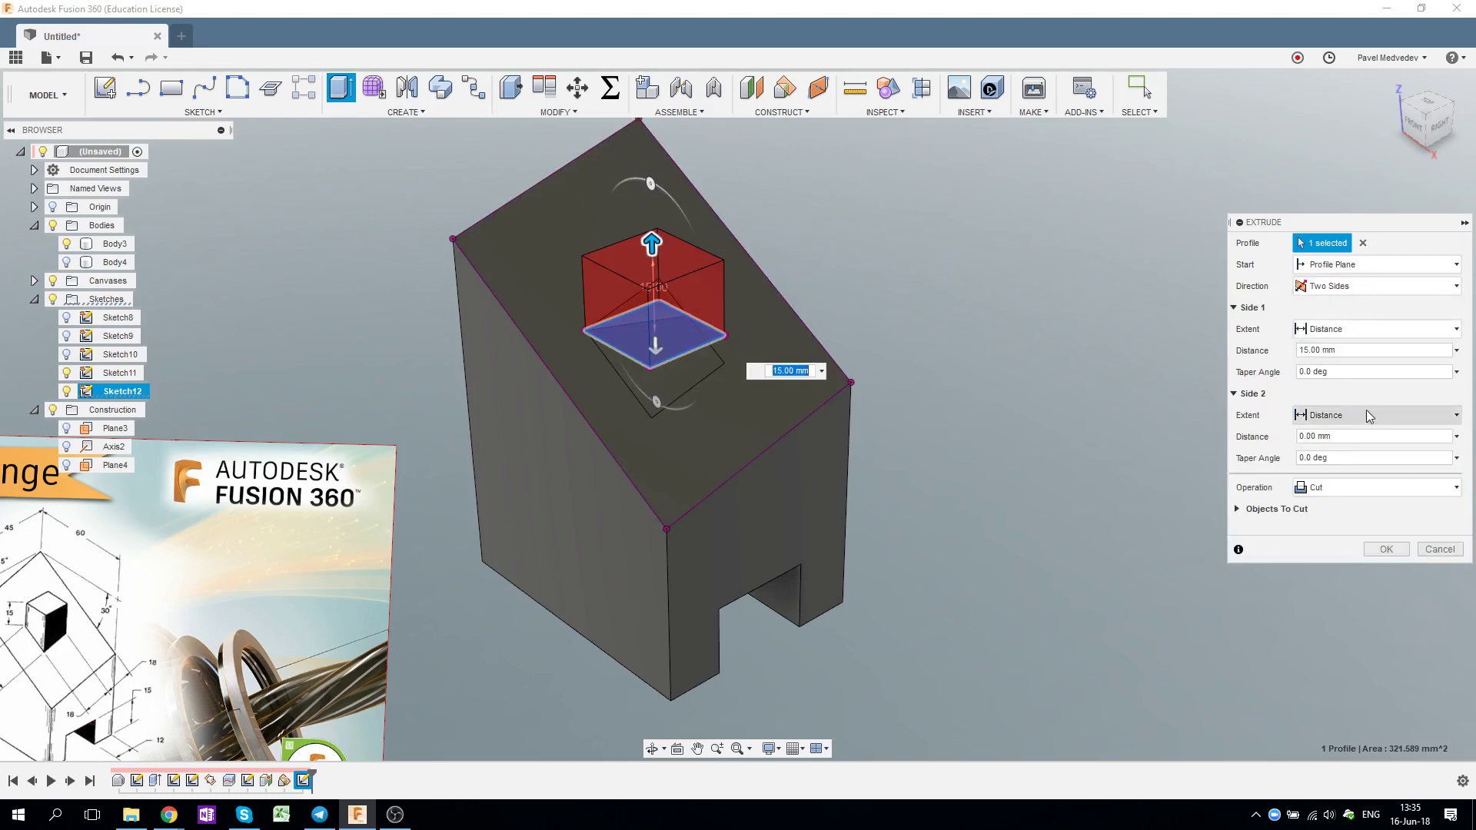
pyautogui.click(1341, 489)
pyautogui.click(1341, 508)
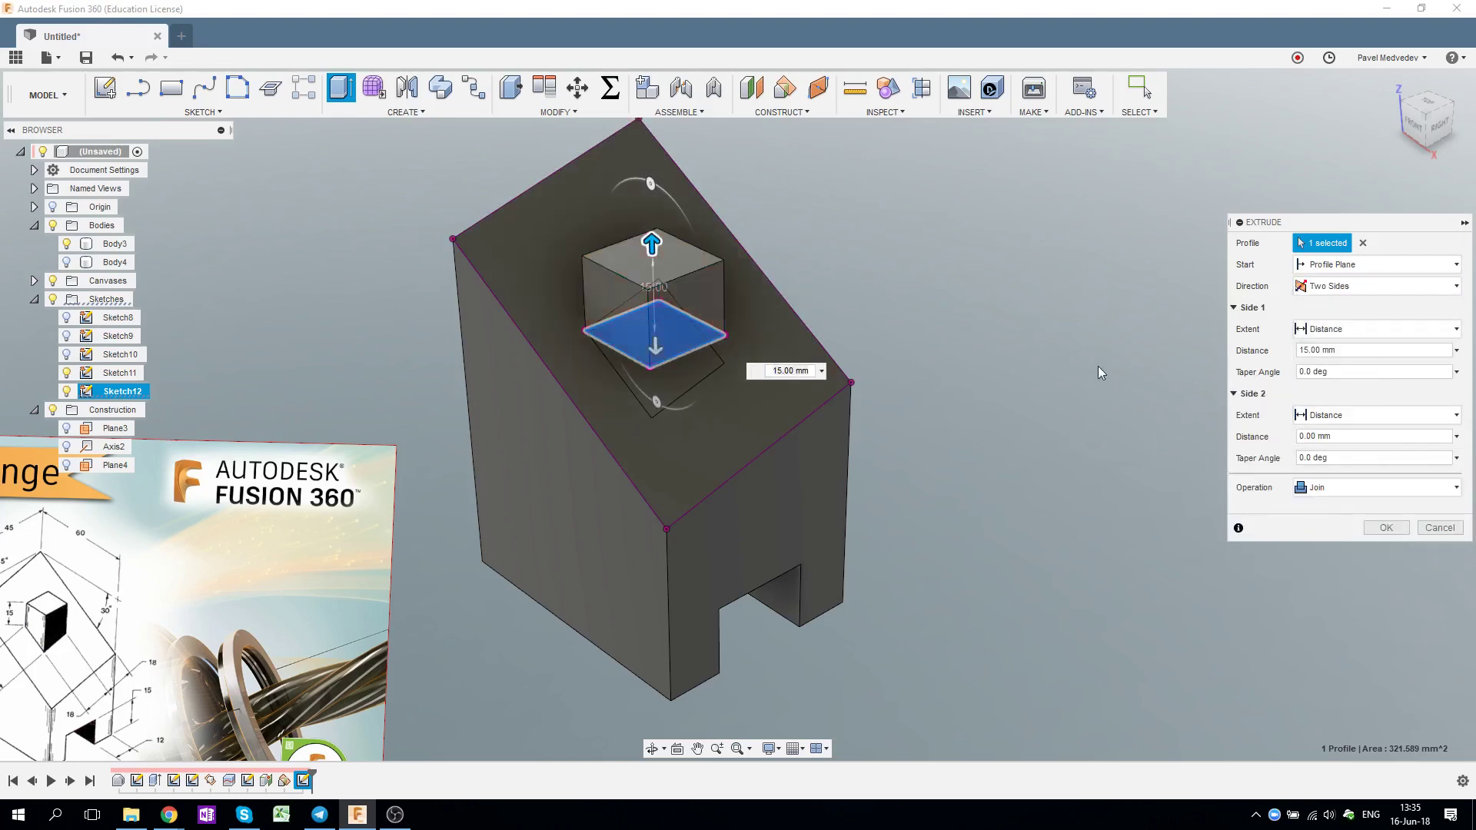
# Step: Set the second side's extent to All and confirm the post extrusion
pyautogui.keyDown('shift'); pyautogui.moveTo(1098, 372); pyautogui.dragTo(1086, 329, button='middle'); pyautogui.keyUp('shift')
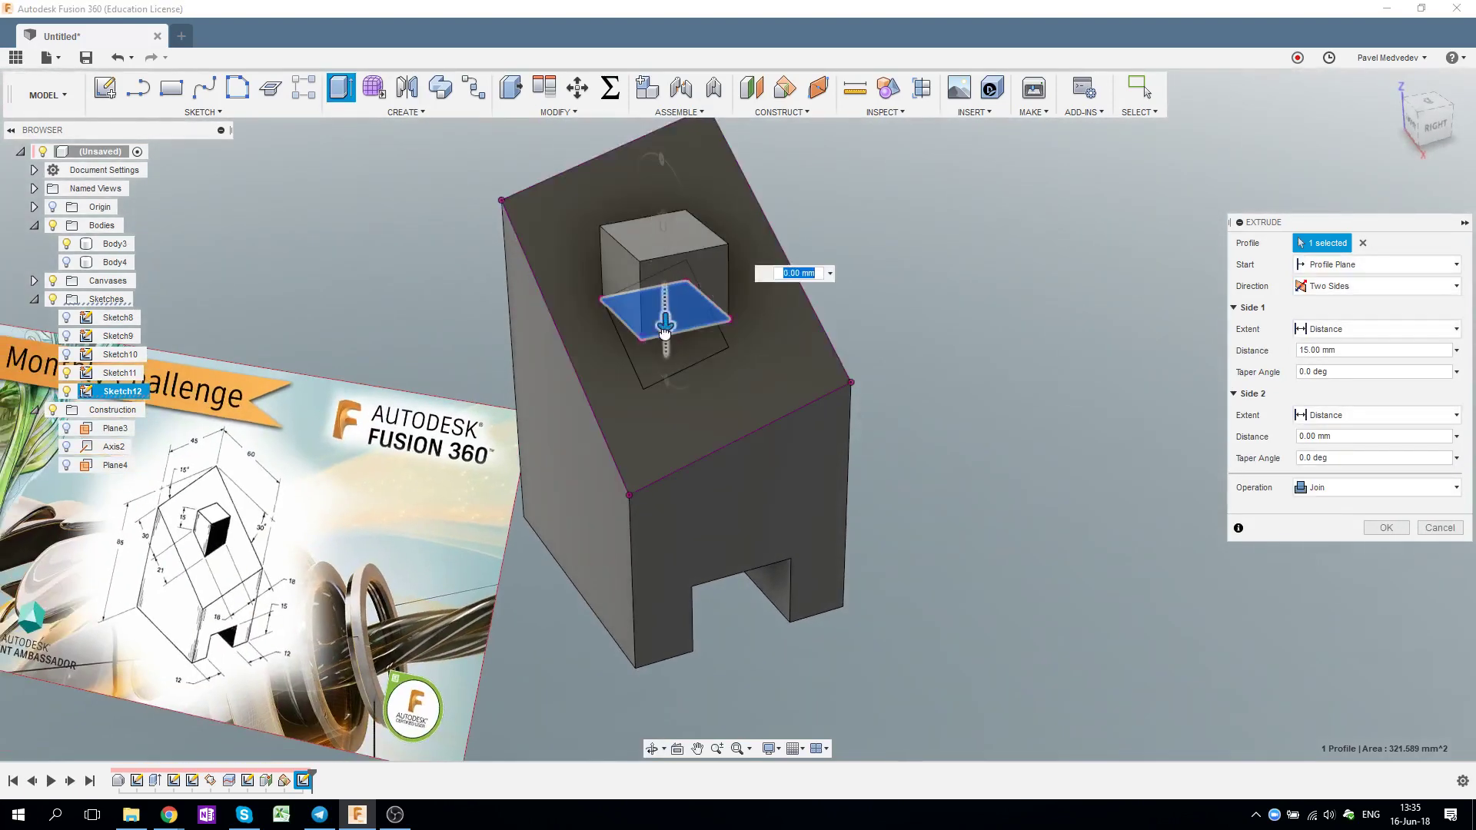
pyautogui.moveTo(665, 329); pyautogui.dragTo(667, 417)
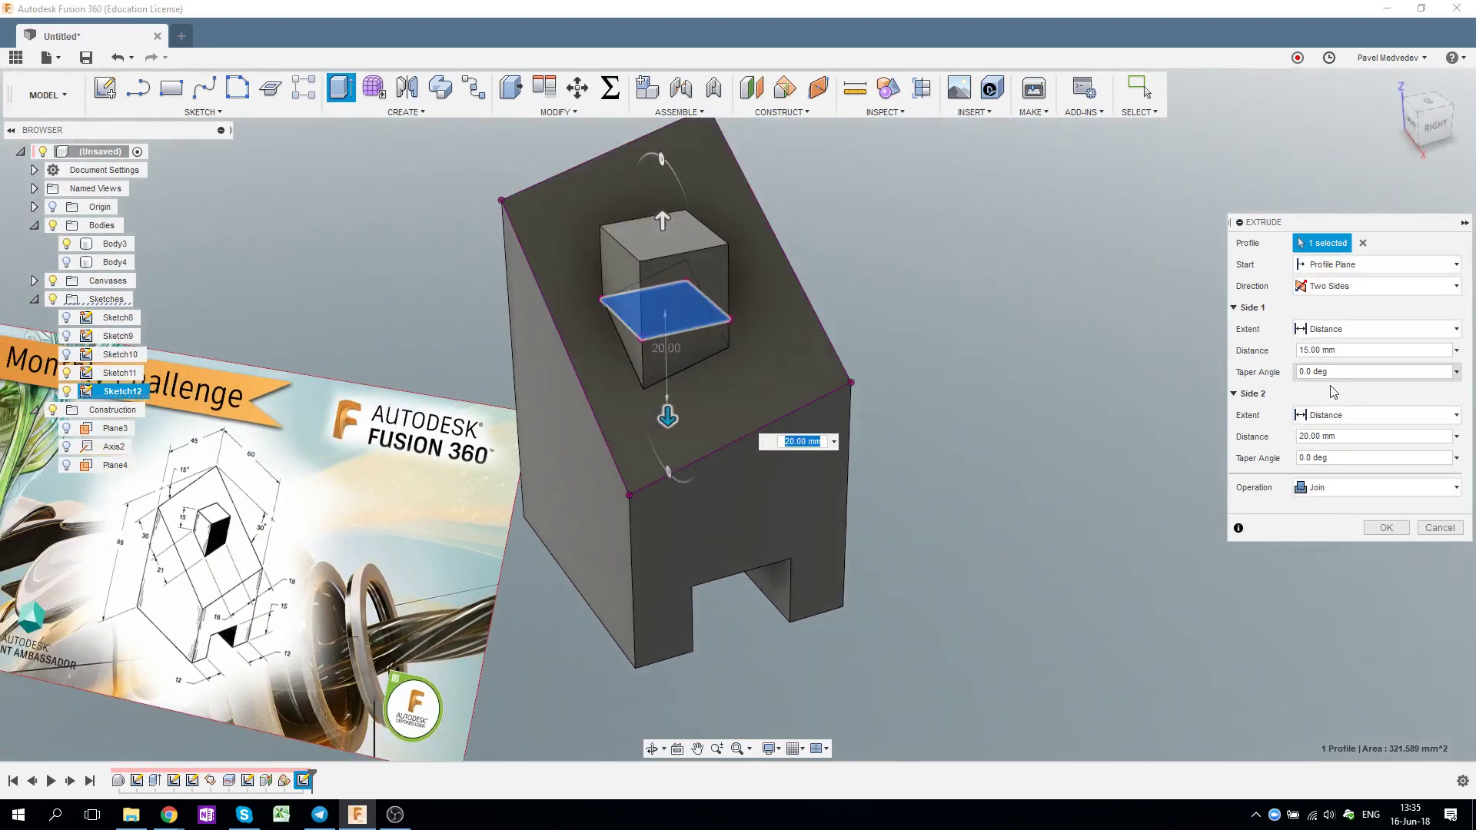
pyautogui.click(1337, 415)
pyautogui.click(1331, 479)
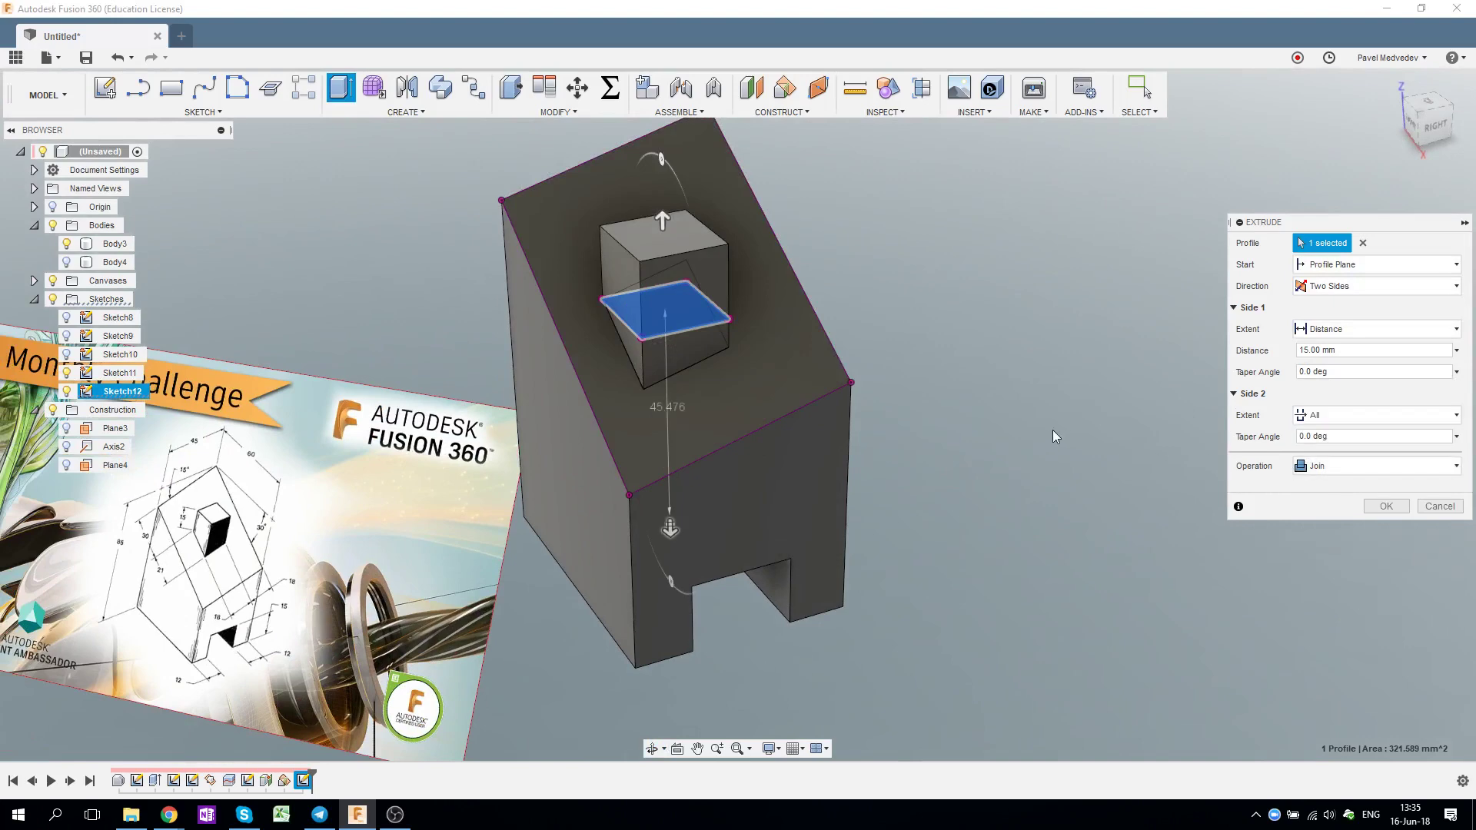
pyautogui.keyDown('shift'); pyautogui.moveTo(1053, 431); pyautogui.dragTo(762, 537, button='middle'); pyautogui.keyUp('shift')
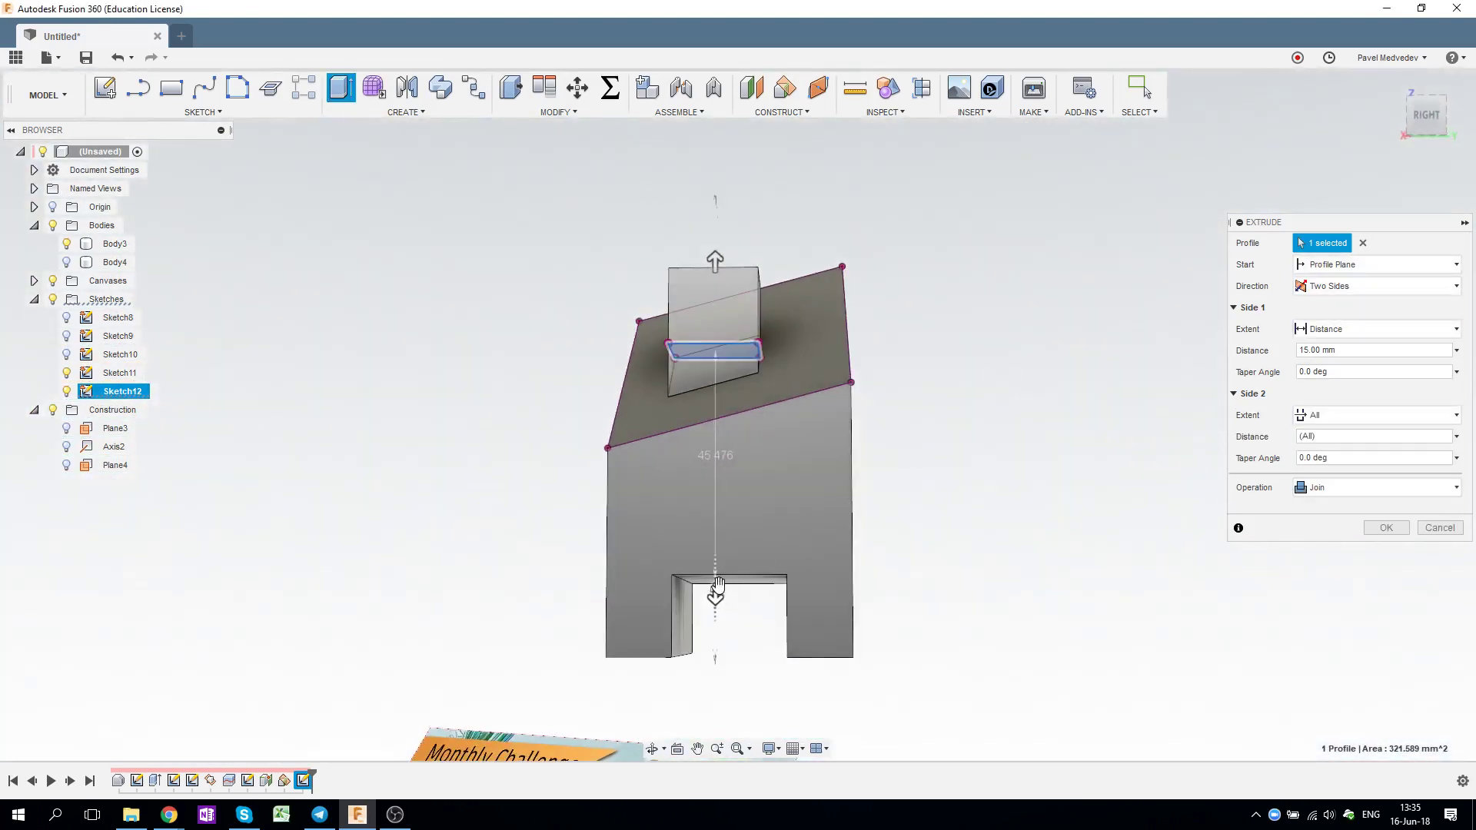
pyautogui.keyDown('shift'); pyautogui.moveTo(953, 415); pyautogui.dragTo(1027, 408, button='middle'); pyautogui.keyUp('shift')
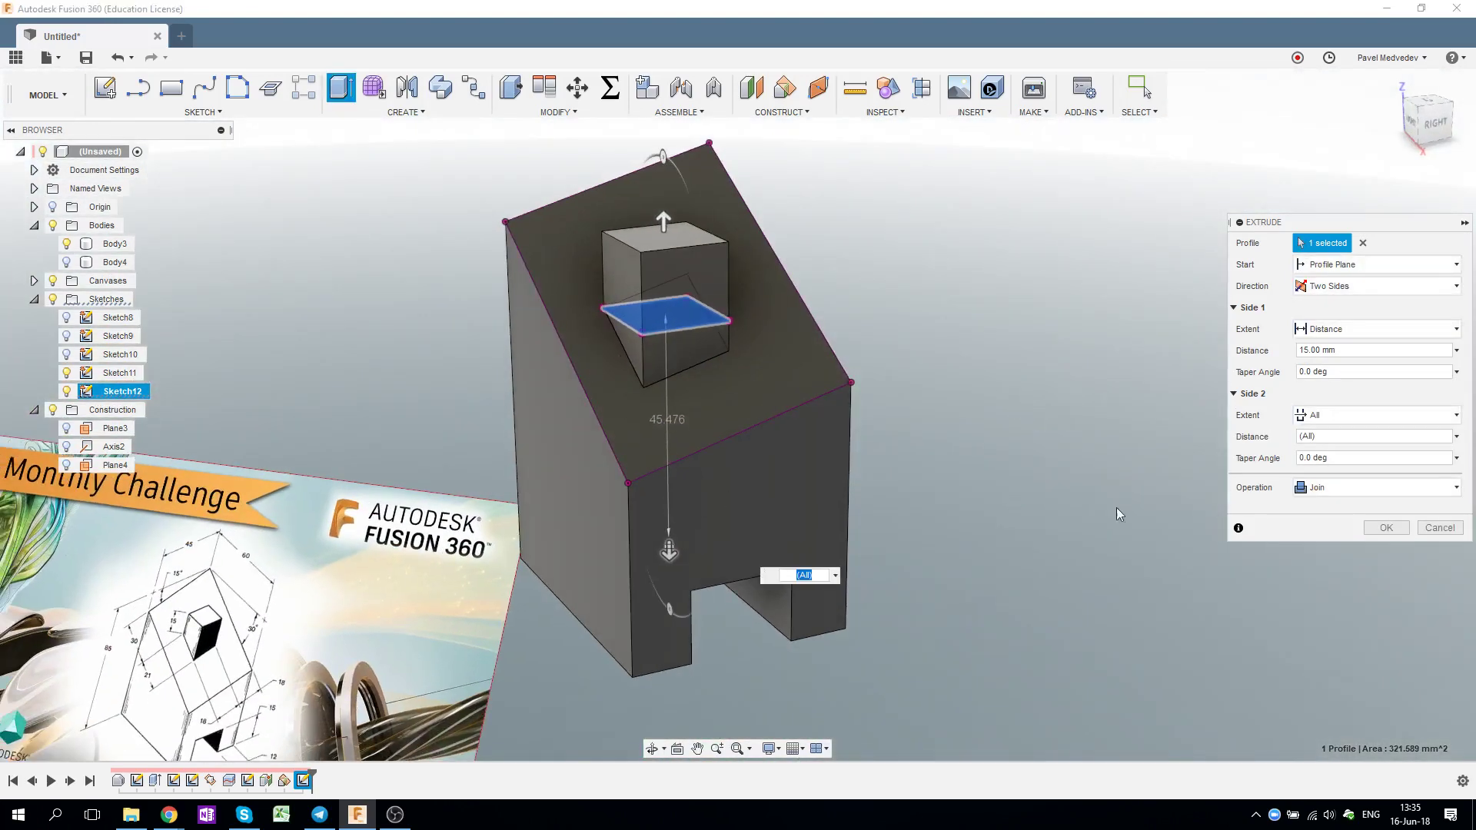
pyautogui.click(1386, 528)
# Step: Collapse the Sketches folder in the browser and orbit around the notched block and its square post
pyautogui.keyDown('shift'); pyautogui.moveTo(968, 319); pyautogui.dragTo(989, 310, button='middle'); pyautogui.keyUp('shift')
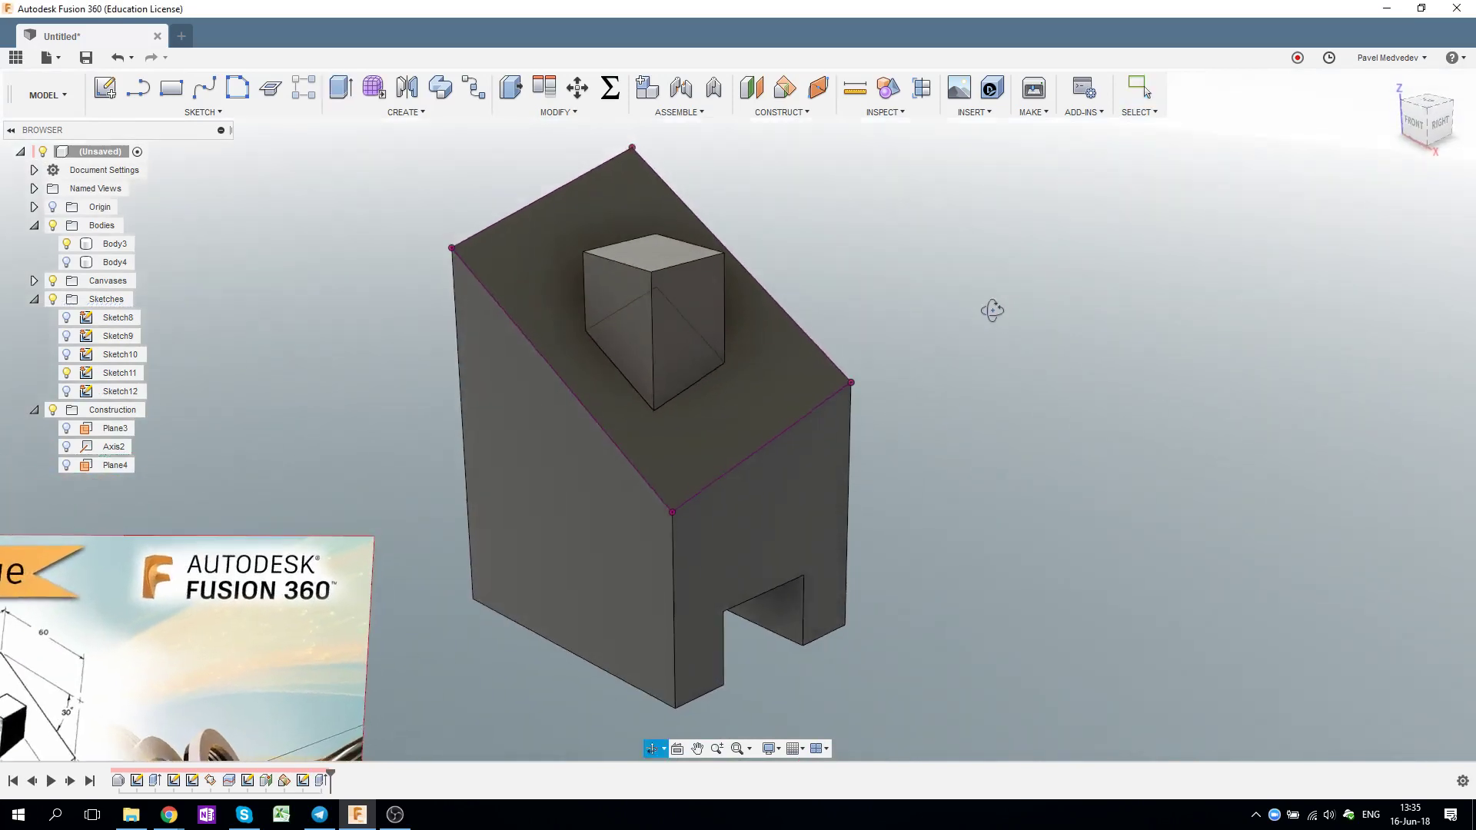
pyautogui.click(34, 299)
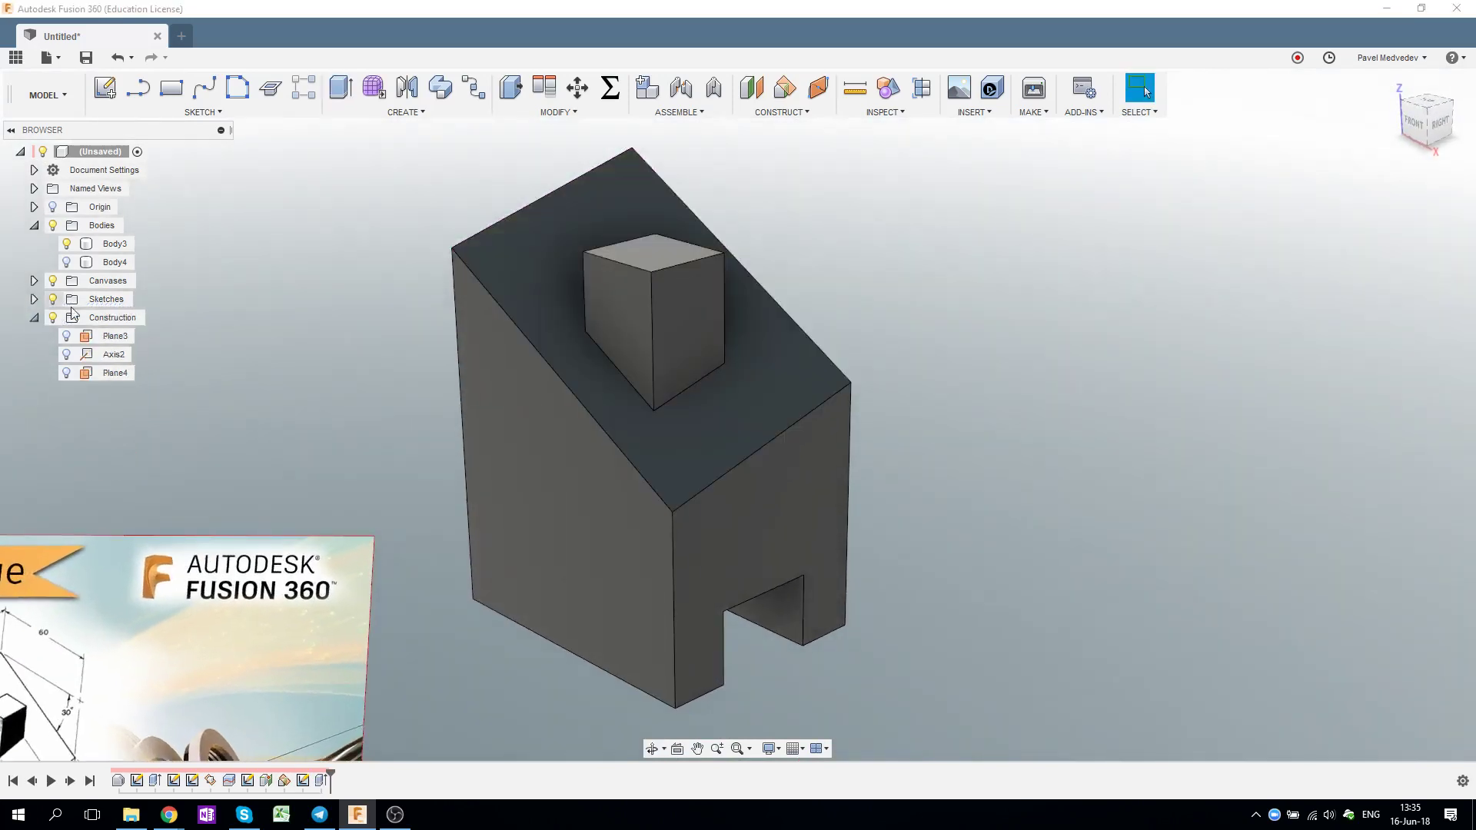
pyautogui.moveTo(1037, 317)
pyautogui.keyDown('shift'); pyautogui.mouseDown(button='middle')
pyautogui.moveTo(1183, 269)
pyautogui.moveTo(1159, 290)
pyautogui.moveTo(1142, 284)
pyautogui.moveTo(1072, 357)
pyautogui.moveTo(1136, 316)
pyautogui.moveTo(1206, 307)
pyautogui.moveTo(1077, 316)
pyautogui.moveTo(1103, 333)
pyautogui.moveTo(1075, 286)
pyautogui.mouseUp(button='middle'); pyautogui.keyUp('shift')
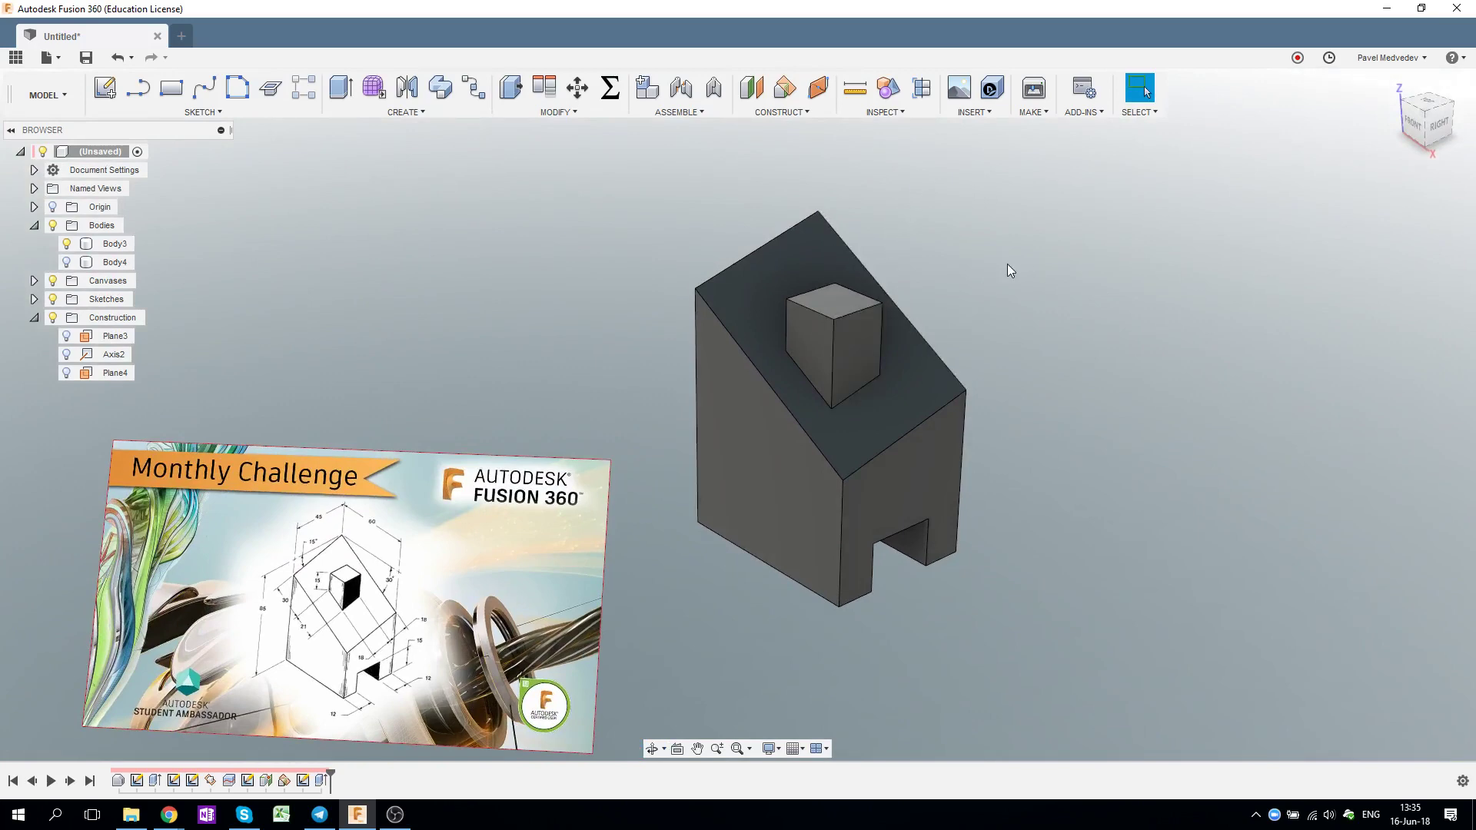
pyautogui.keyDown('shift'); pyautogui.moveTo(1005, 268); pyautogui.dragTo(1014, 247, button='middle'); pyautogui.keyUp('shift')
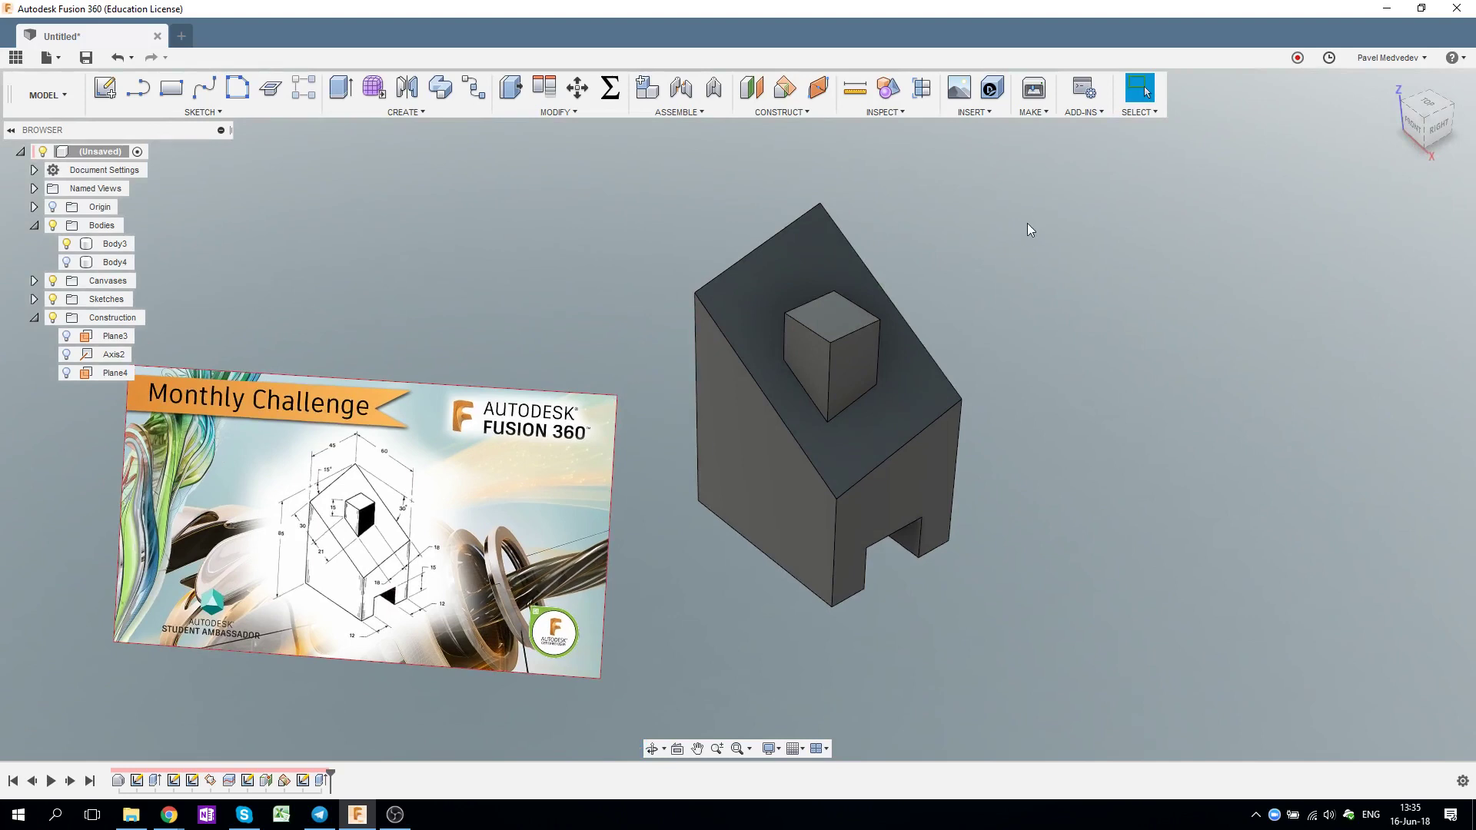